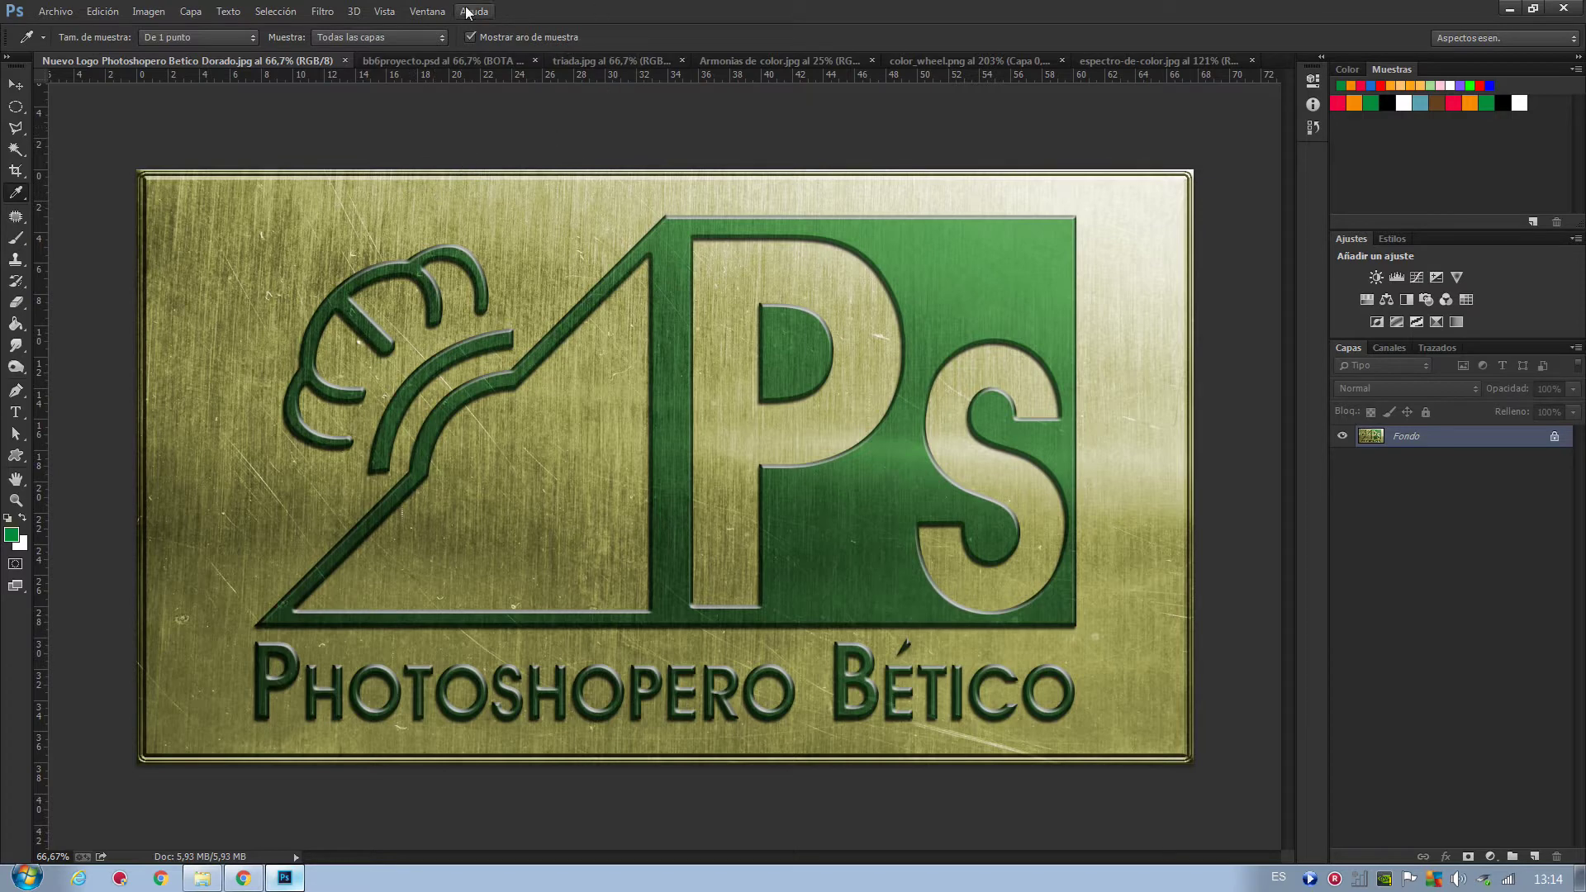
- Switch to the bb6proyecto.psd boot project showing the Real Betis crest
click(427, 62)
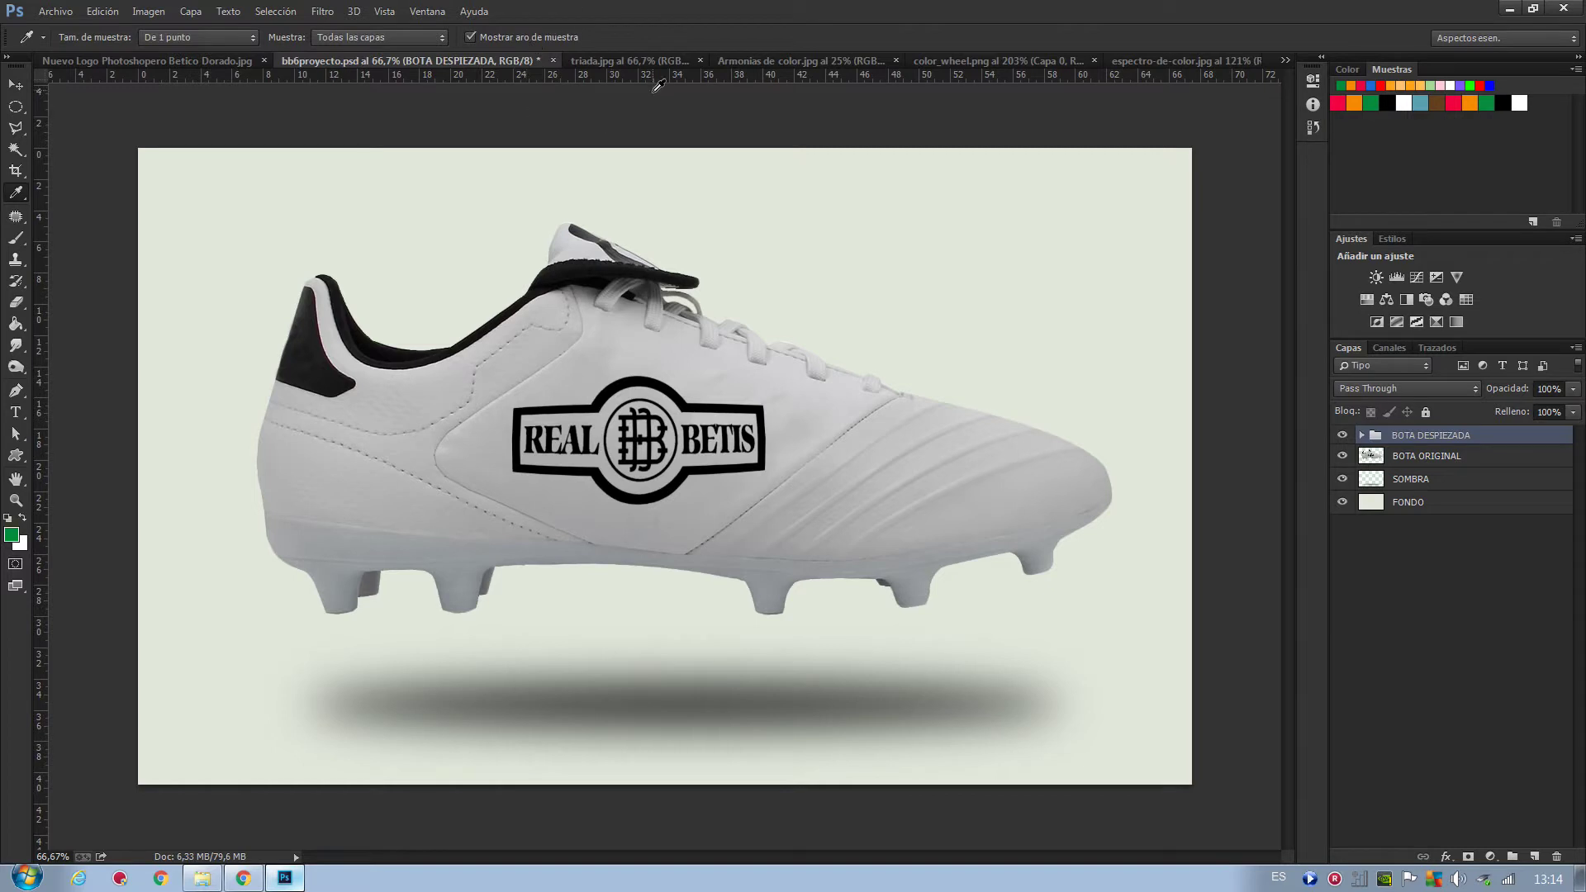
- Switch to the triada.jpg reference showing the boot in yellow, red and blue
click(606, 61)
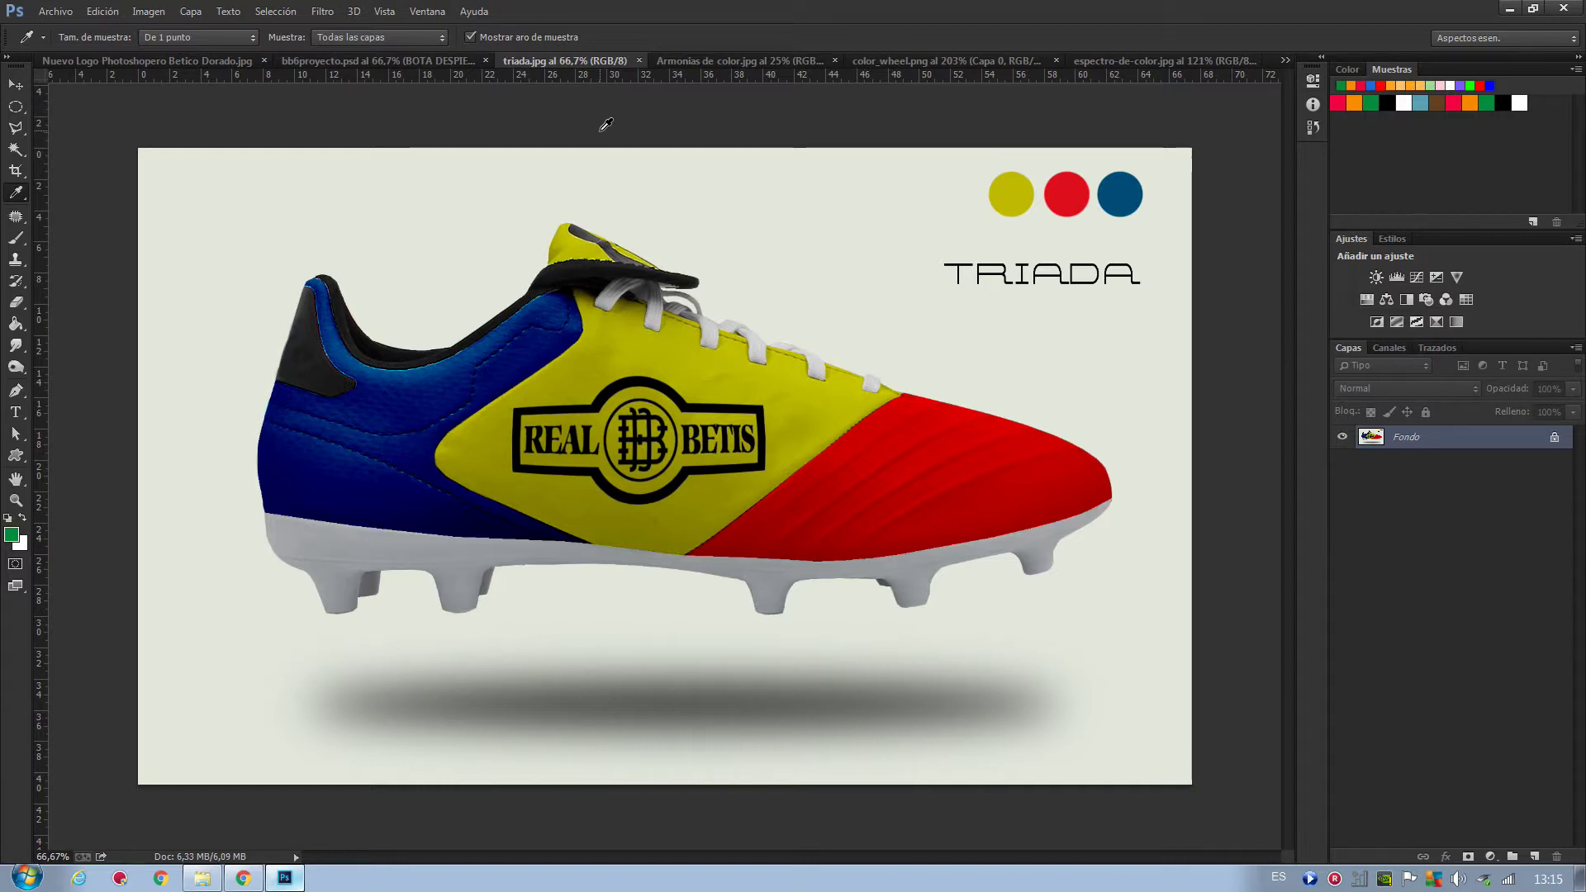
- Zoom into the Armonías de color sheet, pan across all six harmony boots, then zoom out
click(690, 58)
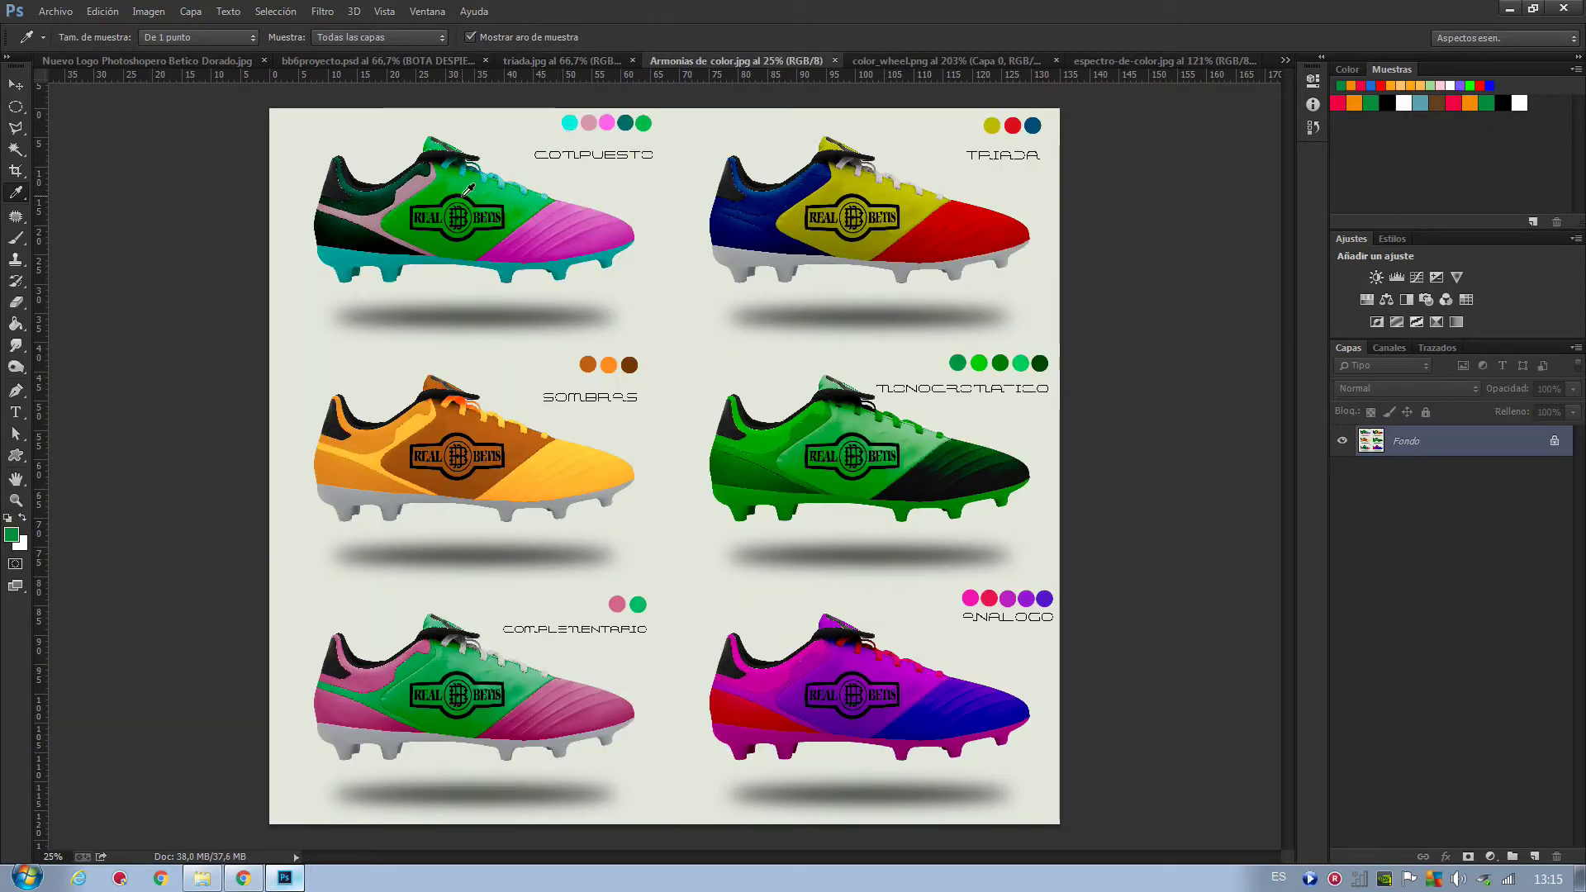
scroll(495, 181, up, 3)
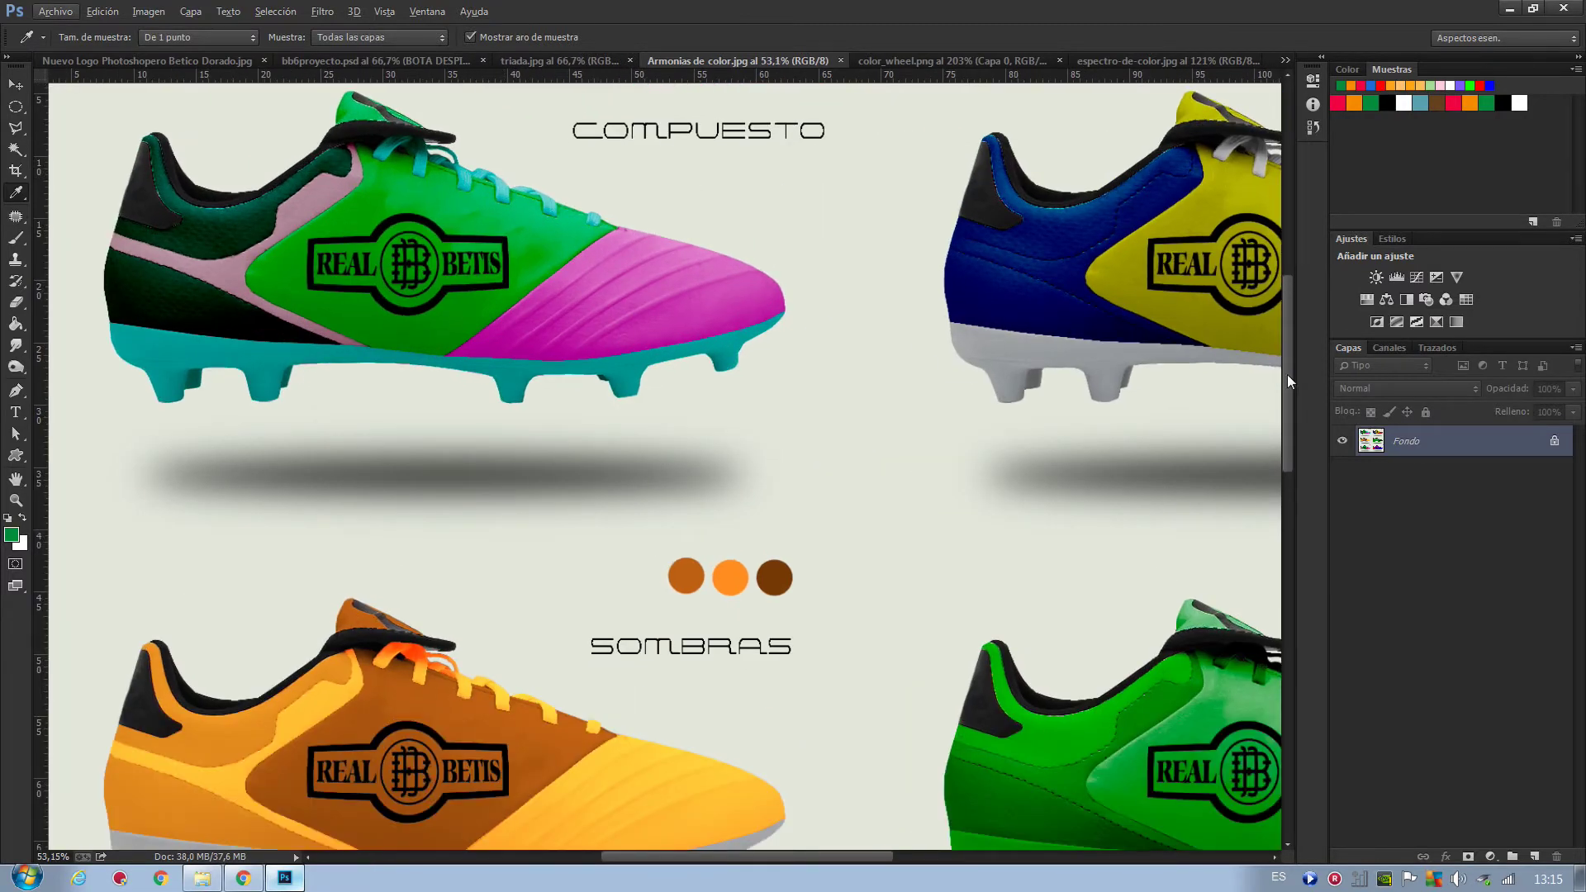
drag(1287, 380, 1286, 331)
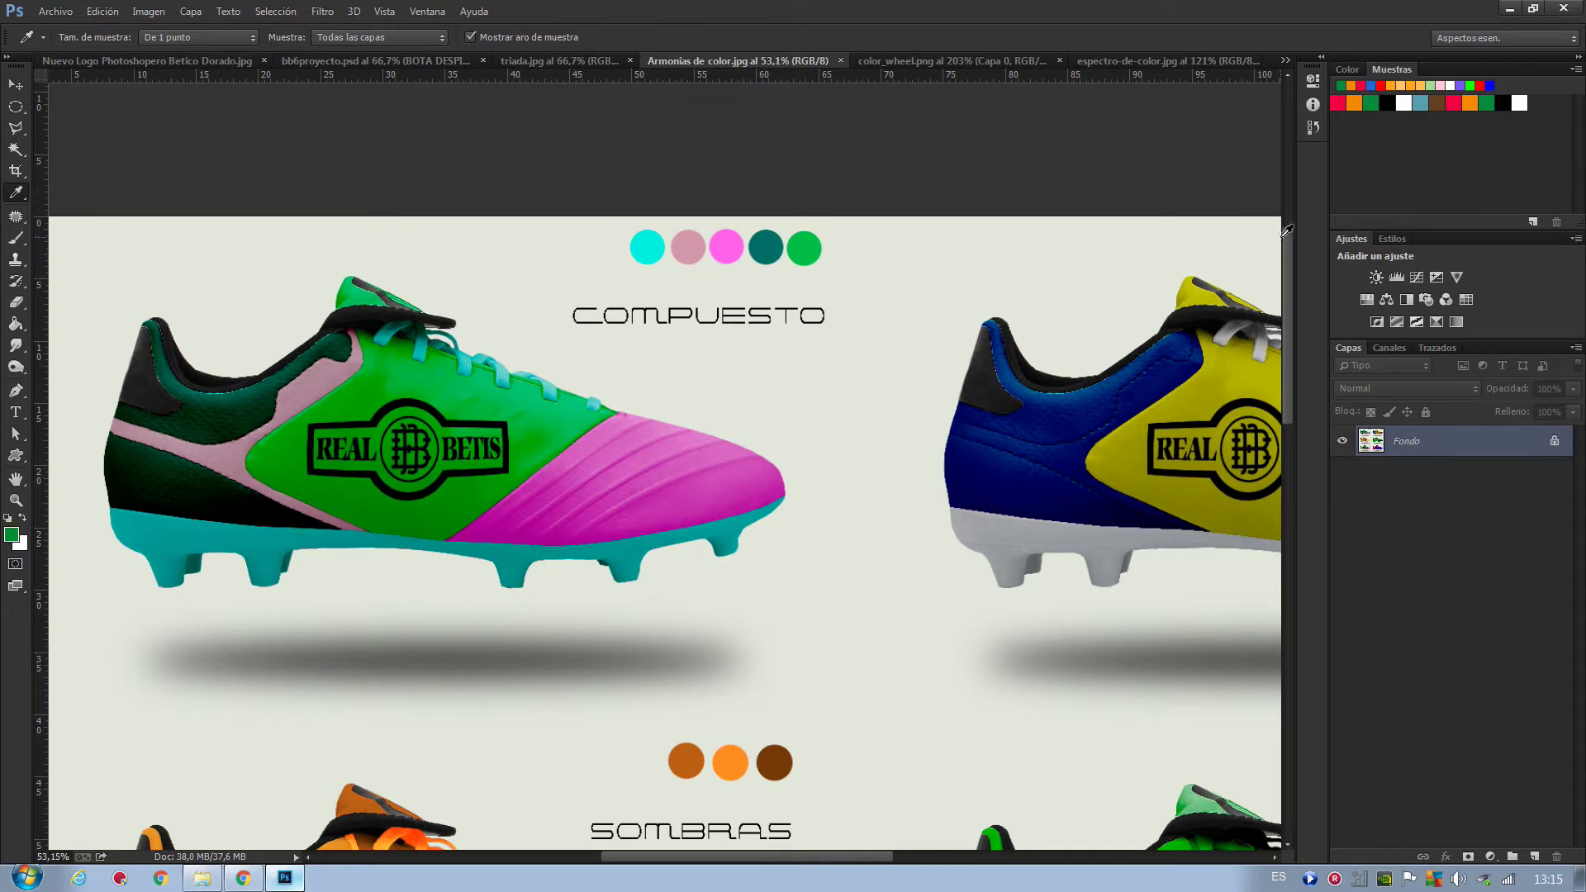
drag(1288, 268, 1272, 387)
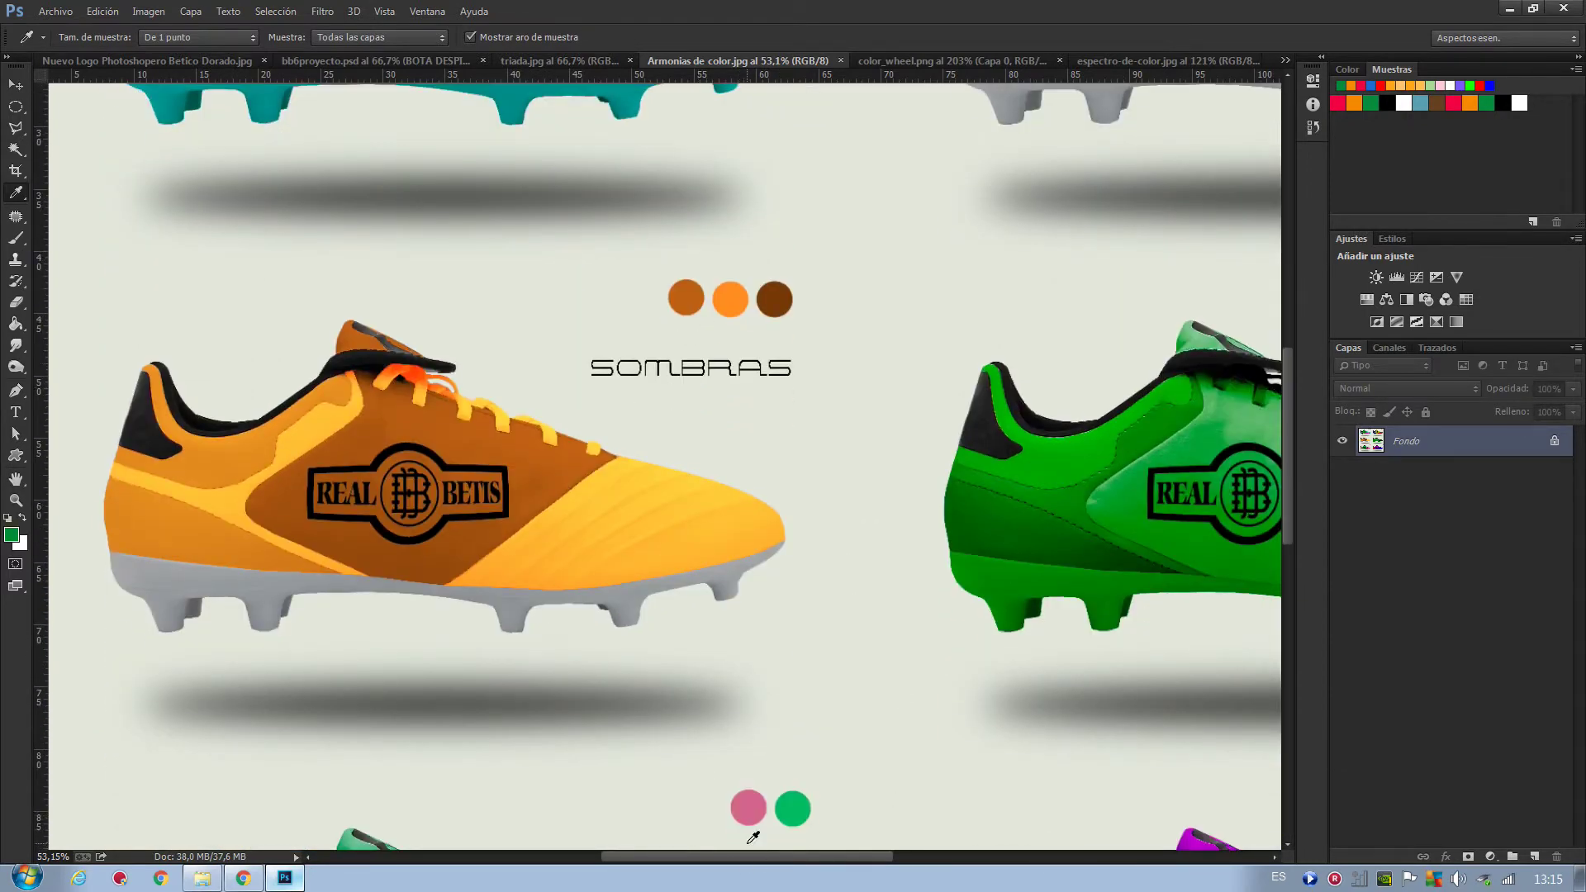
drag(755, 856, 920, 855)
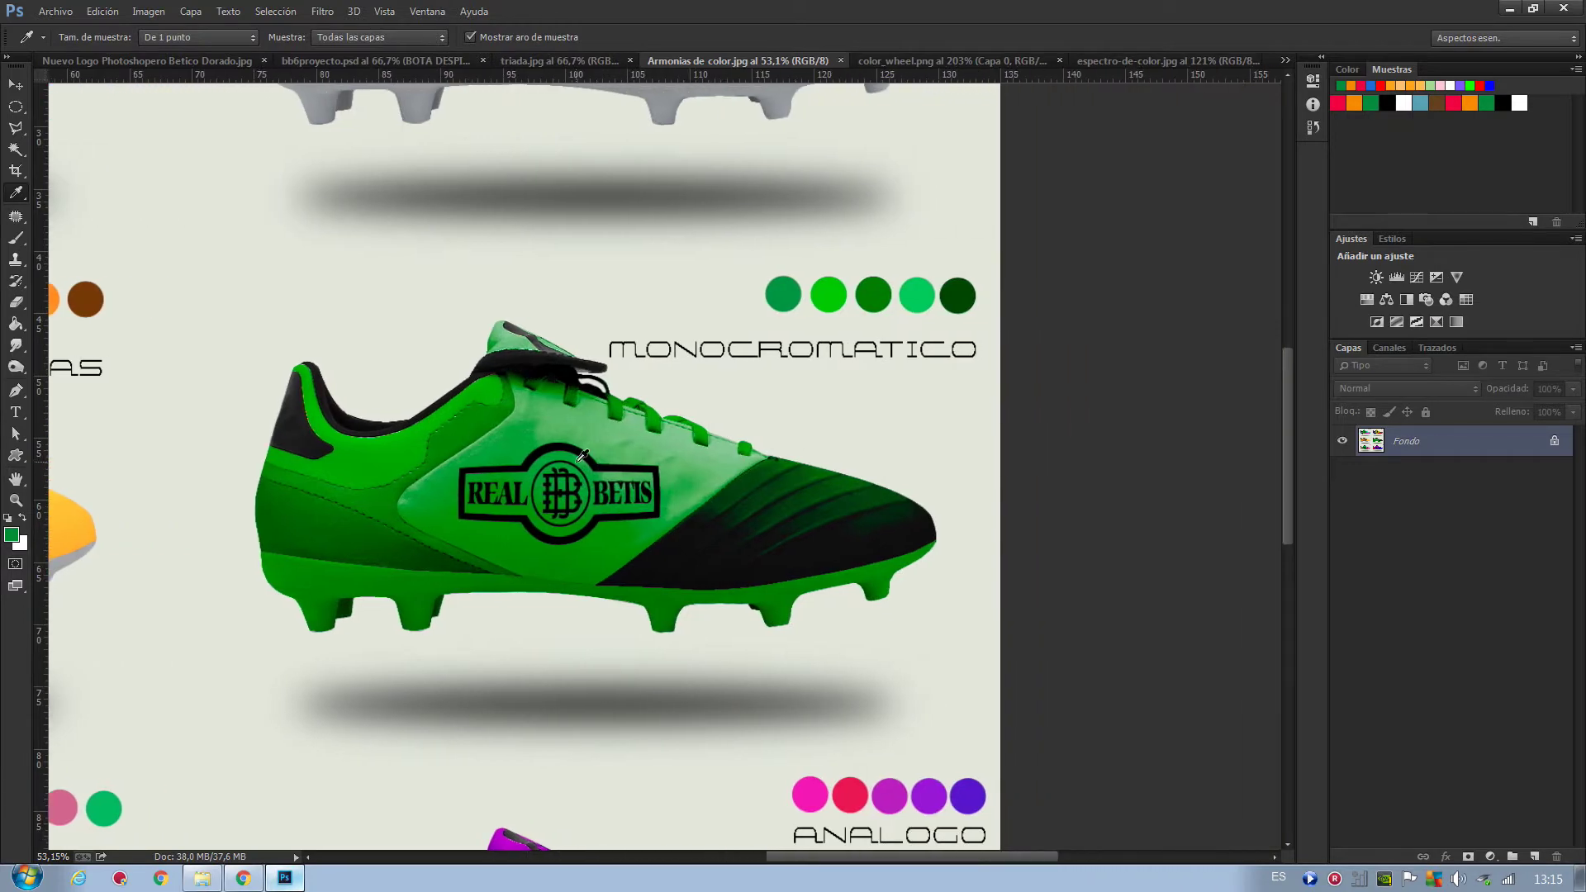
drag(1287, 398, 1268, 529)
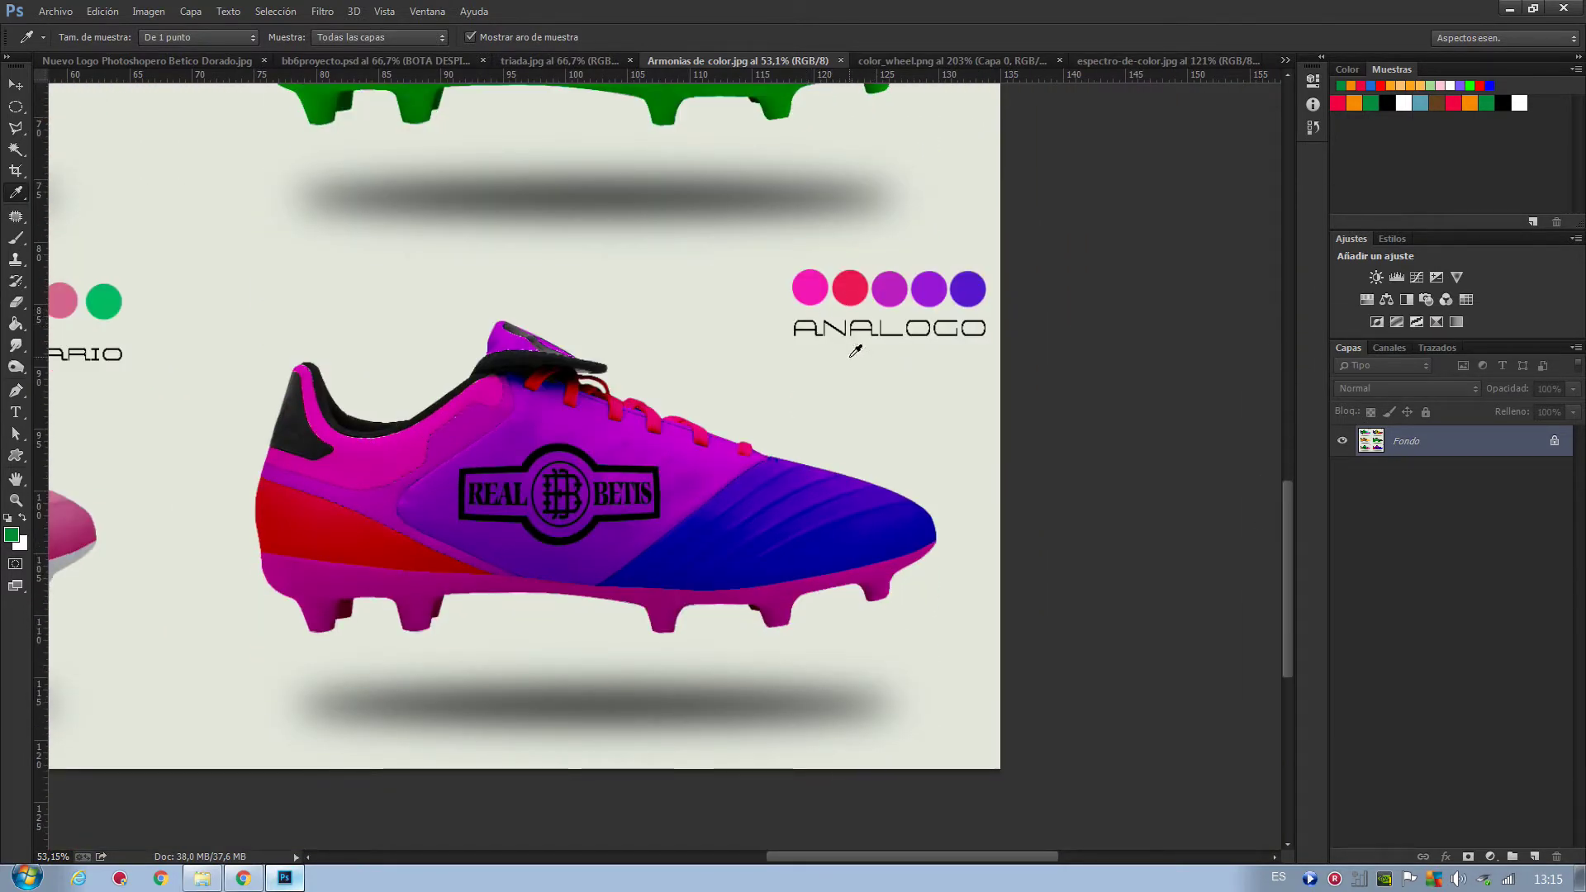
drag(919, 855, 830, 845)
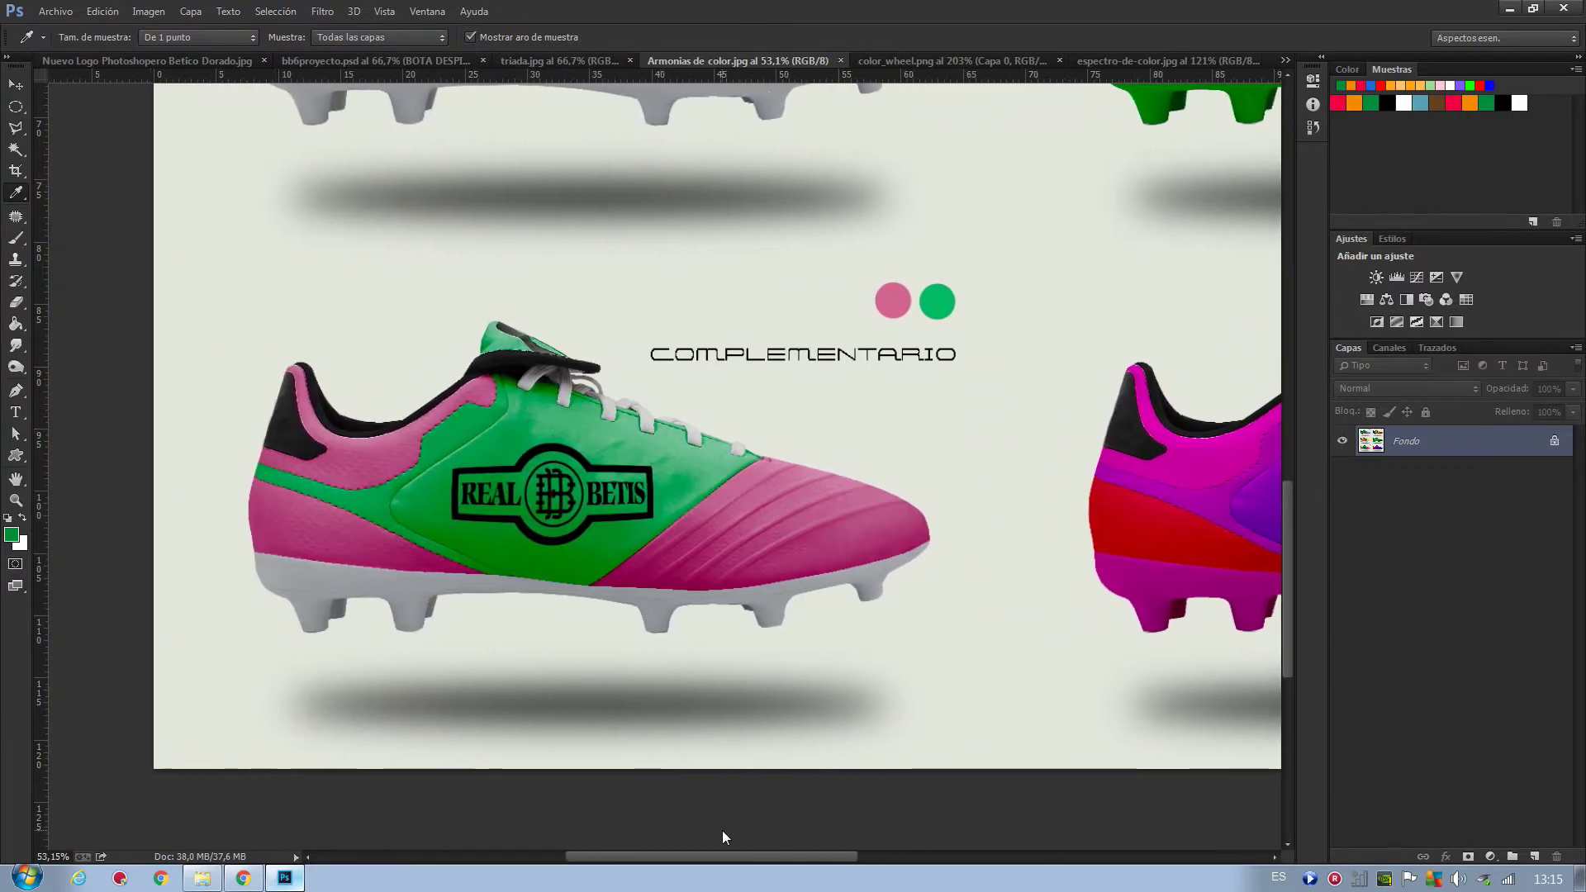
drag(830, 850, 720, 850)
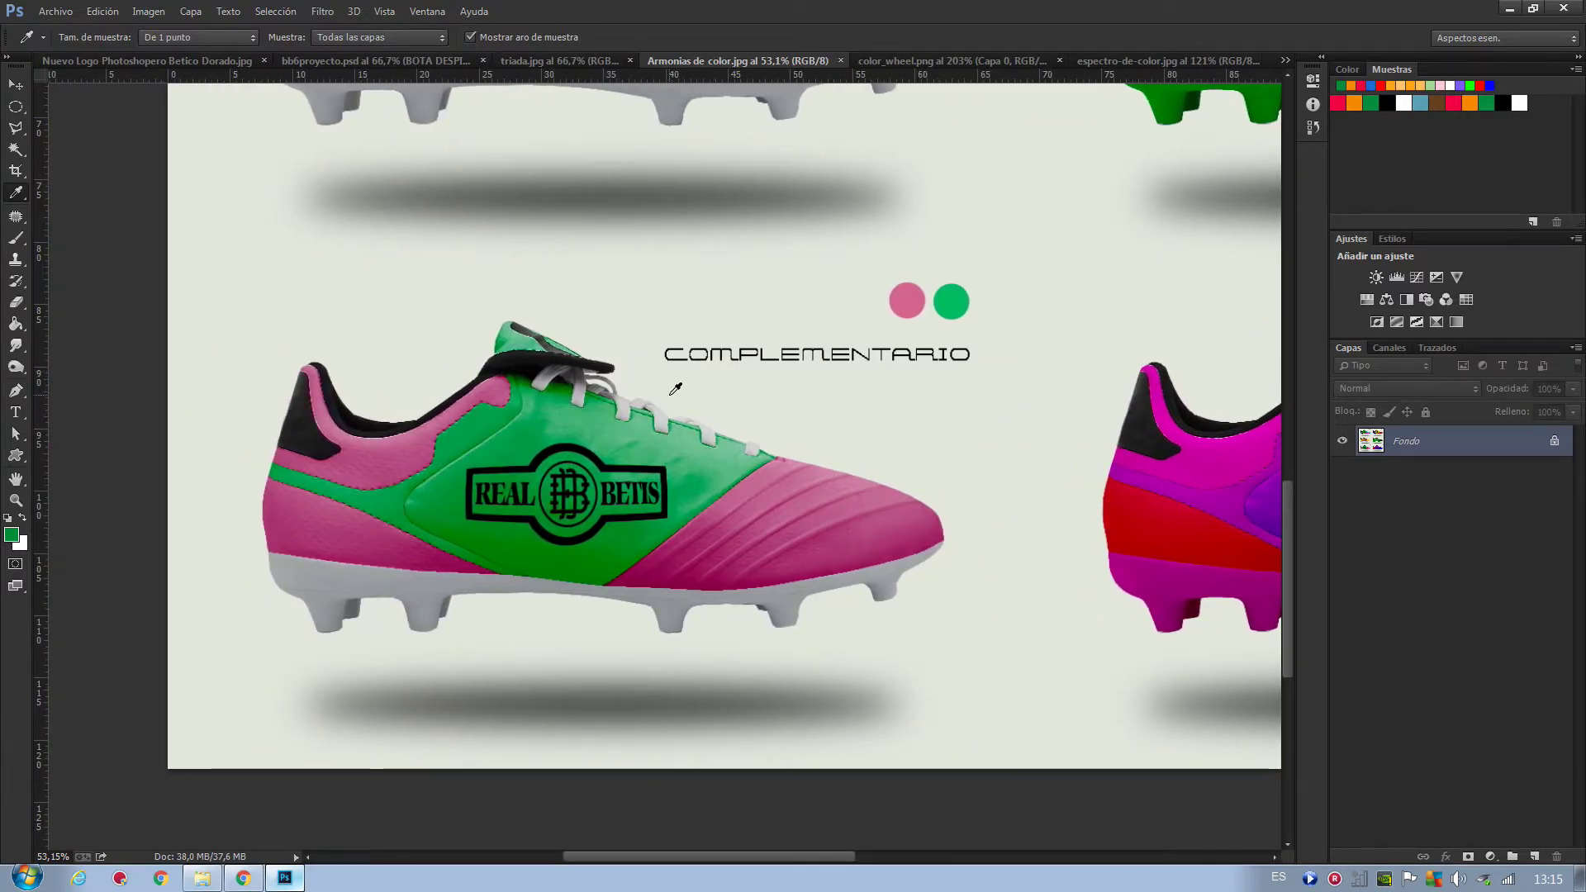
scroll(817, 424, down, 2)
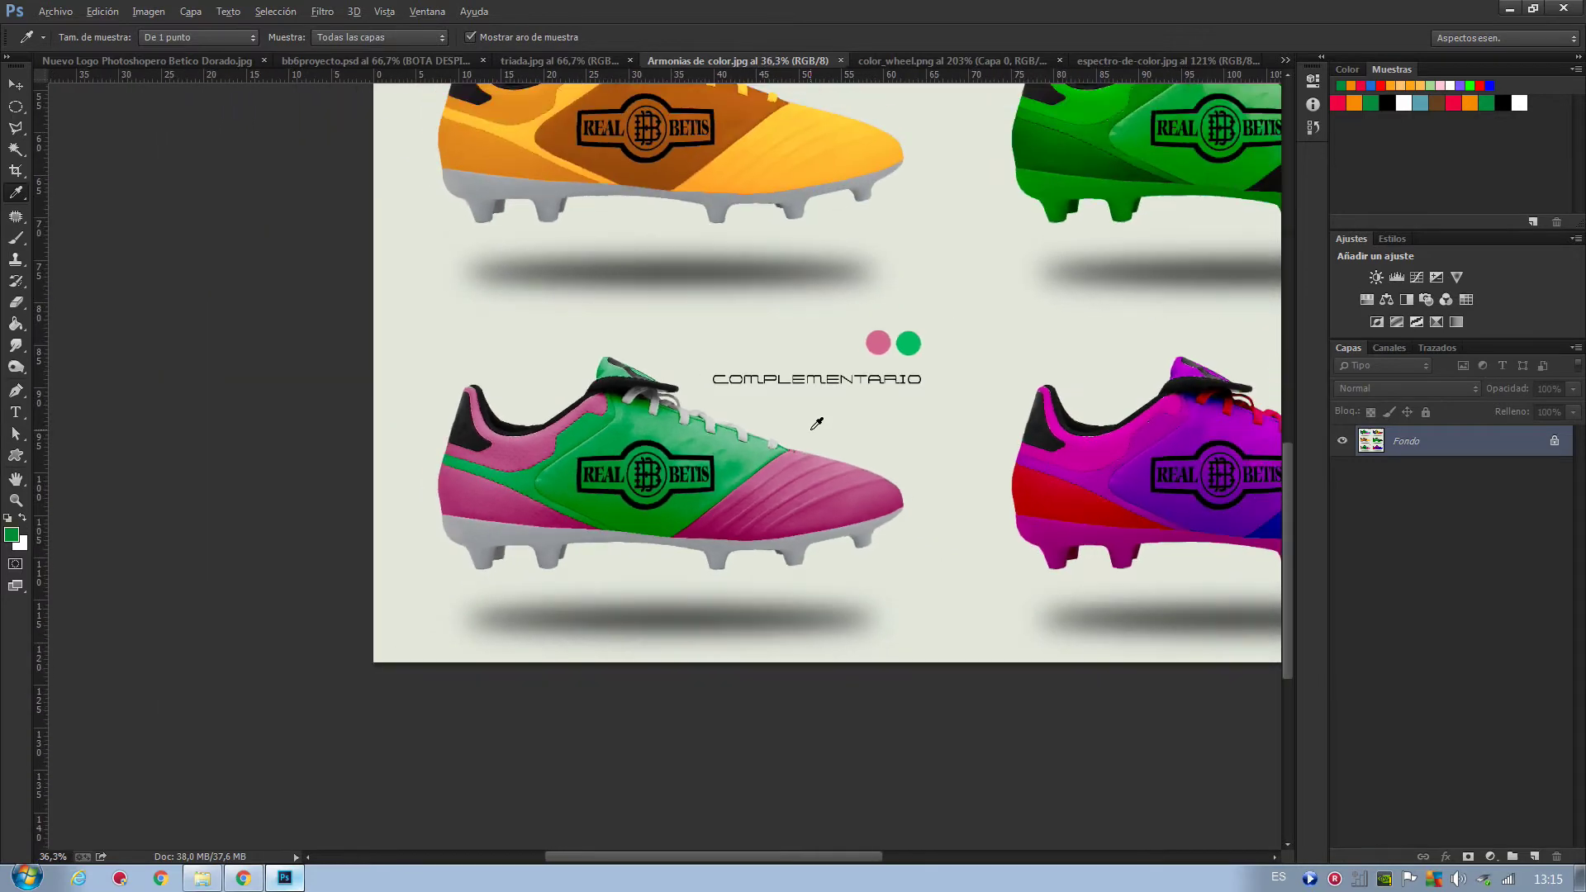
scroll(816, 423, down, 1)
- Leave the harmonies sheet and return to the bb6proyecto.psd boot project
scroll(810, 426, down, 1)
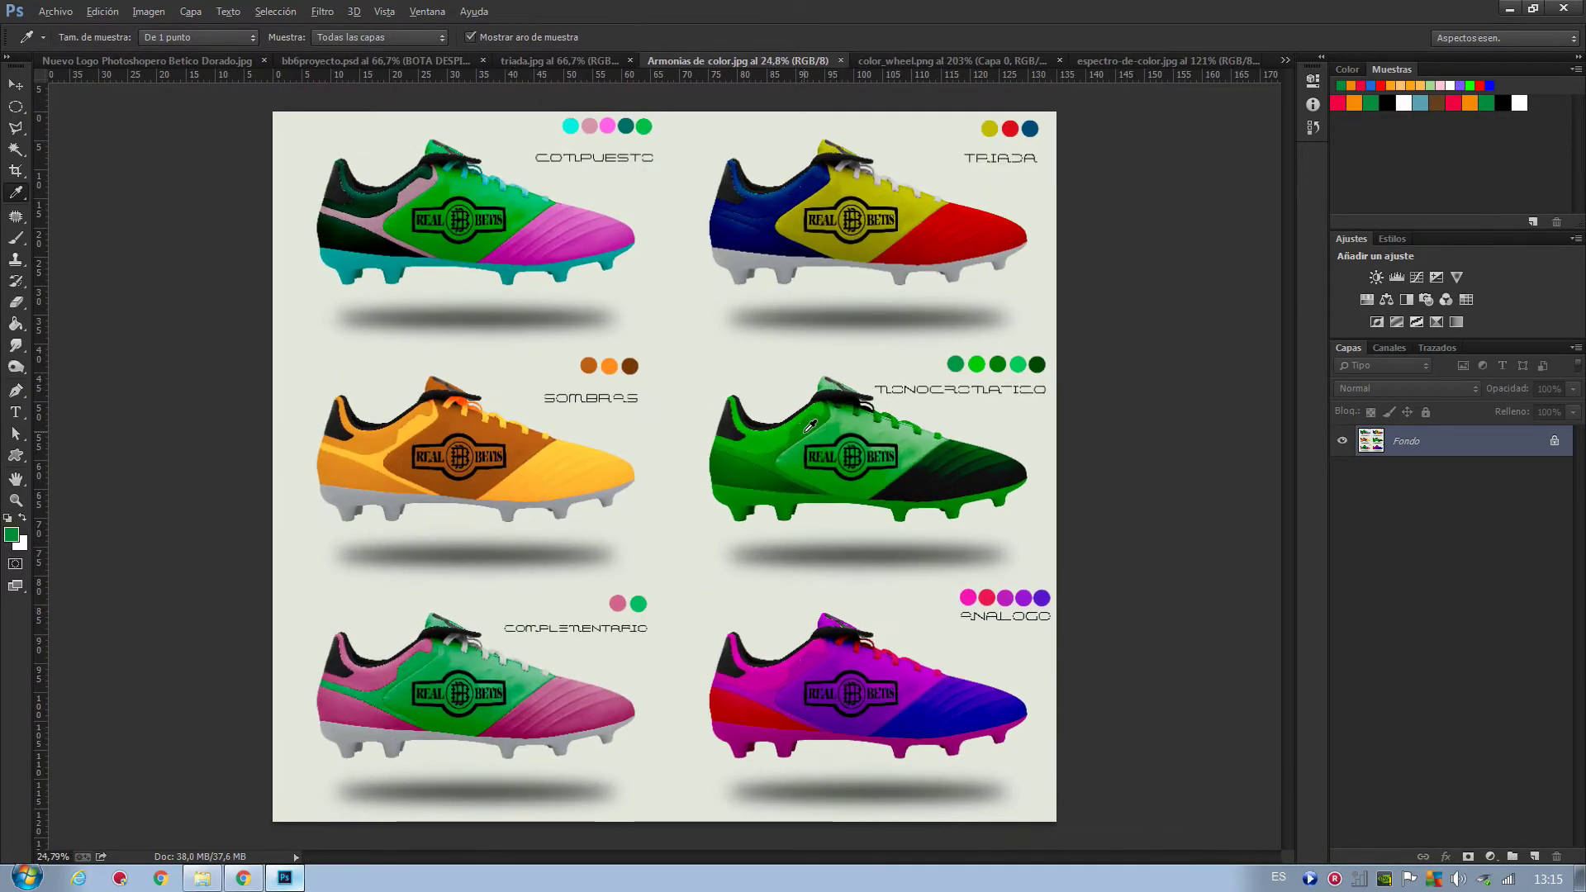
key(alt)
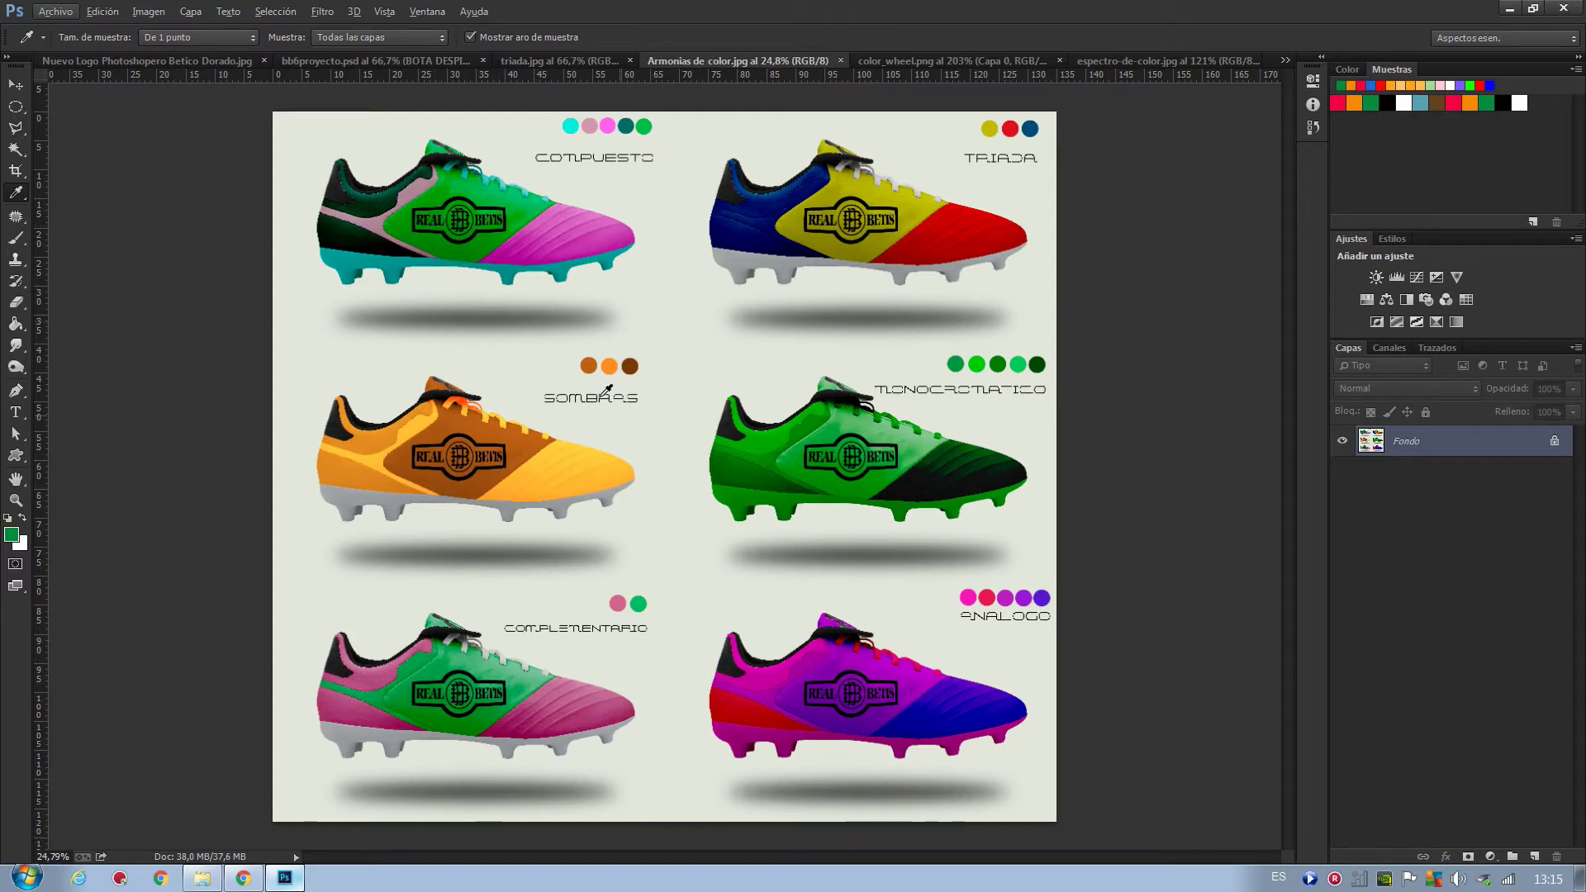
key(Left)
key(Left)
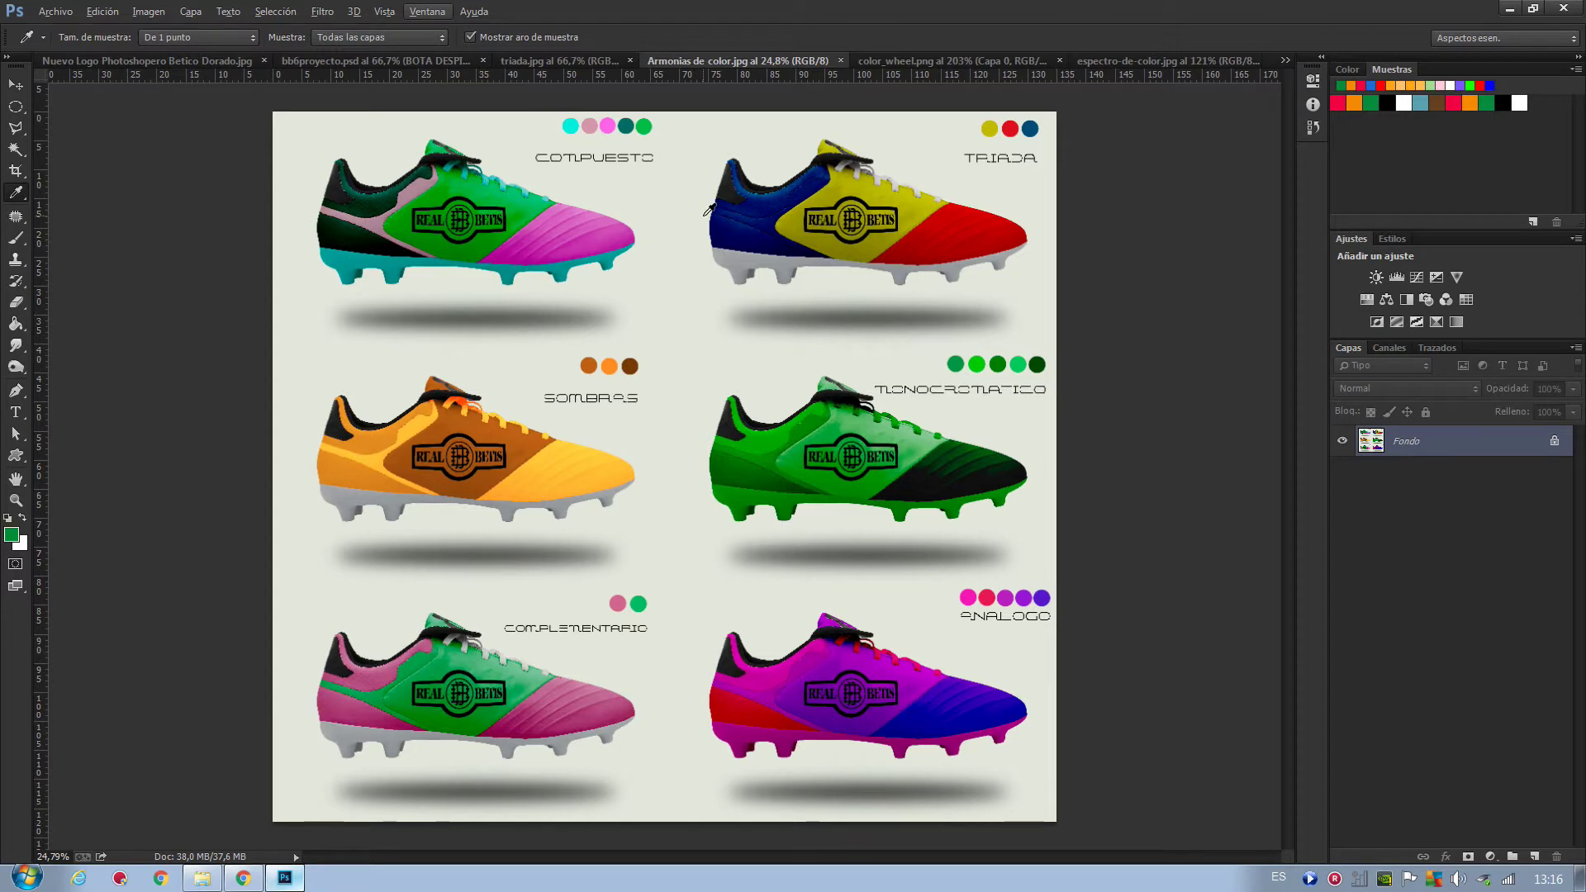
key(Right)
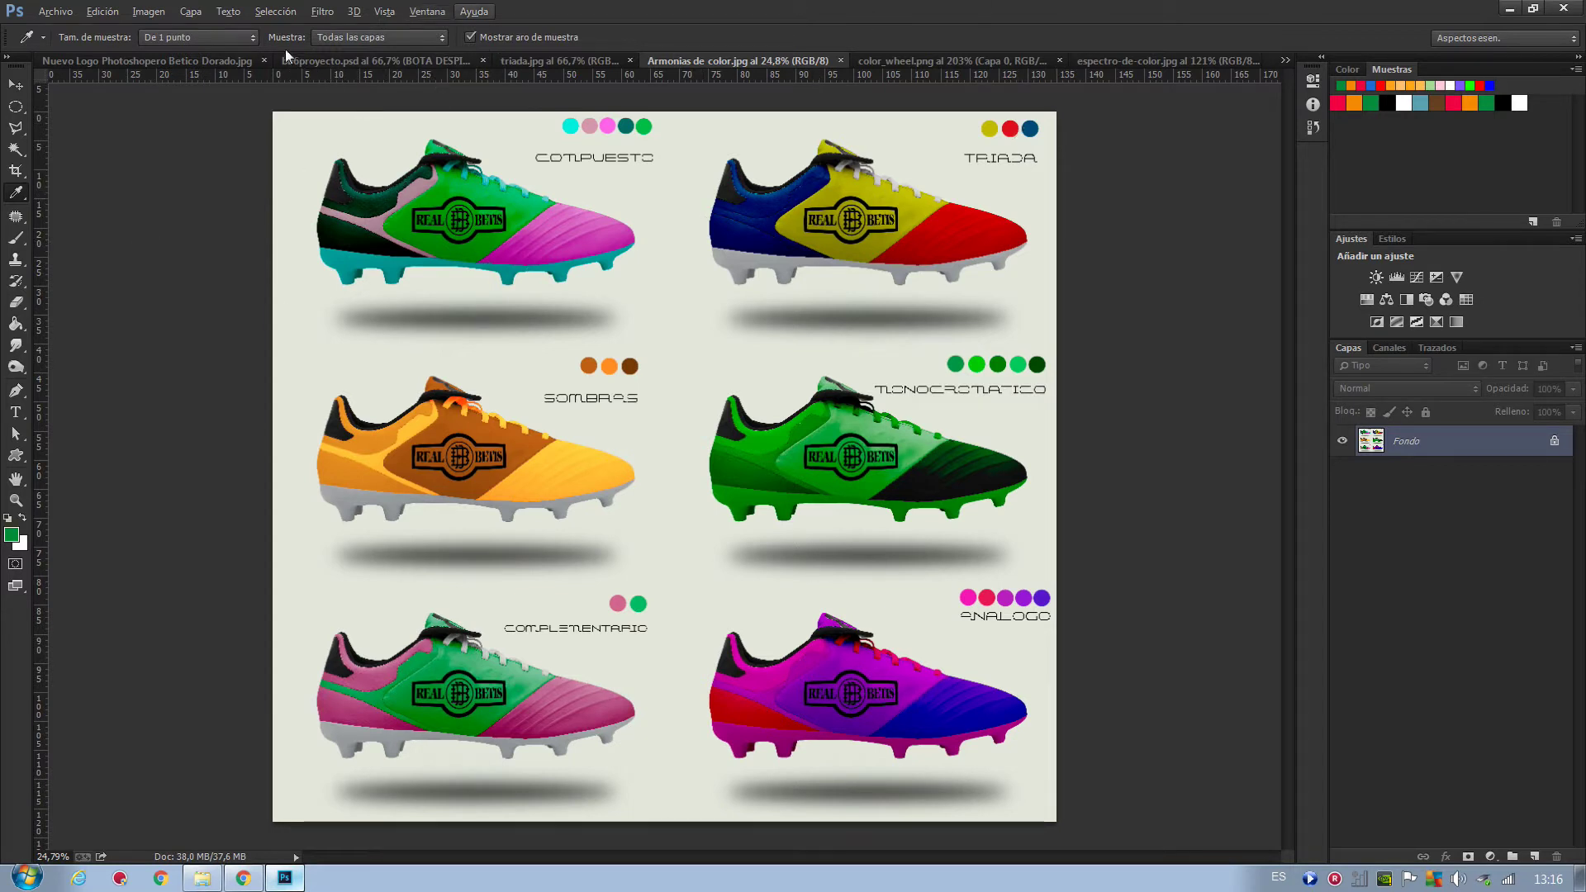
click(314, 61)
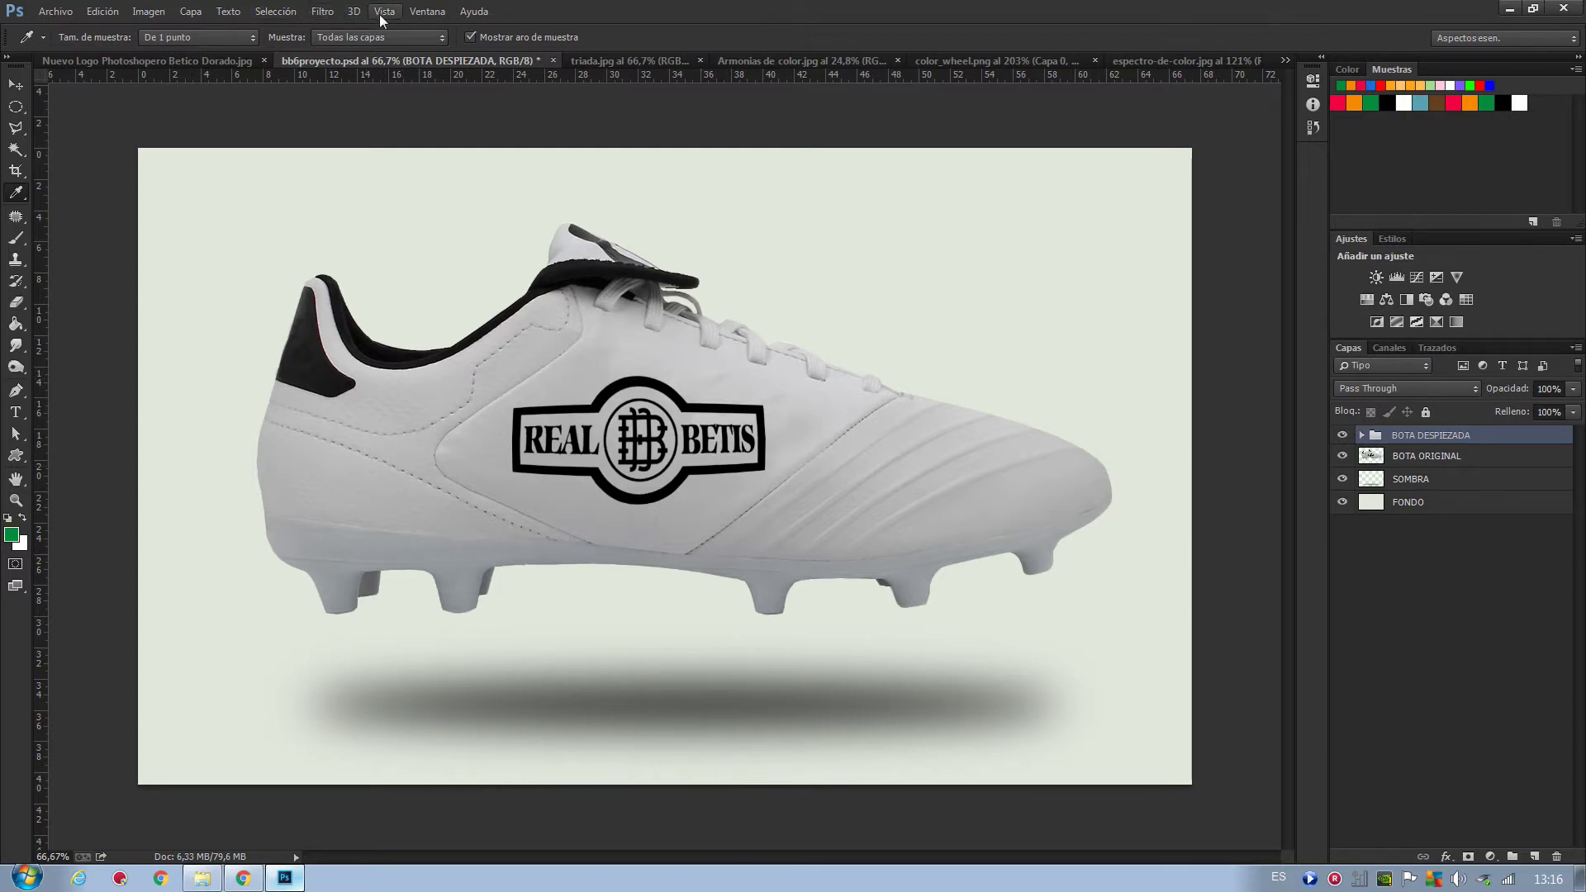
- Show the Kuler colour-harmony panel beside the boot, then switch to Adobe Color CC in Chrome
click(421, 14)
mouse_move(537, 82)
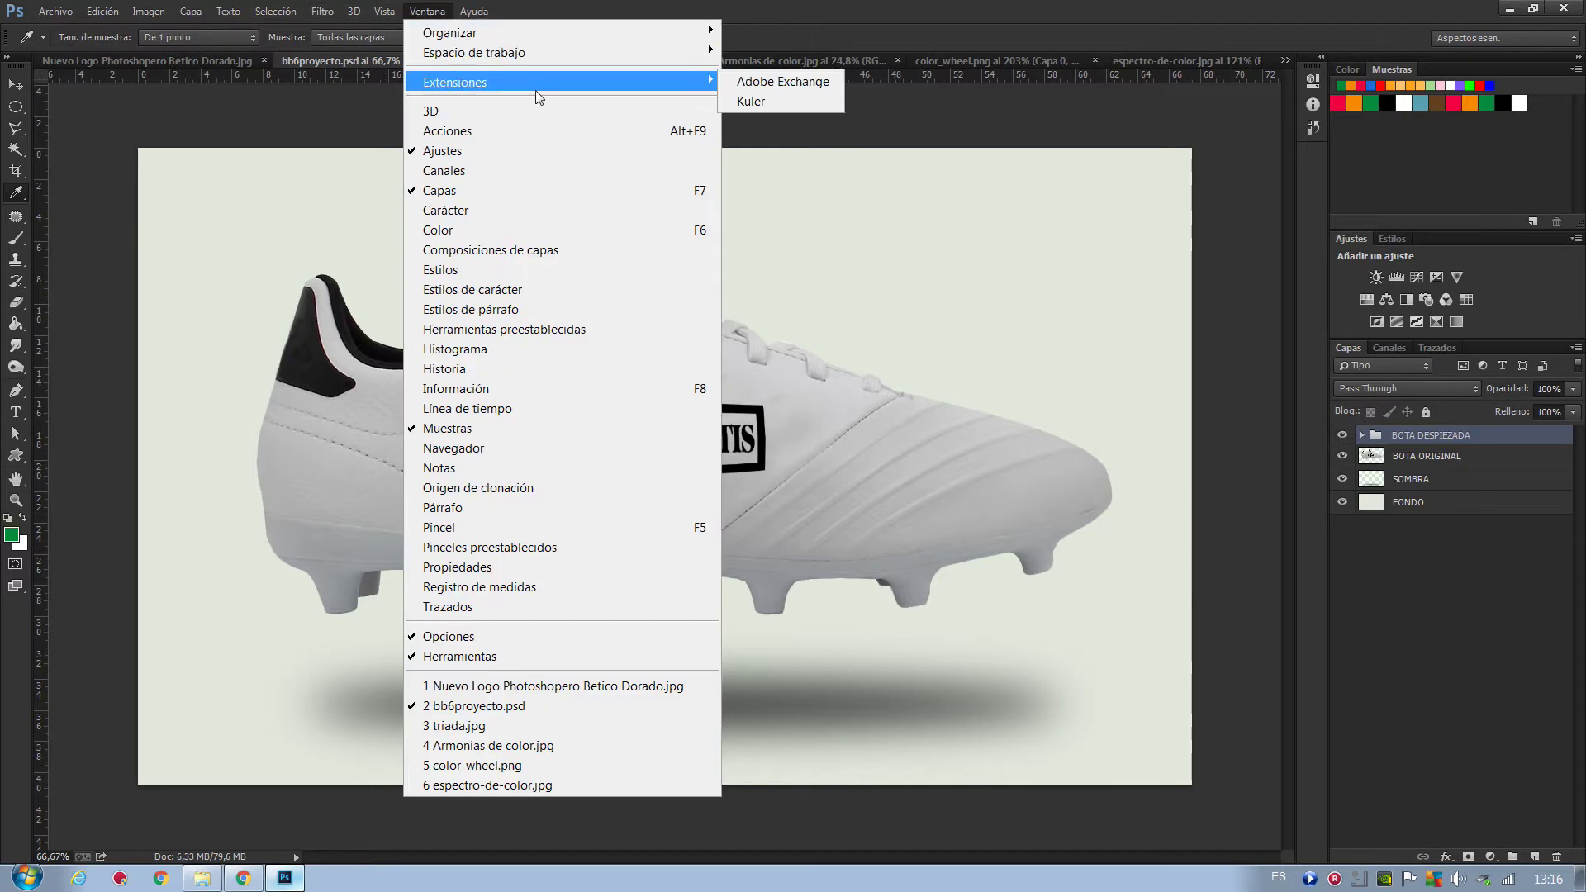
click(765, 101)
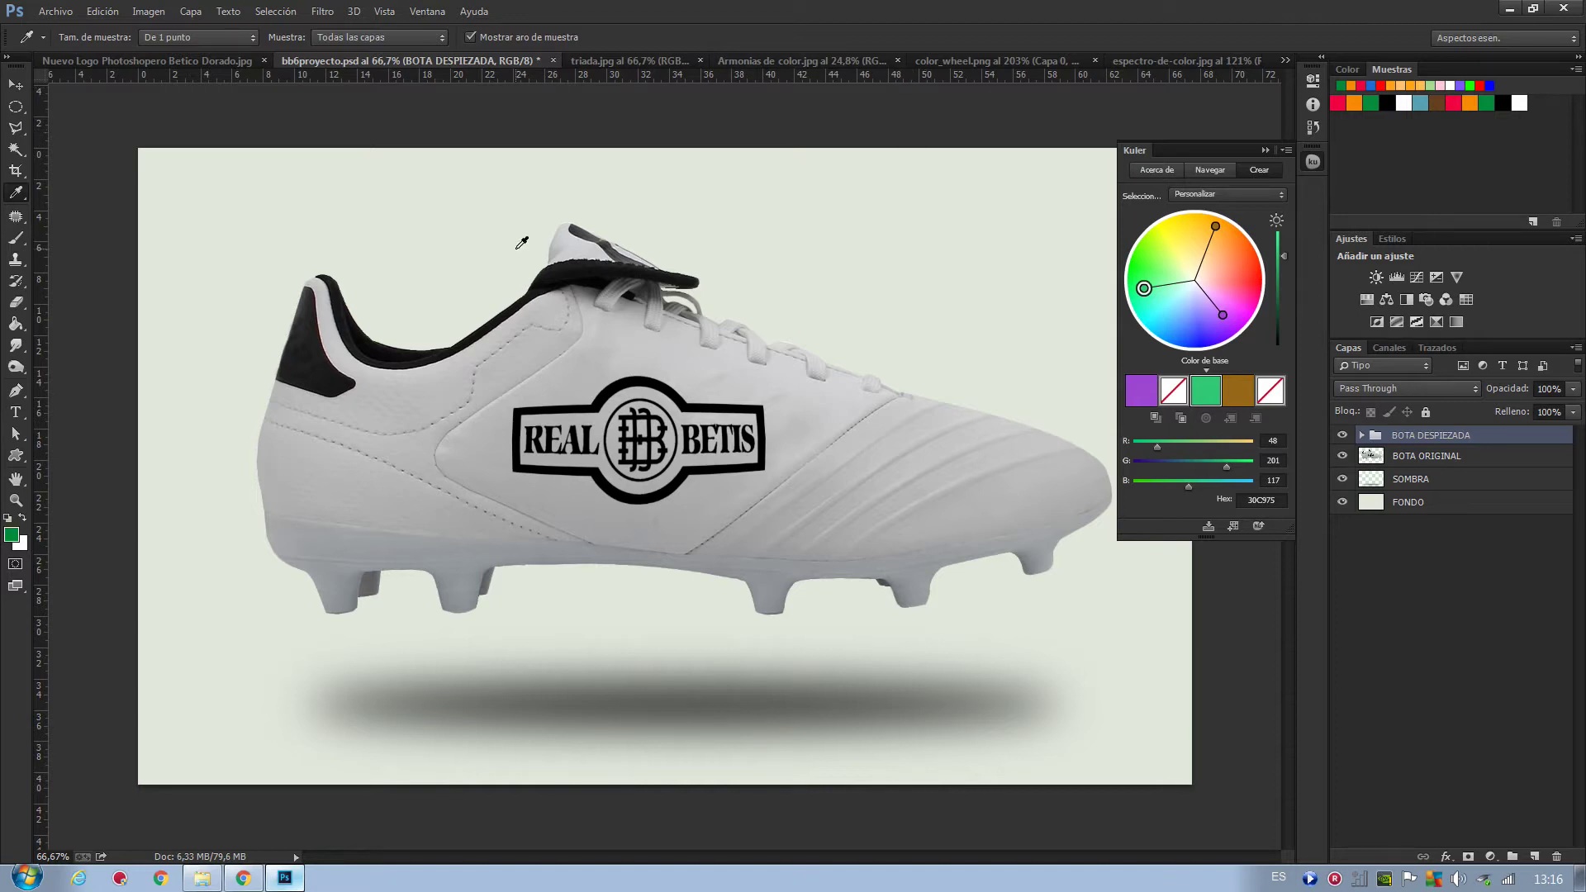
click(248, 880)
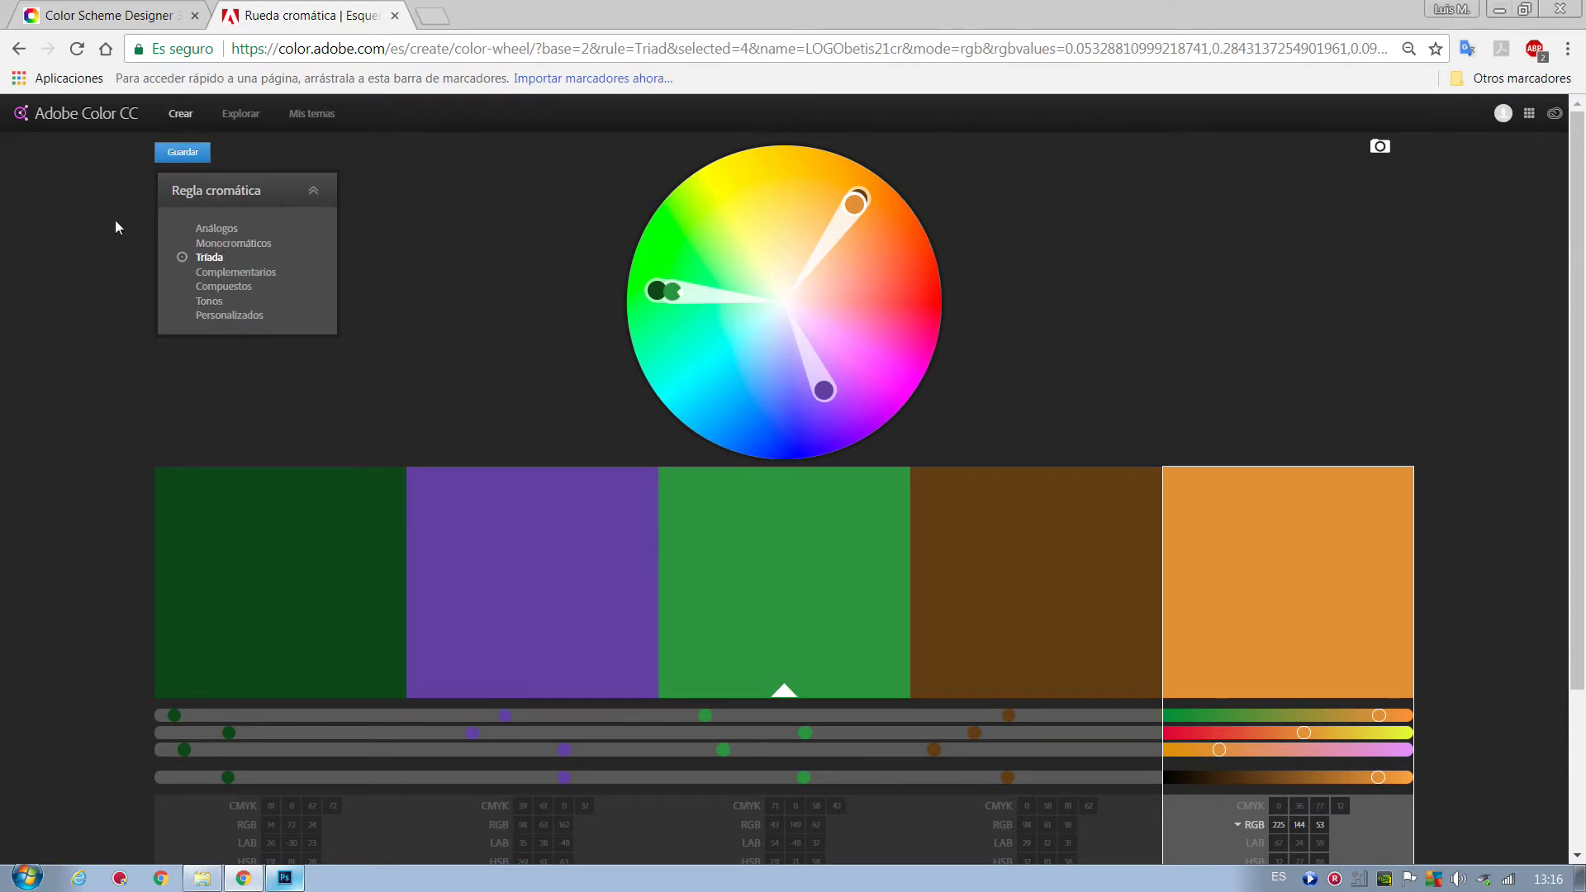
- Try complementary, custom and triad rules, then settle on a monochromatic green palette
click(220, 274)
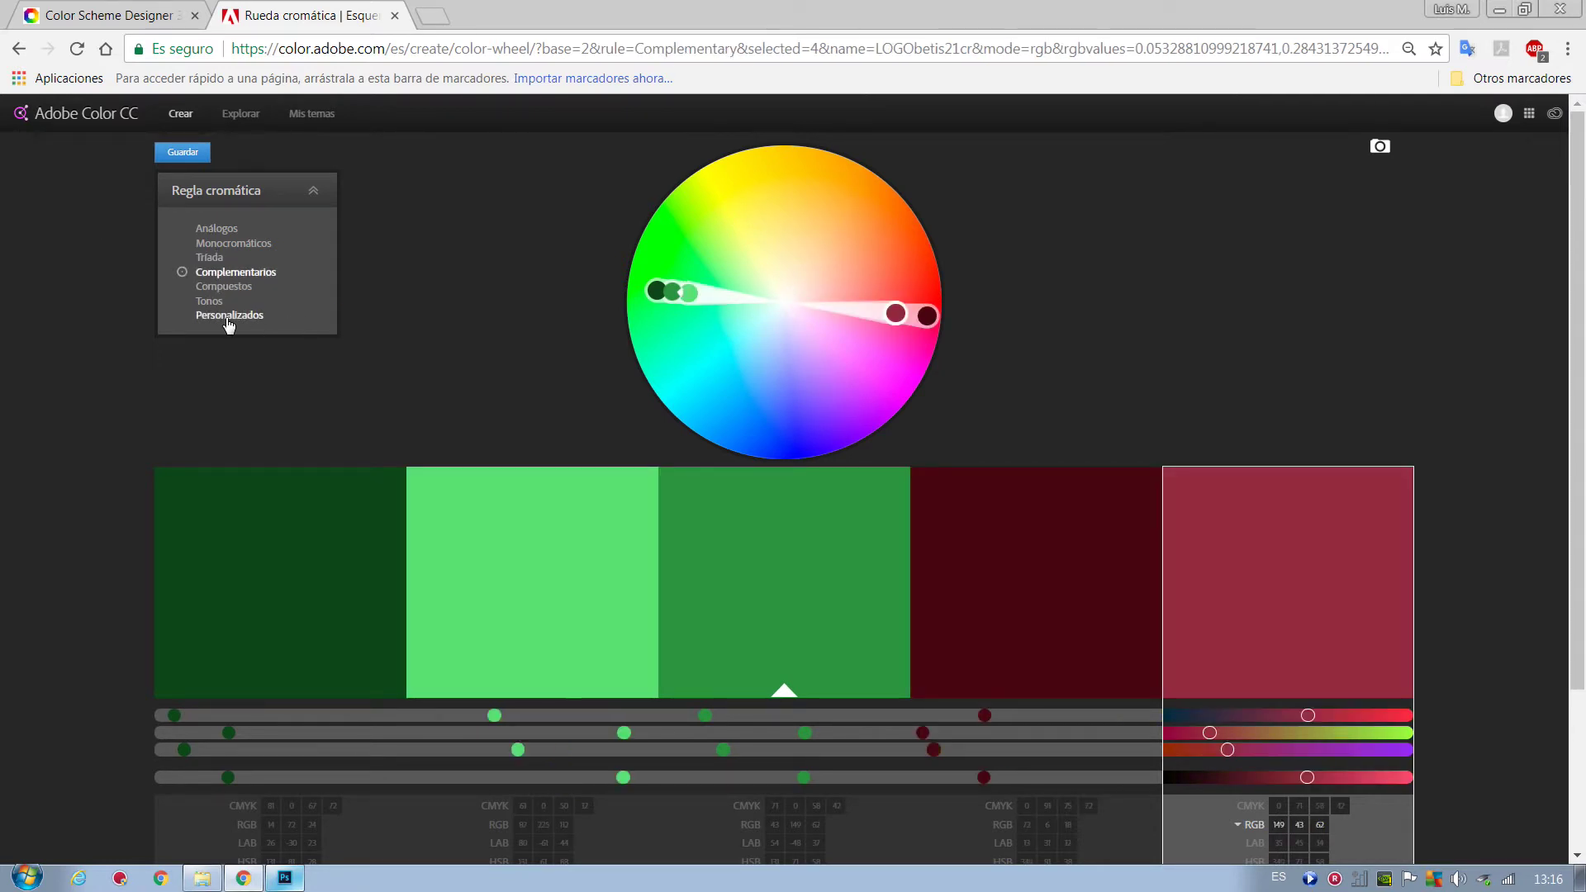
click(216, 304)
click(227, 317)
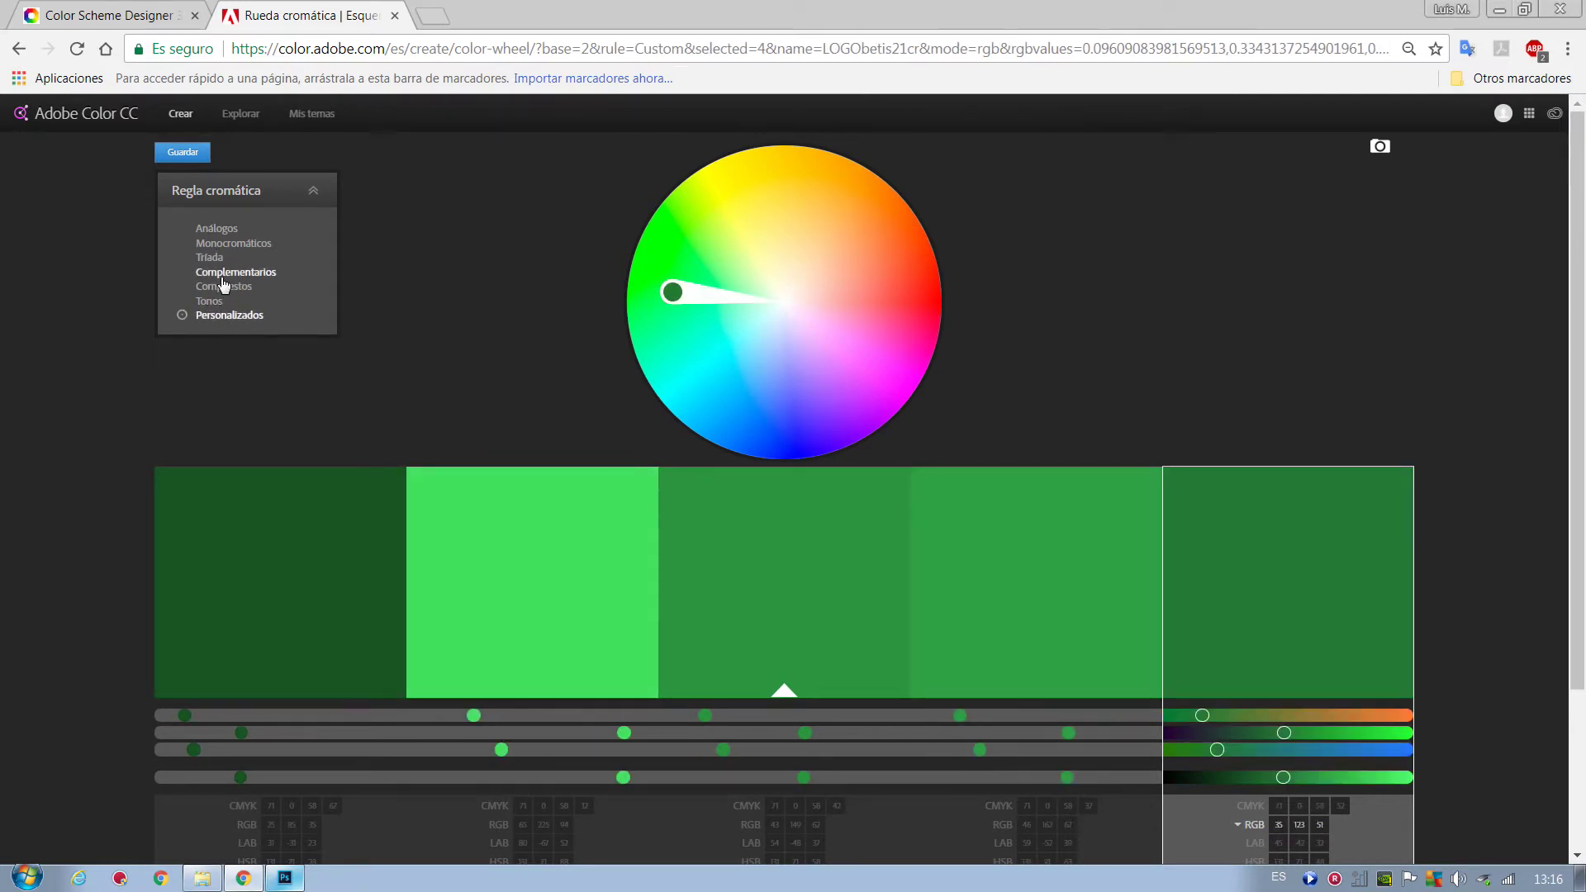
click(216, 274)
click(216, 245)
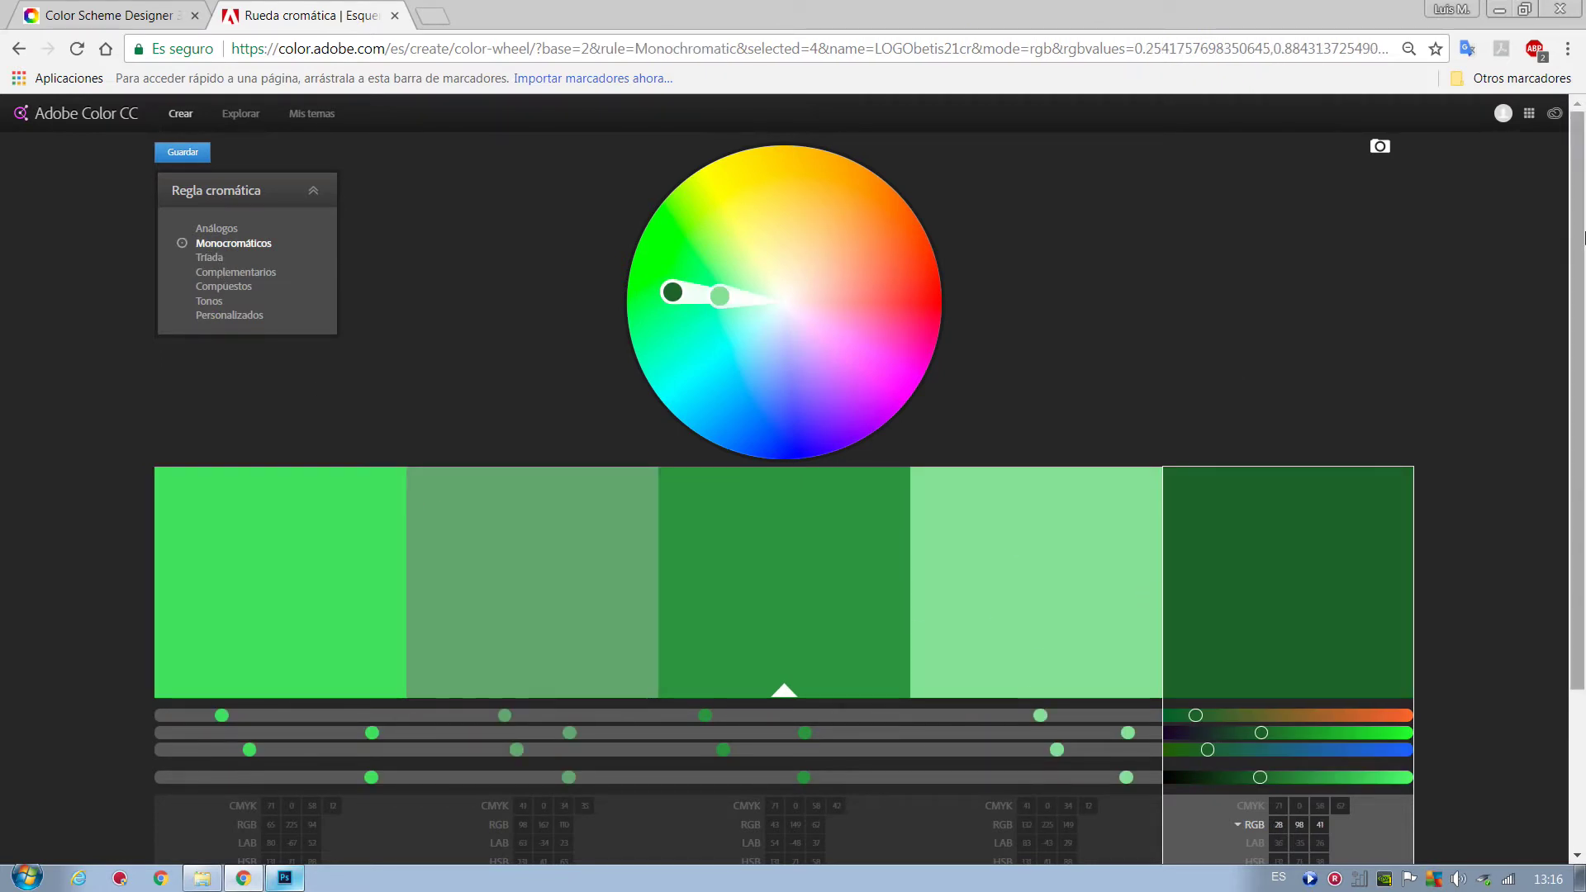
scroll(1577, 304, down, 2)
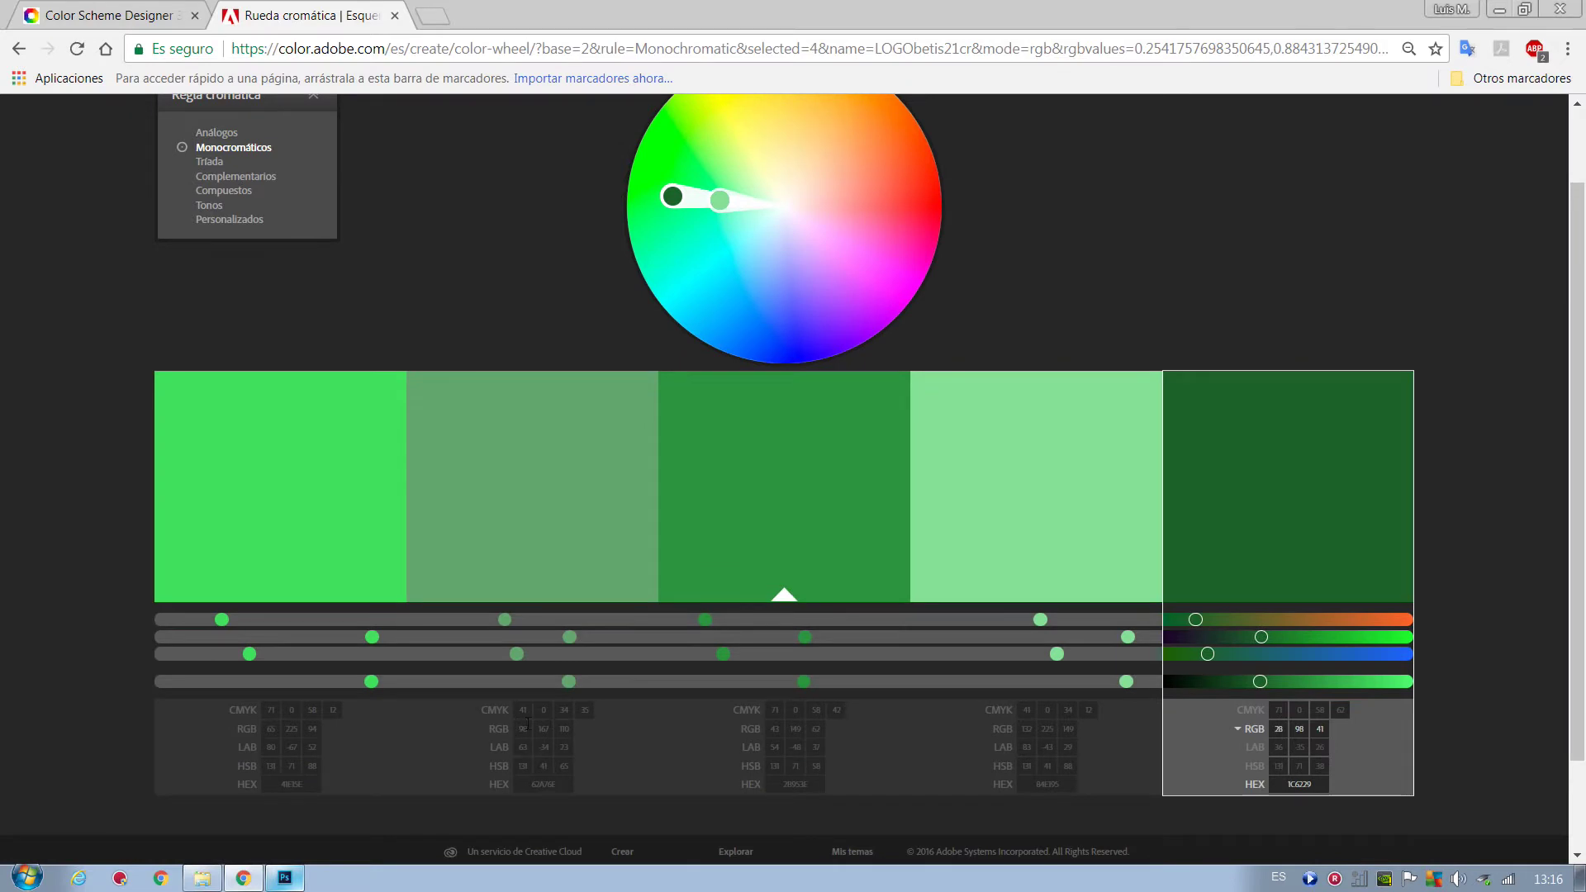
- Show the middle green swatch's values in CMYK and select its hex code 2B953E
click(775, 478)
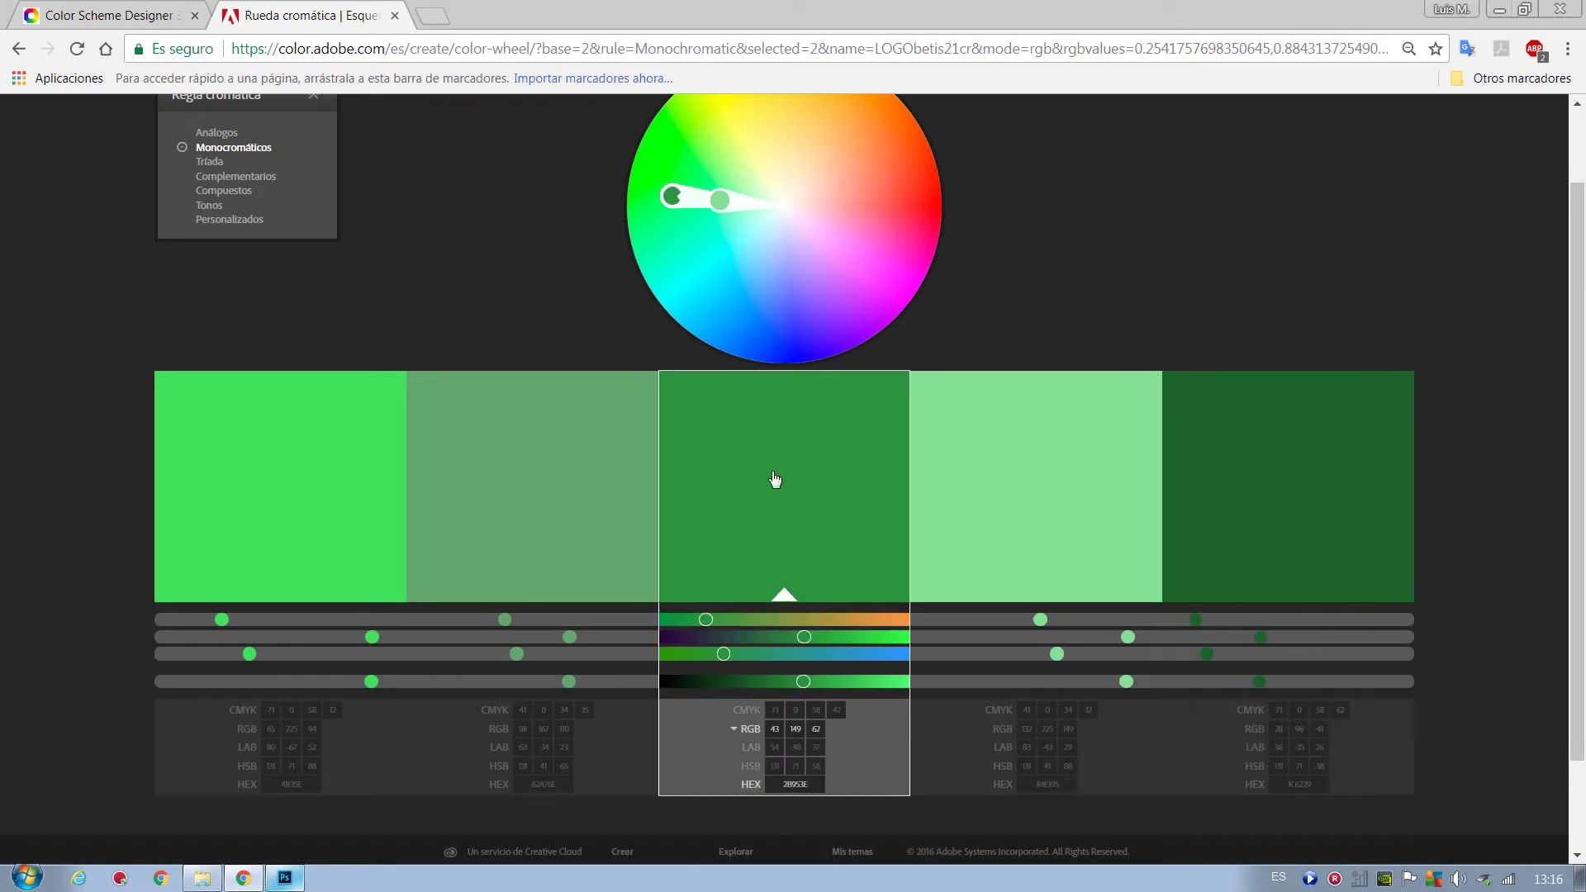
click(748, 747)
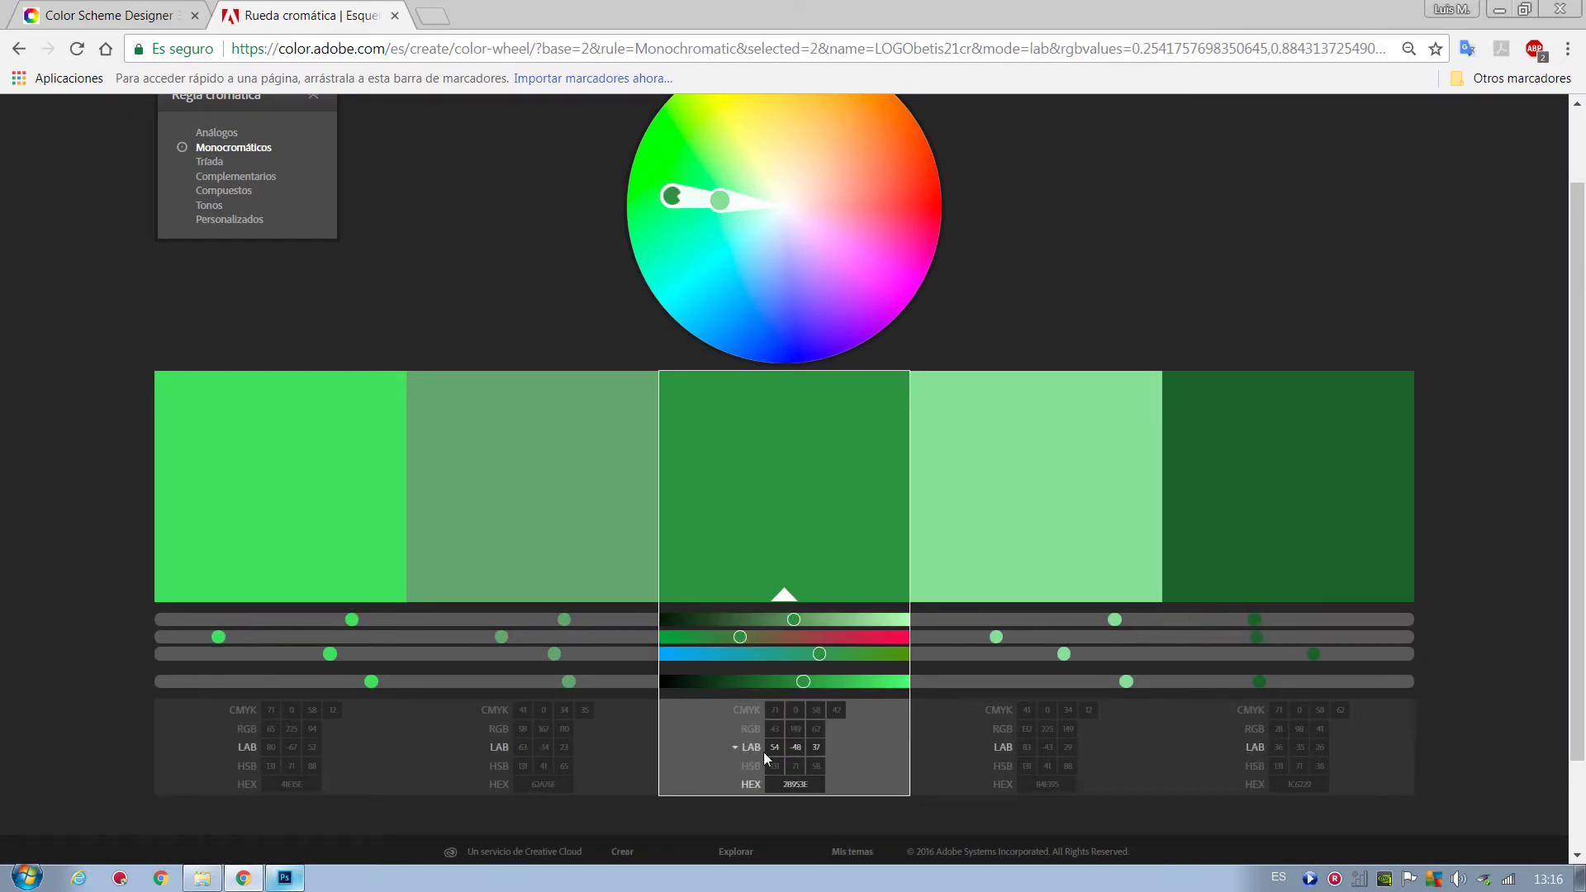
click(751, 765)
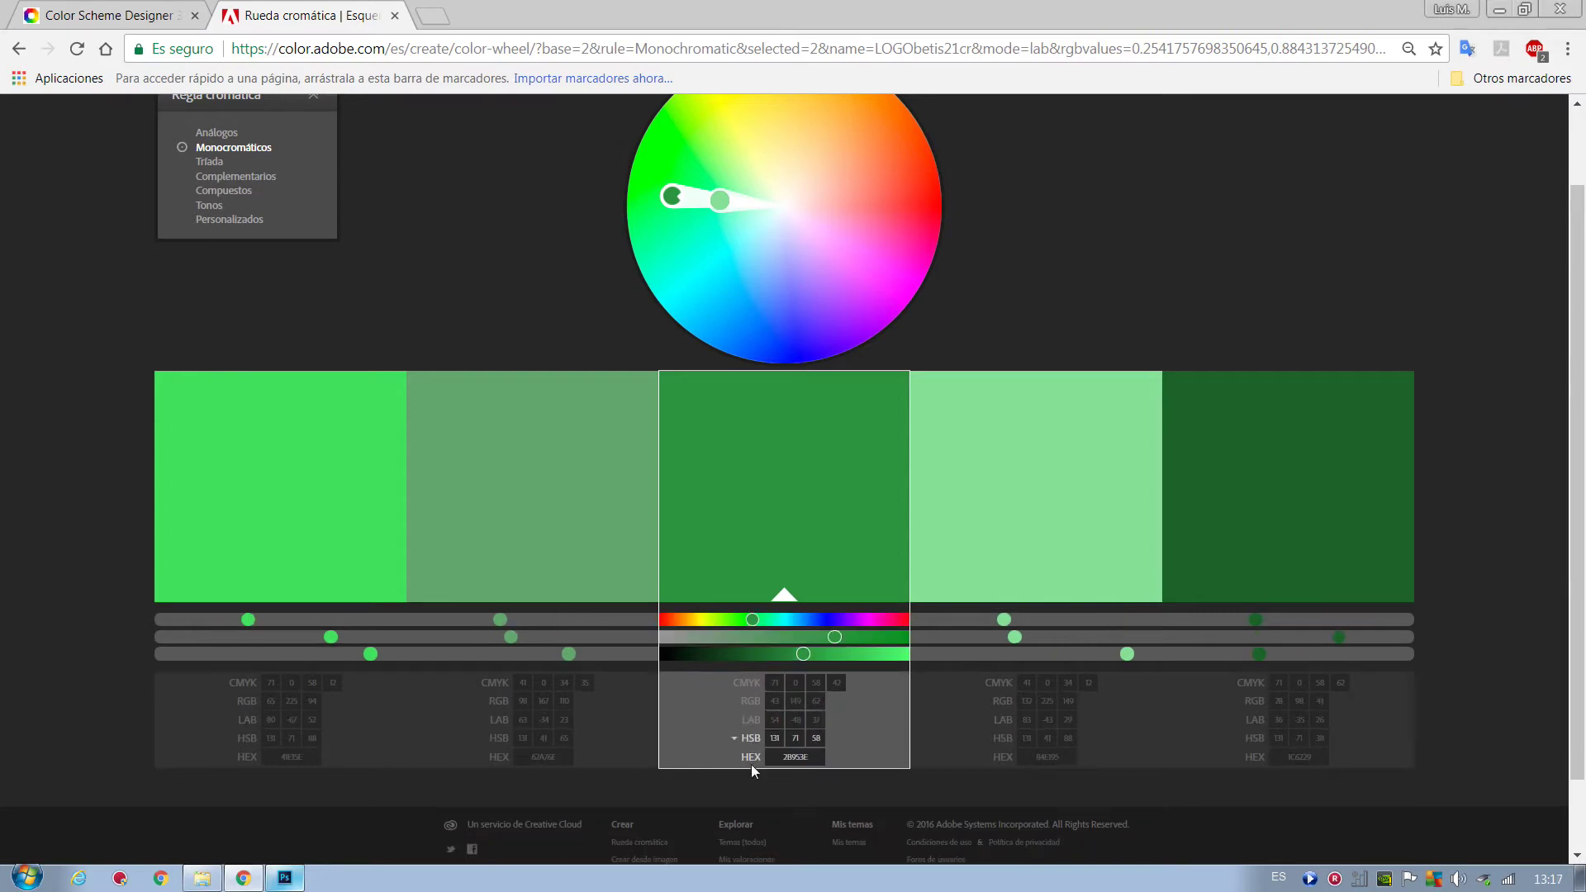
click(745, 682)
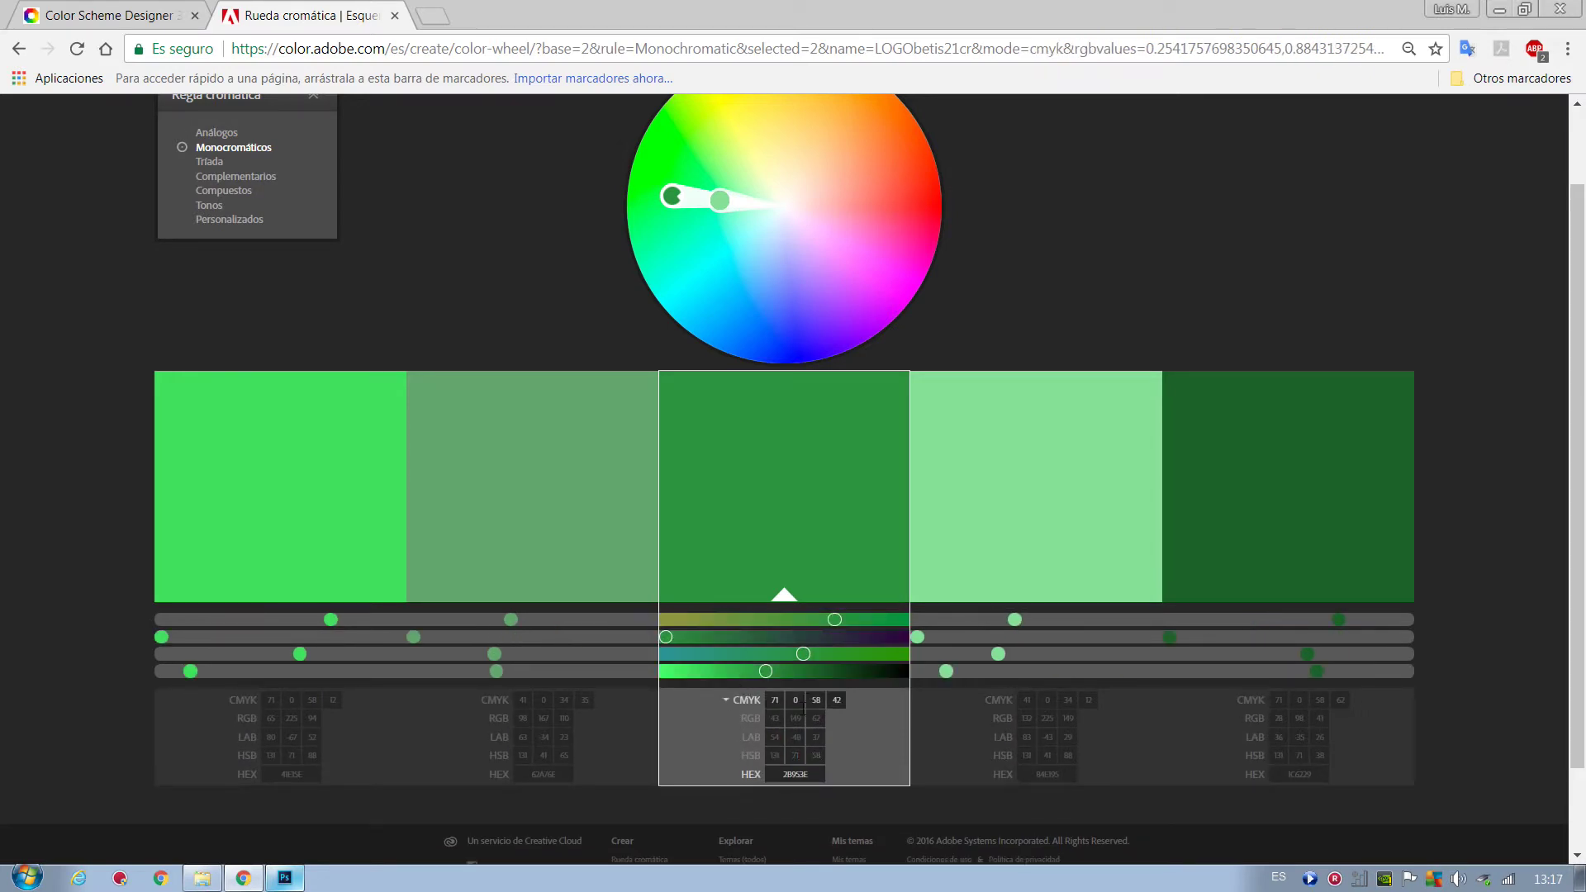
click(807, 774)
drag(1575, 305, 1583, 242)
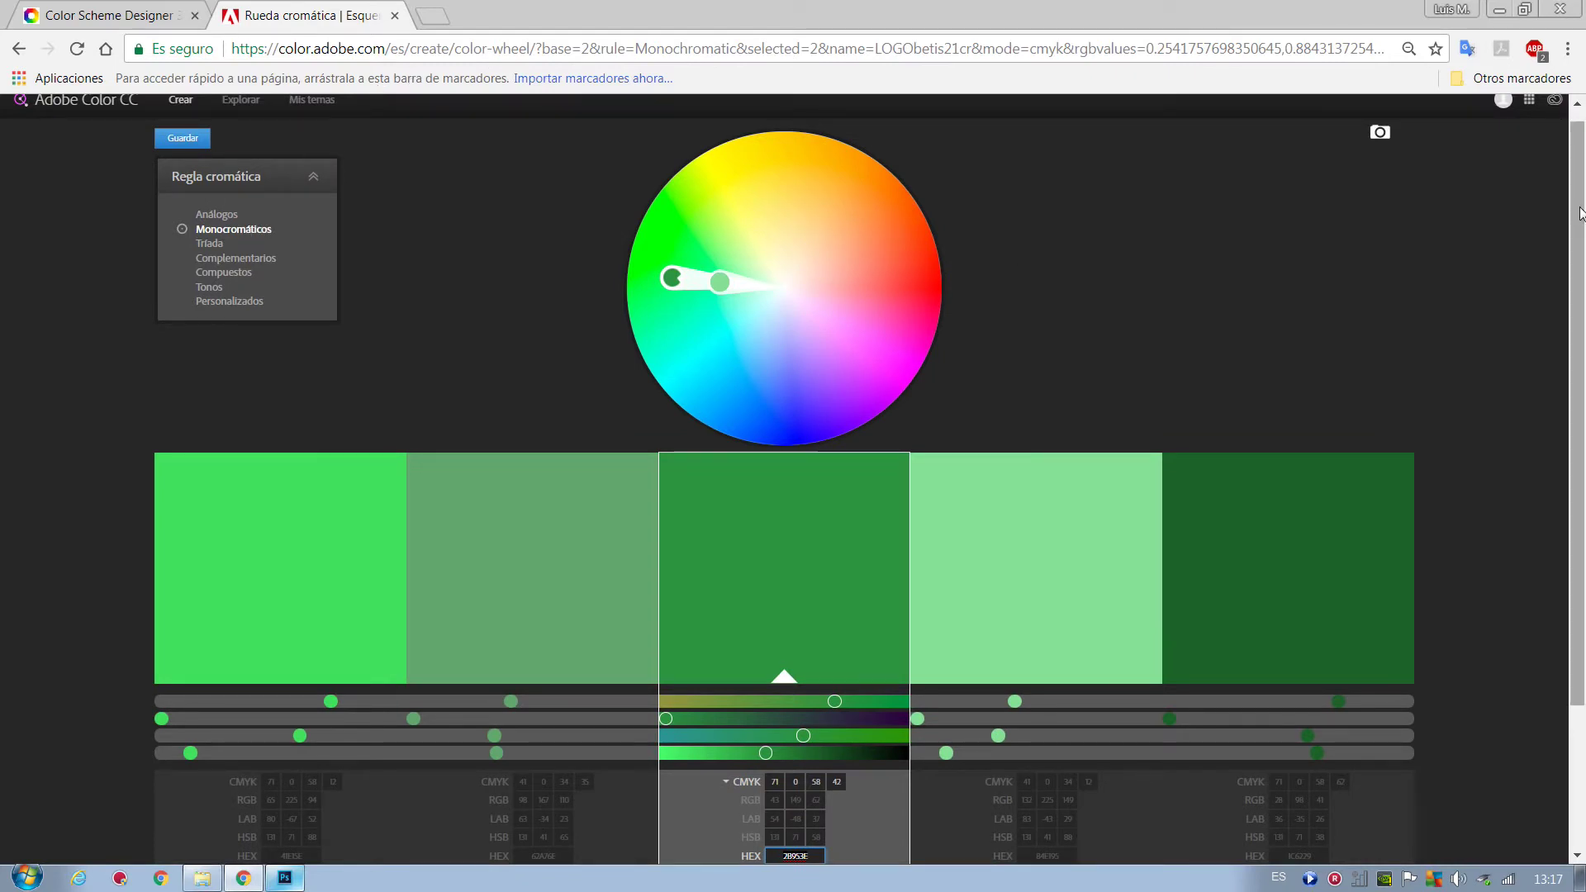
drag(1580, 213, 1581, 172)
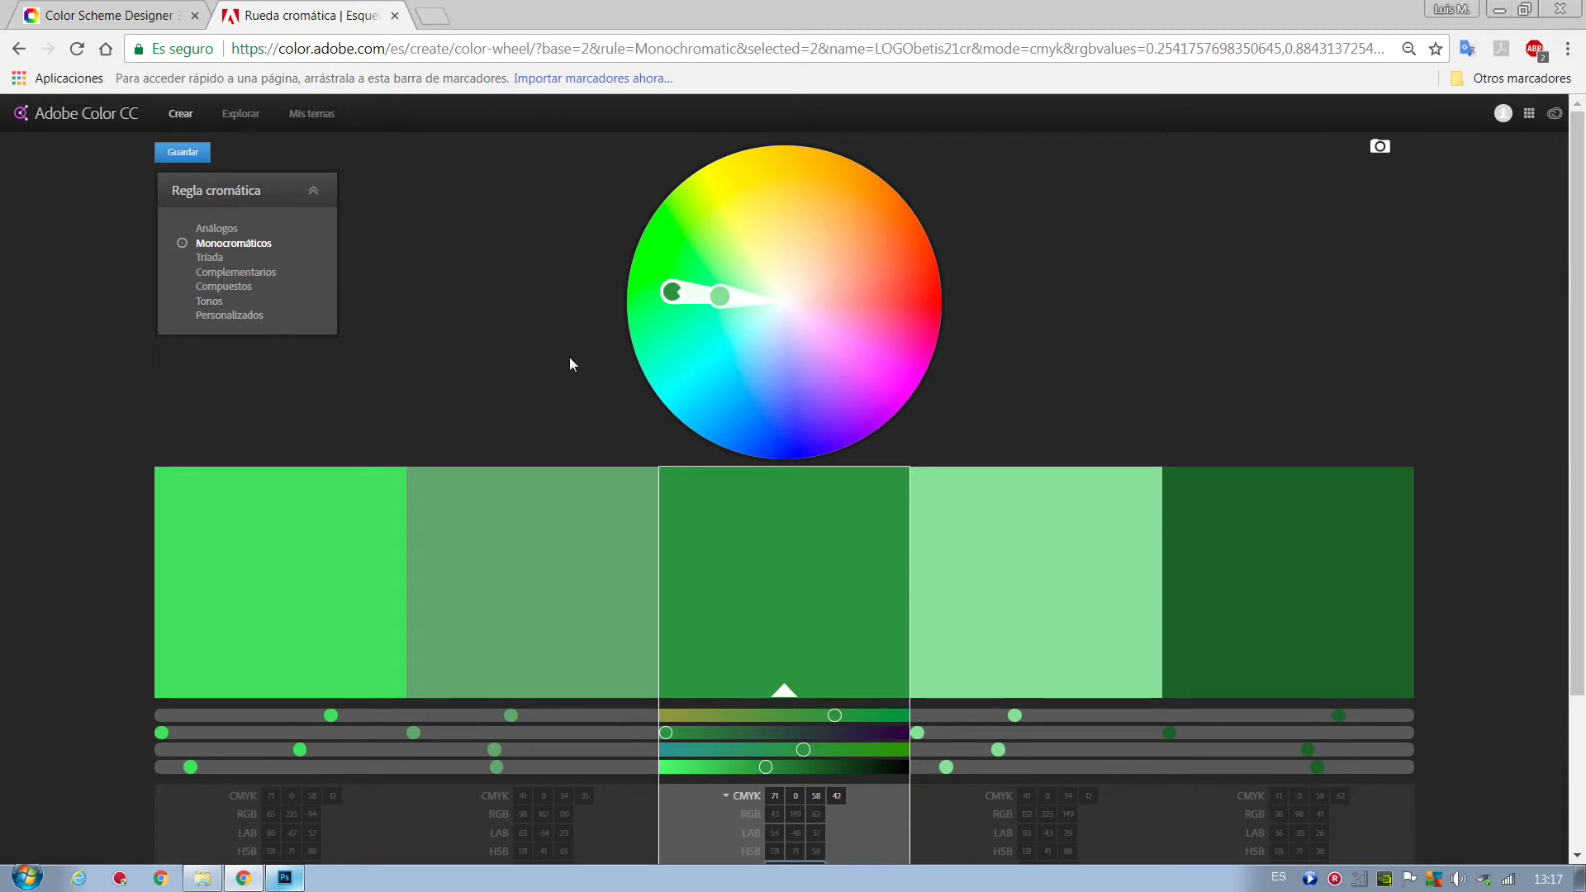
click(1379, 144)
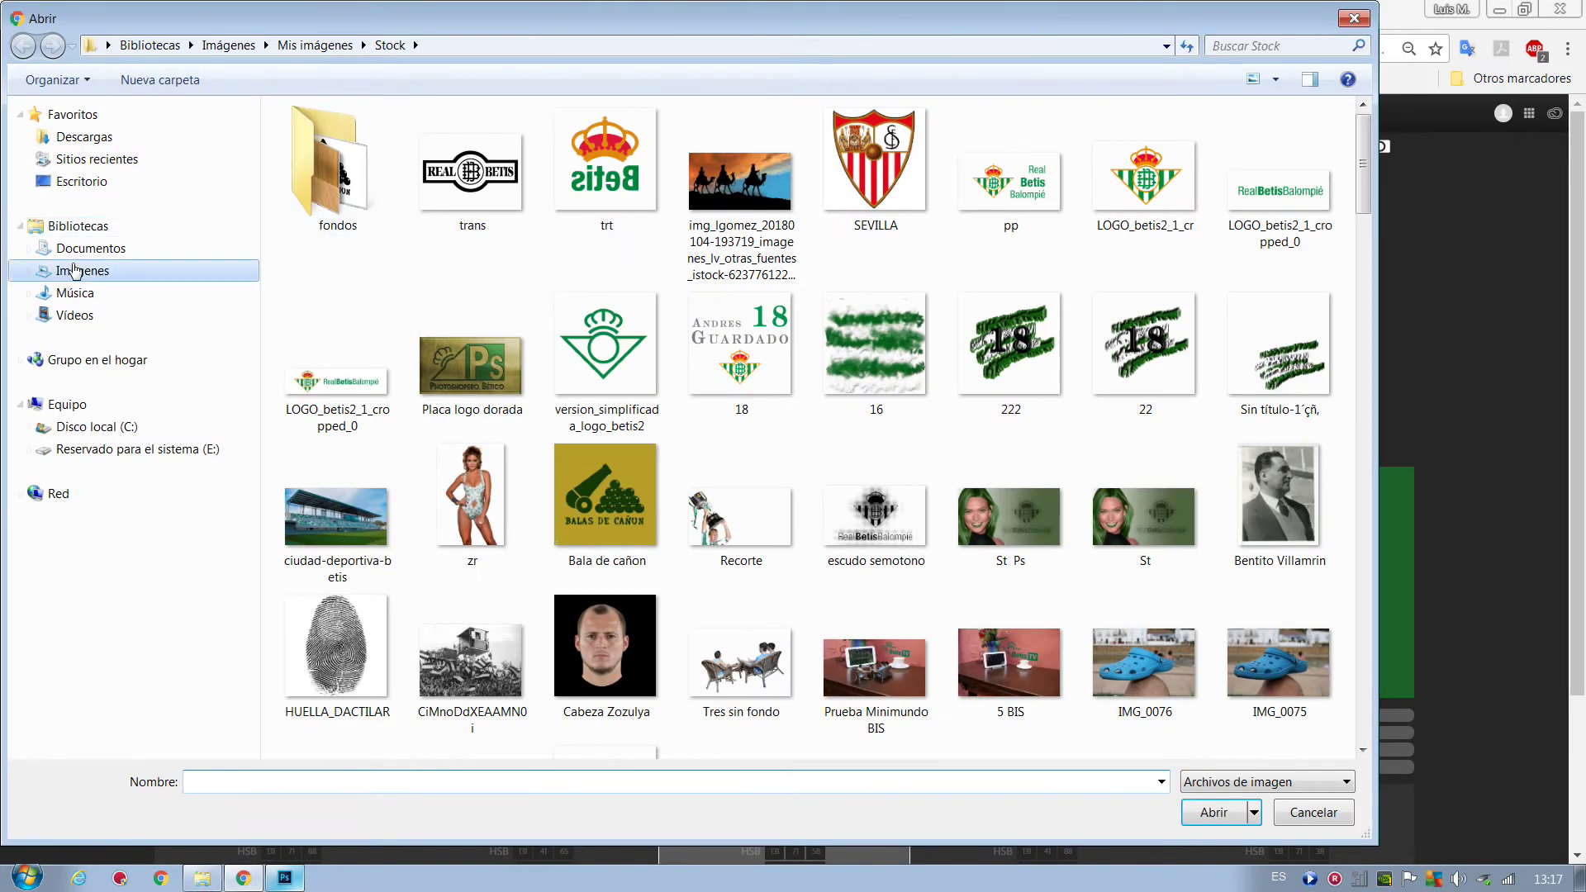
- Extract colours from the trt Betis crest image, download the betis theme, and return to Photoshop
click(611, 182)
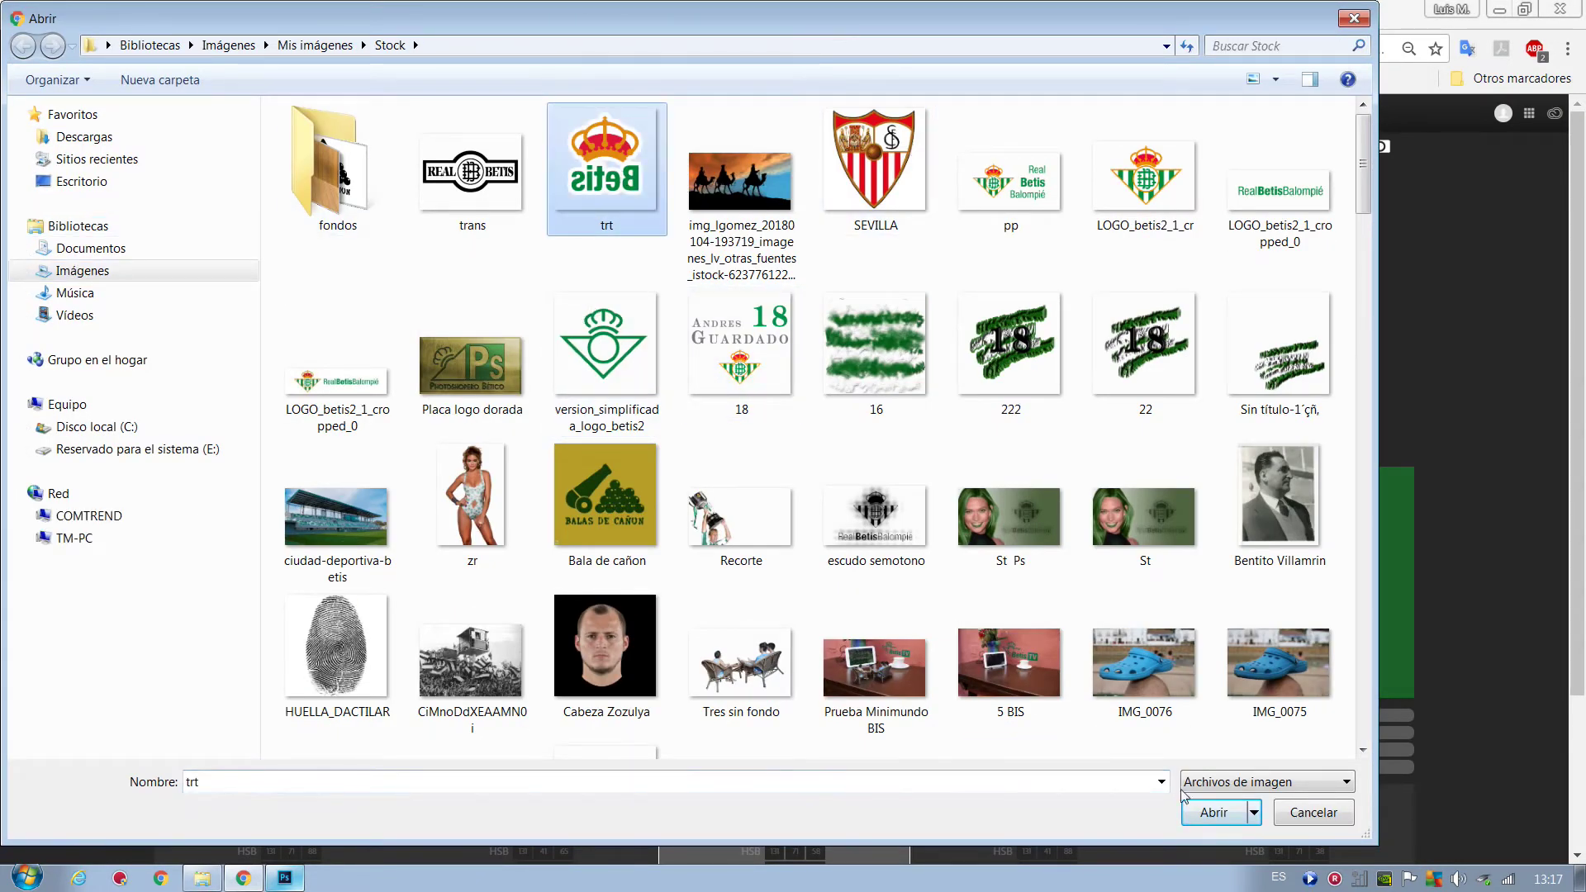
click(1212, 813)
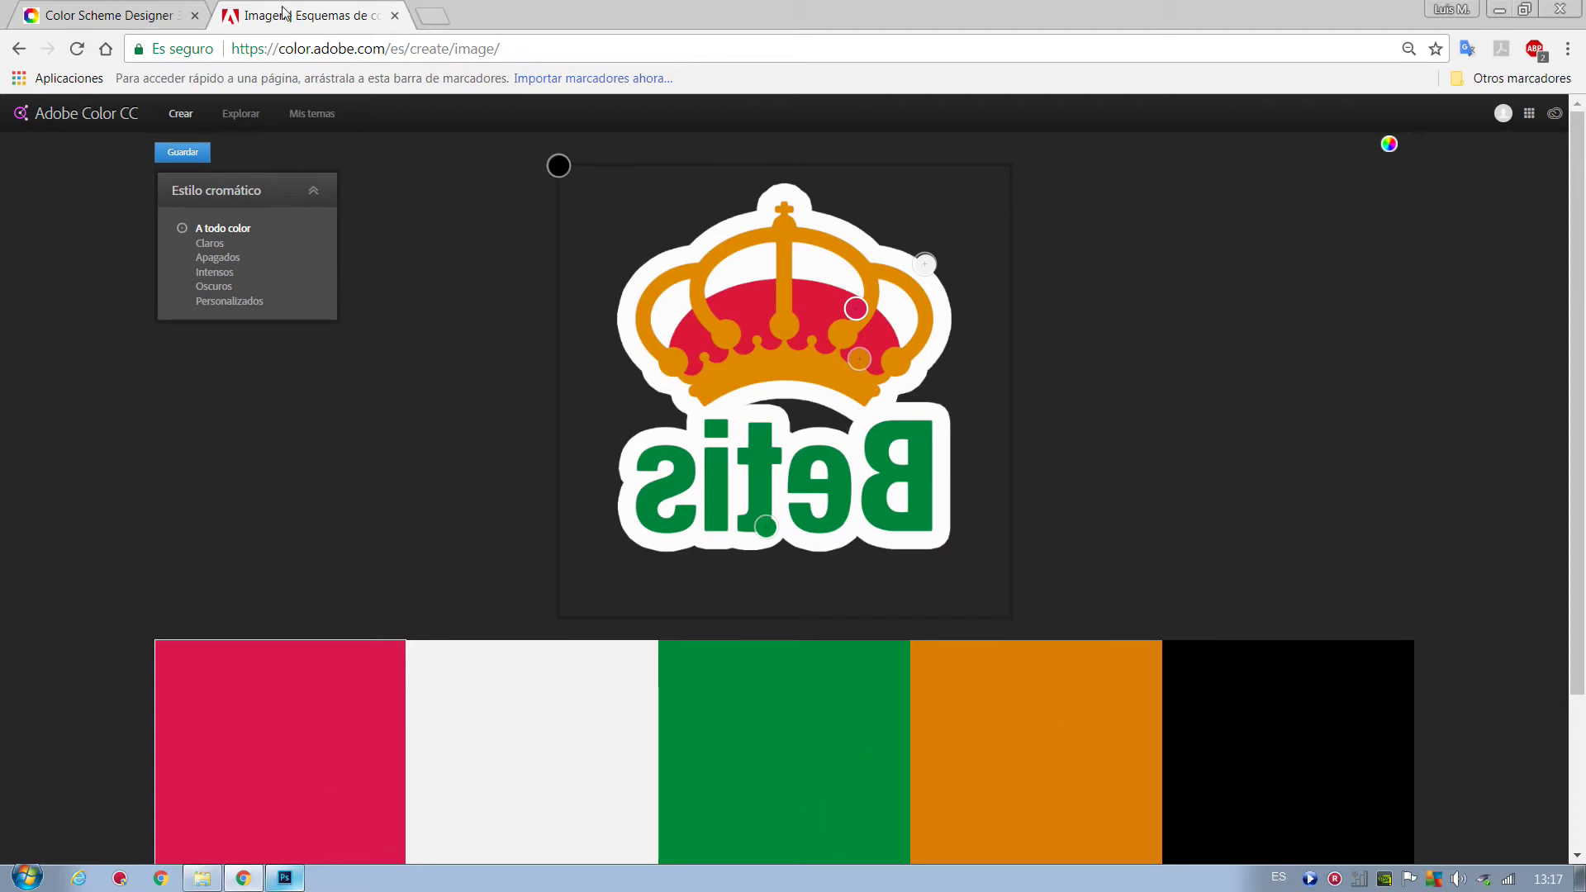
click(312, 117)
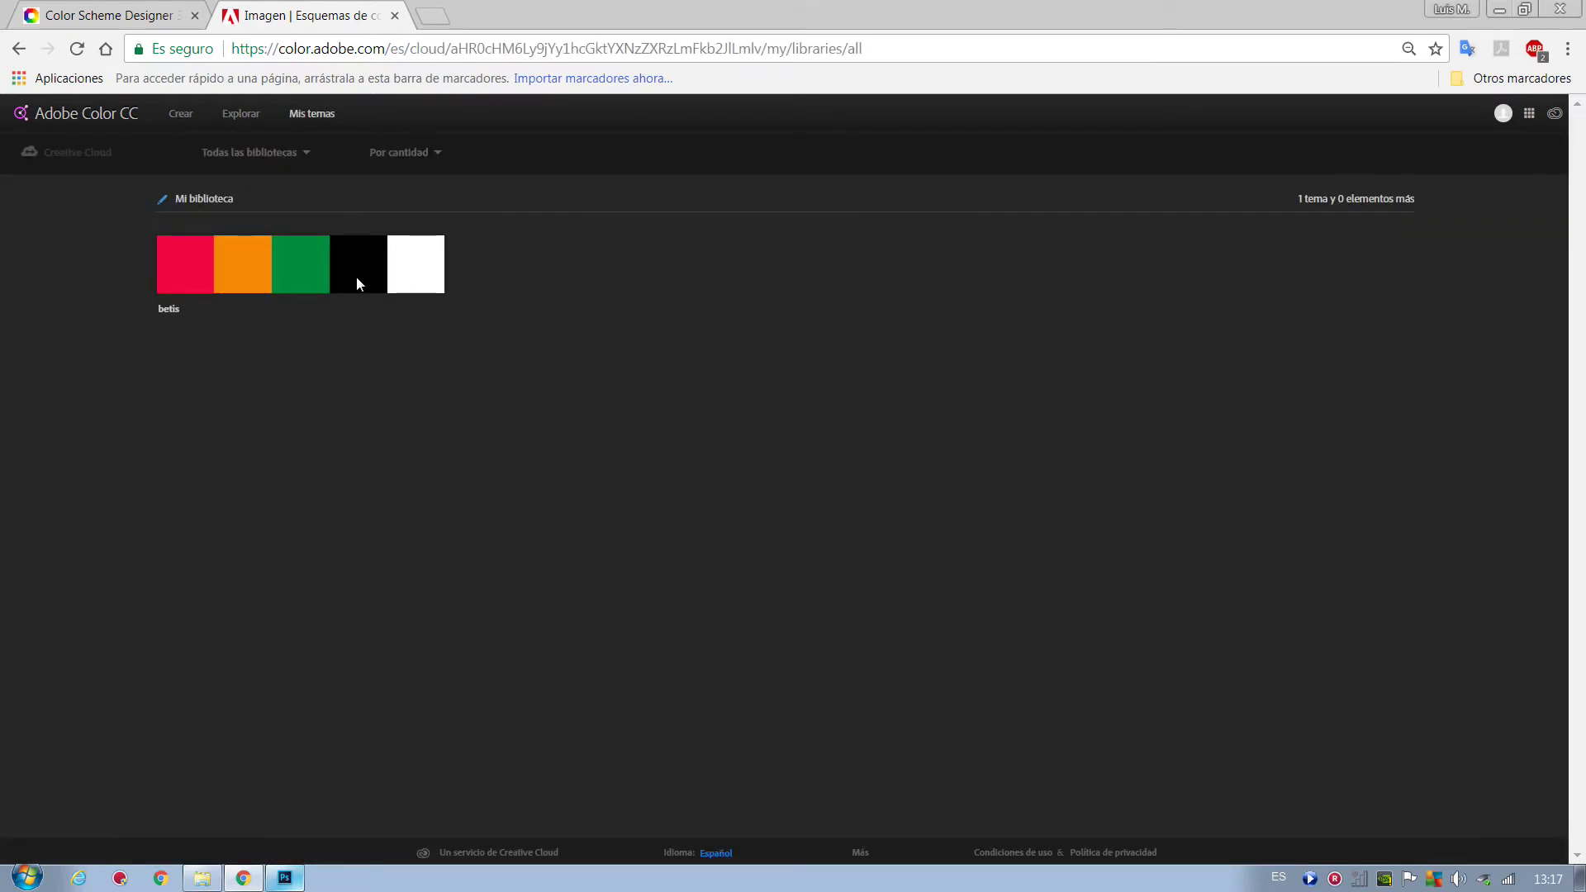
mouse_move(300, 264)
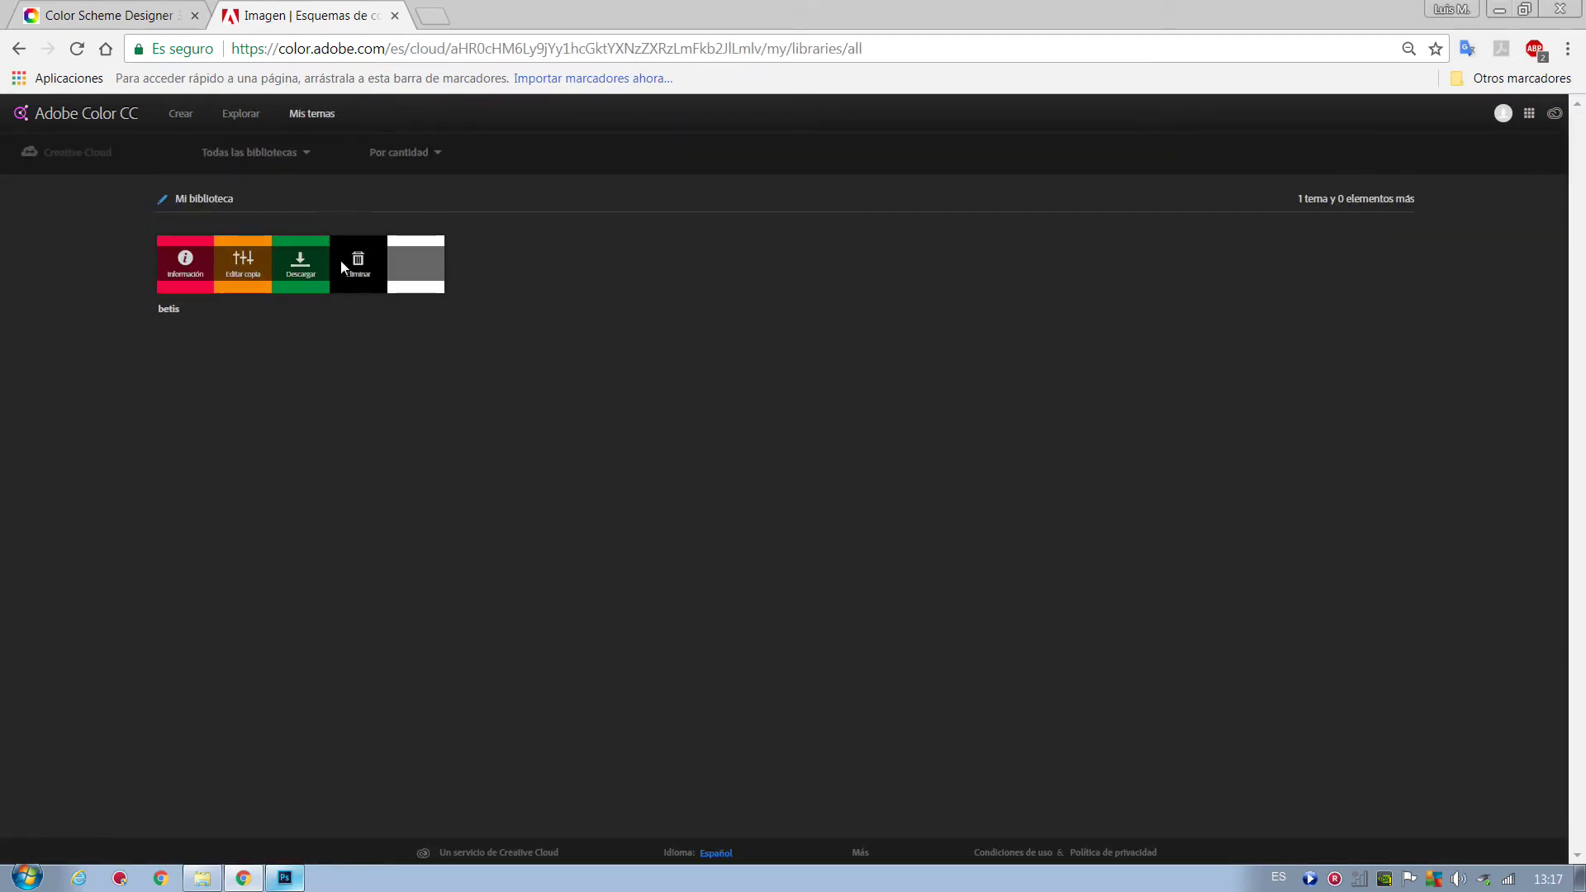
click(319, 269)
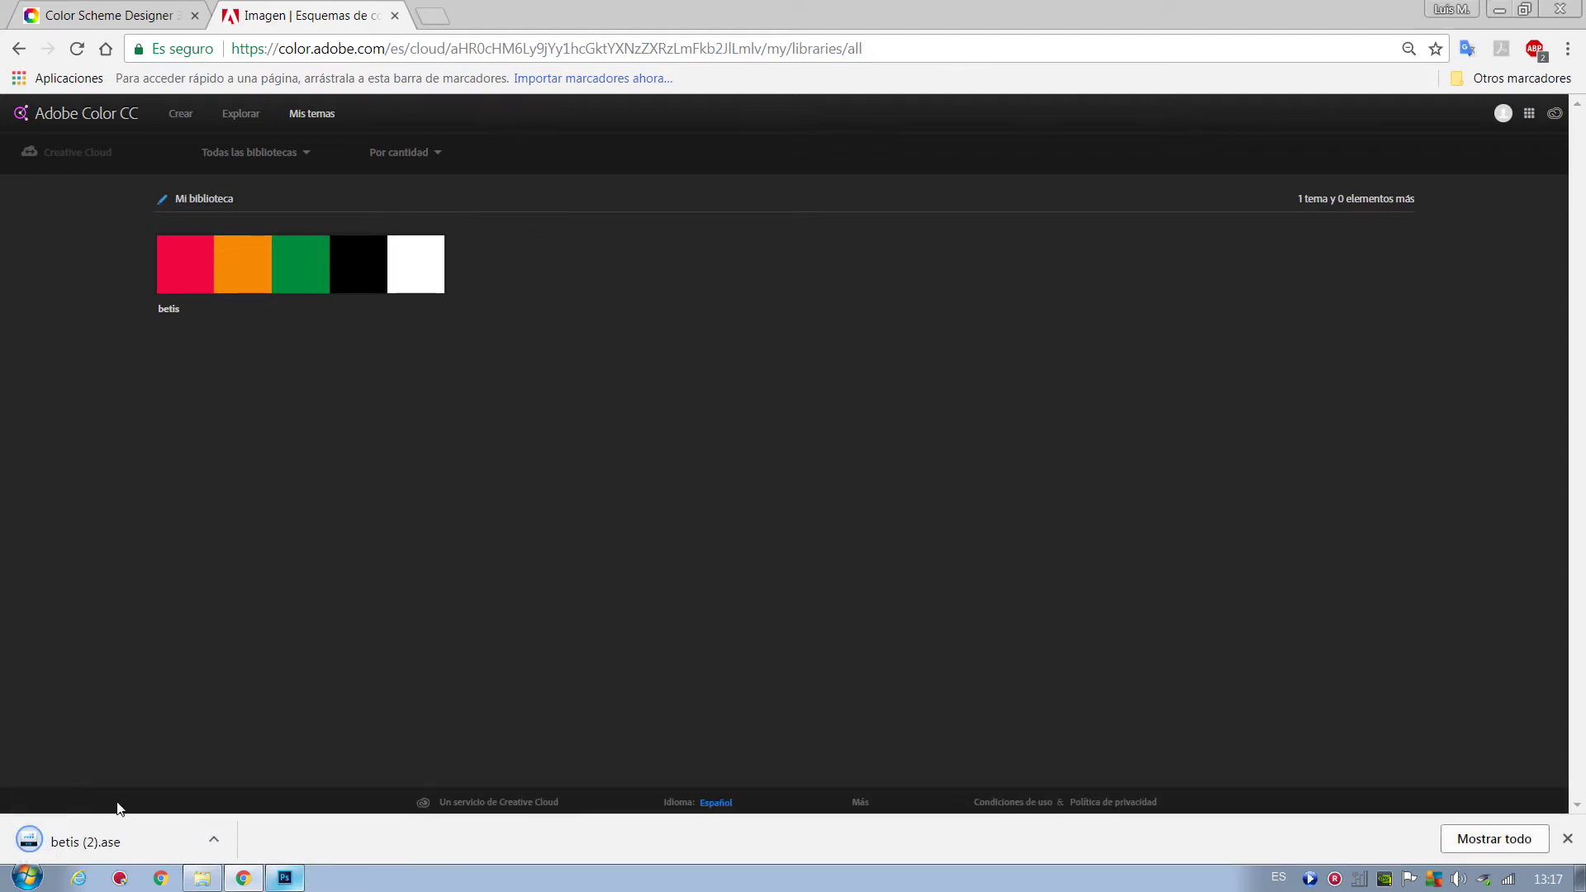
click(286, 881)
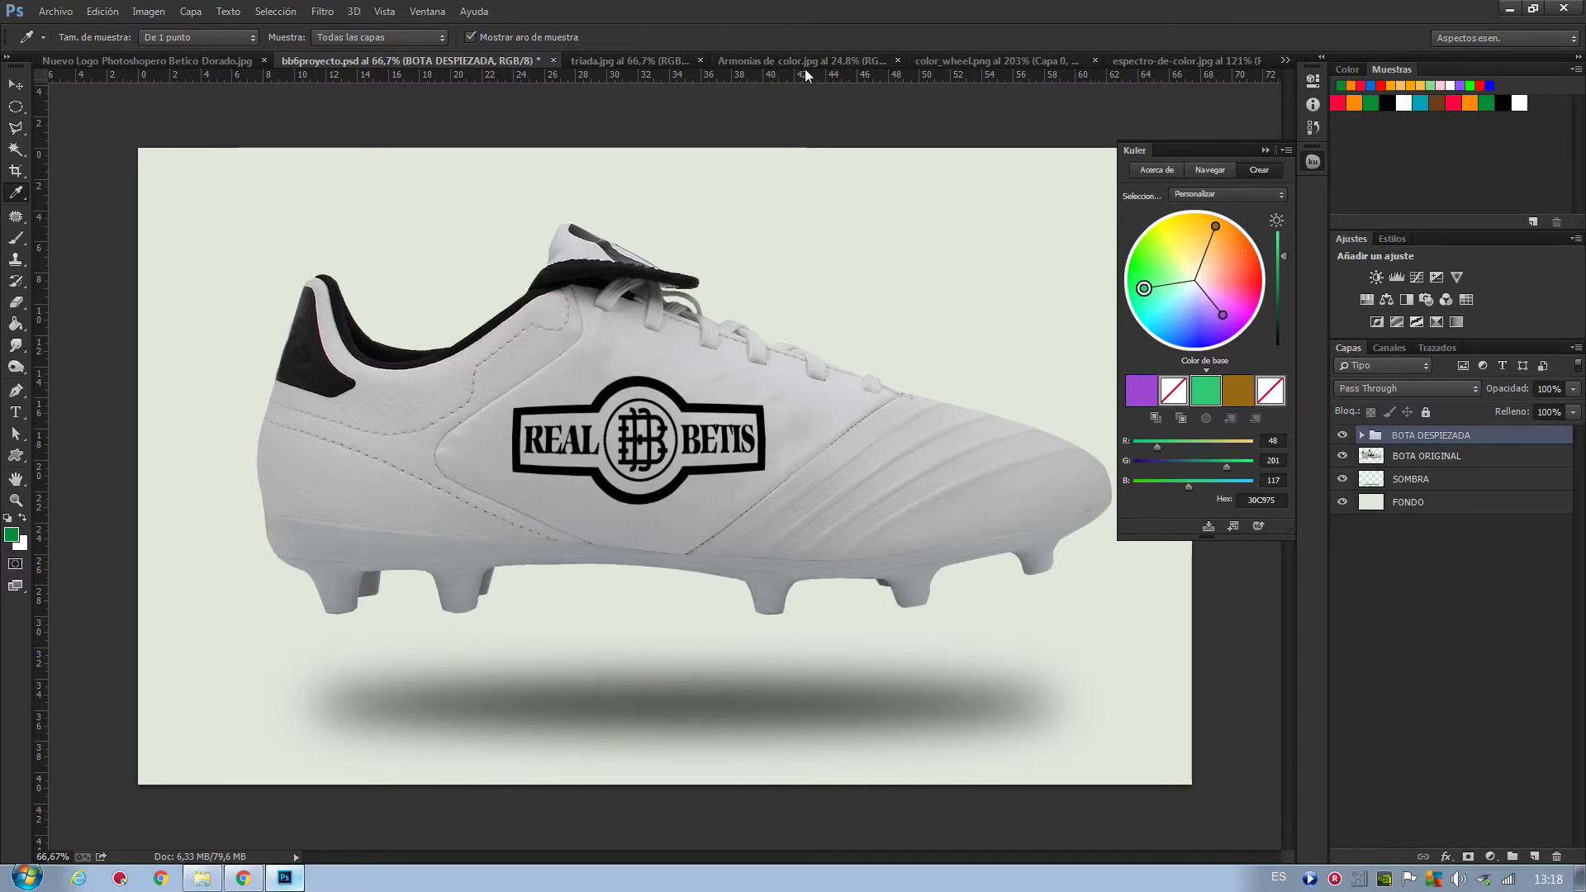
- Open color_wheel.png and swap the Kuler panel for the Info panel
click(945, 62)
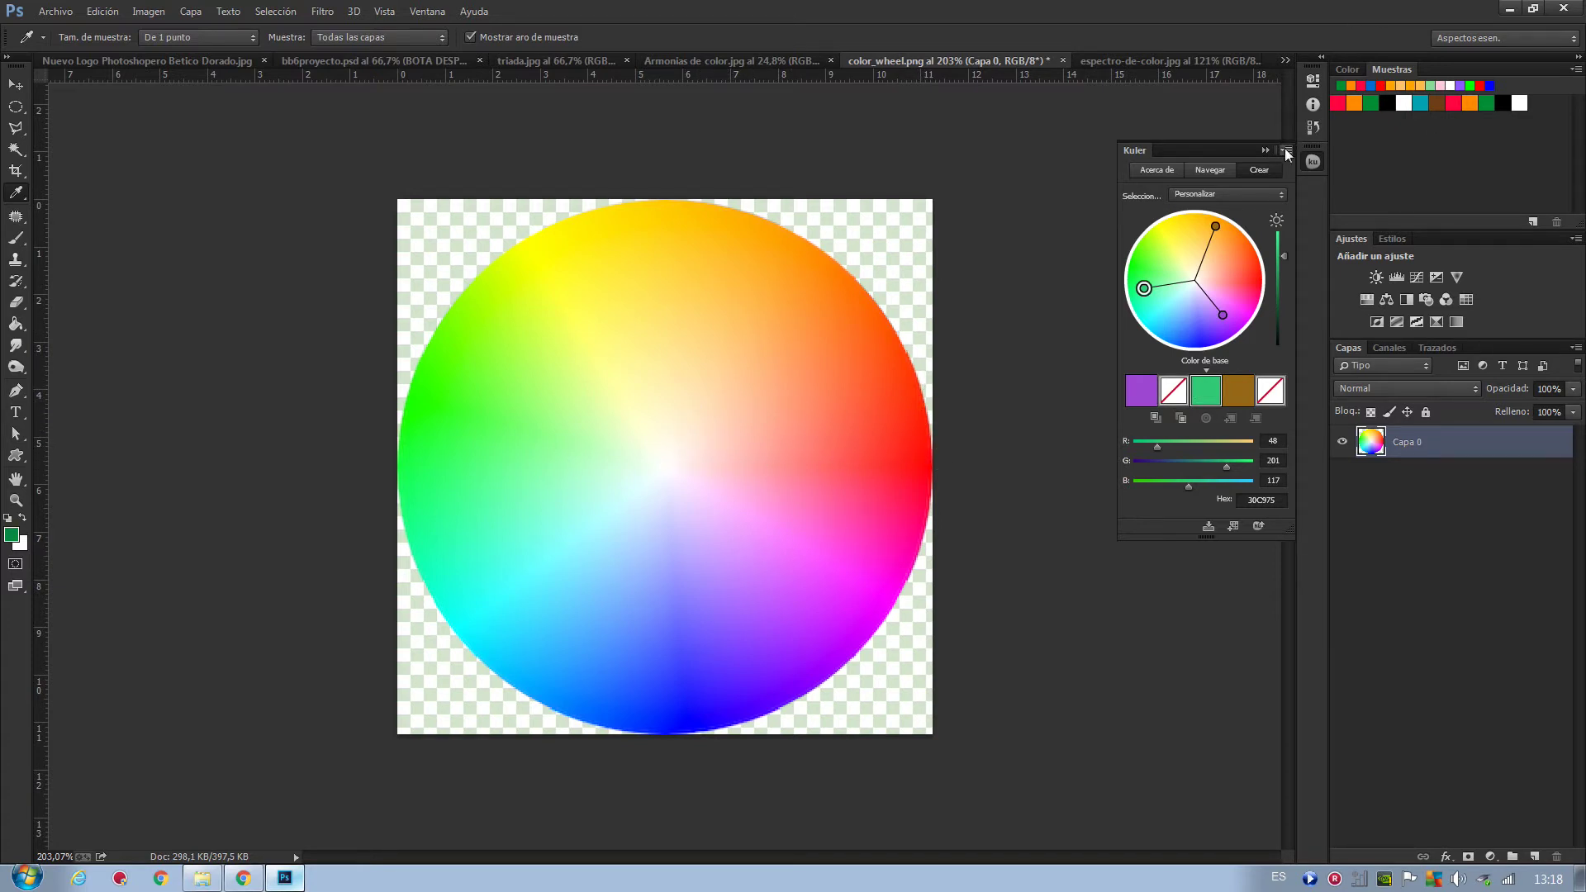
click(1312, 104)
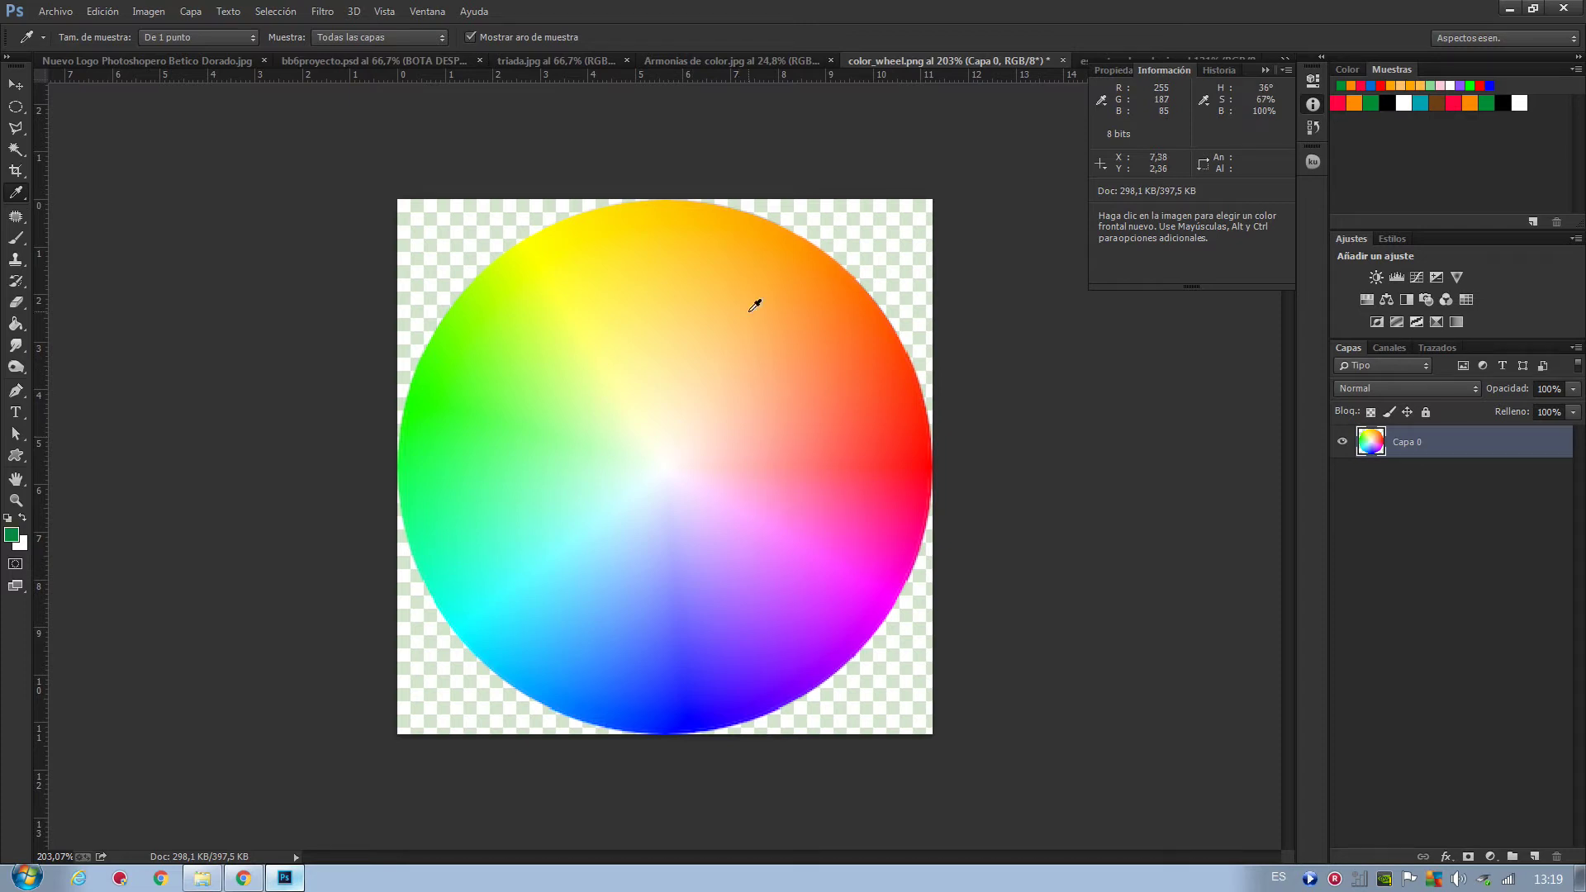
- In Kuler, shift the harmony's base colour from green to deep blue, then collapse the panel
click(1264, 69)
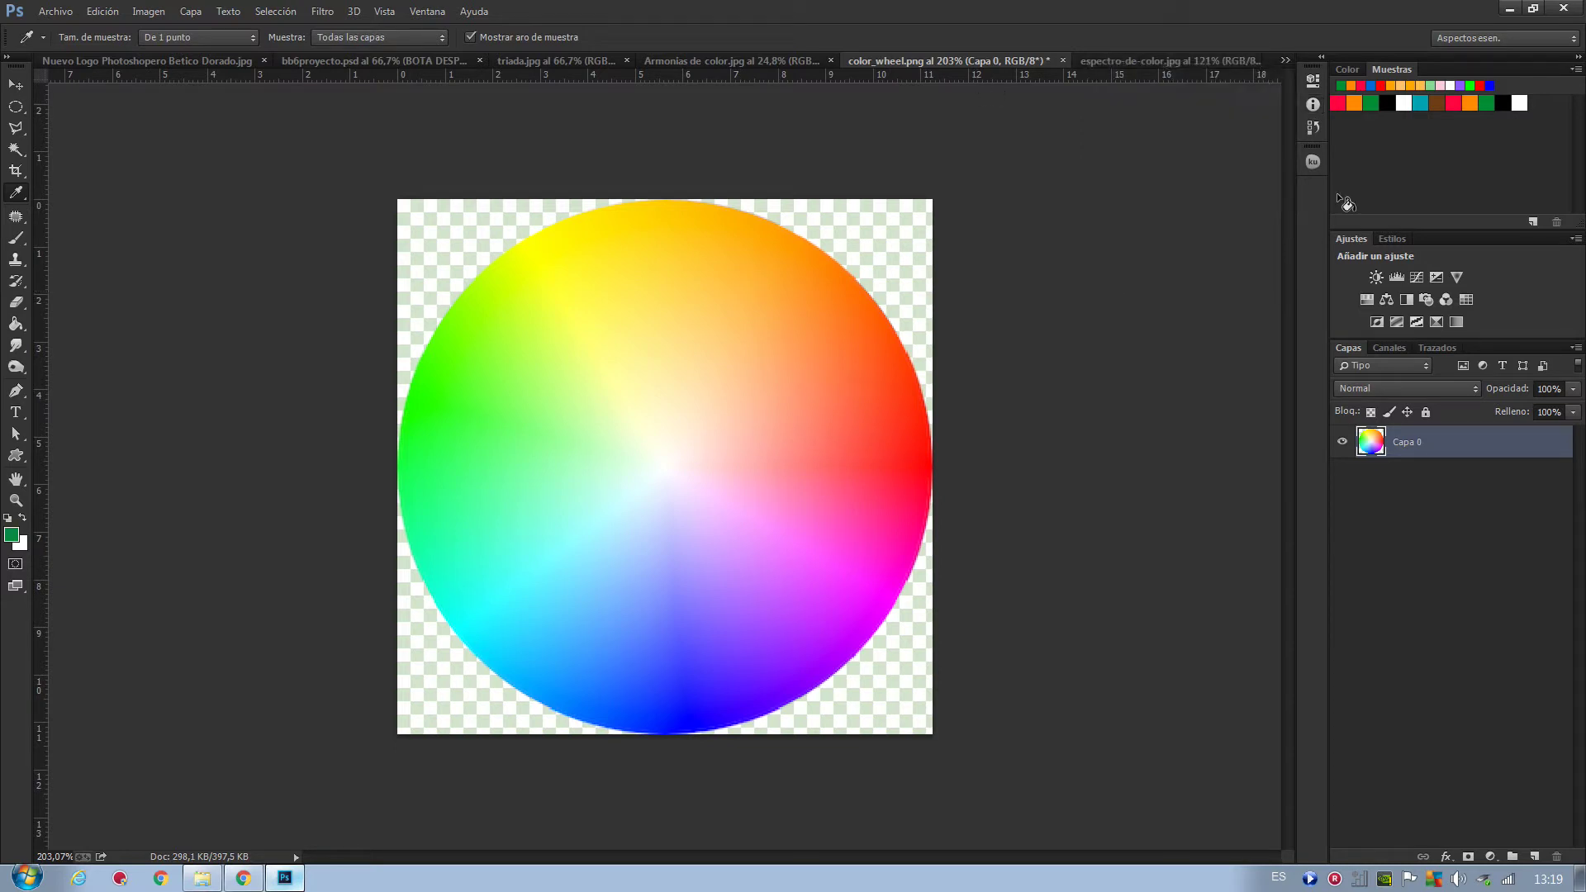
click(1311, 162)
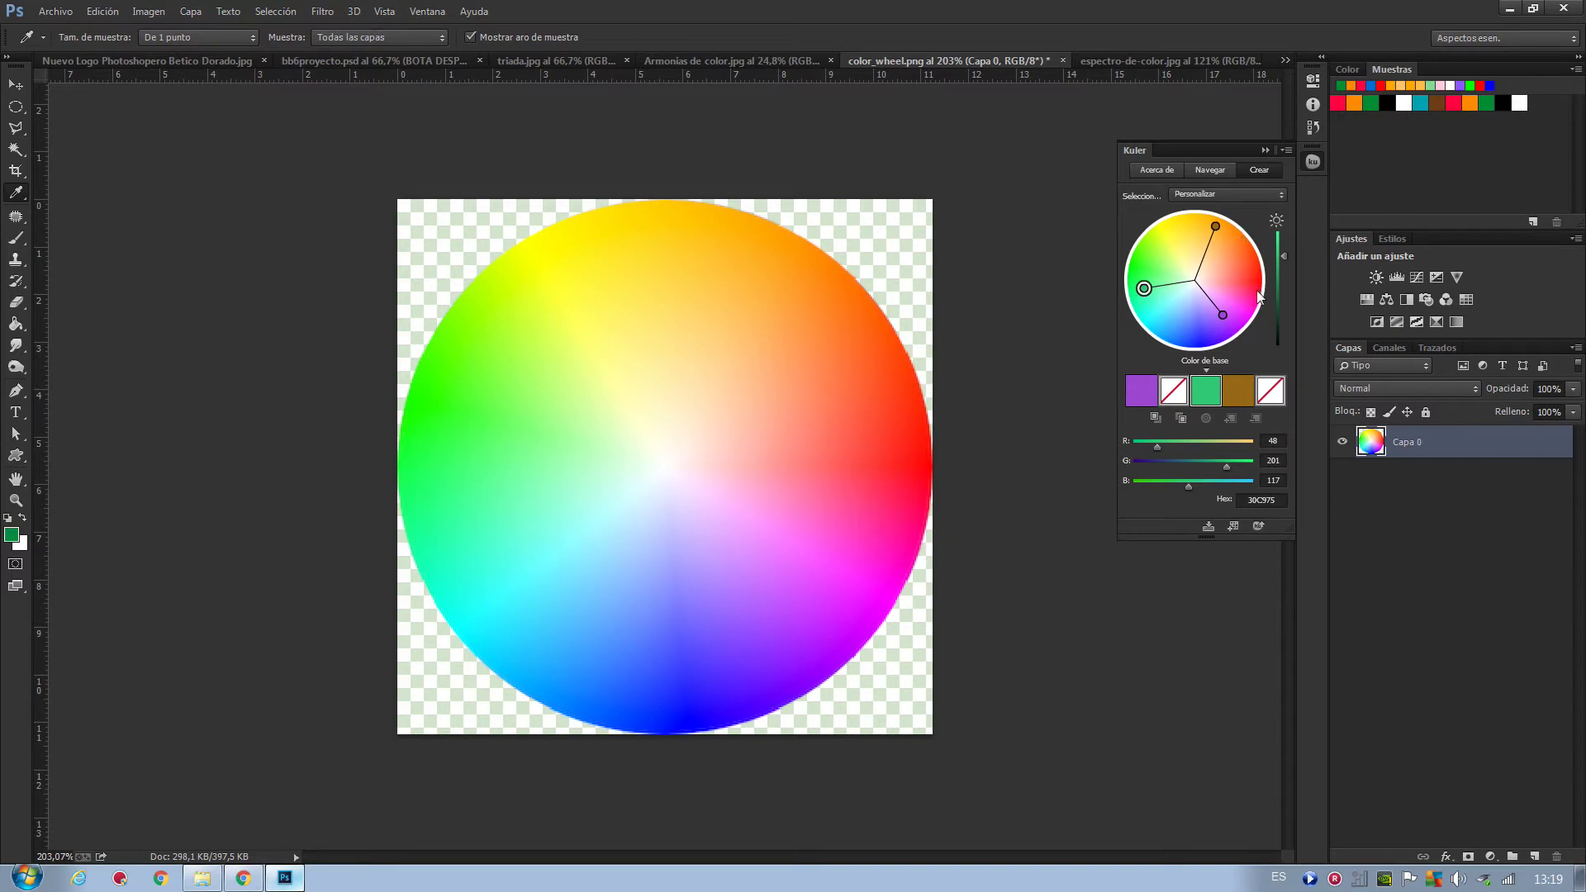
mouse_move(1143, 289)
mouse_down()
mouse_move(1136, 310)
mouse_move(1246, 325)
mouse_move(1261, 277)
mouse_move(1249, 246)
mouse_move(1189, 217)
mouse_move(1144, 262)
mouse_move(1144, 334)
mouse_move(1211, 348)
mouse_move(1193, 346)
mouse_move(1196, 308)
mouse_move(1189, 340)
mouse_up()
mouse_move(1284, 256)
mouse_down()
mouse_move(1286, 287)
mouse_move(1279, 239)
mouse_move(1278, 303)
mouse_move(1275, 240)
mouse_move(1272, 310)
mouse_move(1275, 251)
mouse_up()
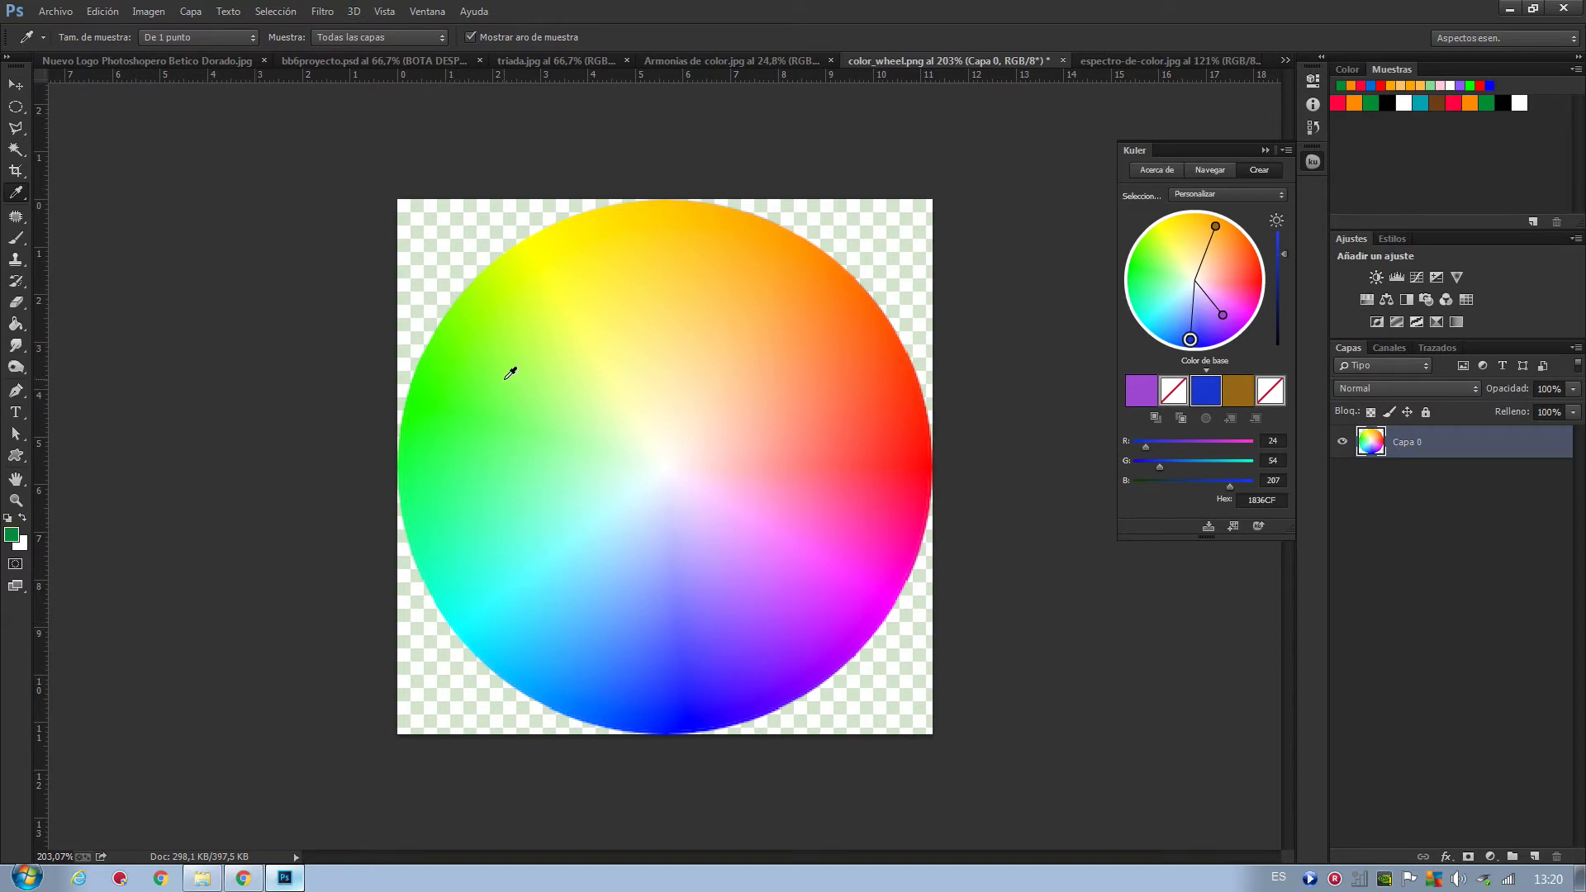
click(1265, 151)
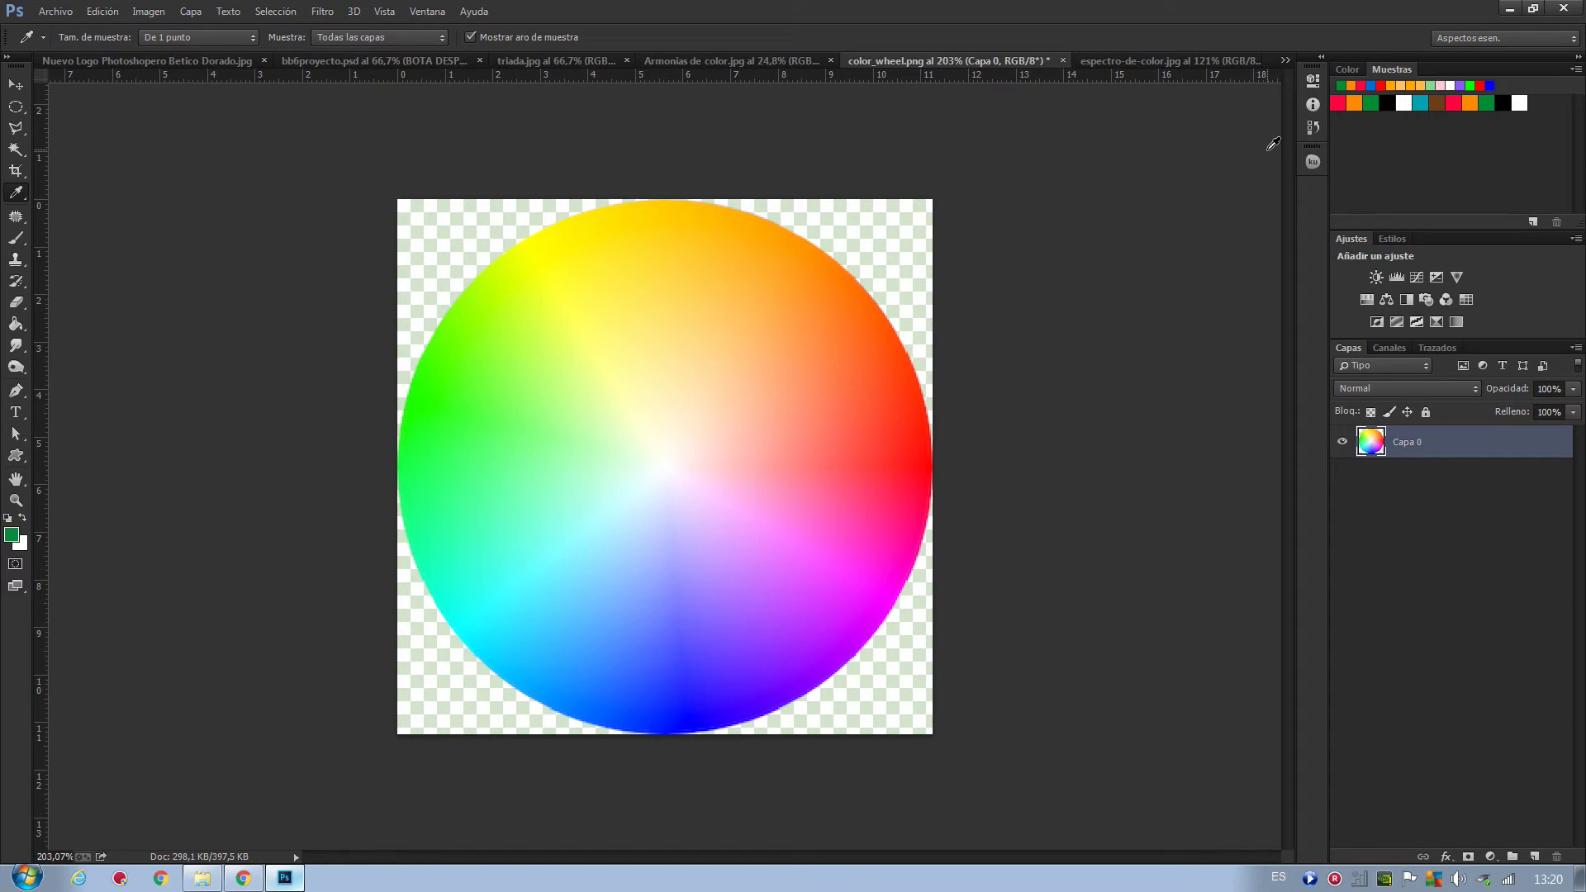
- Switch to bb6proyecto.psd, expand BOTA DESPIEZADA and hide the BOTA ORIGINAL layer
click(351, 62)
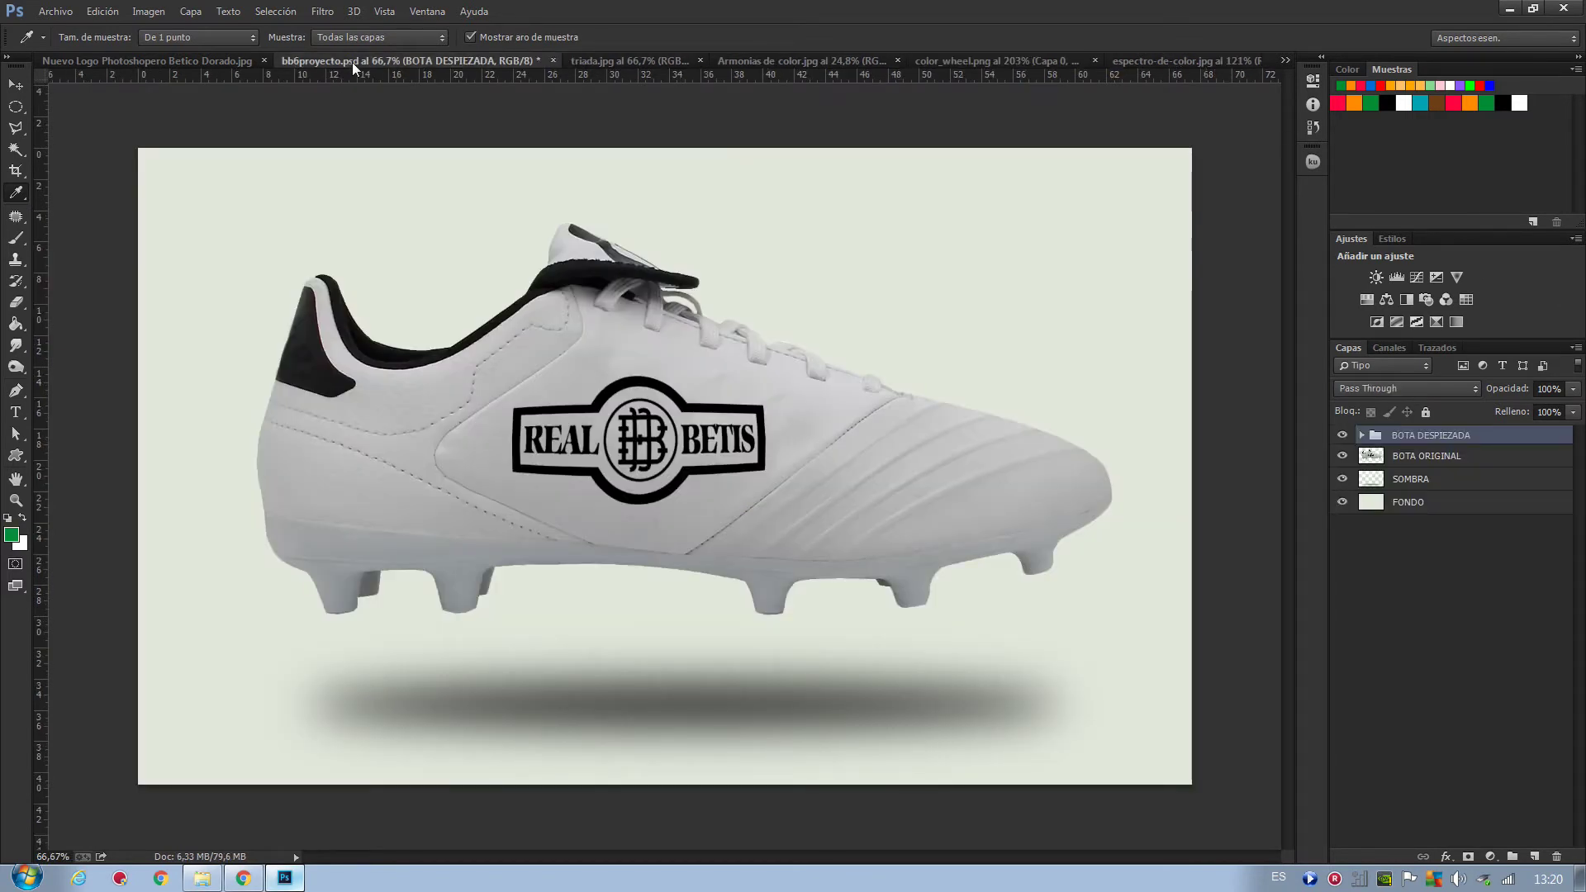
click(1361, 435)
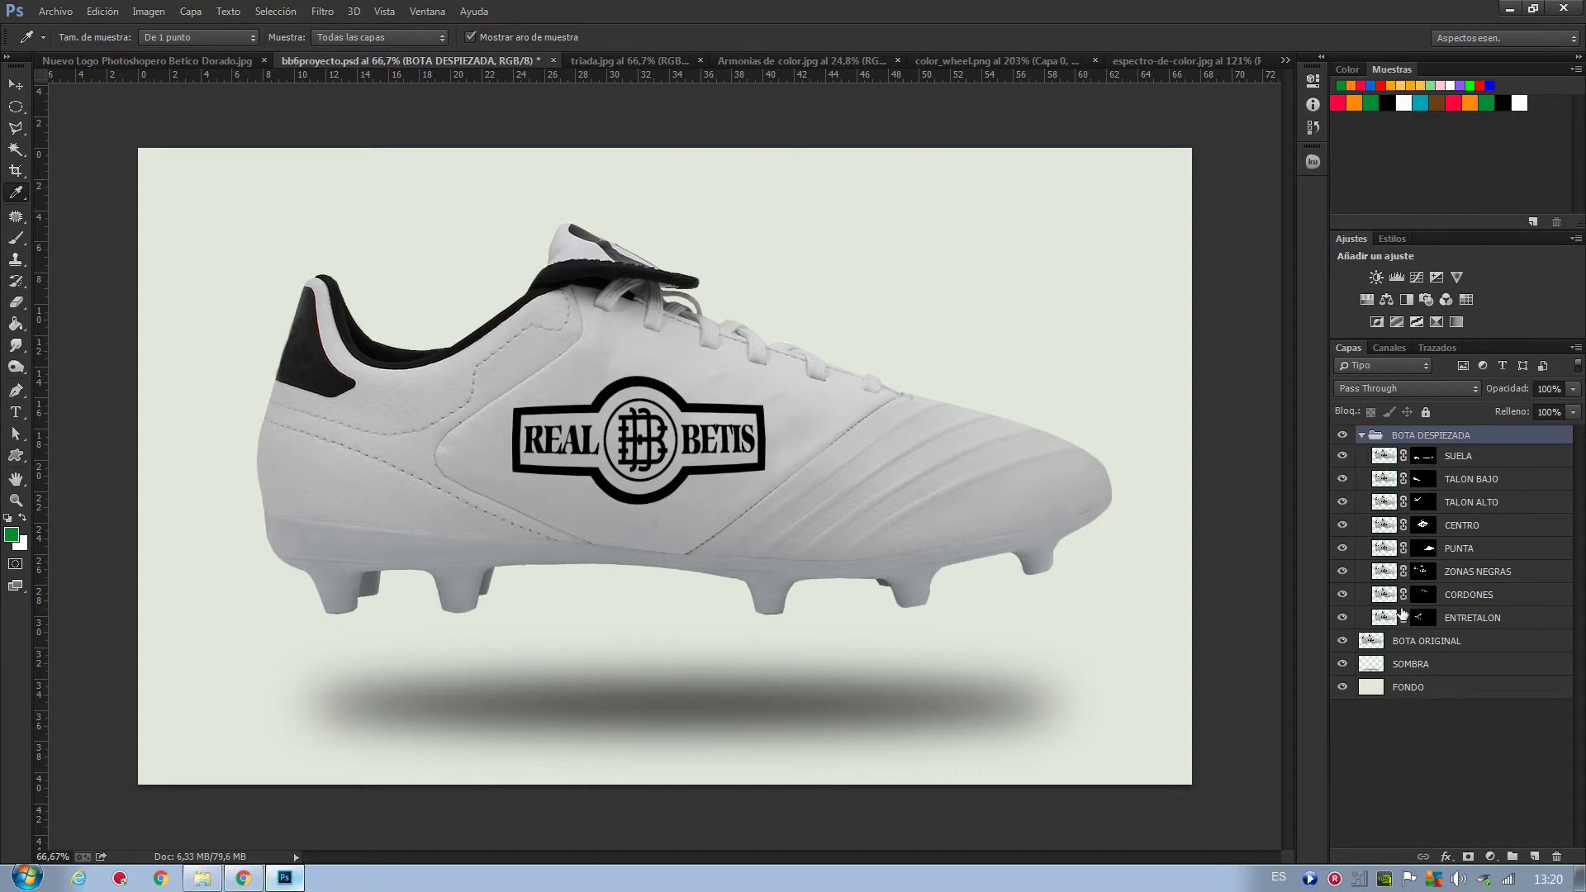
click(1342, 642)
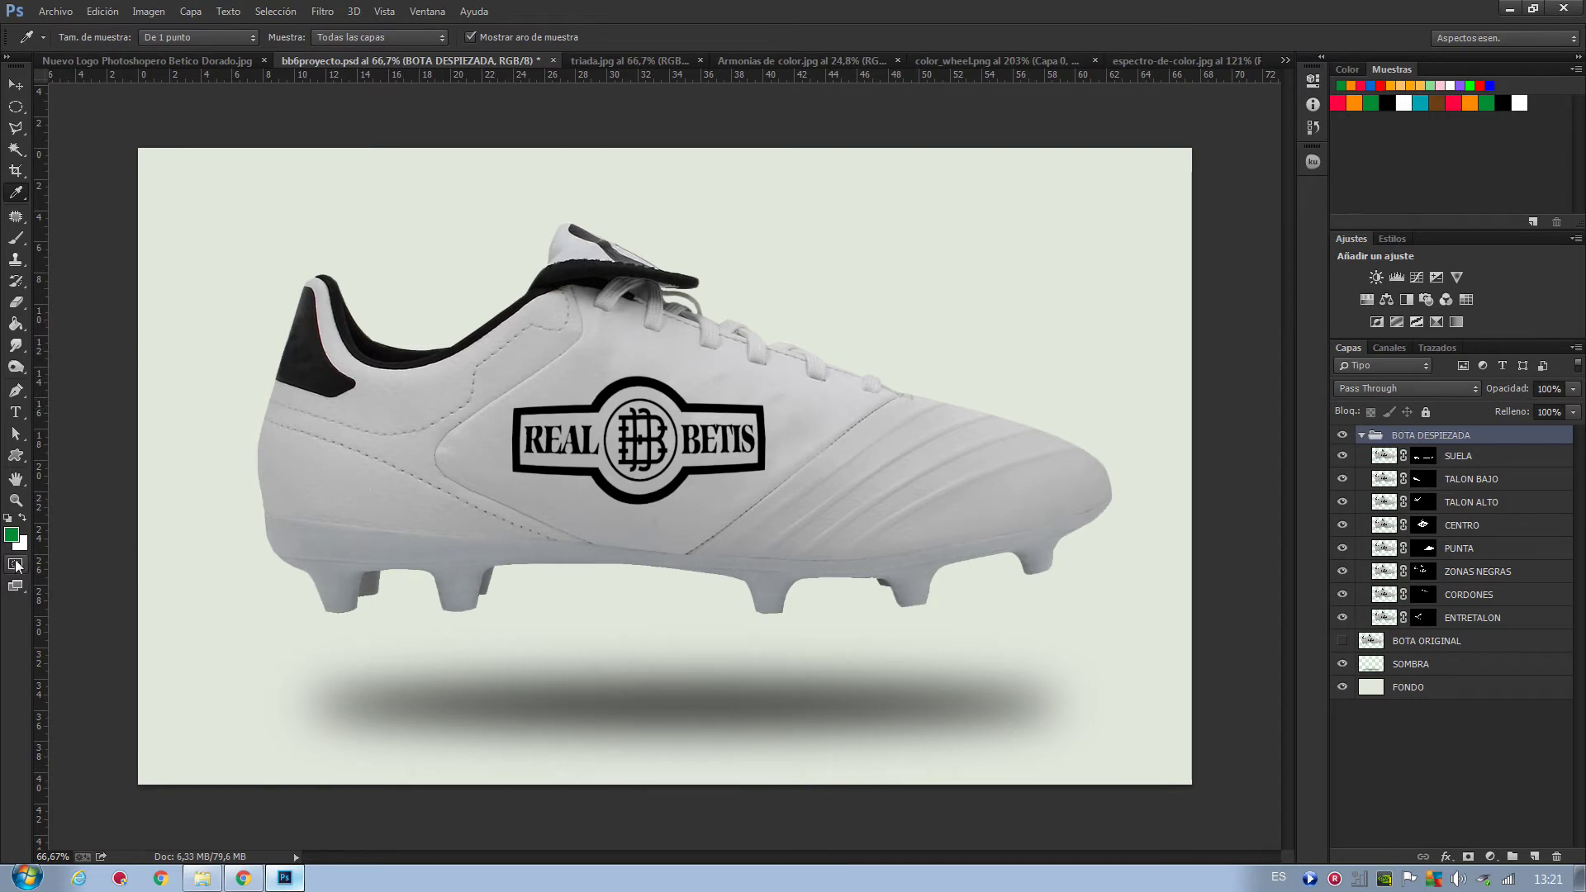
- Hide each part layer in turn: SUELA, TALON BAJO, TALON ALTO, CENTRO, PUNTA, ZONAS NEGRAS, CORDONES
click(1342, 457)
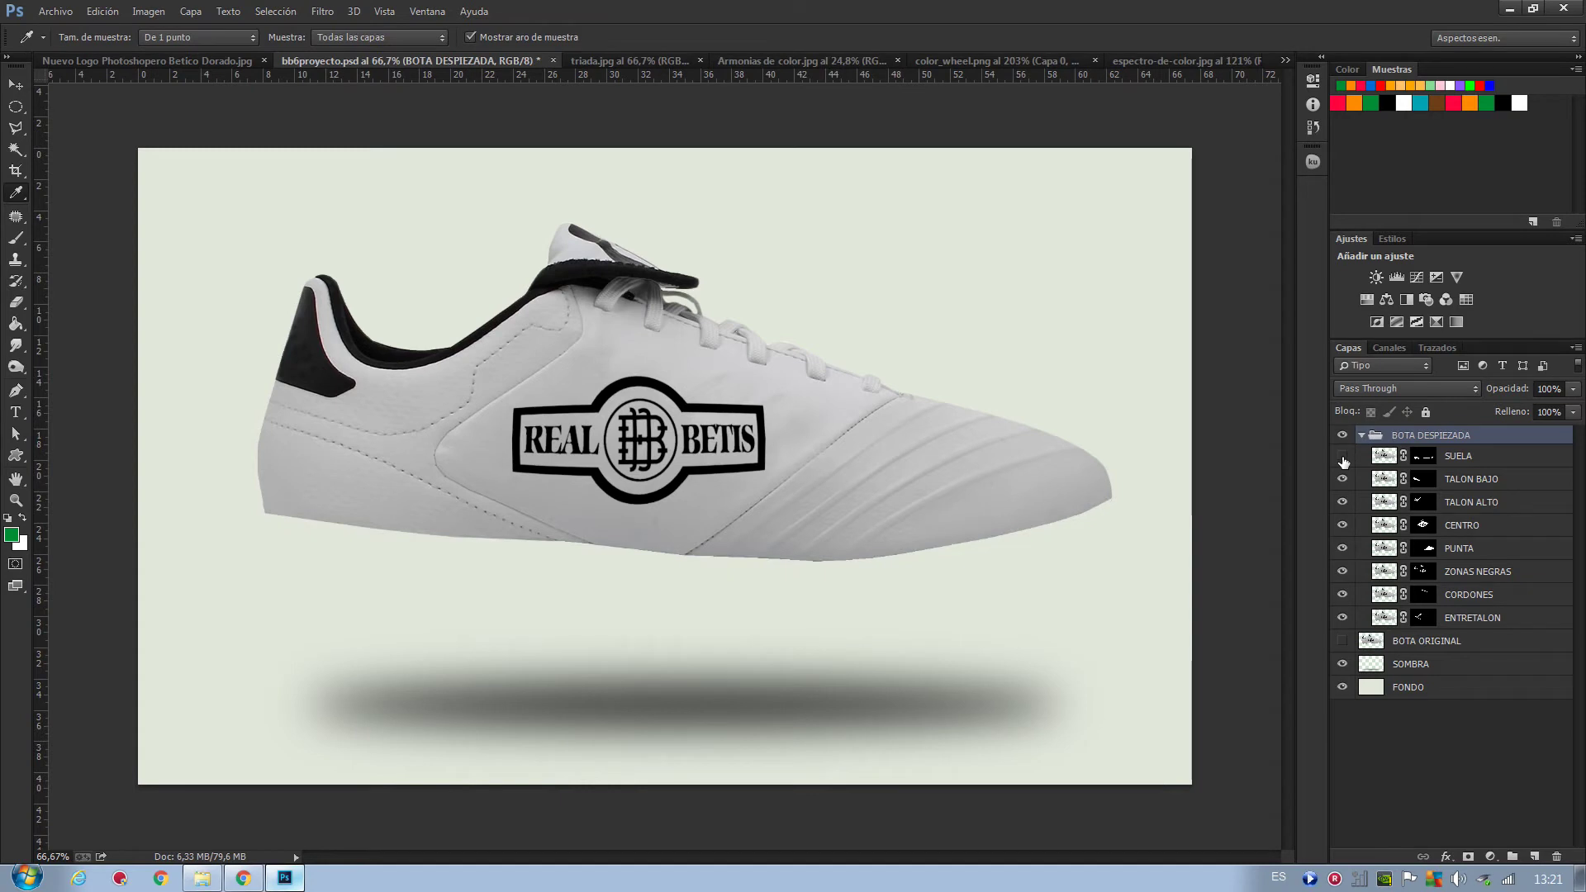
click(1342, 480)
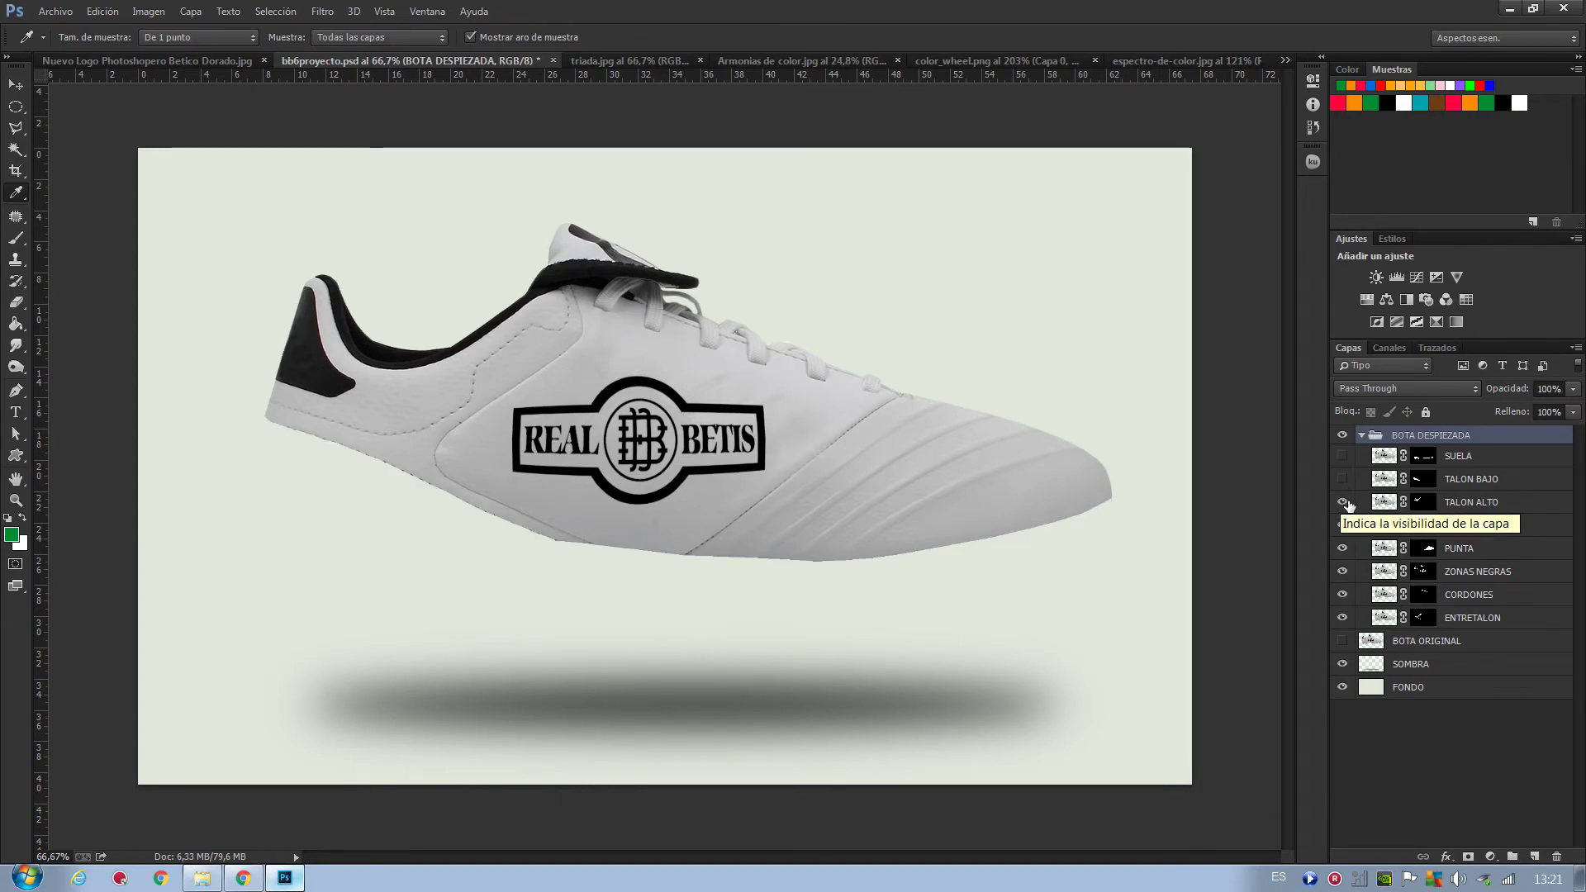
click(1344, 502)
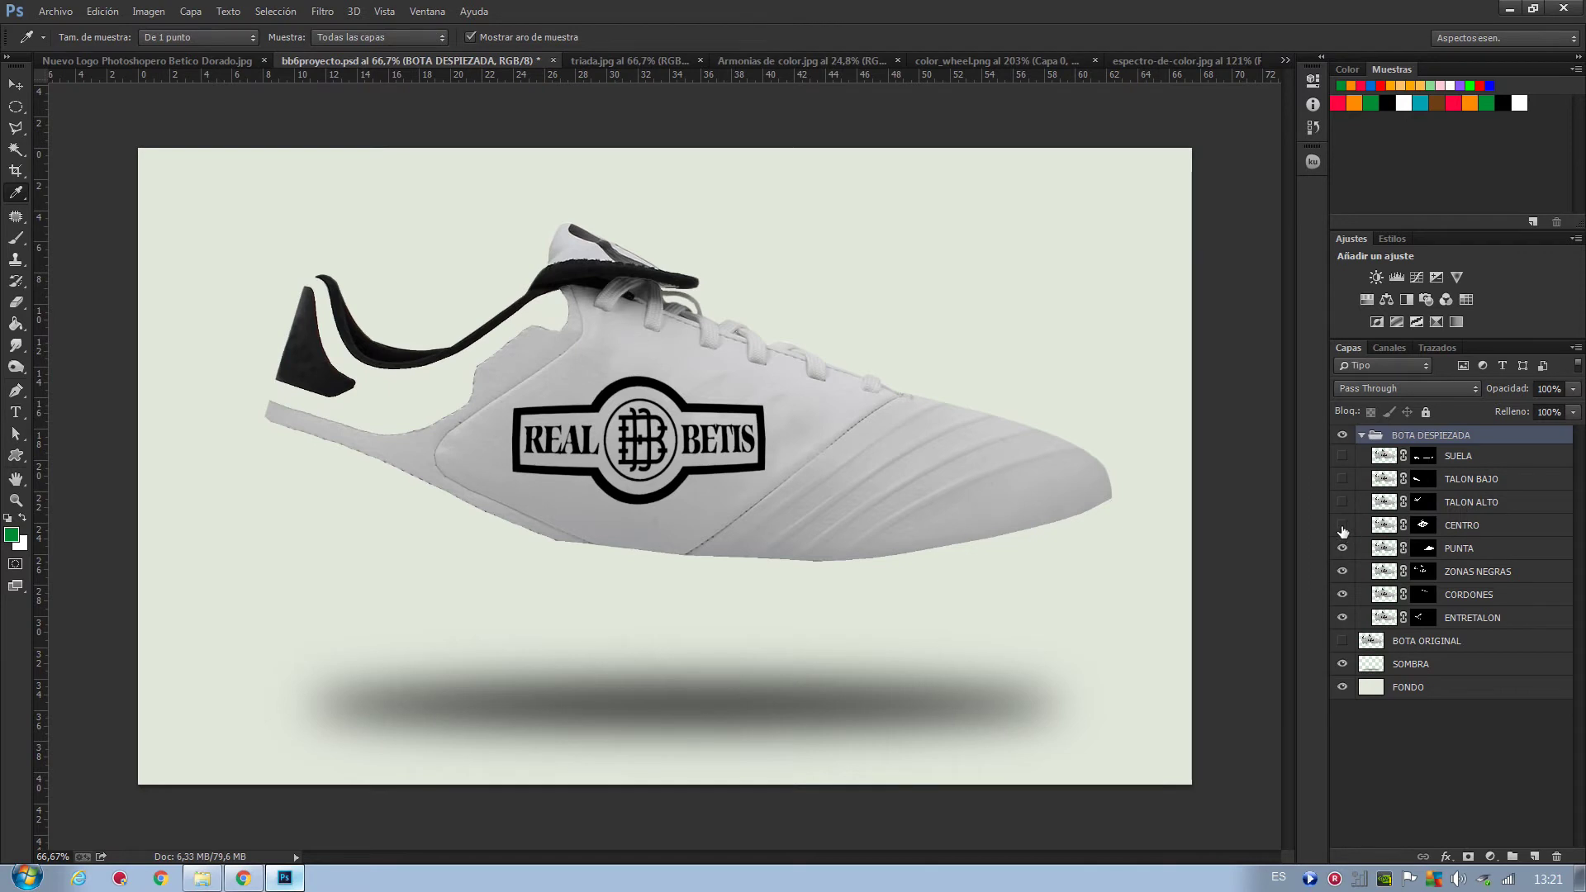
click(1342, 526)
click(1342, 548)
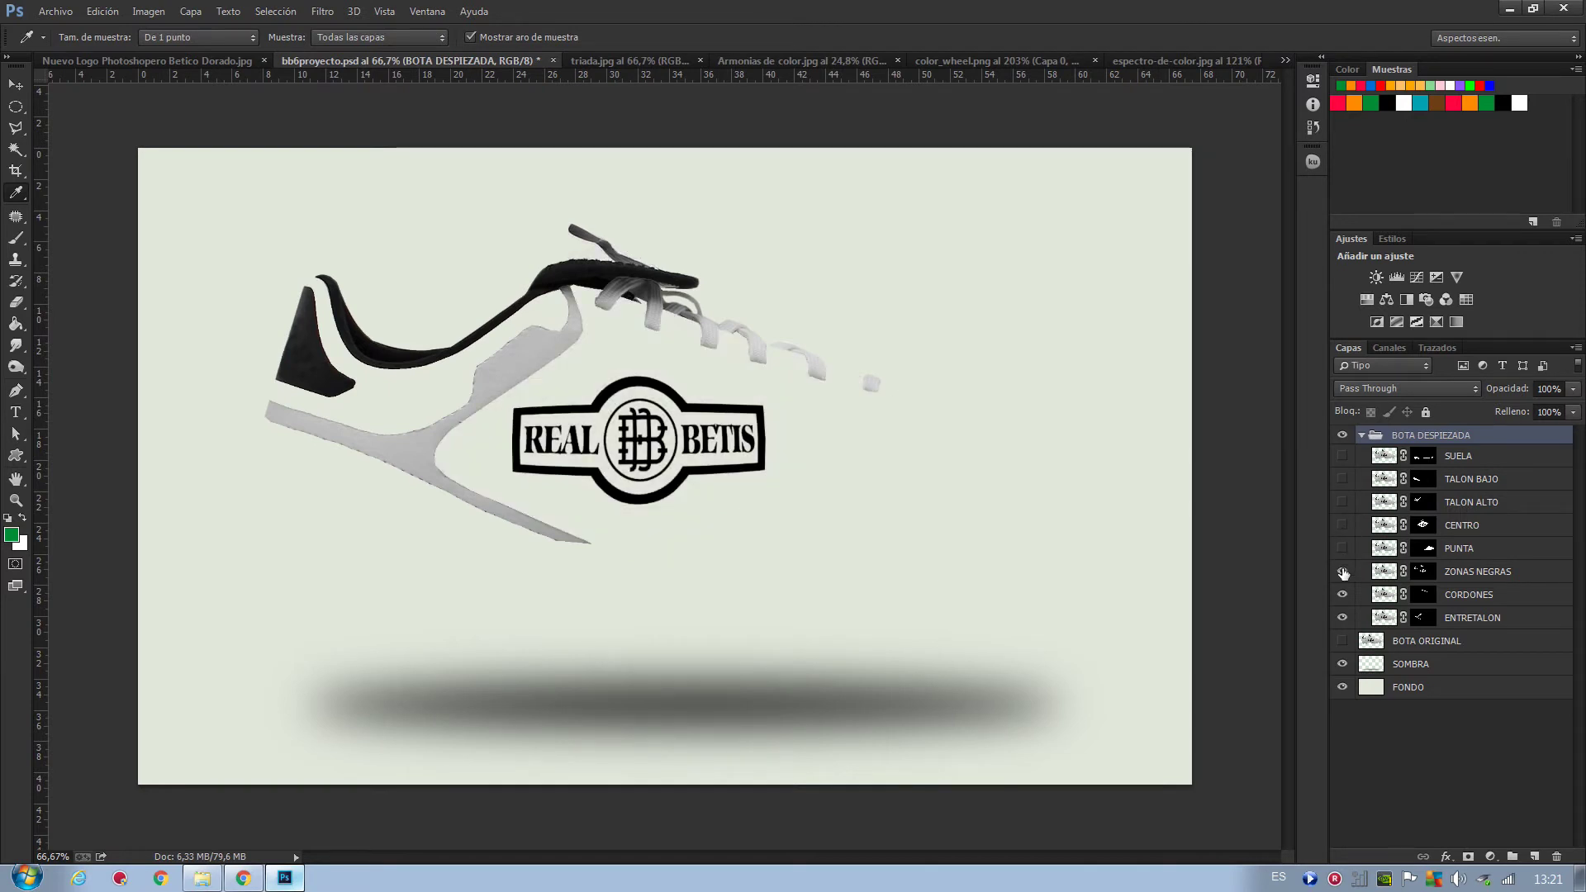
click(1342, 571)
click(1342, 618)
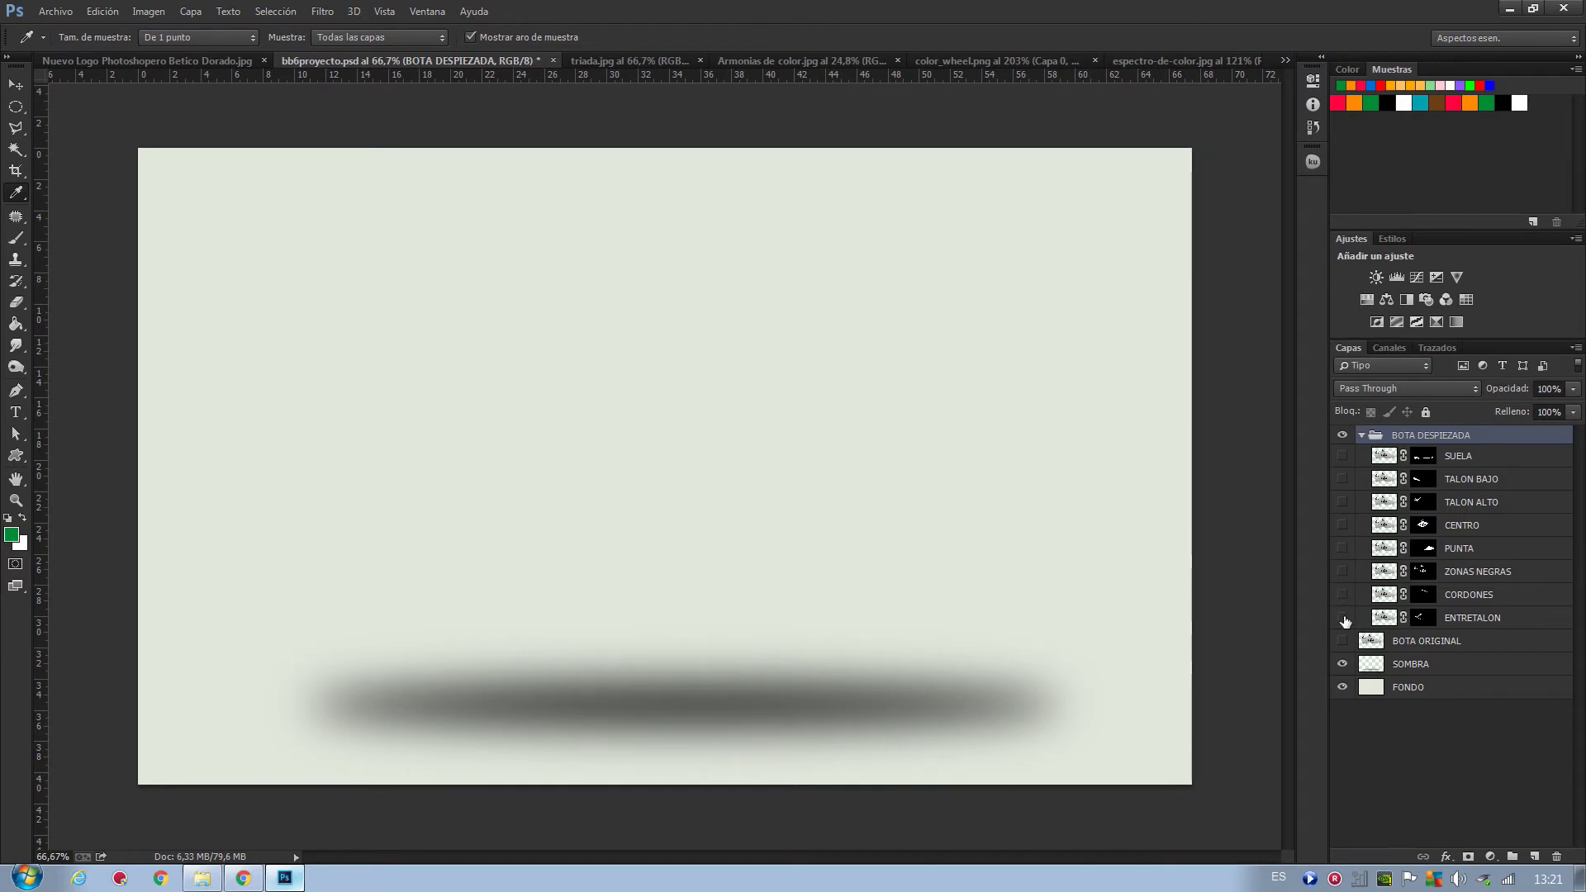
- Show all the boot part layers again, leaving BOTA ORIGINAL hidden
click(1342, 456)
click(1342, 479)
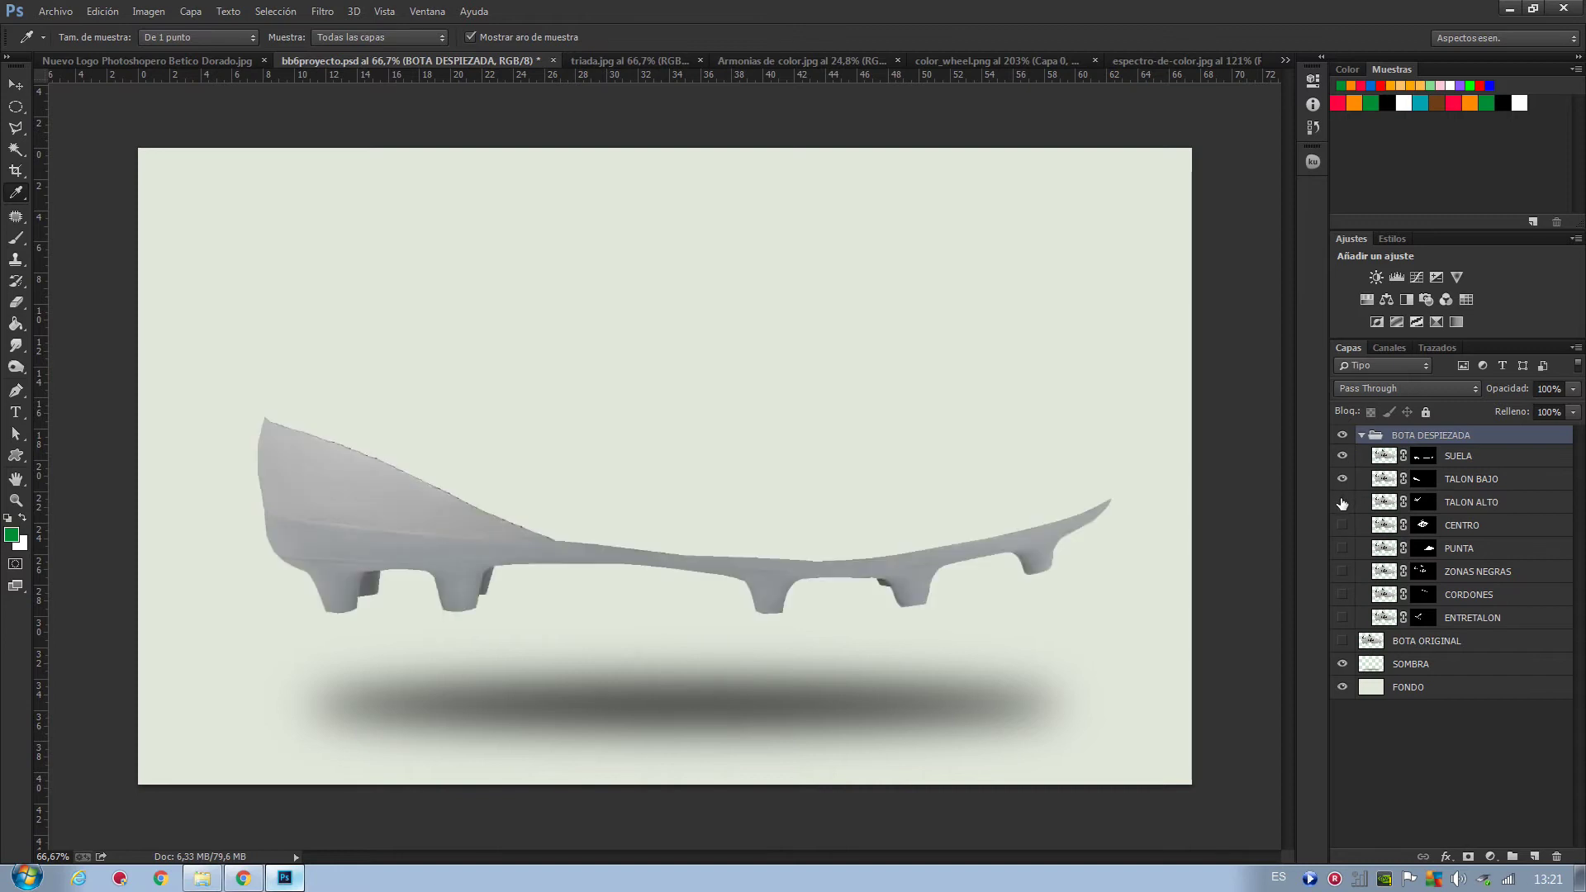
click(1342, 526)
click(1342, 572)
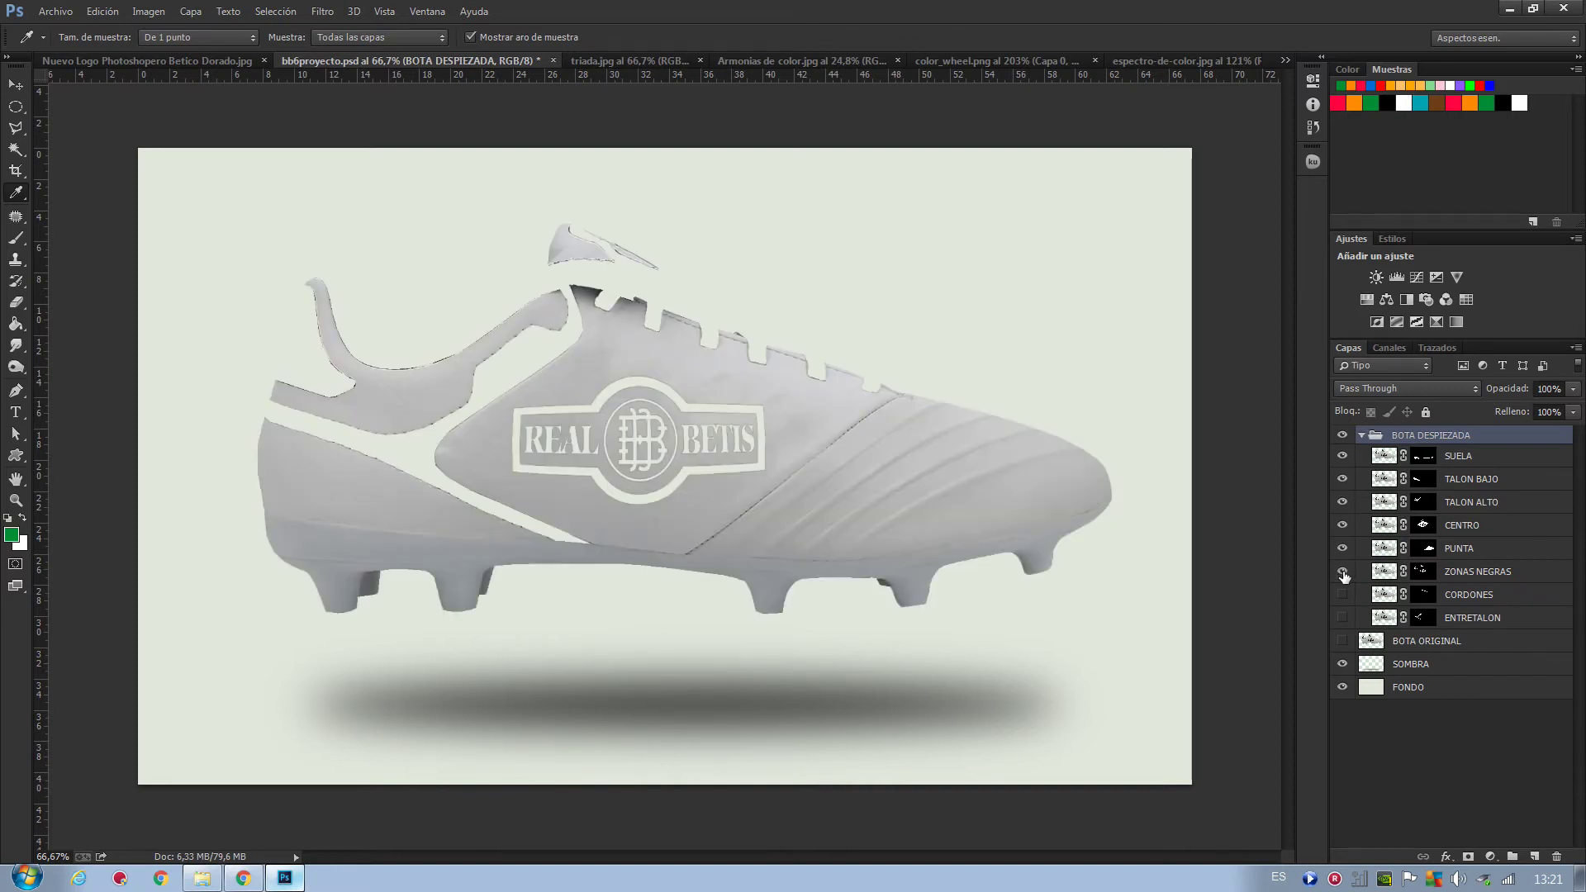
click(1342, 617)
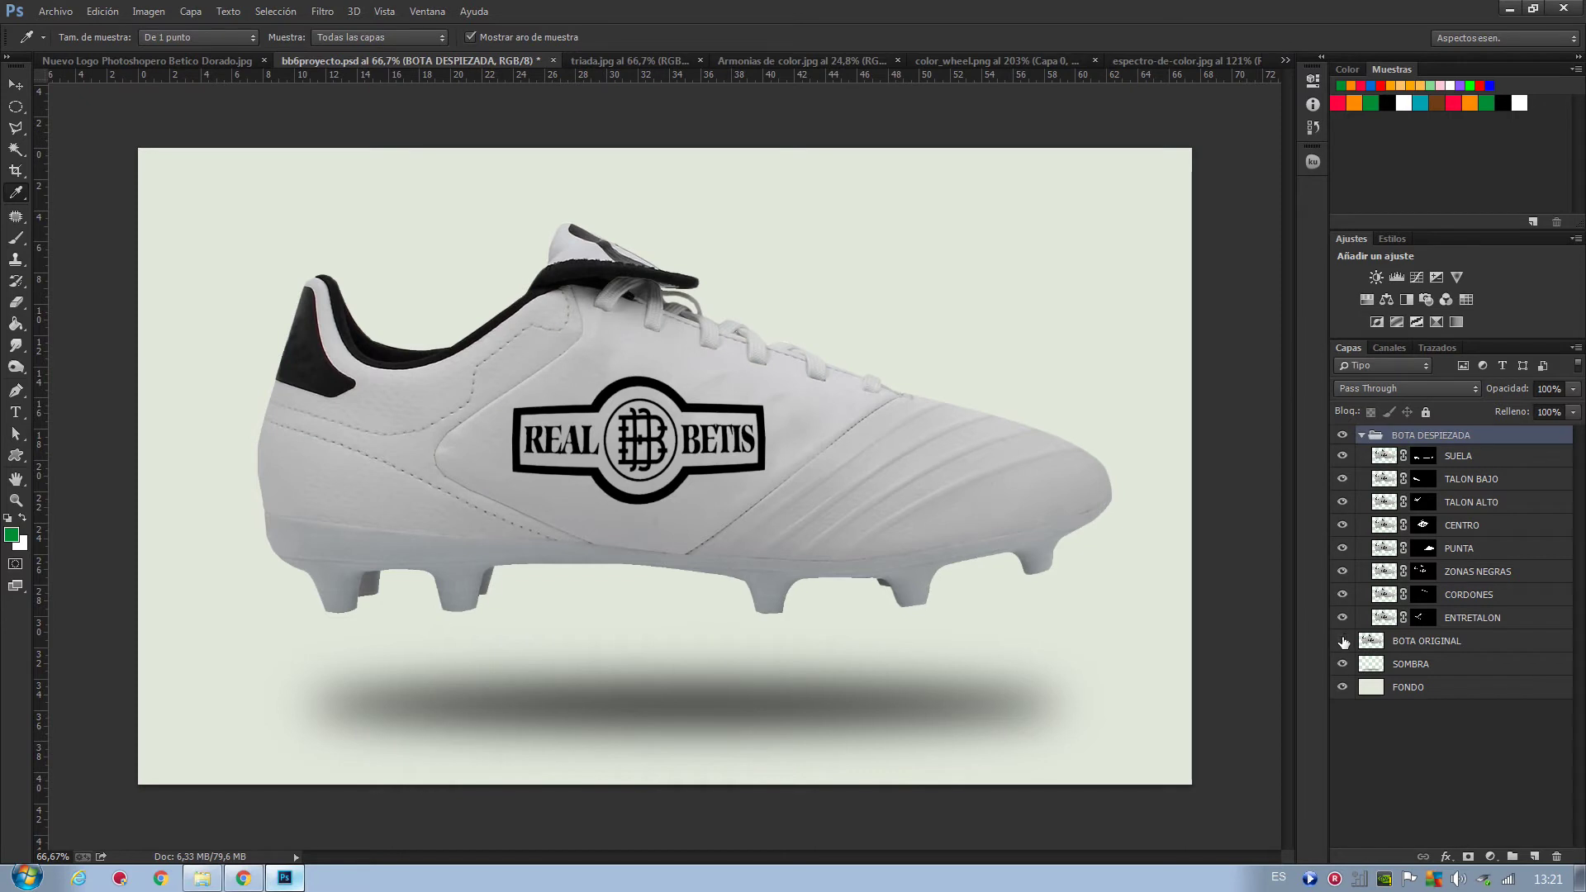
click(1342, 640)
- In Kuler, set the two empty swatches to green and dark grey and lighten the blue to sky blue
click(1313, 161)
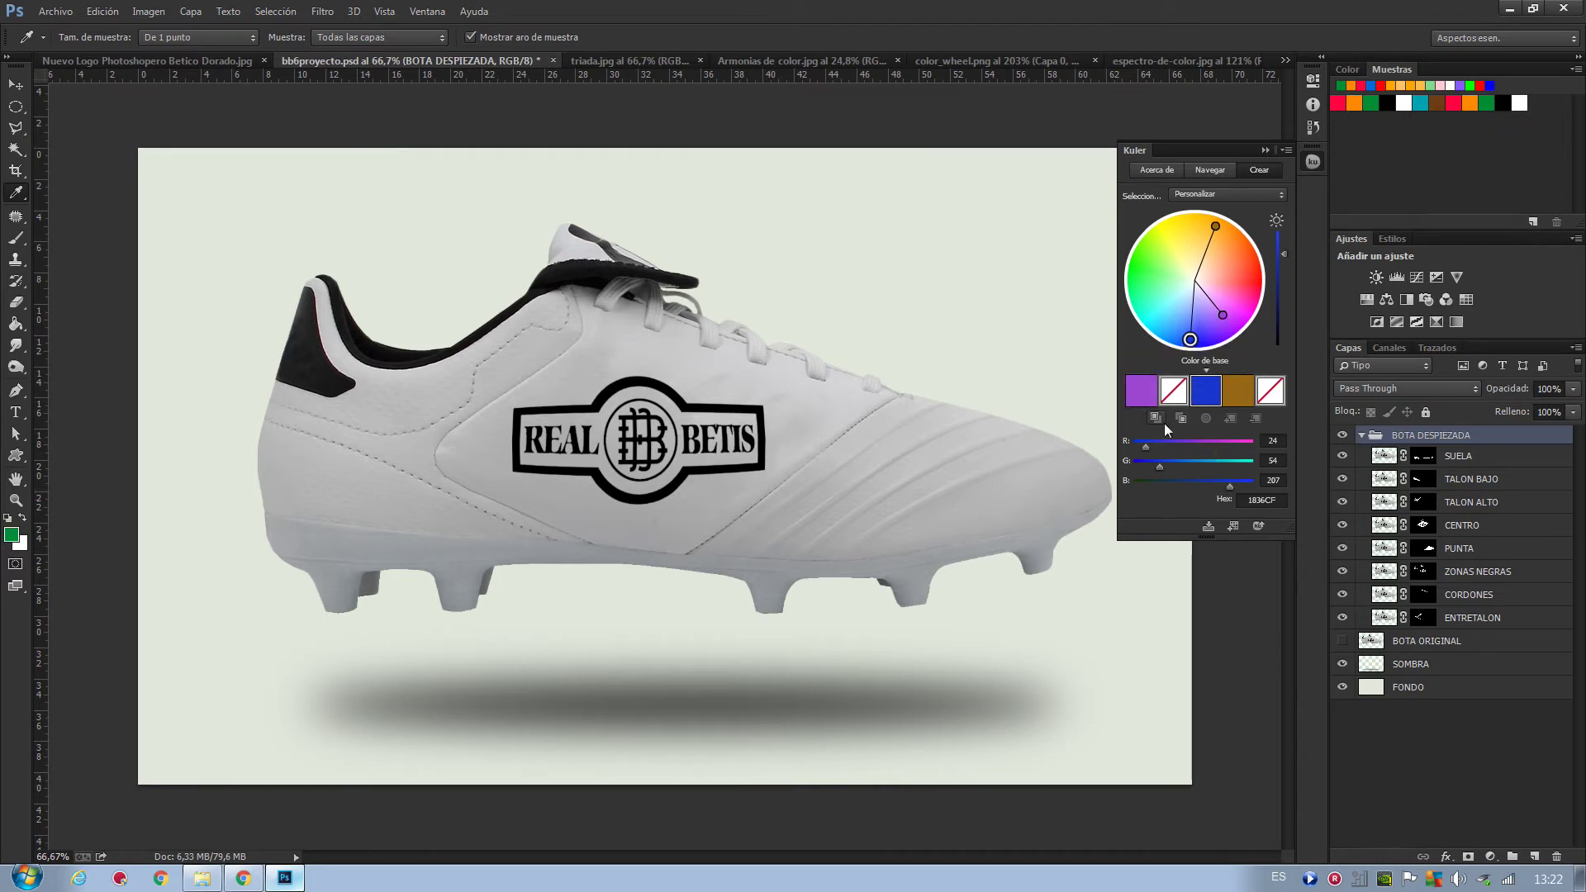
click(1173, 395)
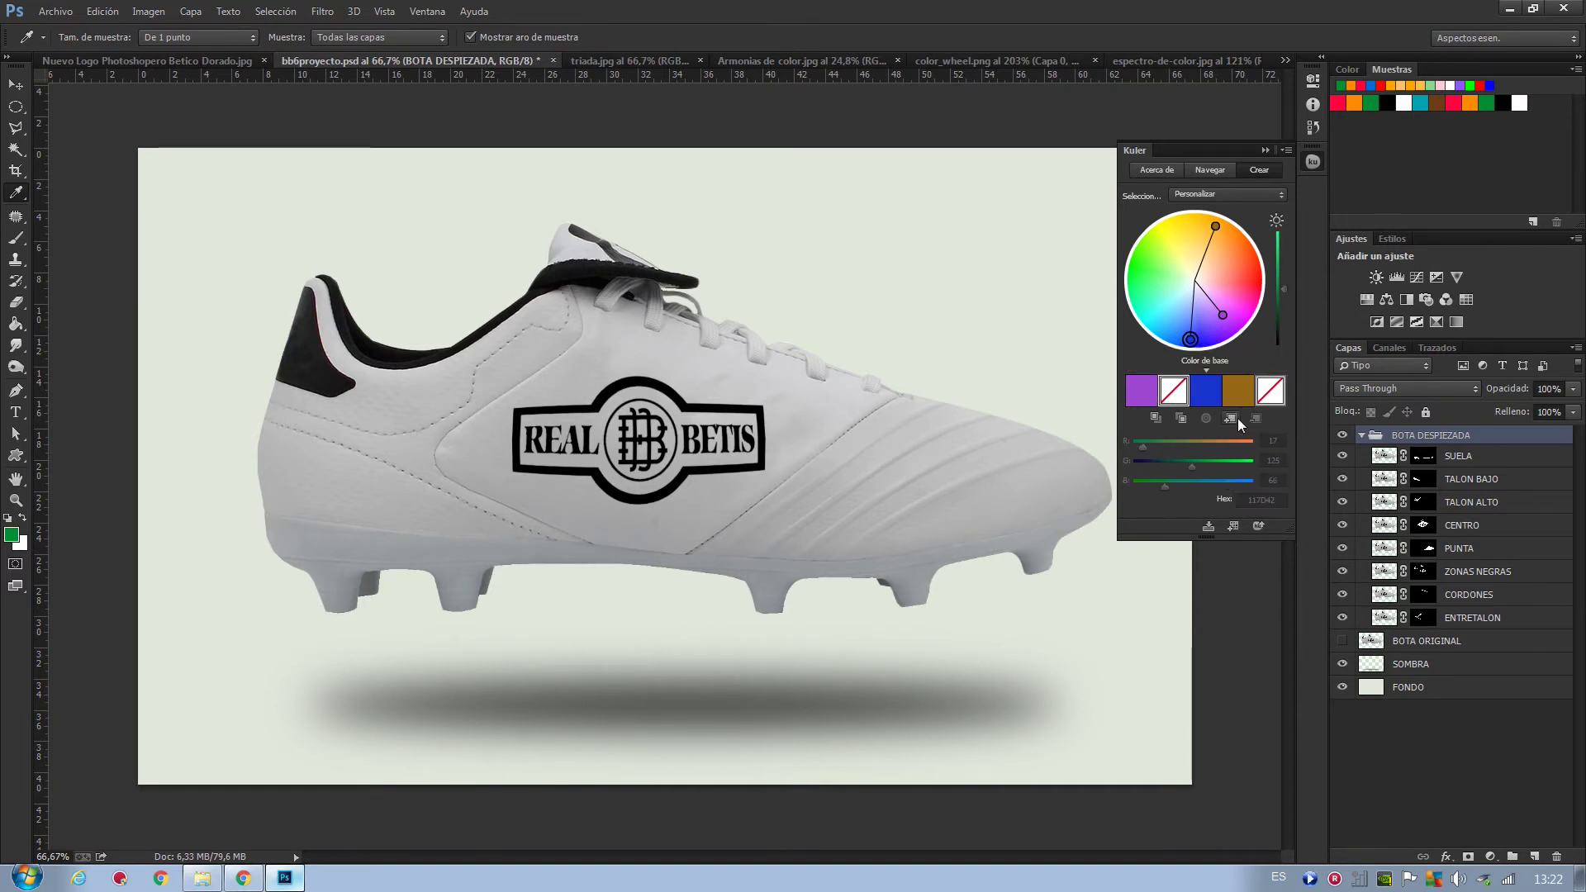
click(1183, 418)
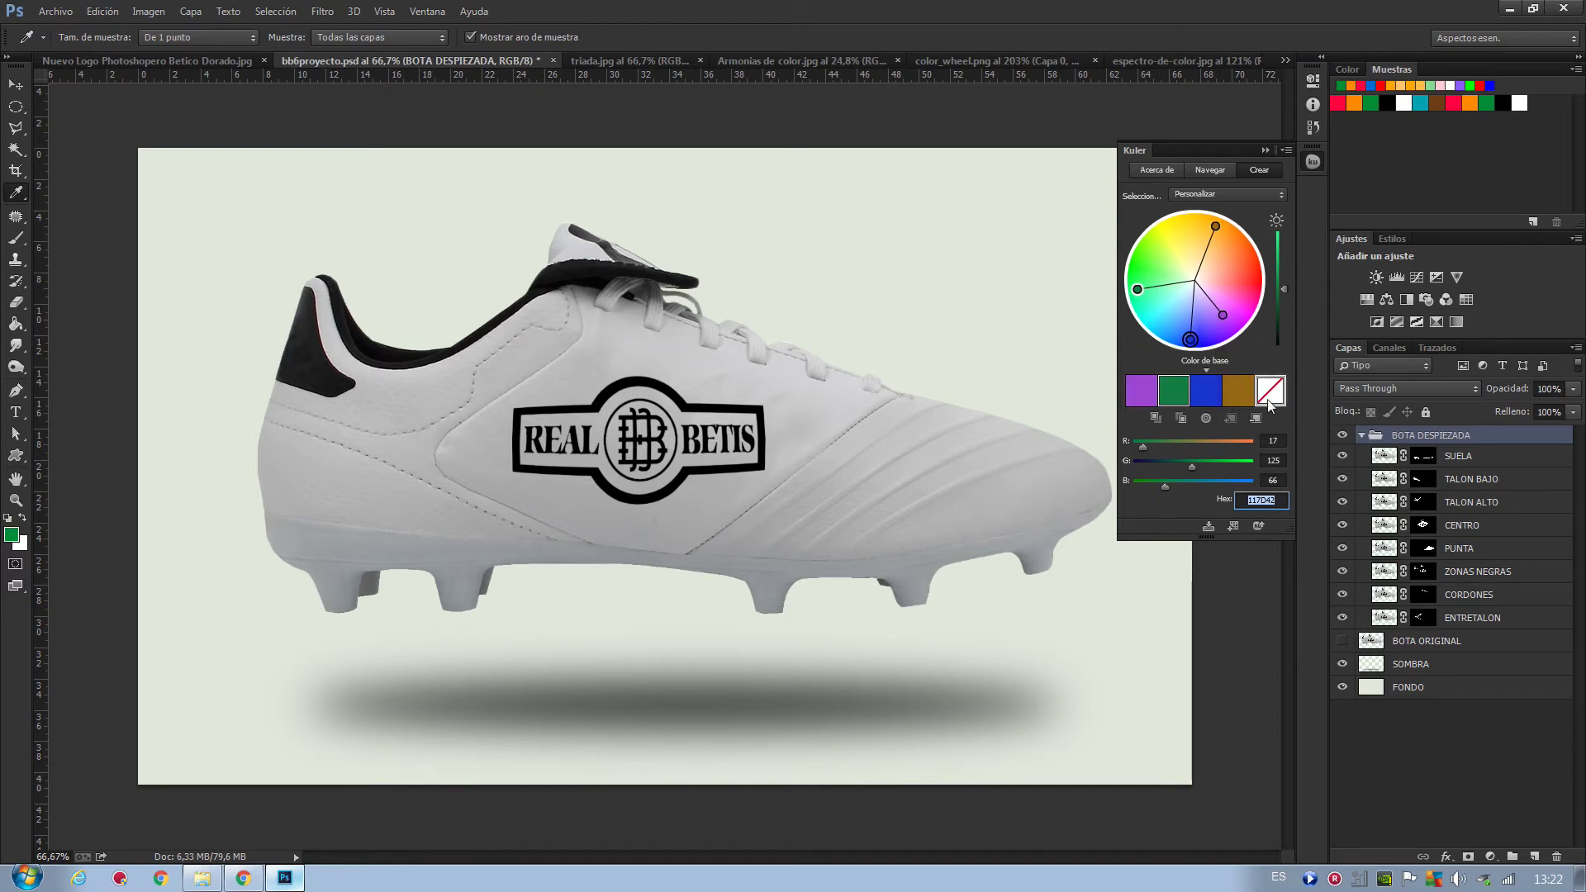
click(1252, 419)
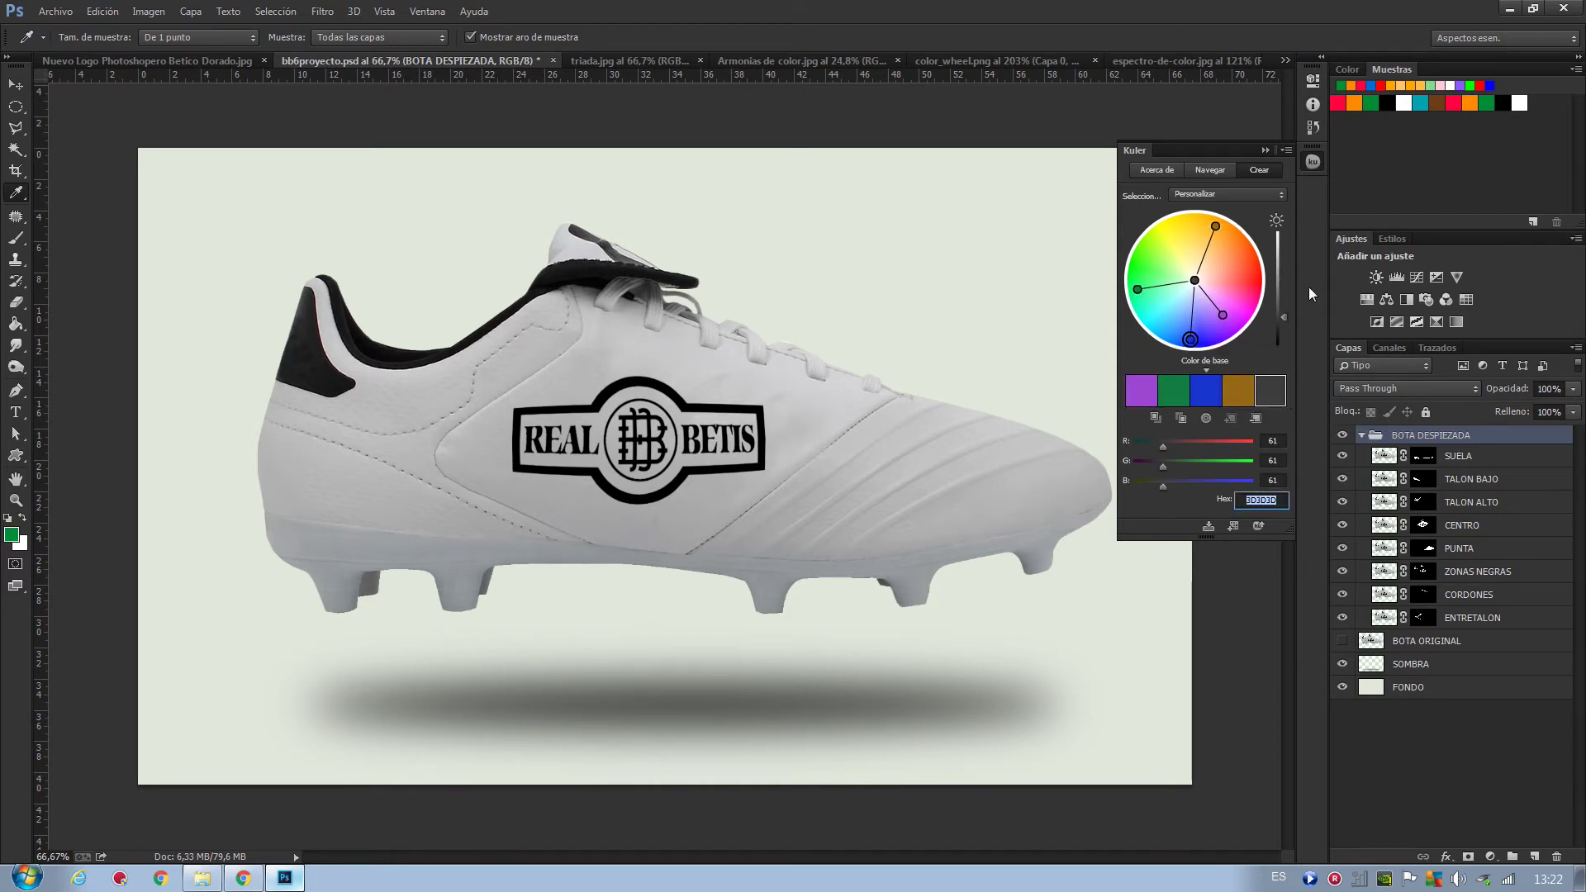
drag(1190, 339, 1176, 318)
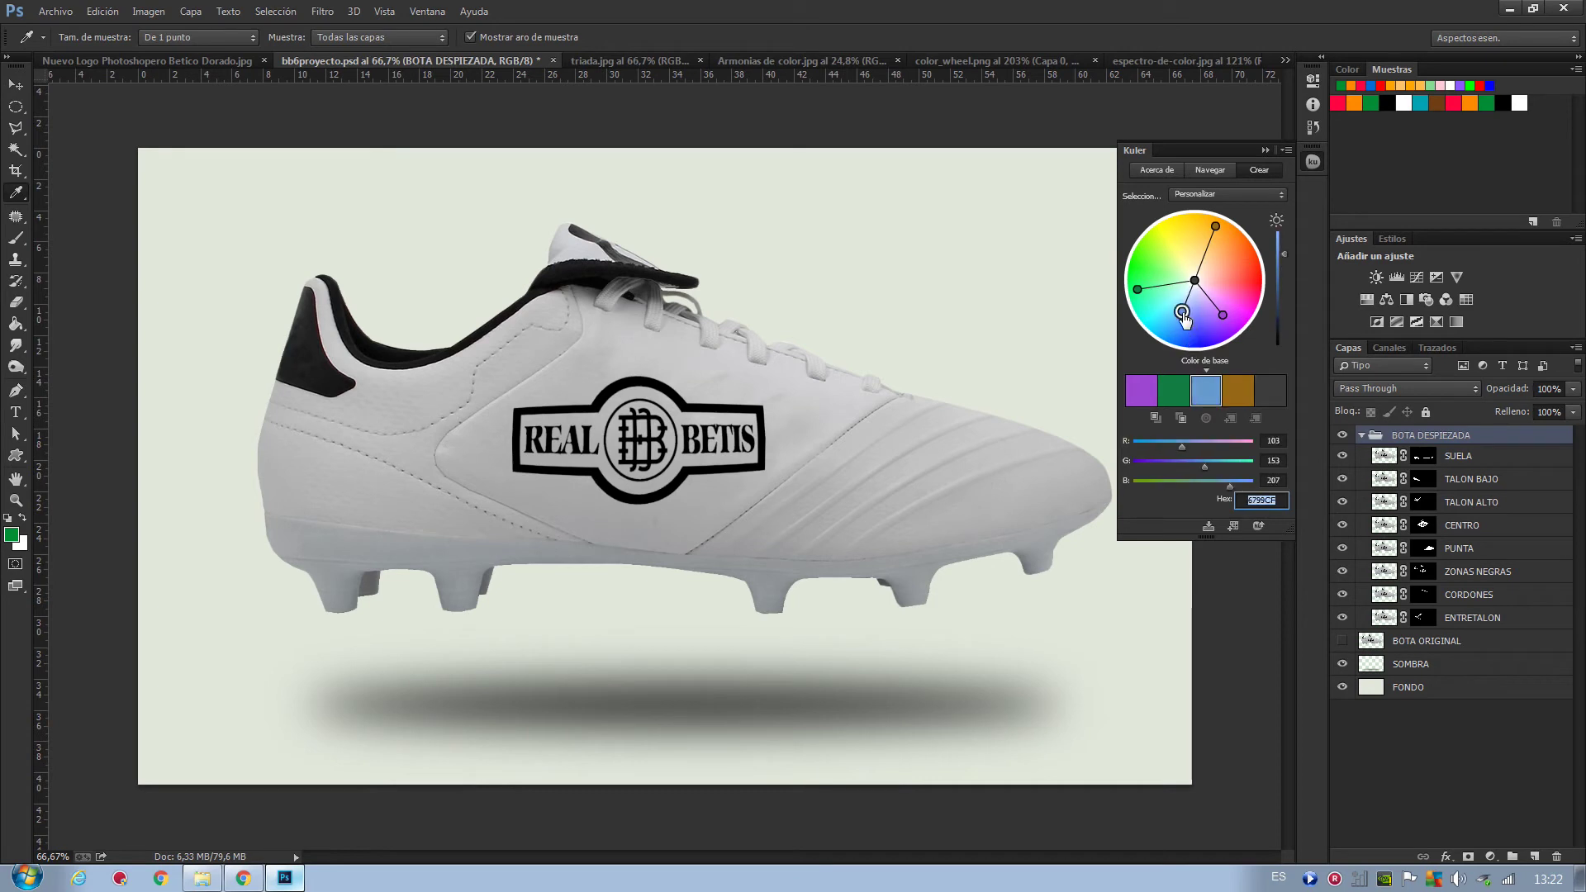
click(1281, 195)
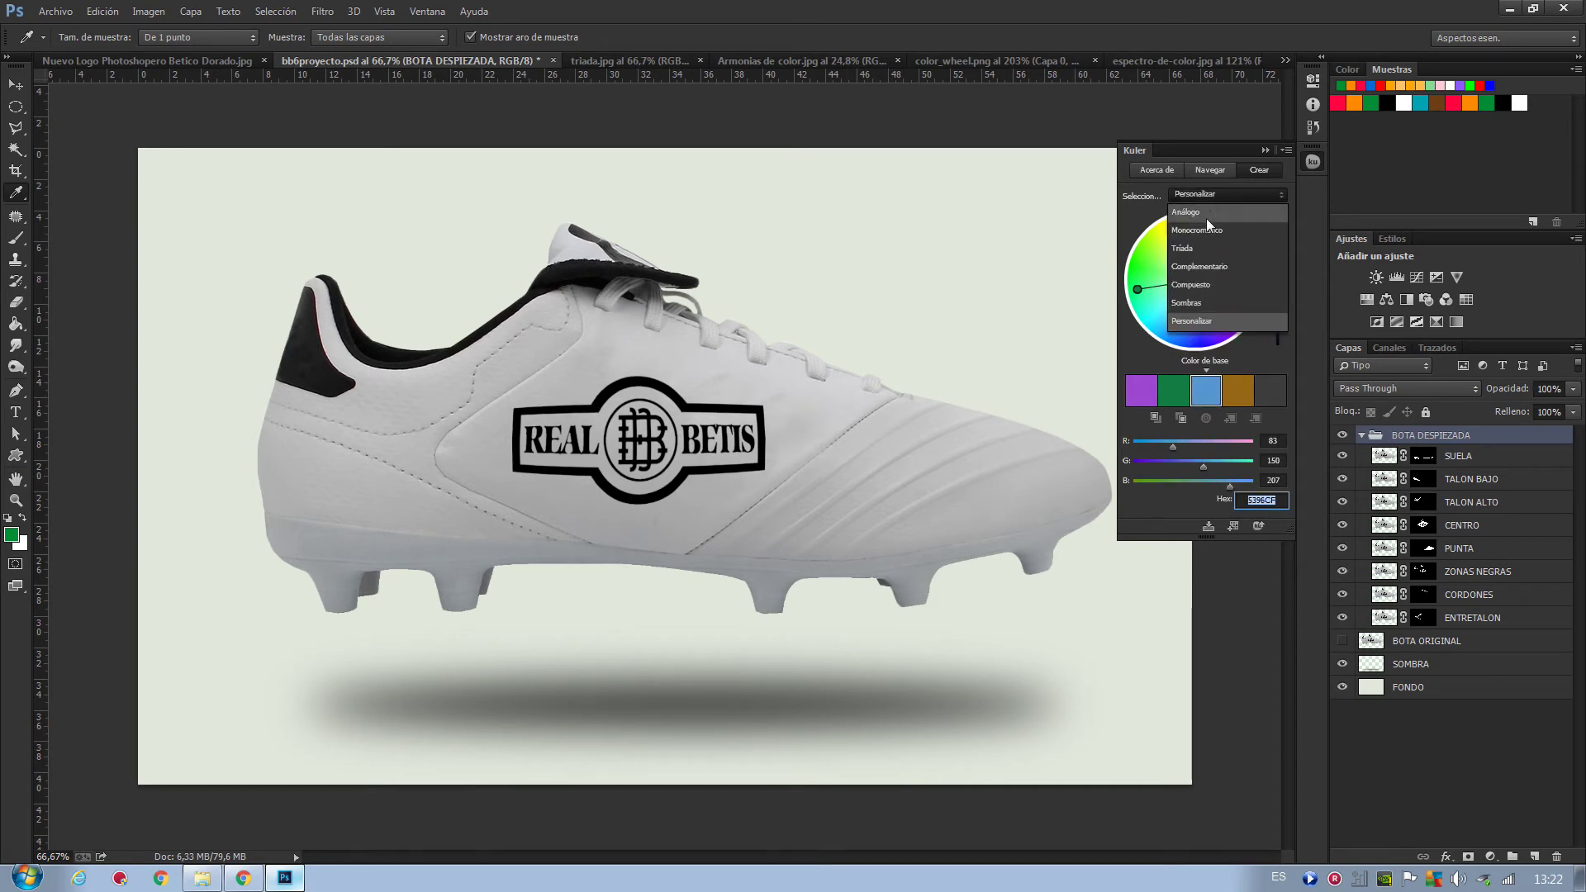
- Apply the Triad harmony rule with the boot's green as the base colour
click(1195, 246)
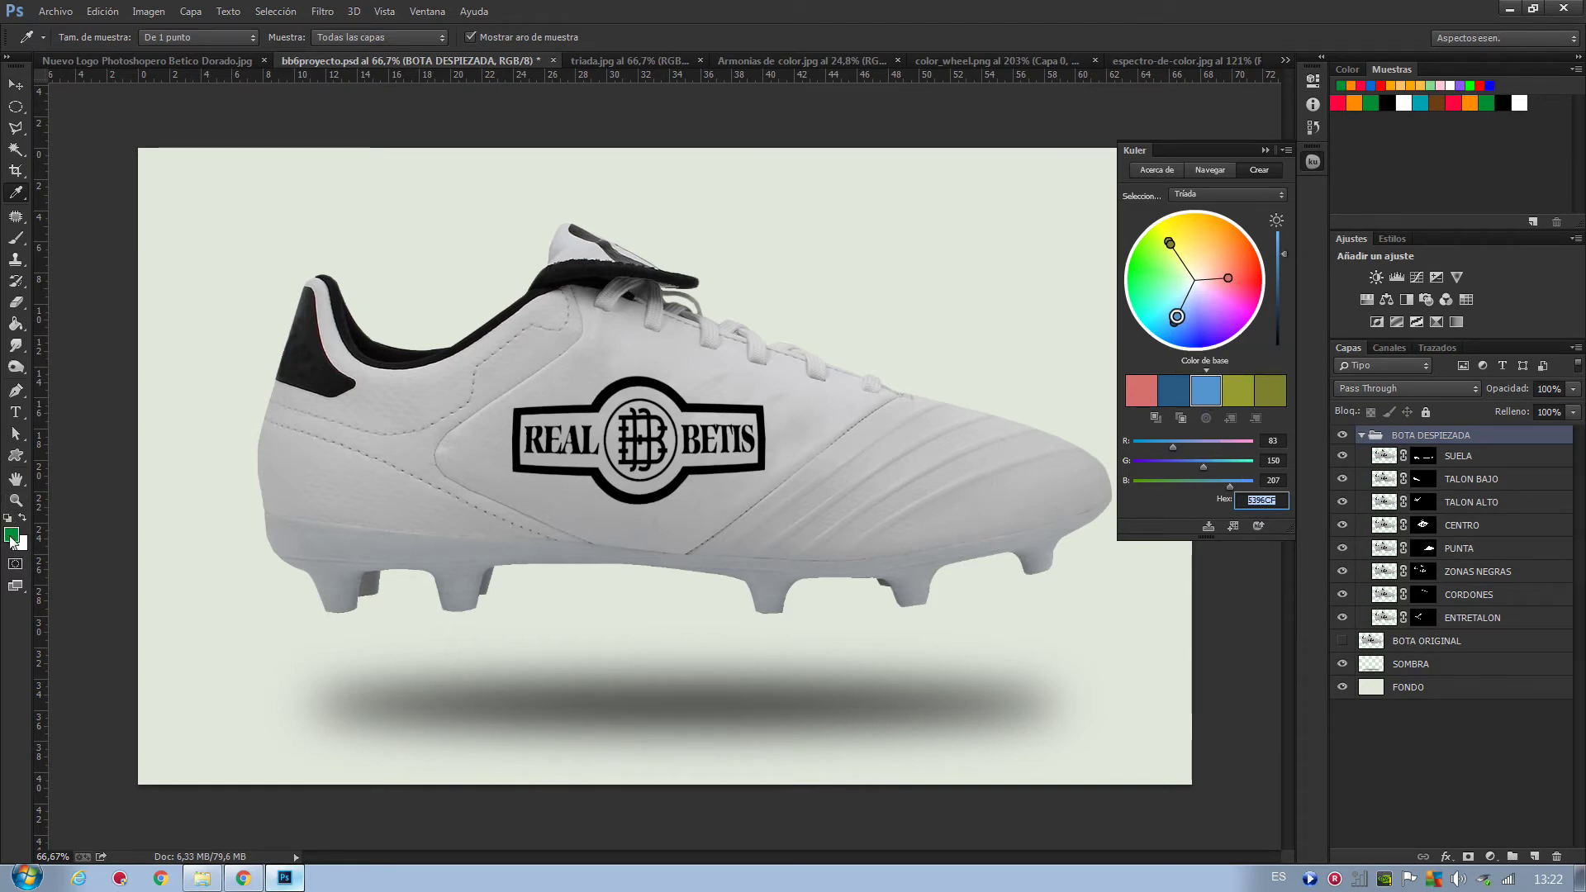
click(1487, 99)
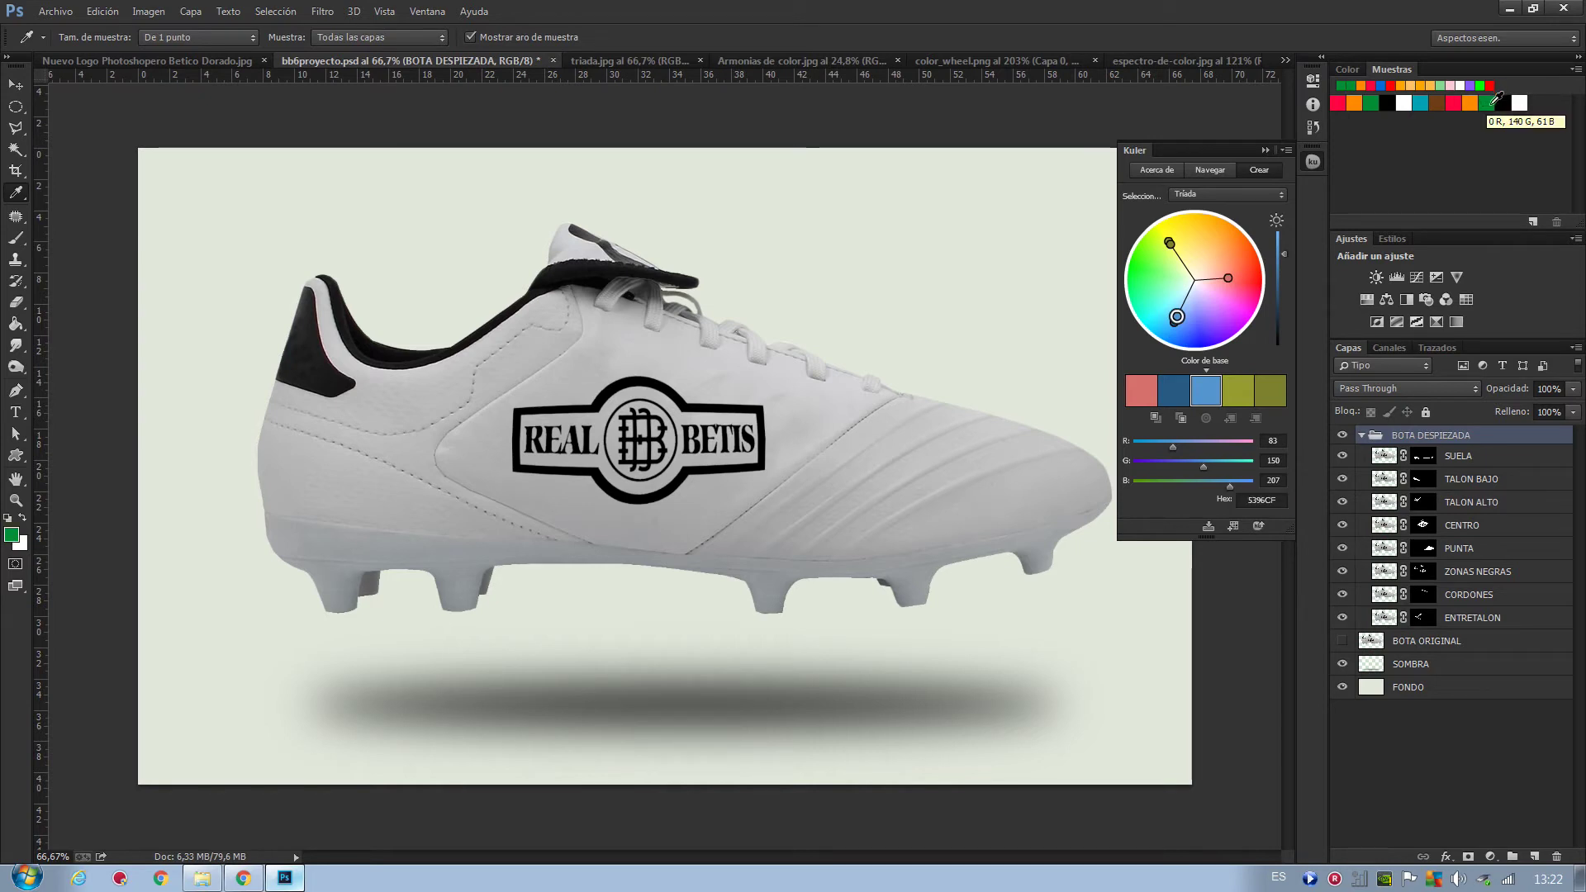
click(1156, 418)
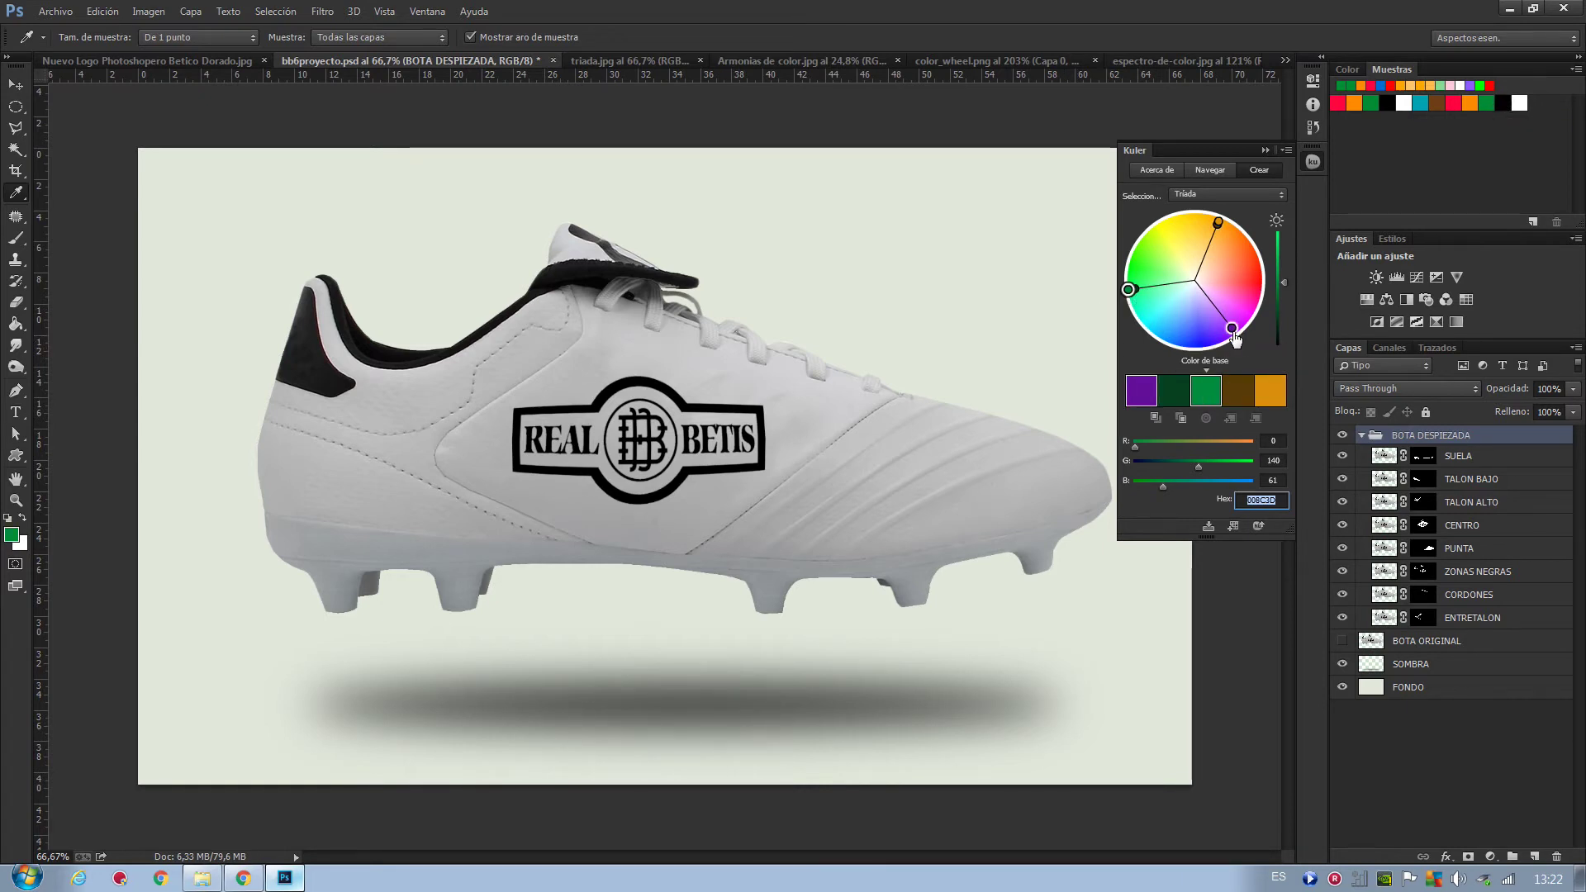
- Delete the dark green and brown theme colours, keeping purple, green and orange
click(1232, 332)
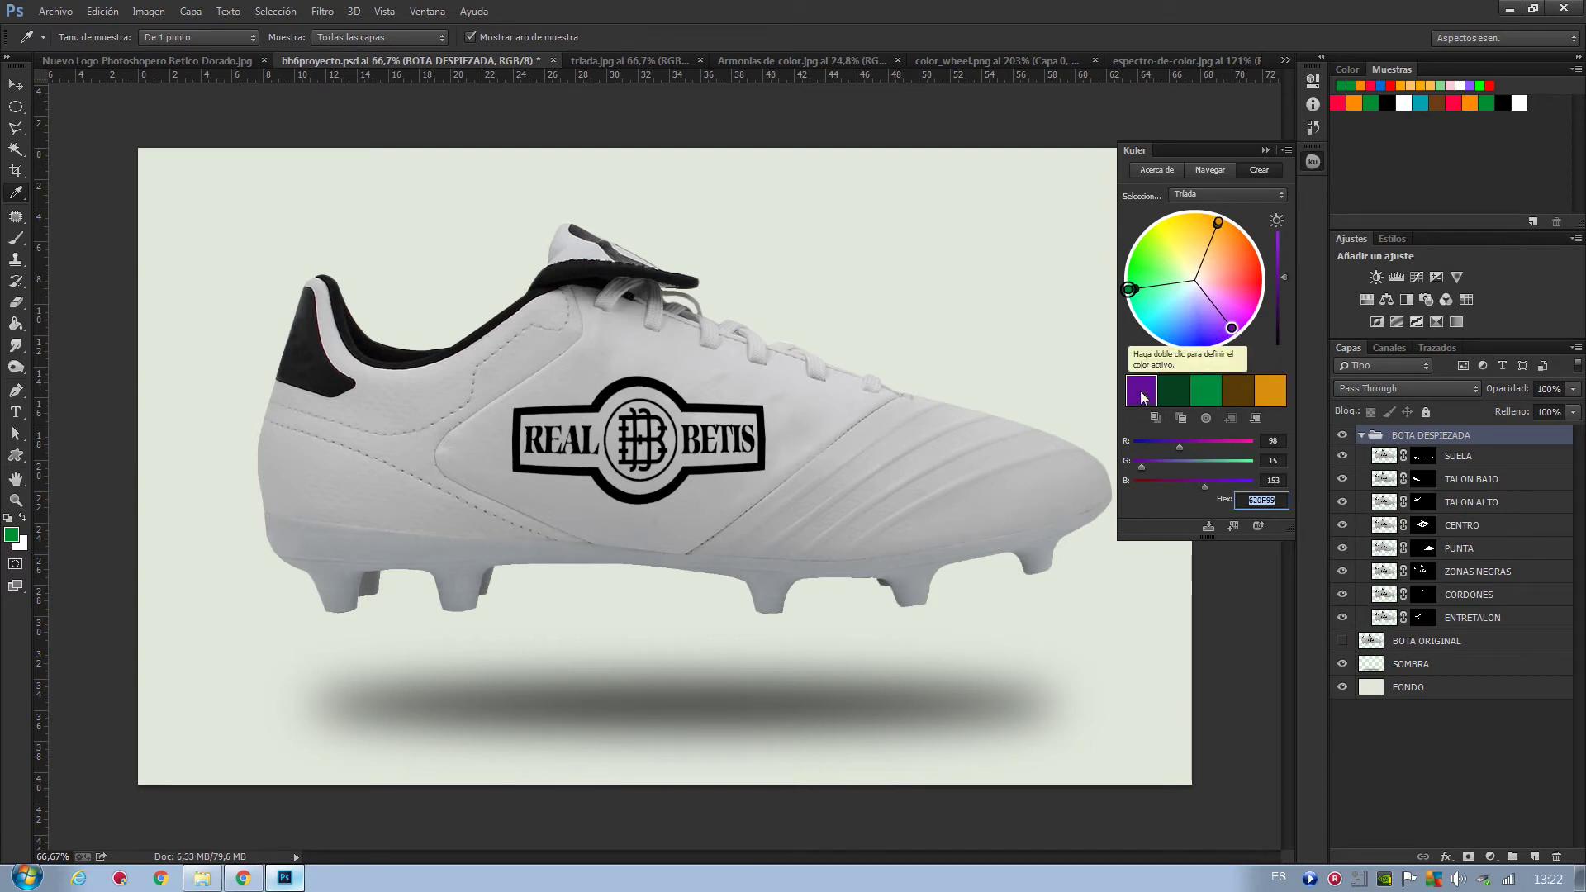
click(1218, 222)
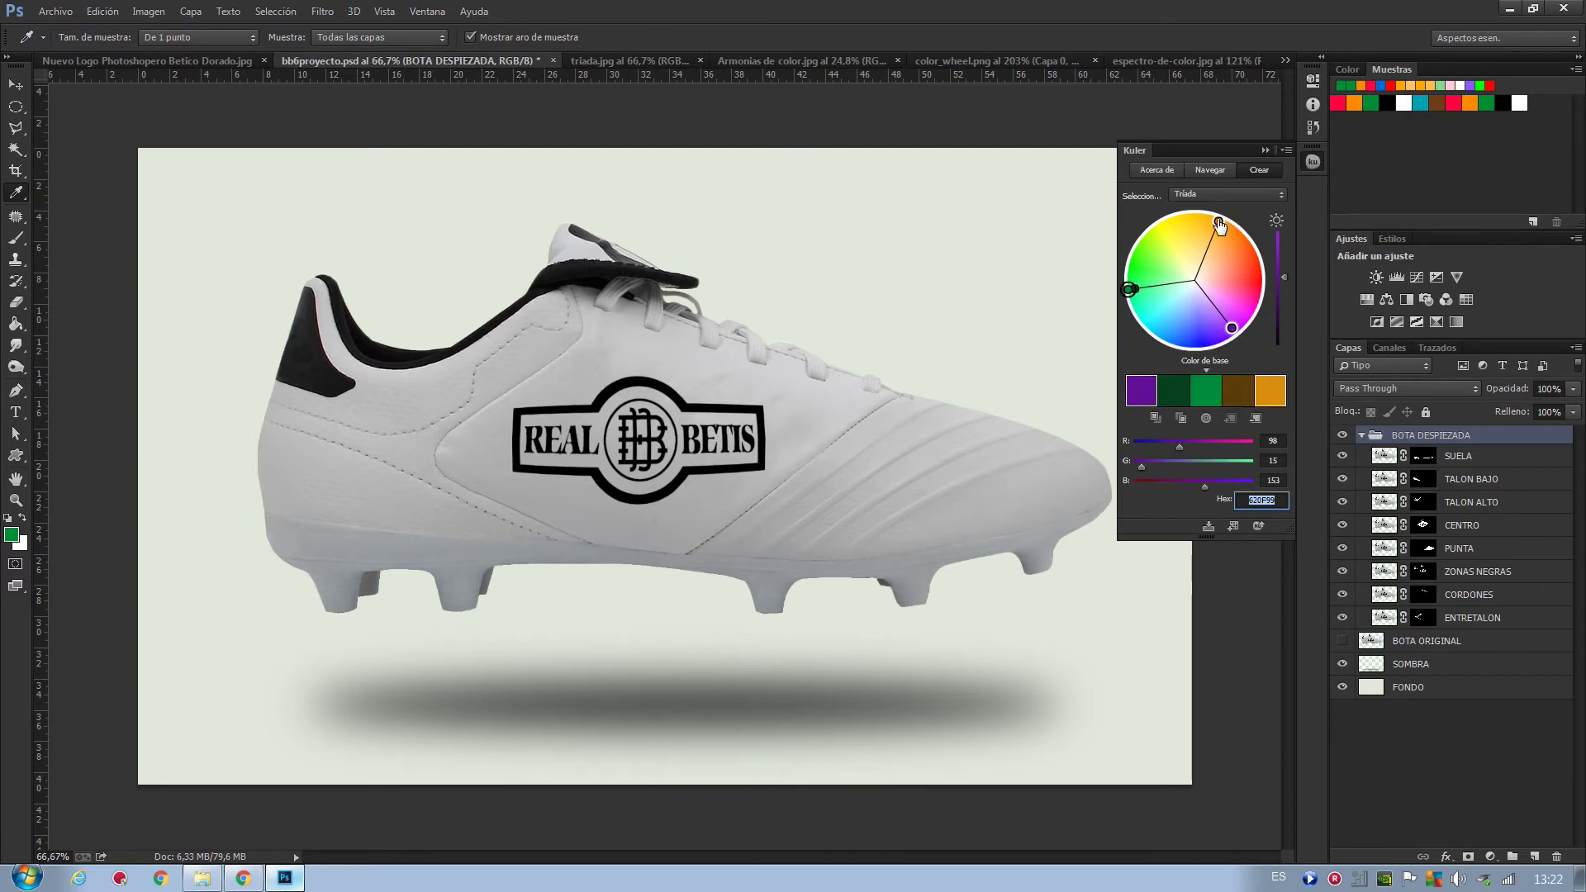
click(1173, 389)
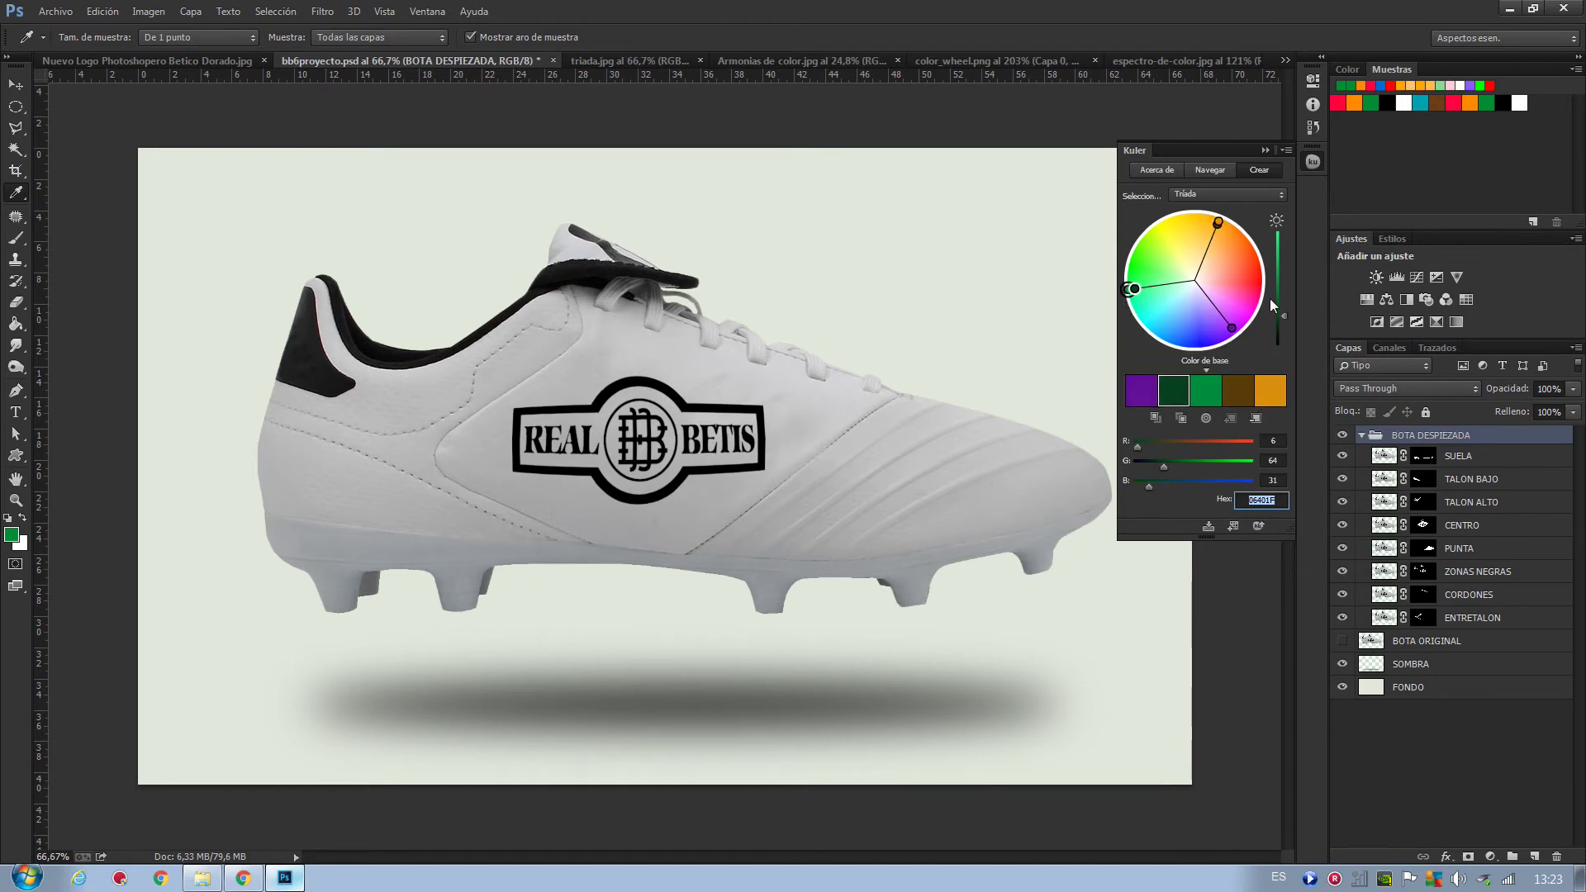
click(1256, 419)
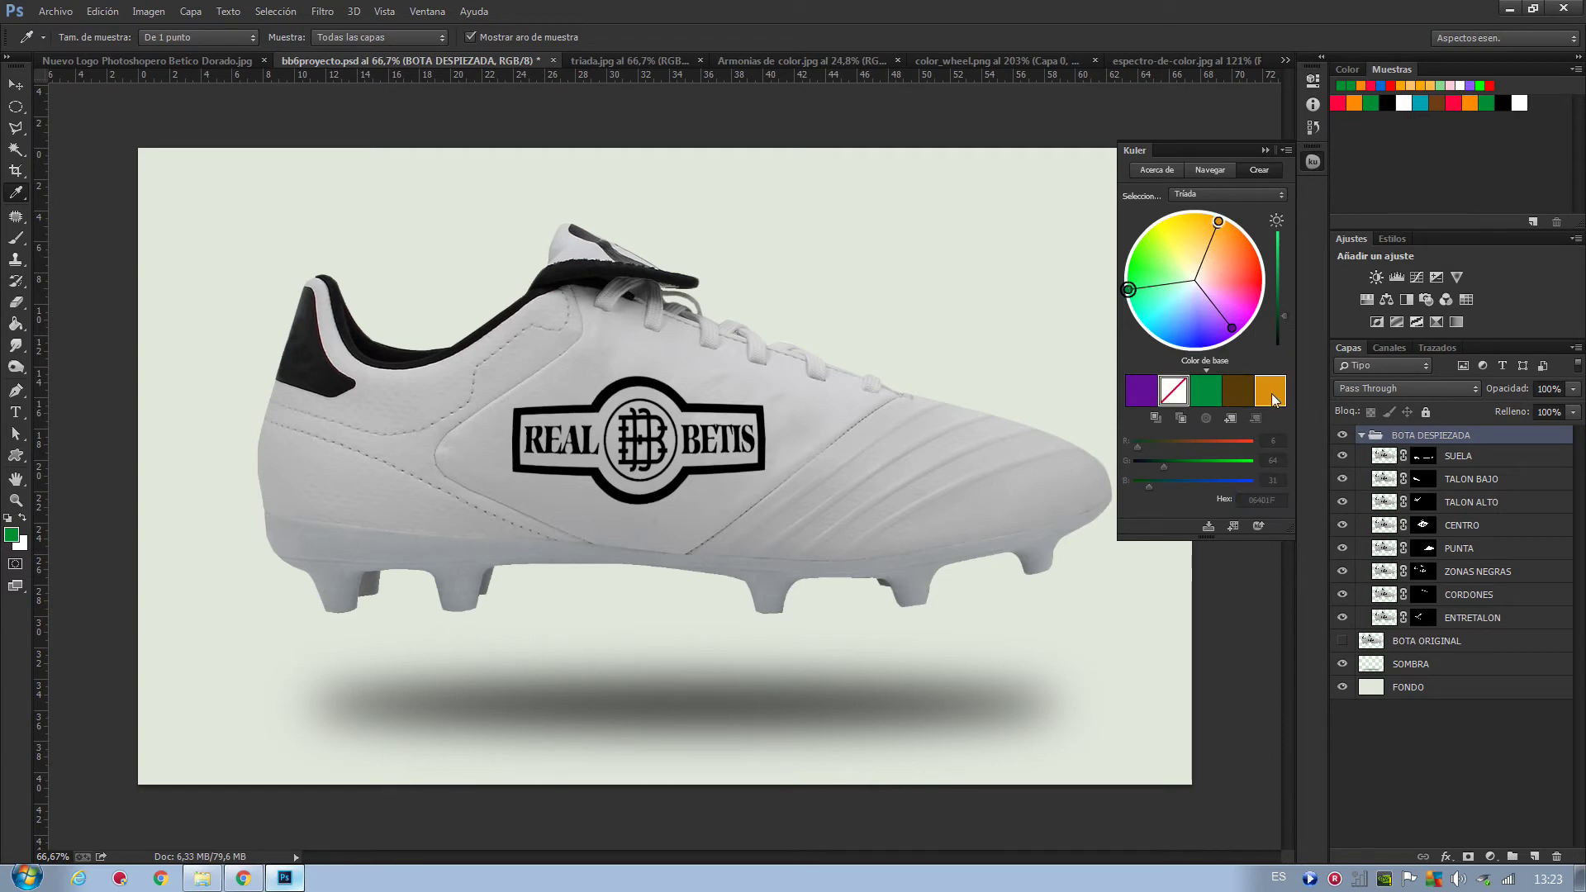
click(1236, 393)
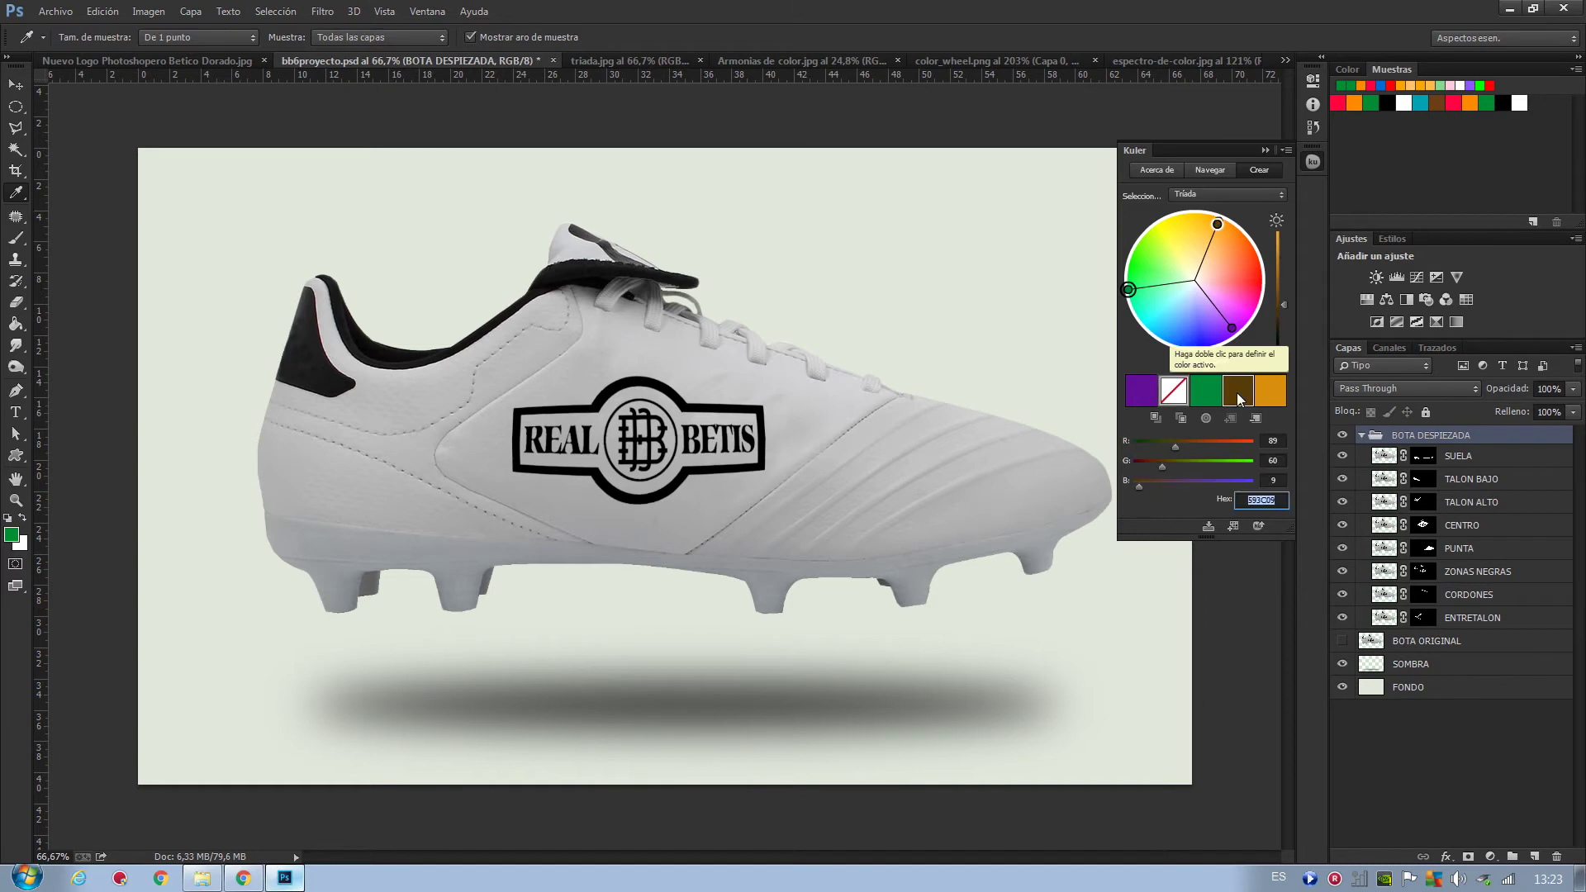
click(1253, 418)
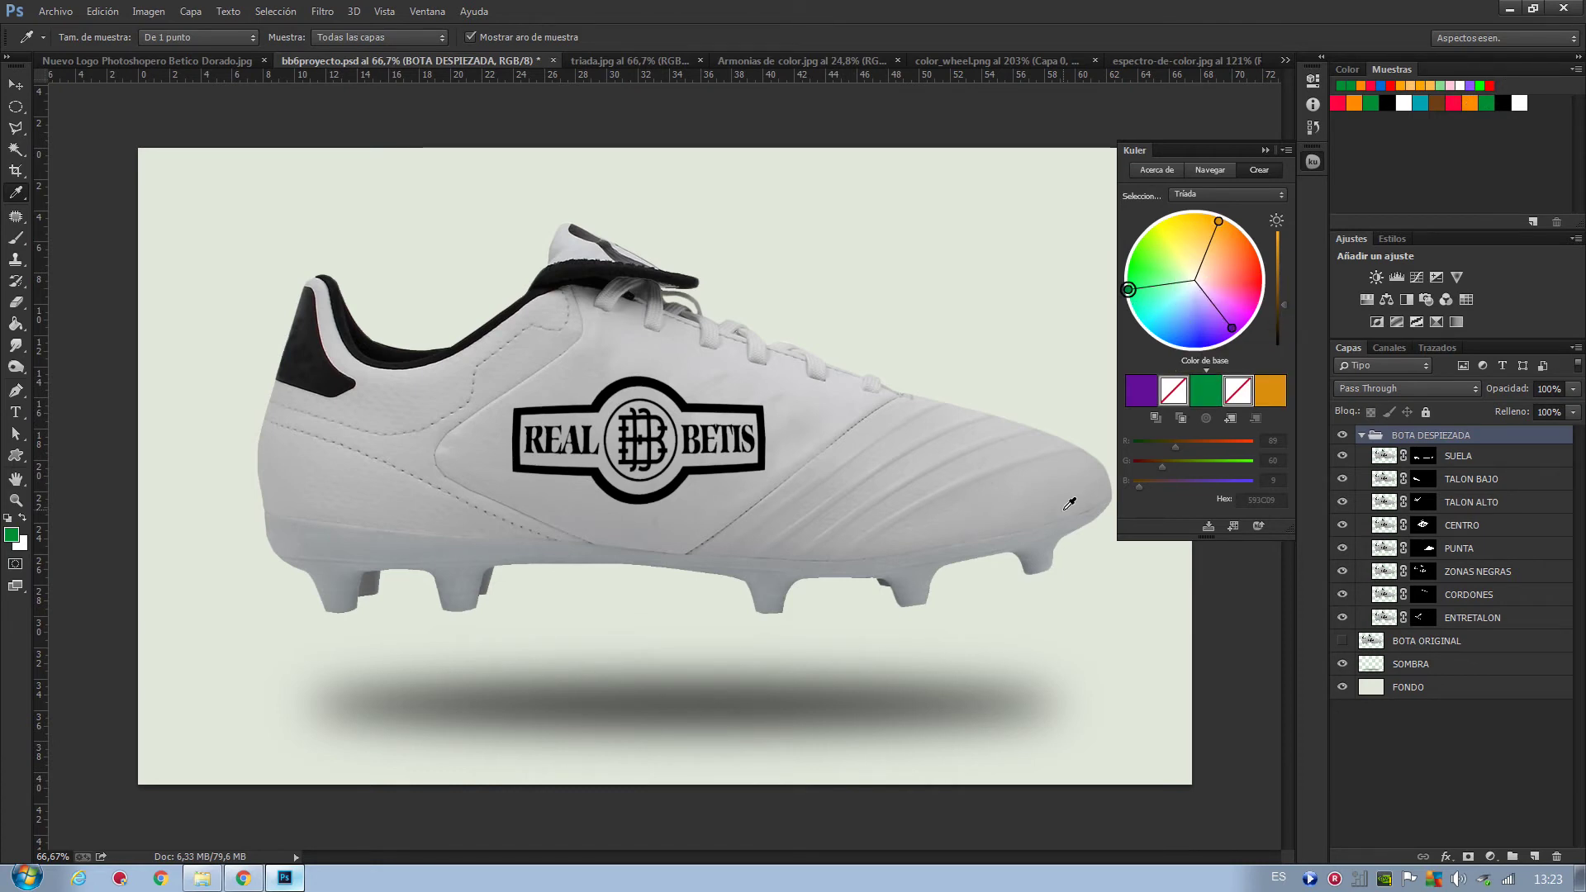
- Save the purple, green and orange theme and the foreground green as swatches, closing Kuler
click(1233, 526)
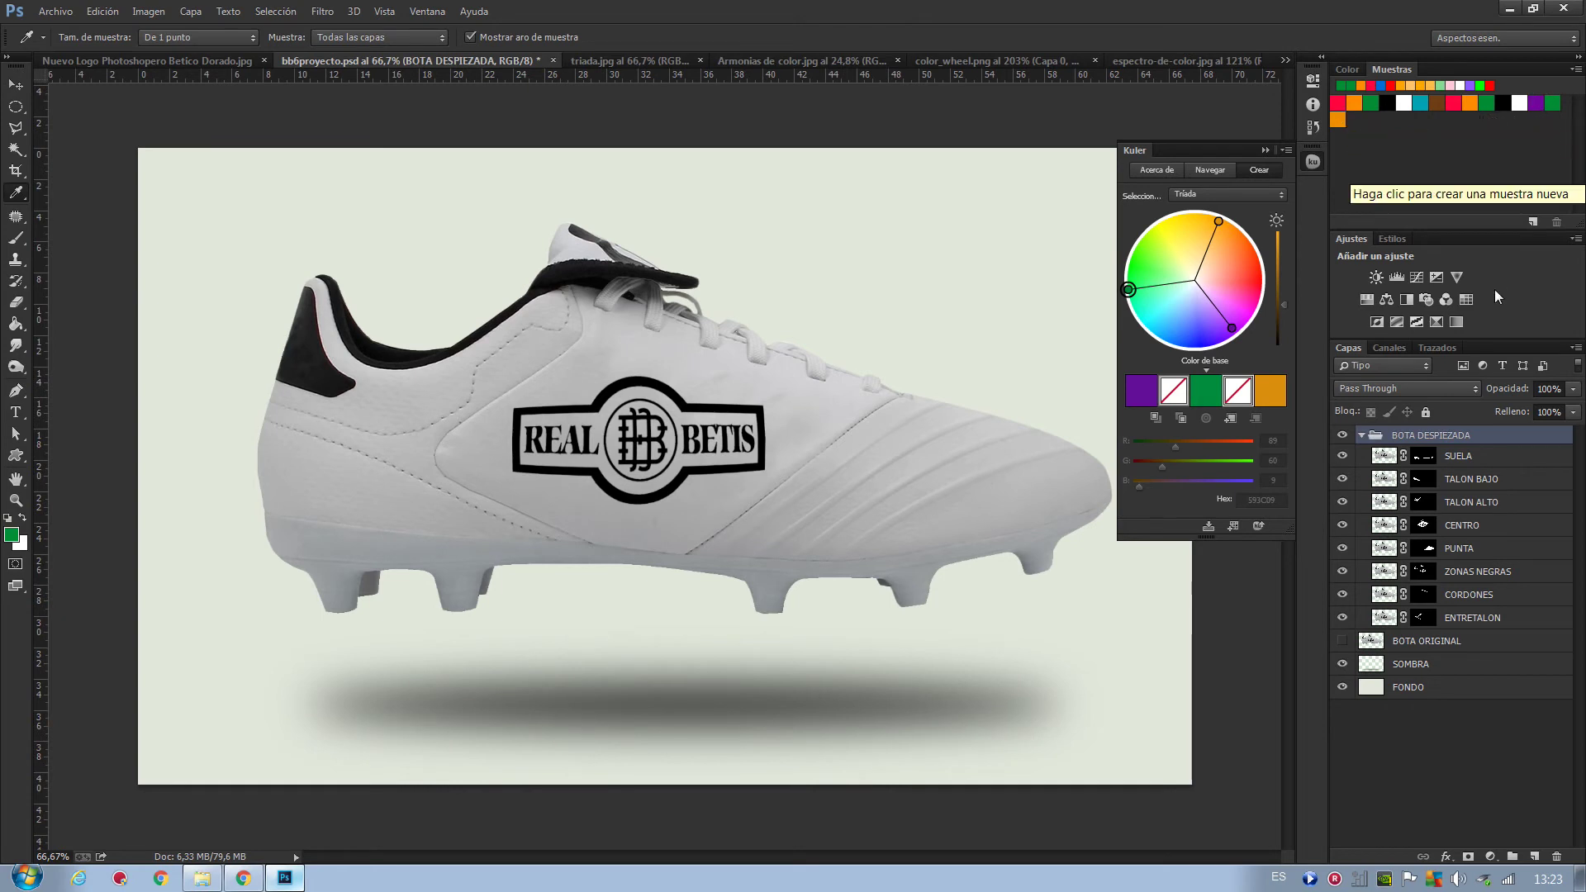
click(1263, 150)
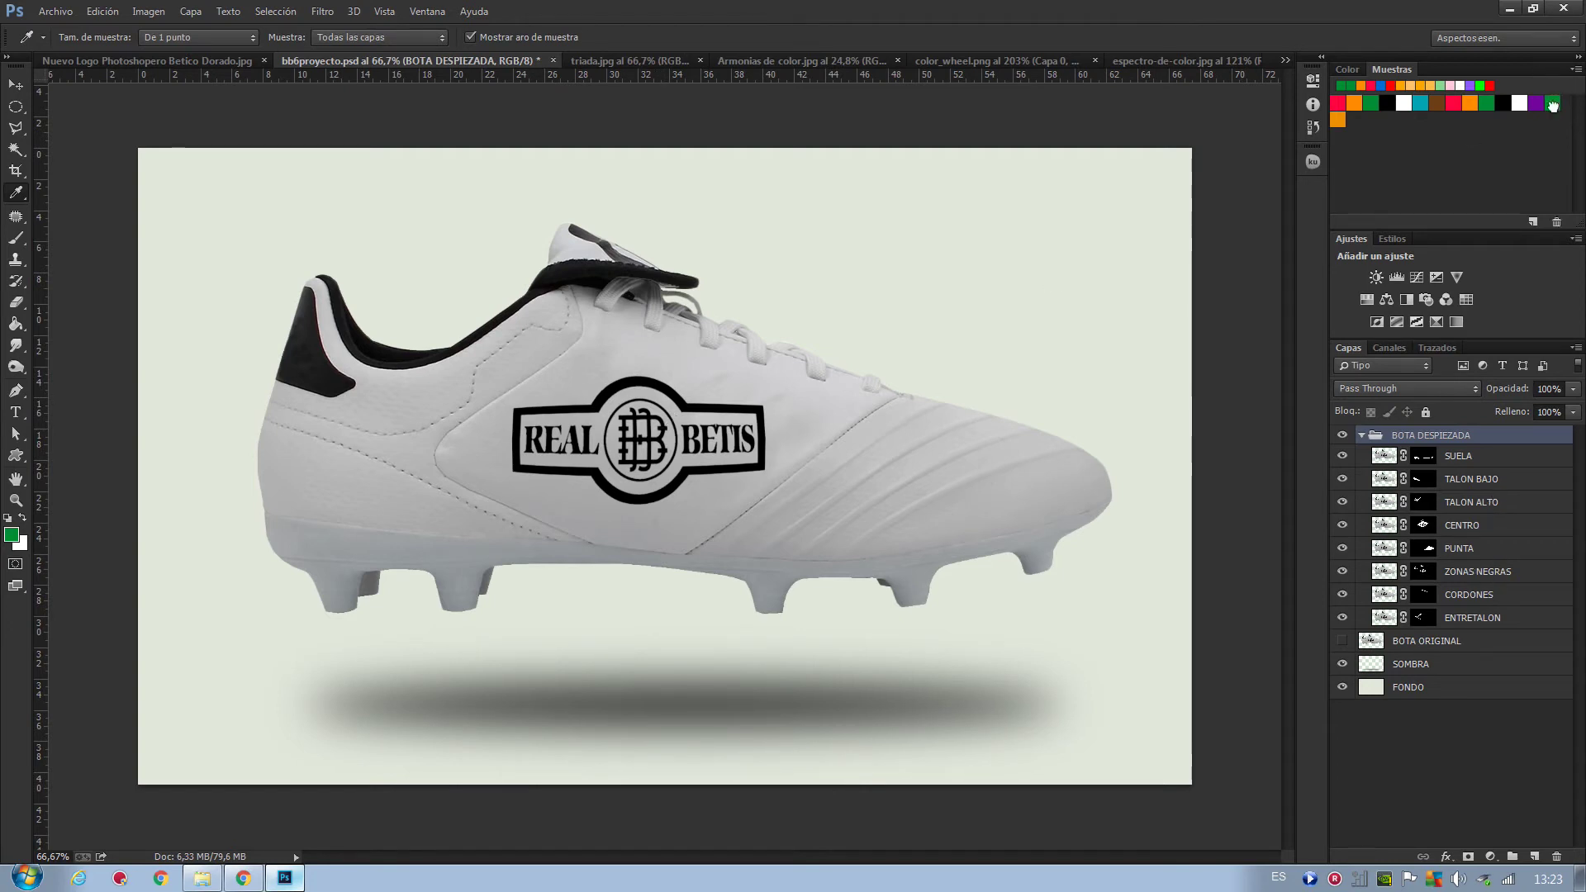
click(1552, 103)
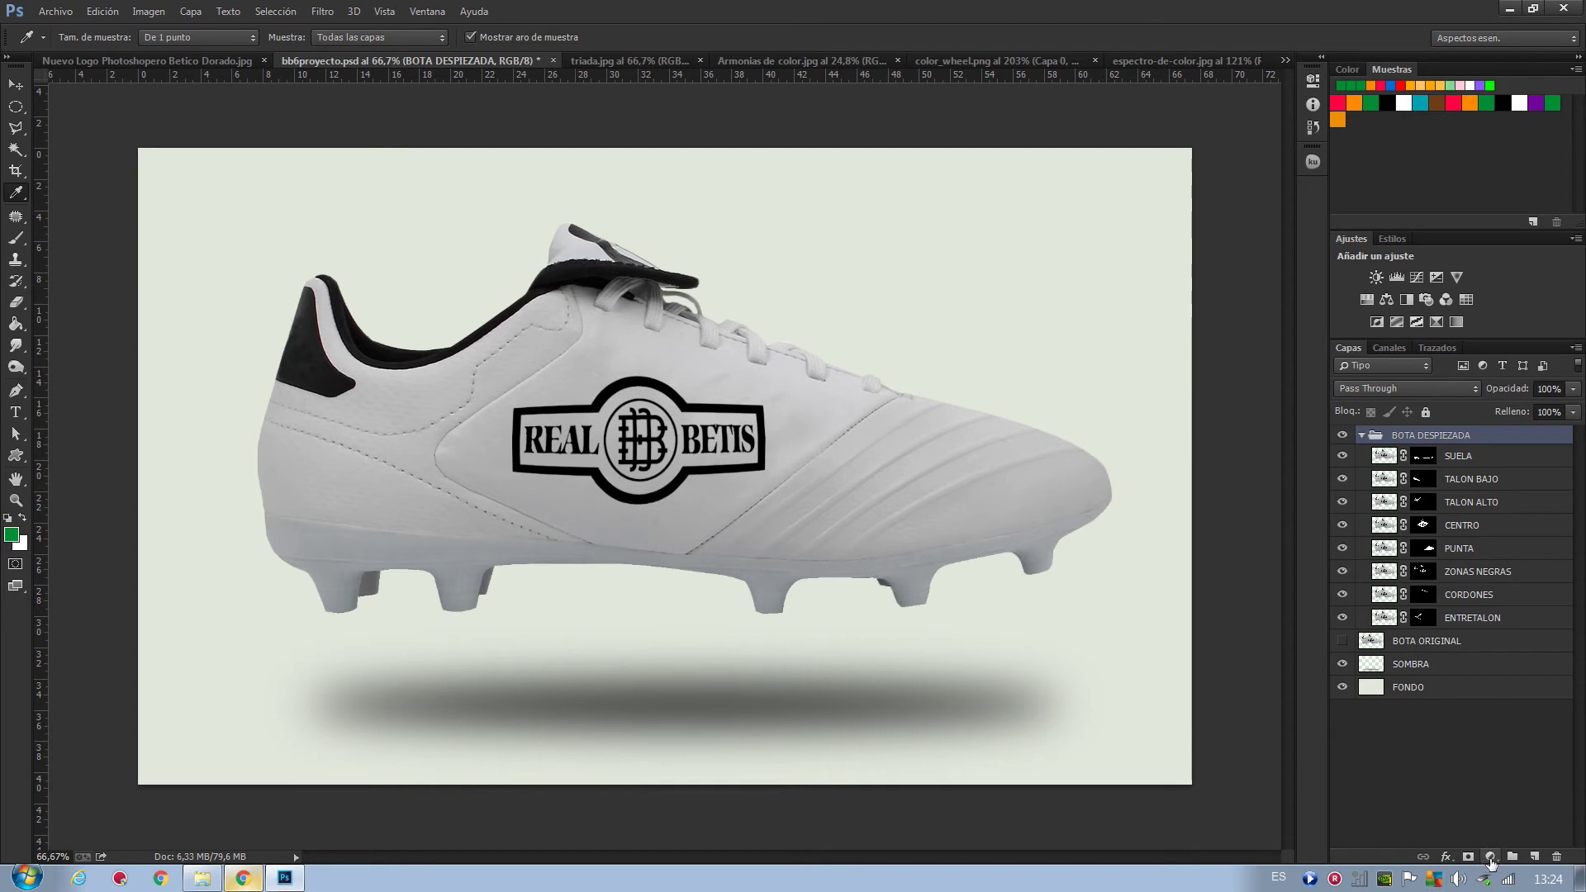
- Colour CENTRO with a green Solid Color fill clipped to it, blended in Color Burn
click(1422, 525)
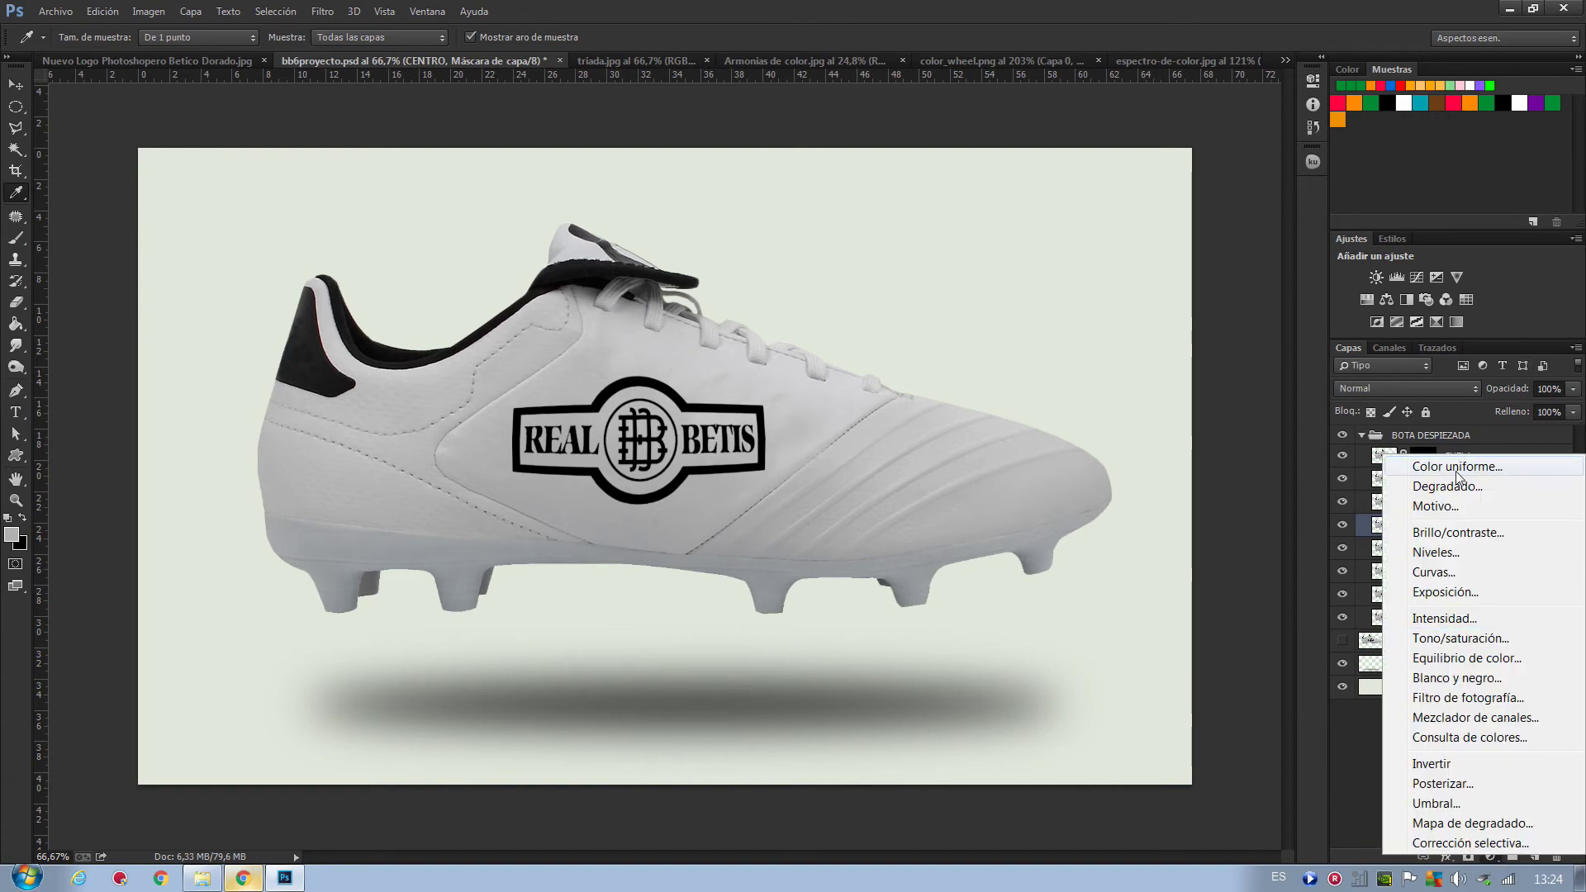
click(1457, 465)
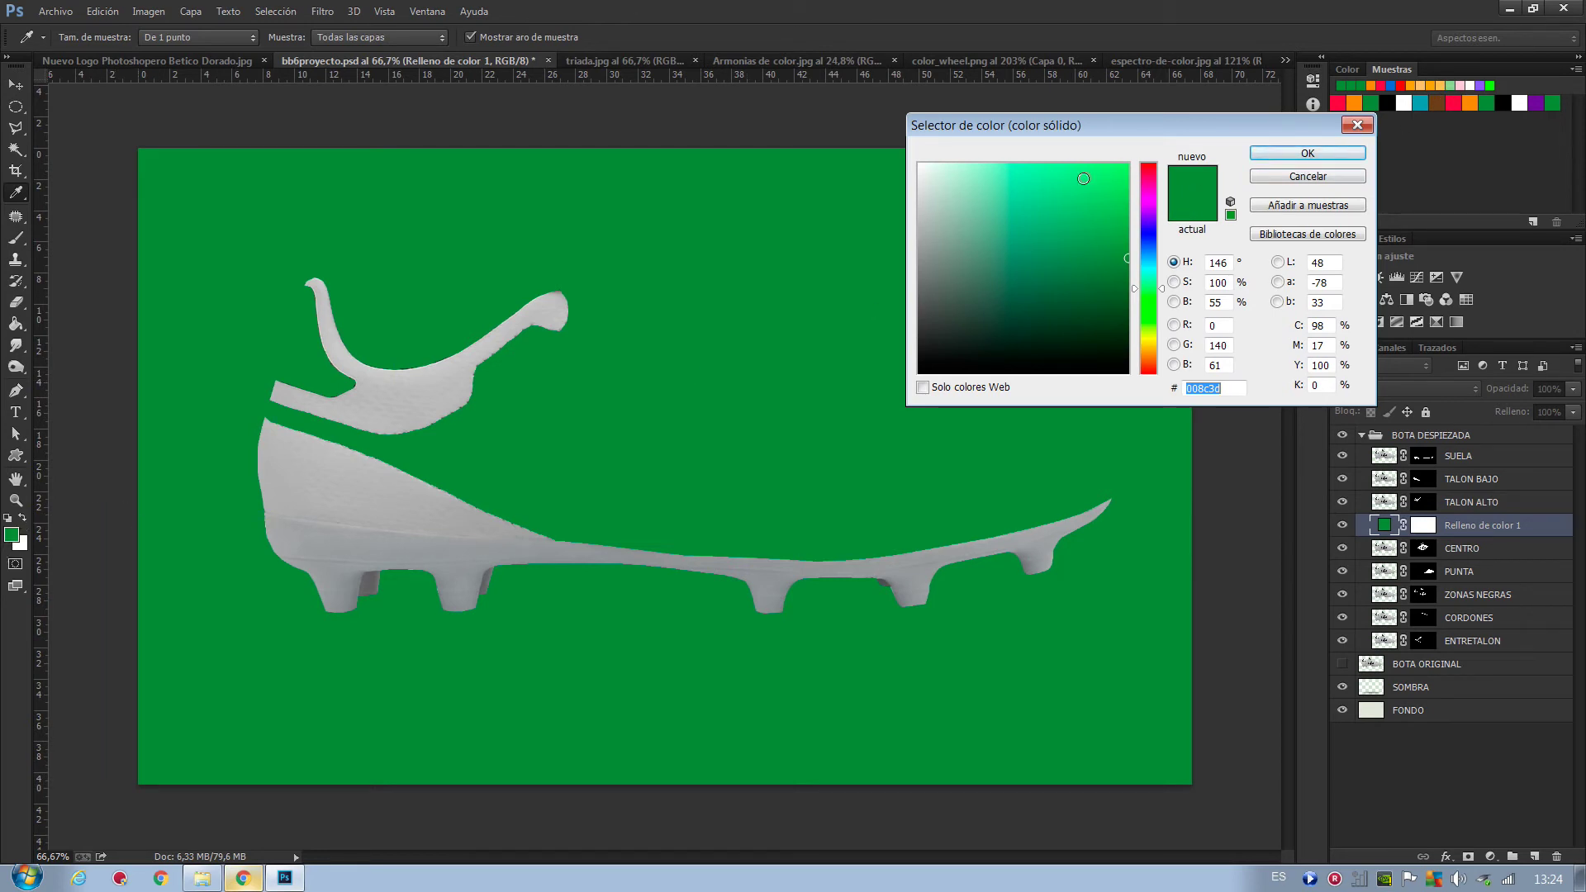
click(1302, 154)
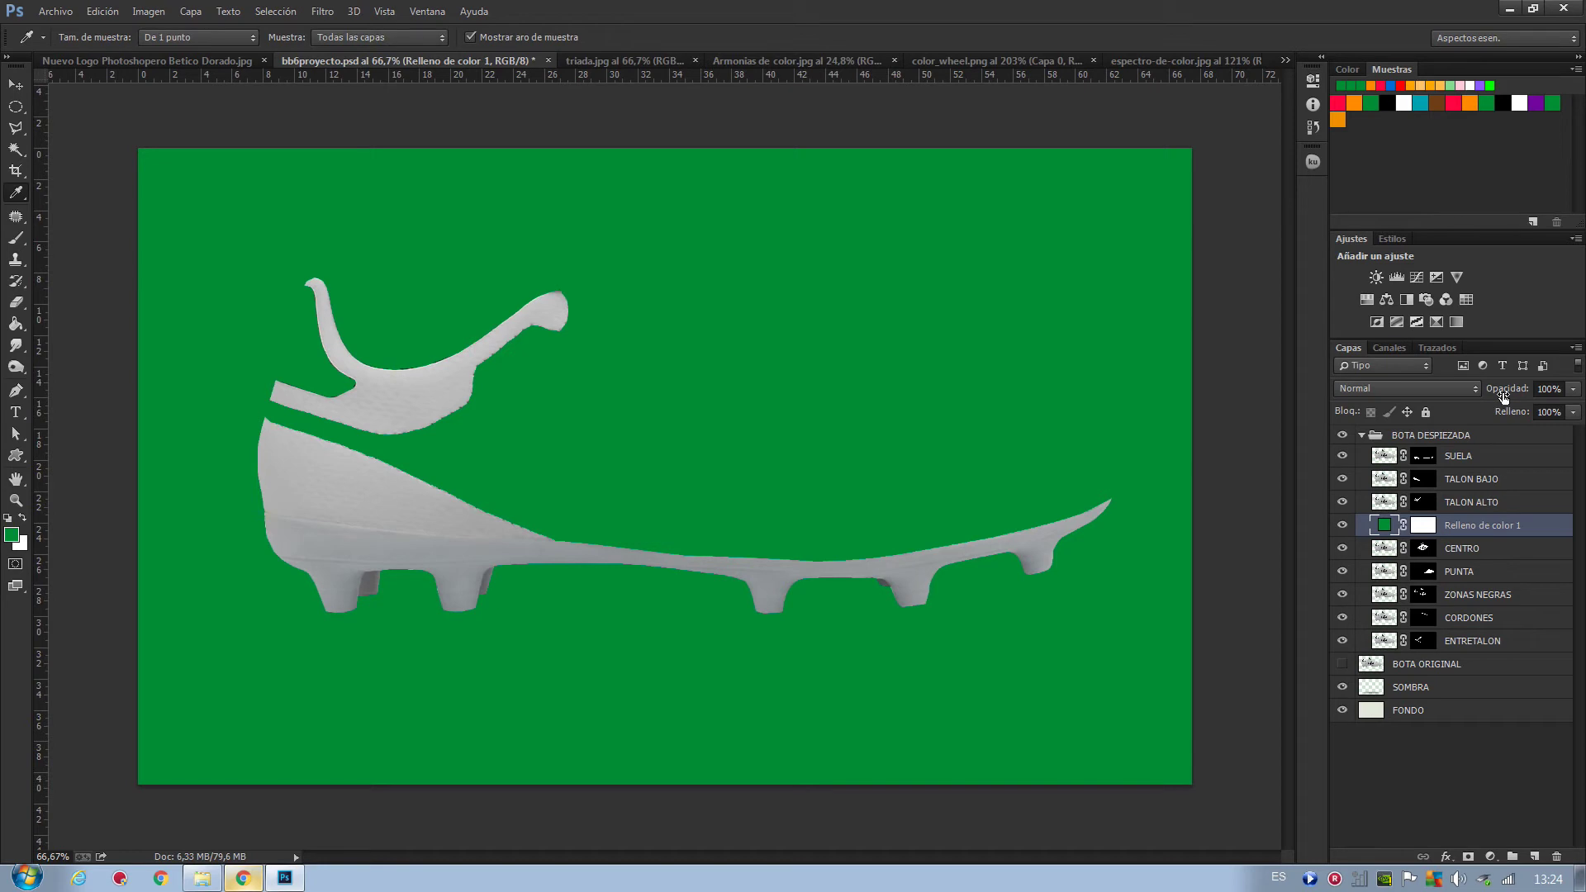
alt+click(1496, 536)
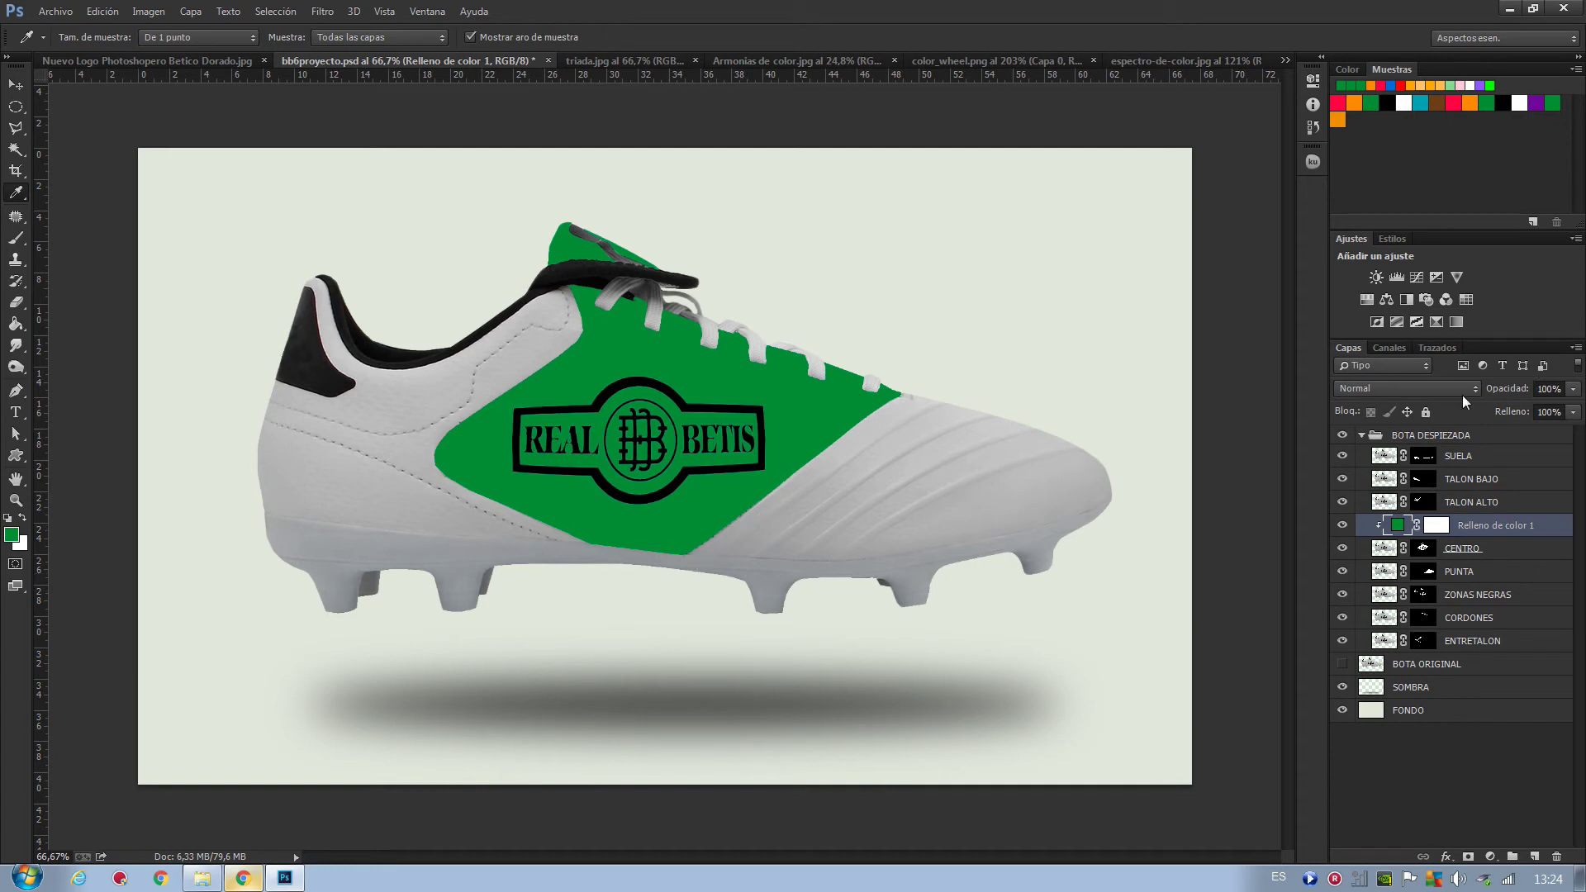
click(1391, 390)
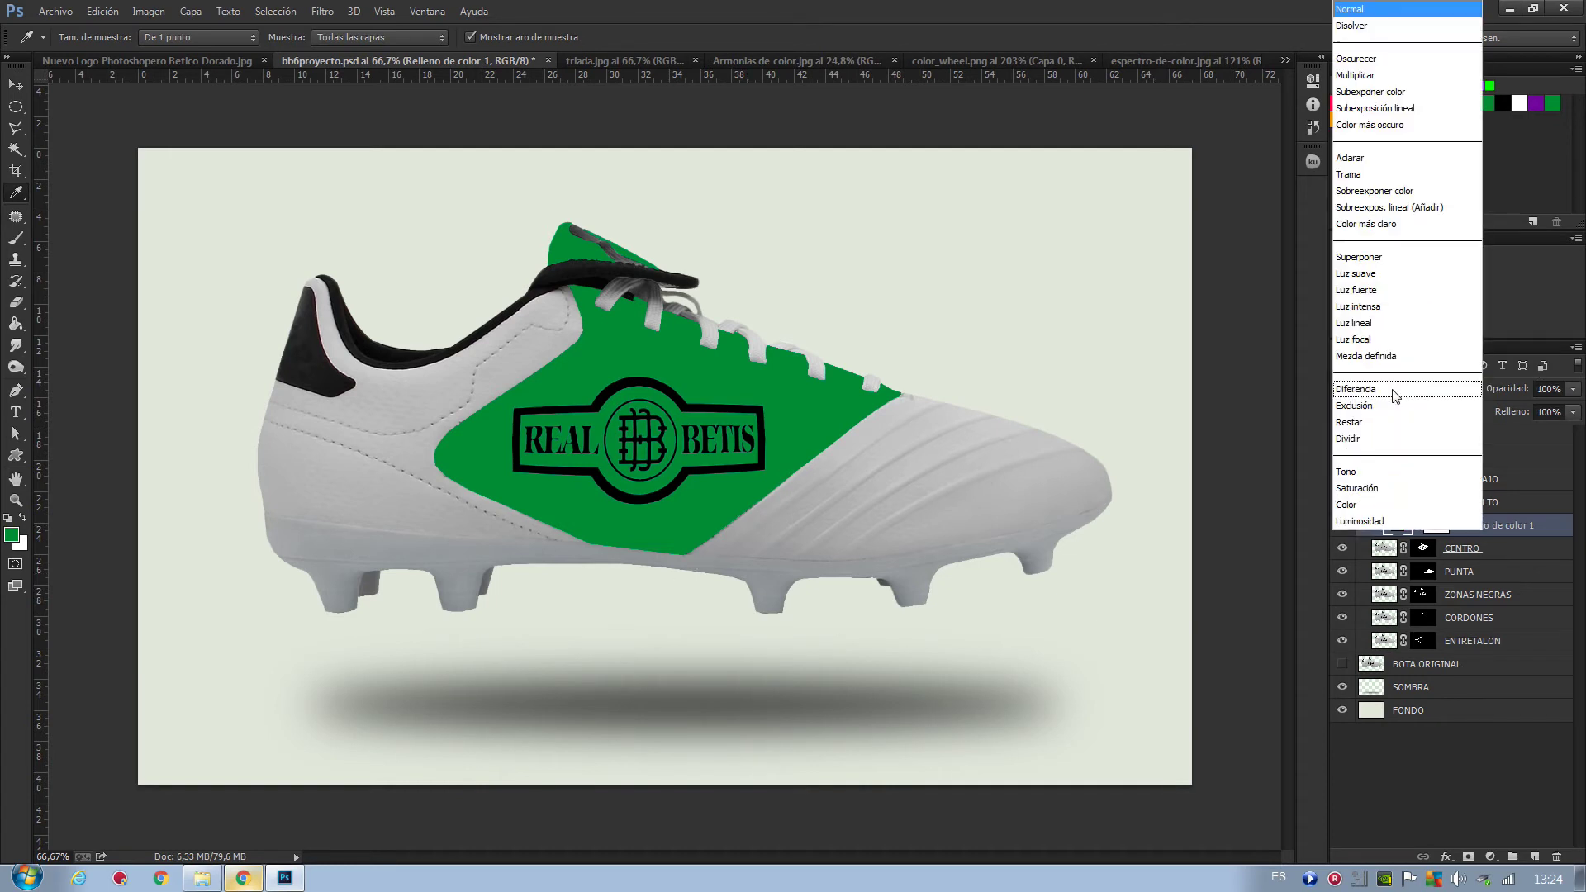
click(1375, 72)
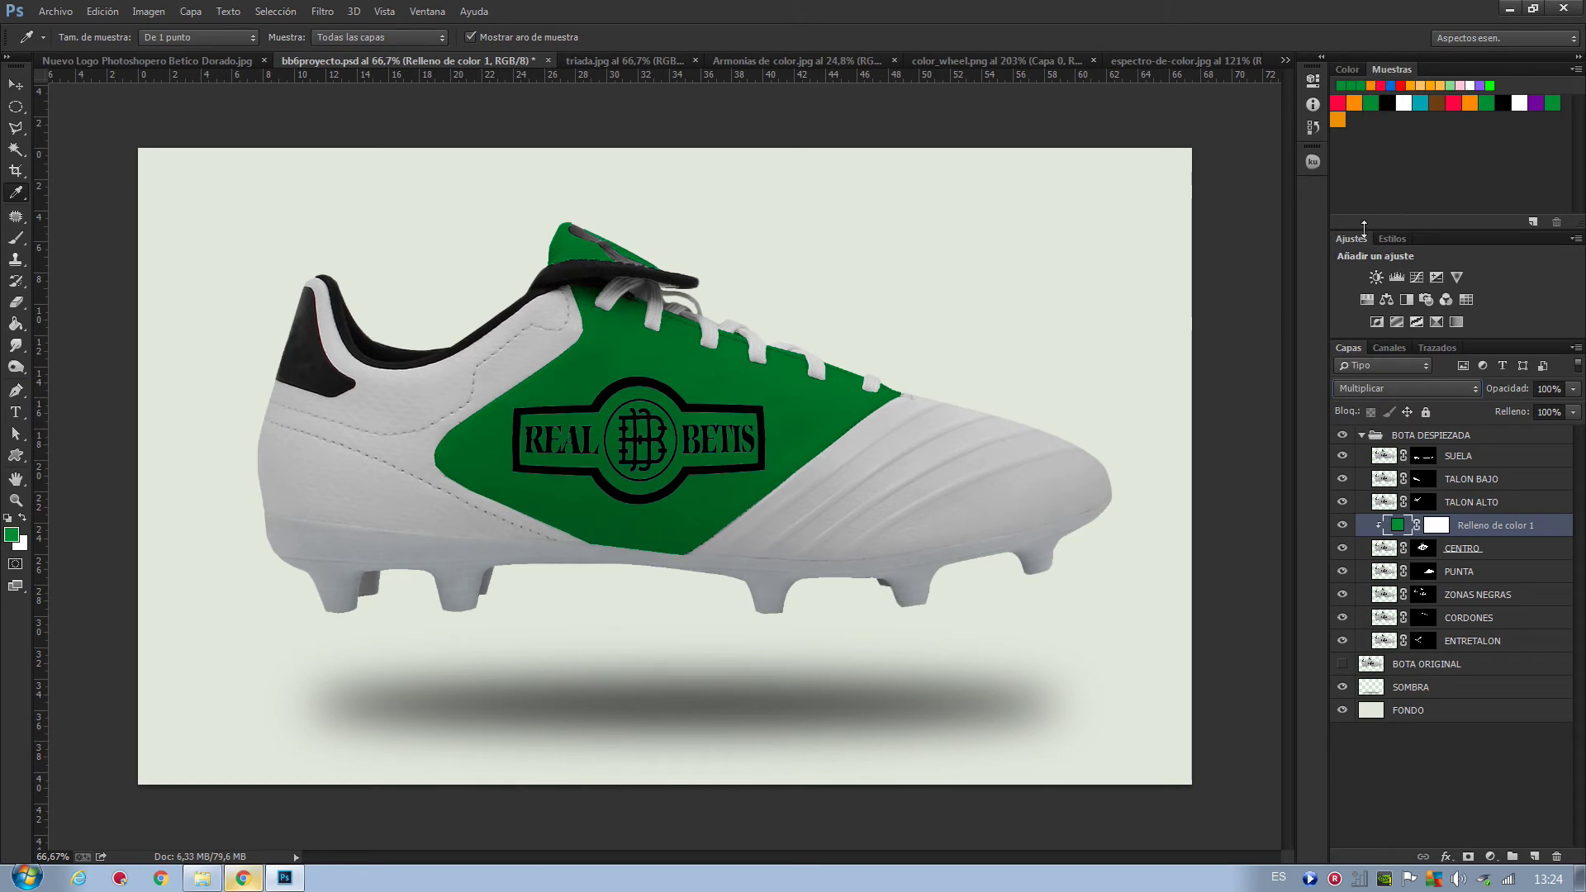
click(1405, 385)
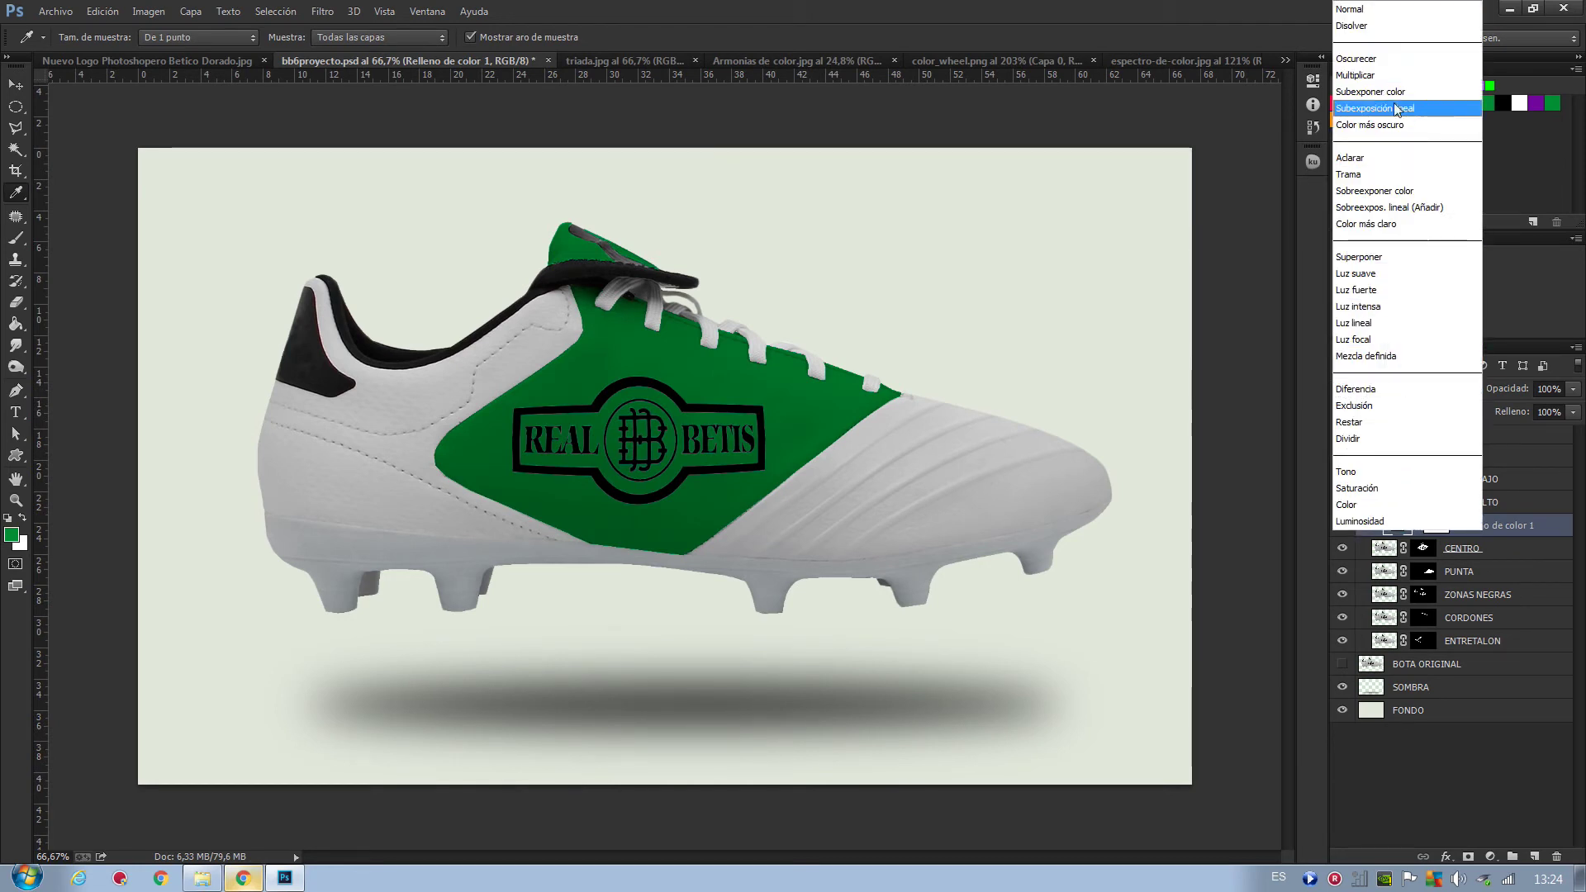
click(1361, 92)
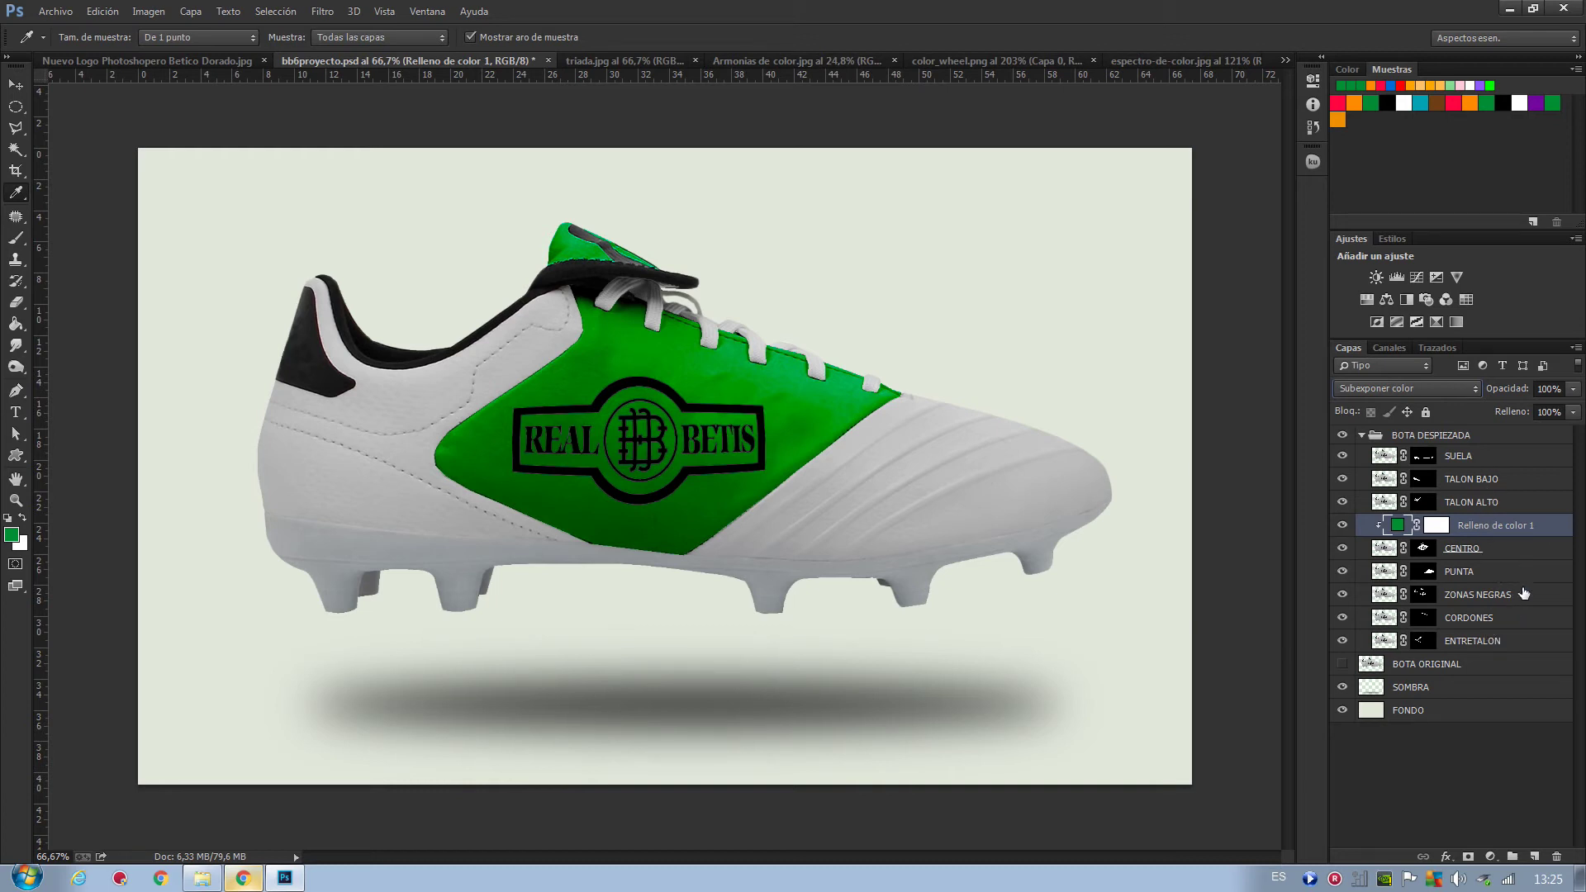
click(1468, 643)
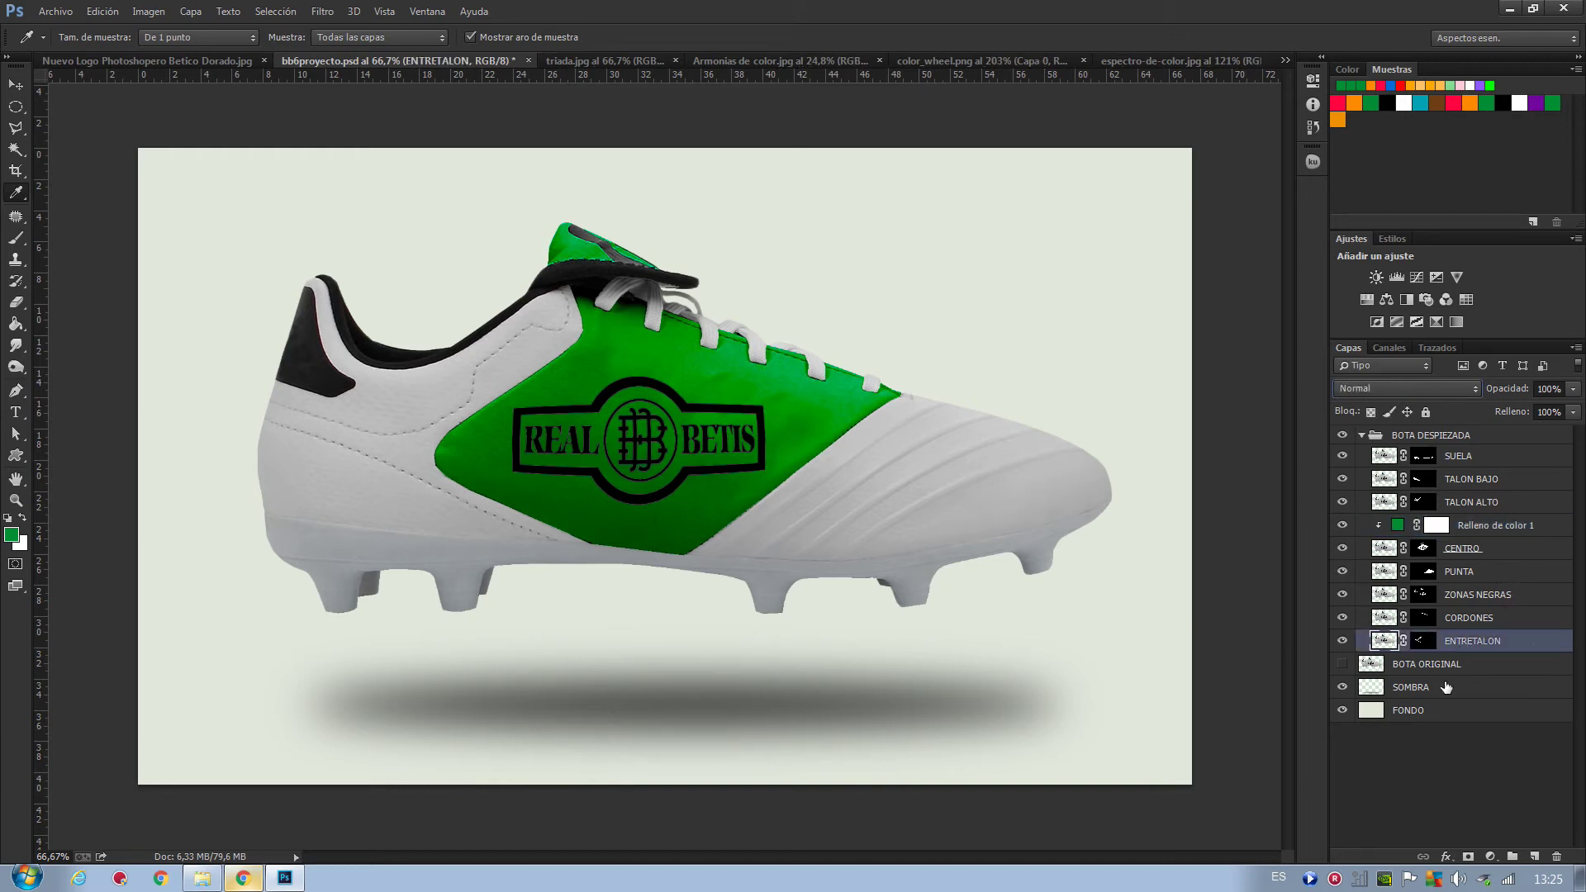
- Add a green Solid Color fill clipped to ENTRETALON, blended in Color Burn
click(1490, 856)
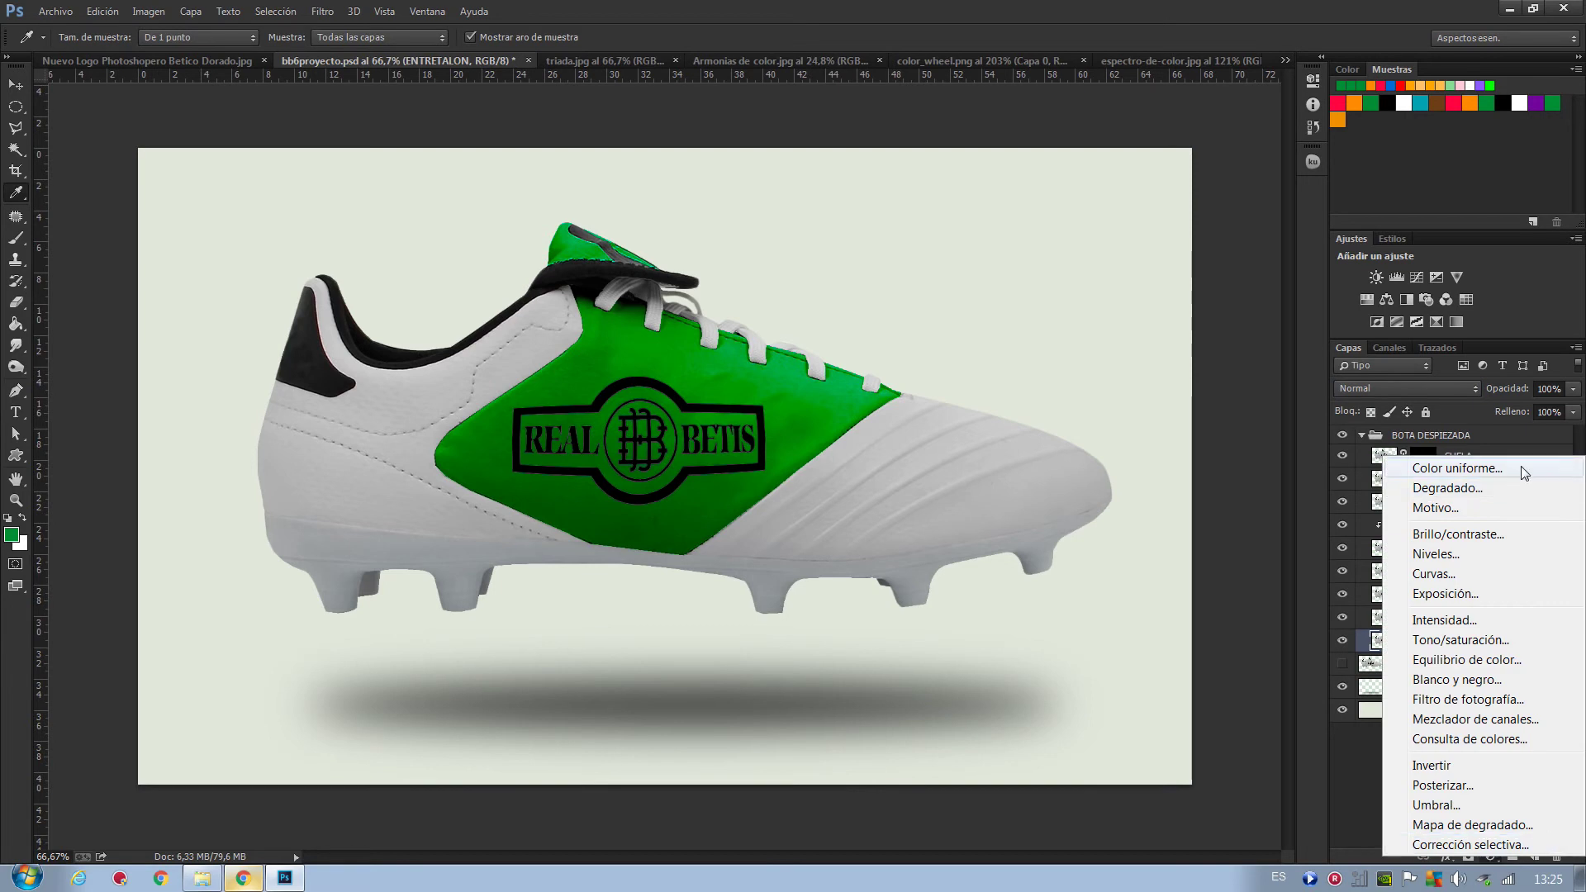
click(1524, 472)
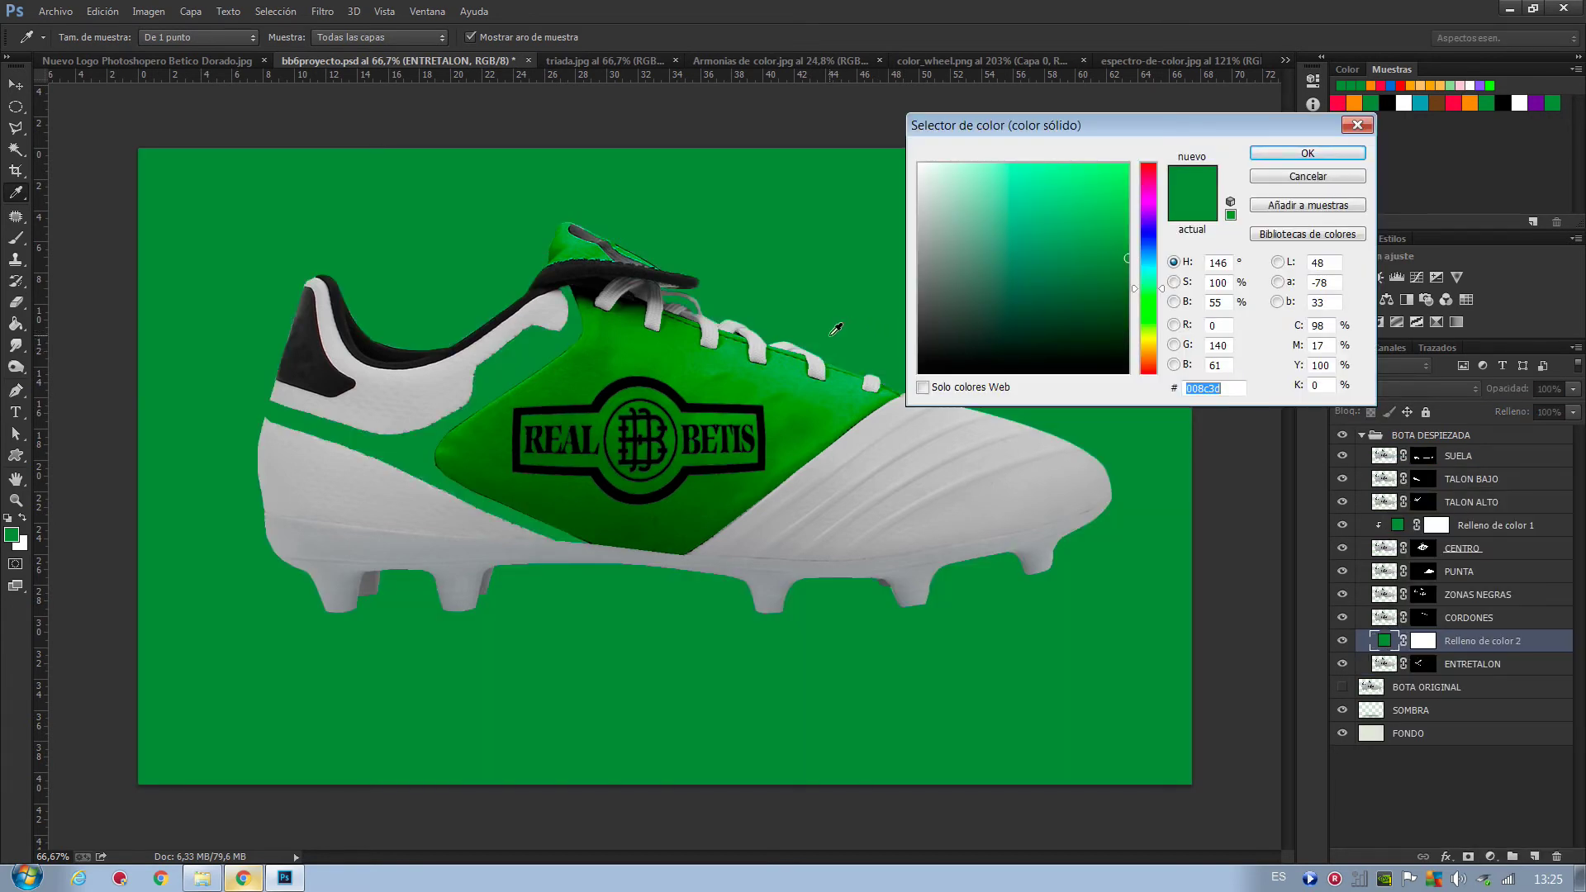
click(1307, 155)
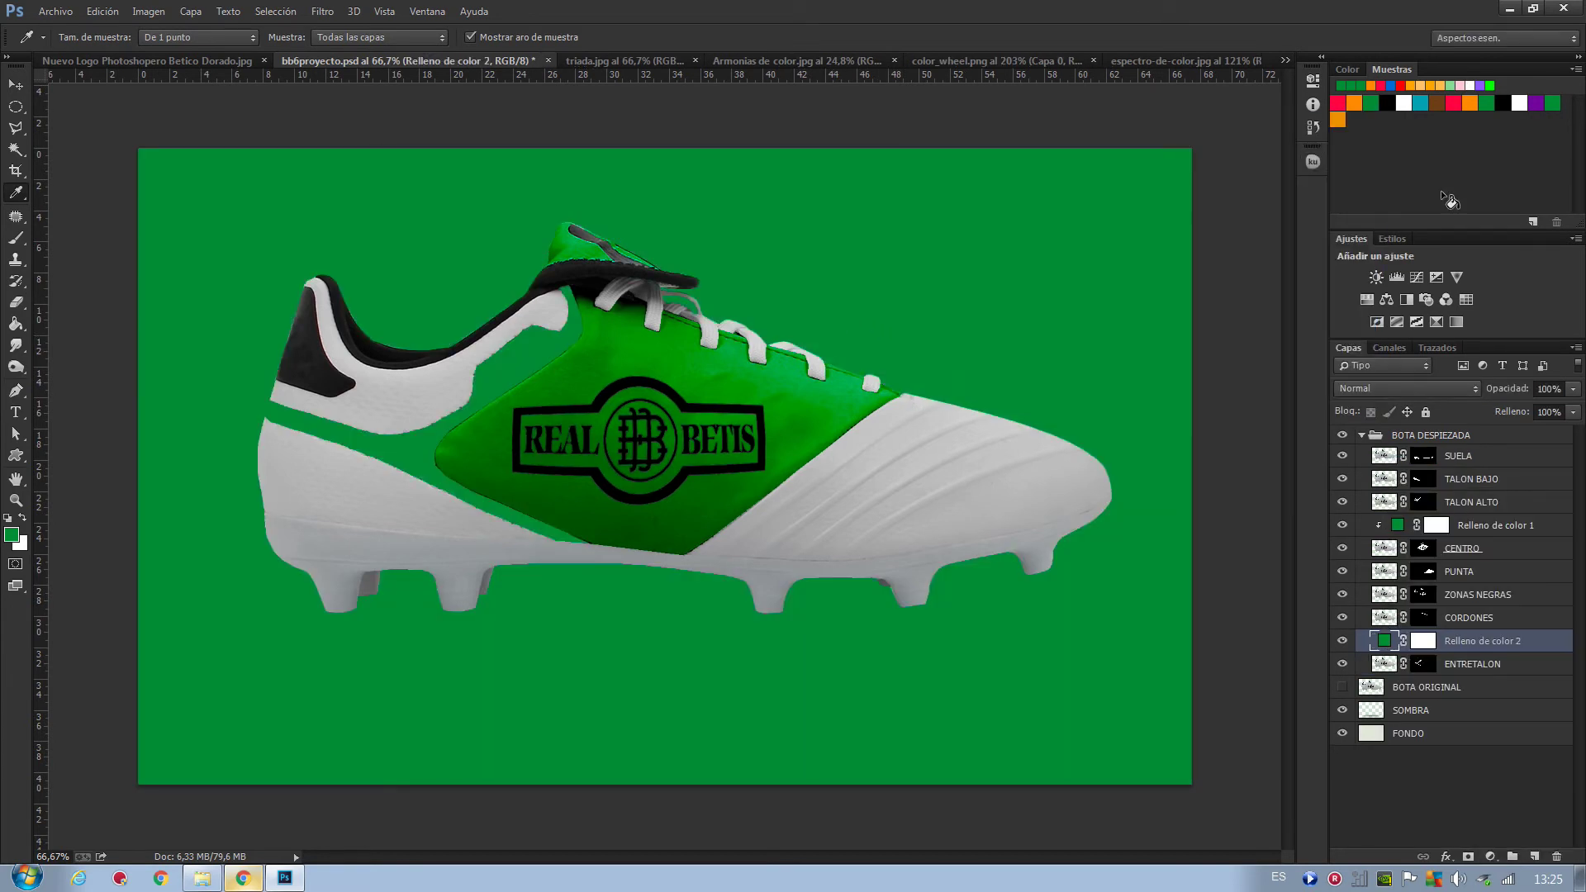
alt+click(1508, 651)
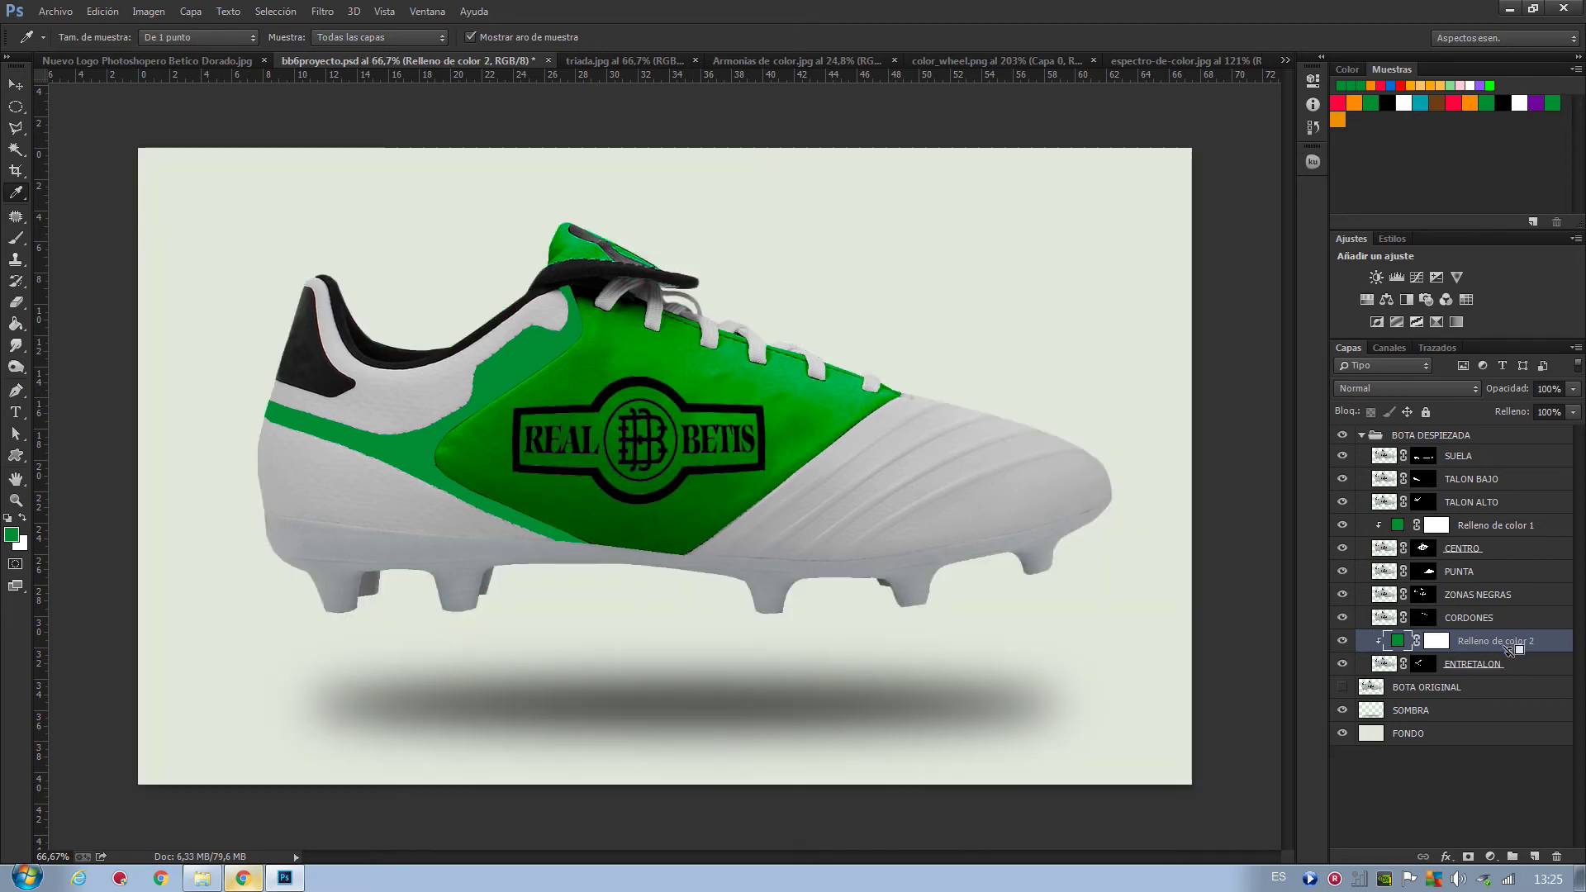
click(1391, 391)
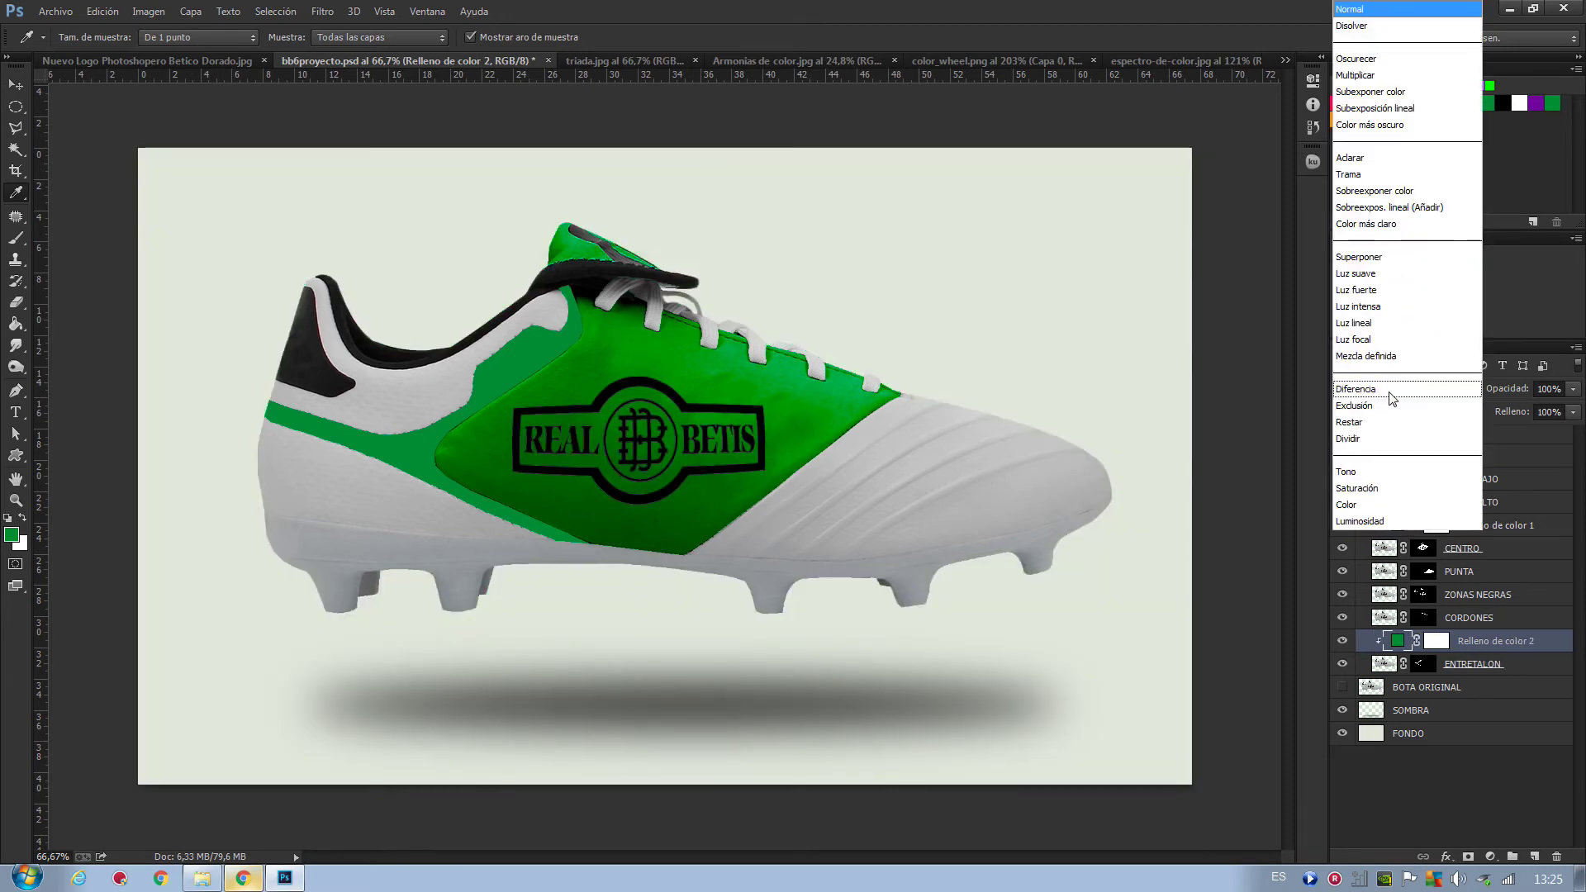
click(1351, 93)
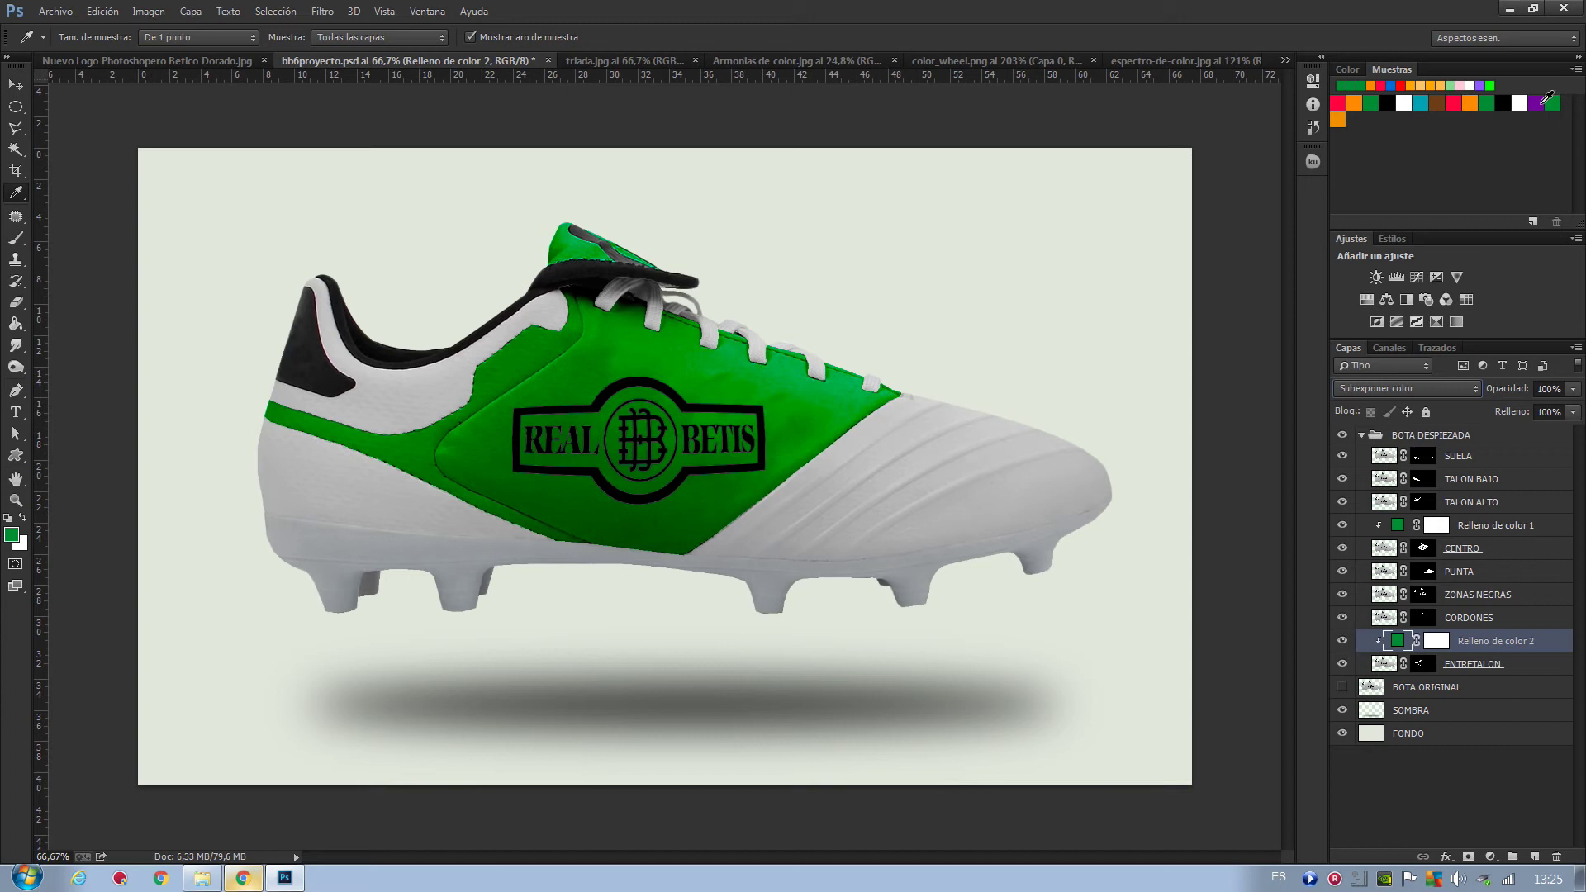
click(1538, 102)
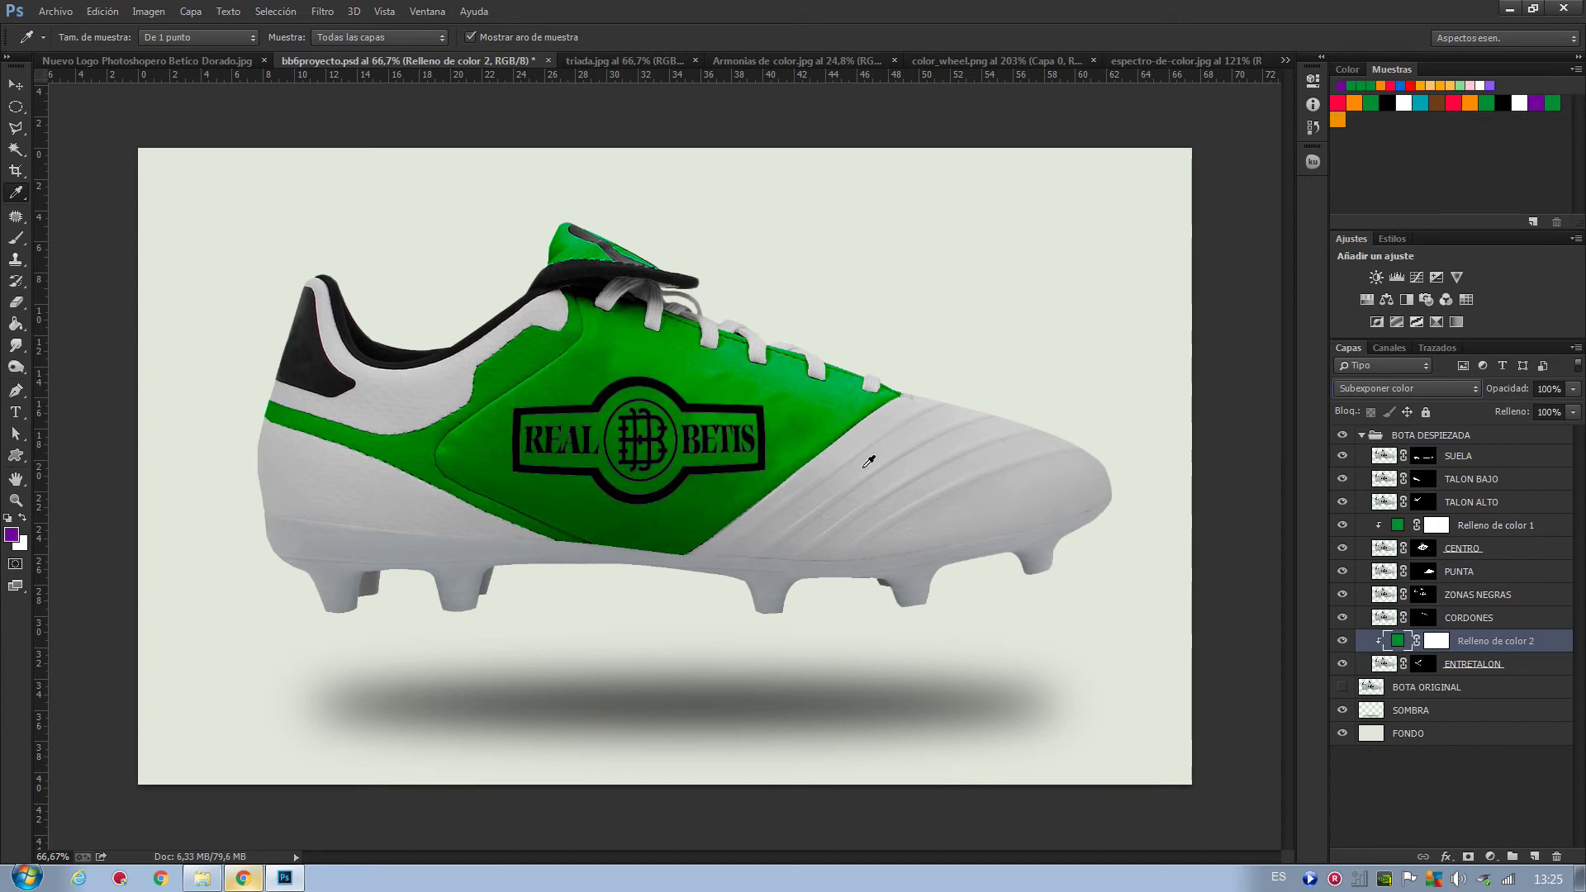
- Add a purple Solid Color fill clipped to the PUNTA toe layer, in Color Burn mode
click(1464, 575)
click(1489, 857)
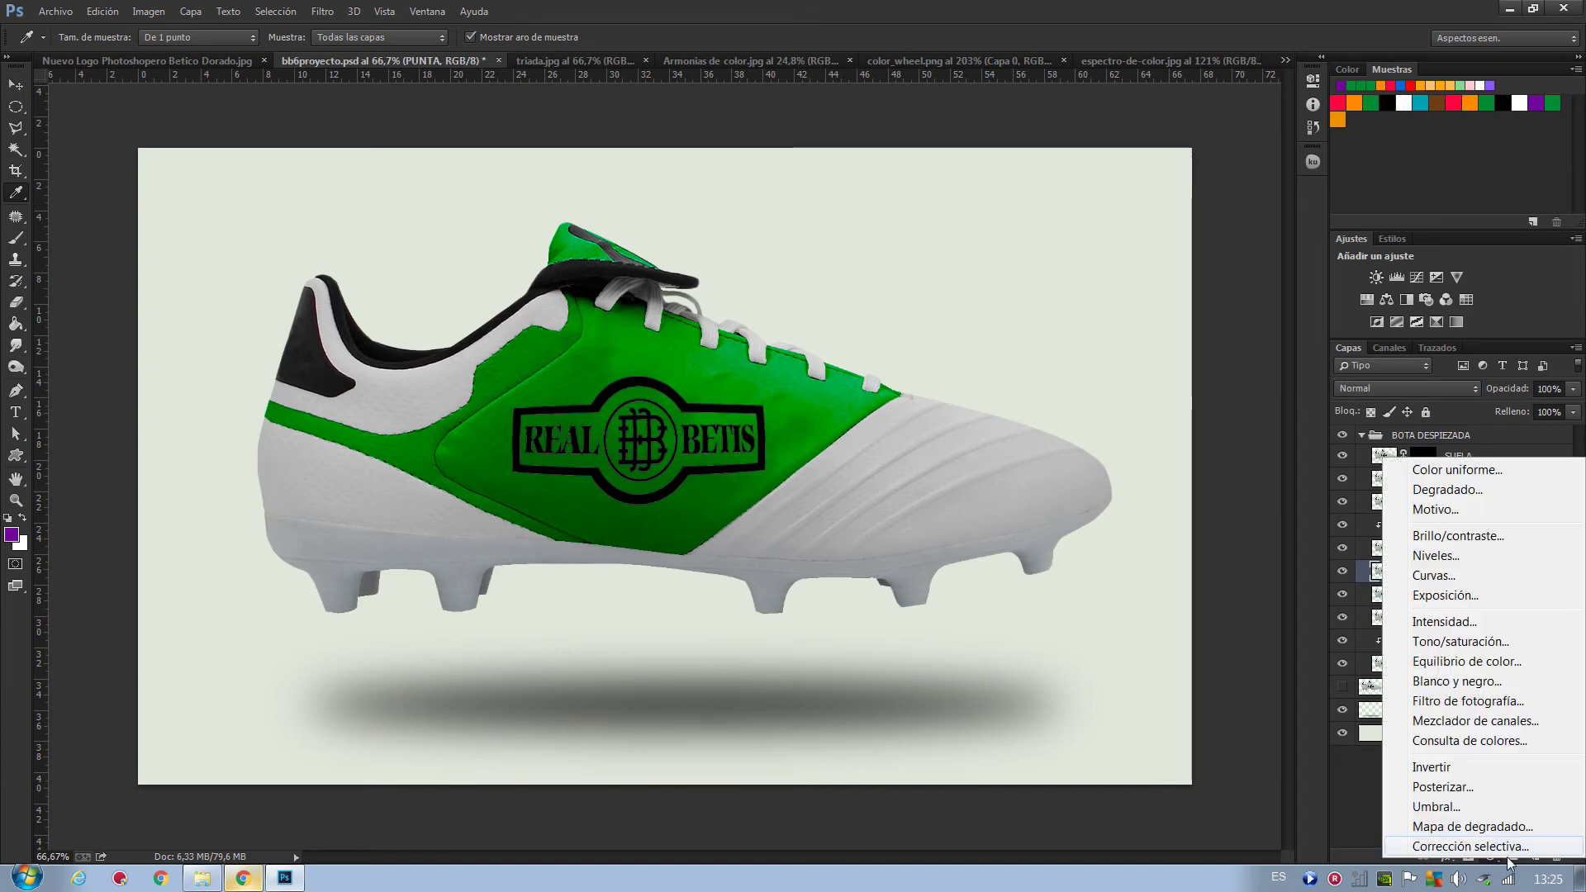
click(1431, 471)
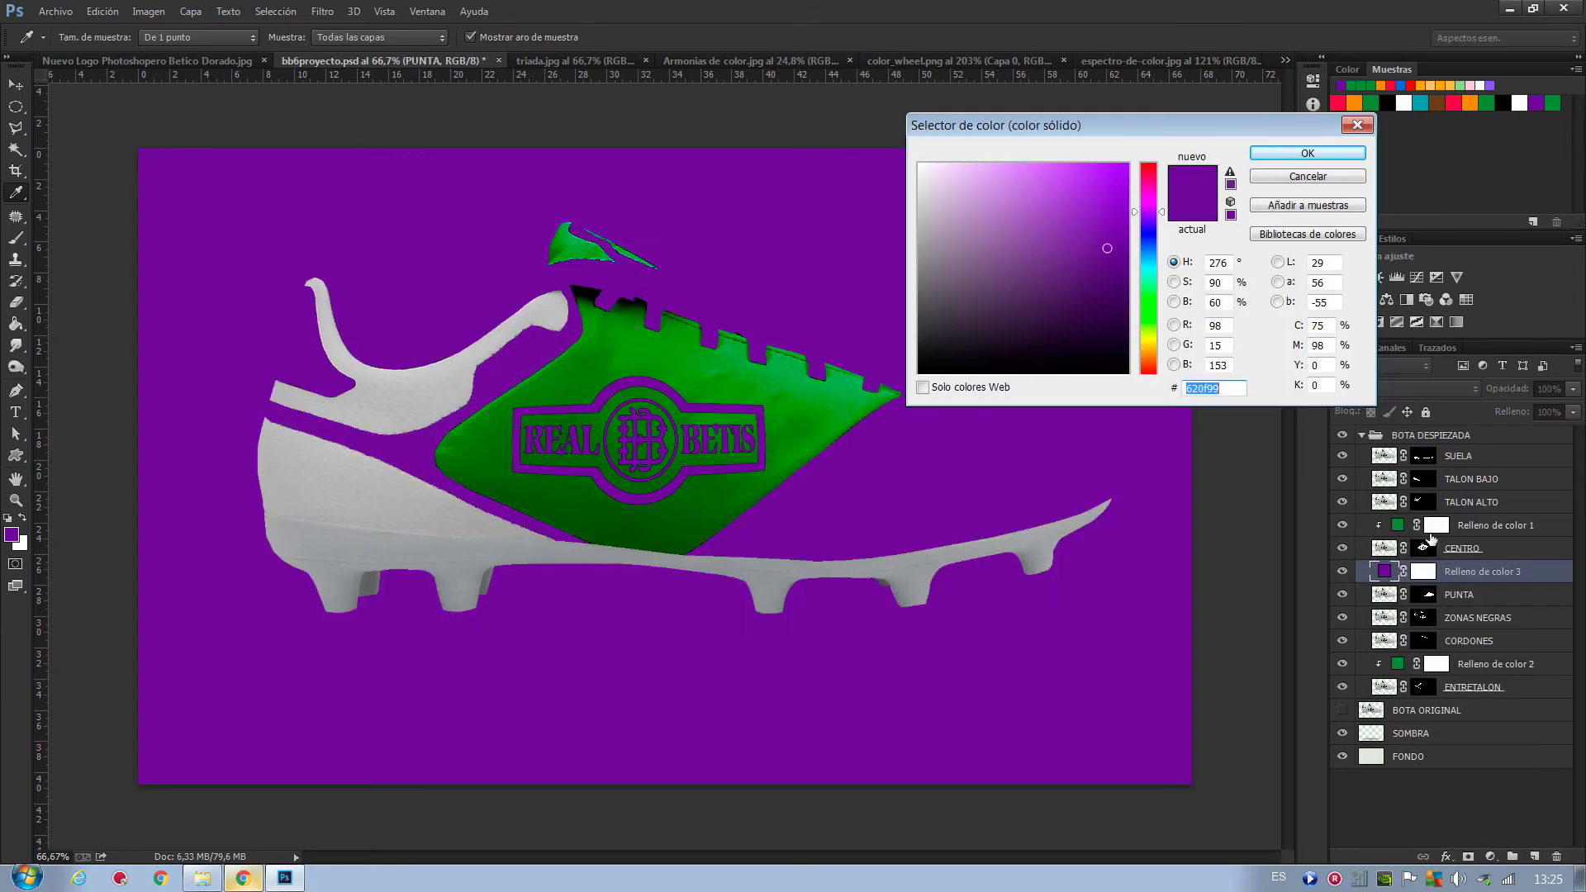
click(1308, 154)
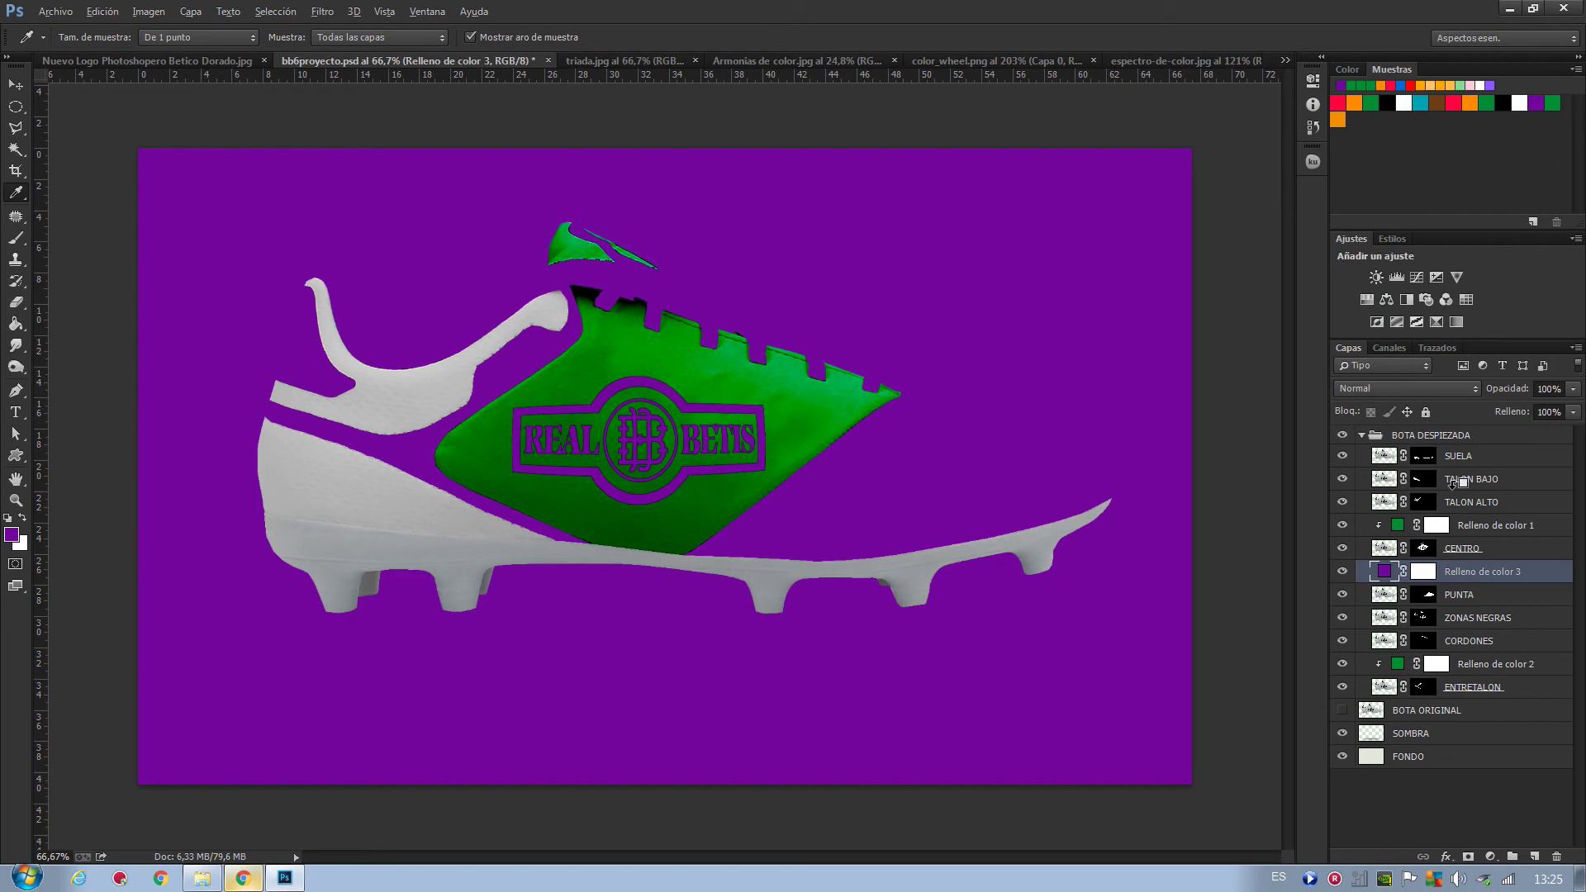
alt+click(1513, 582)
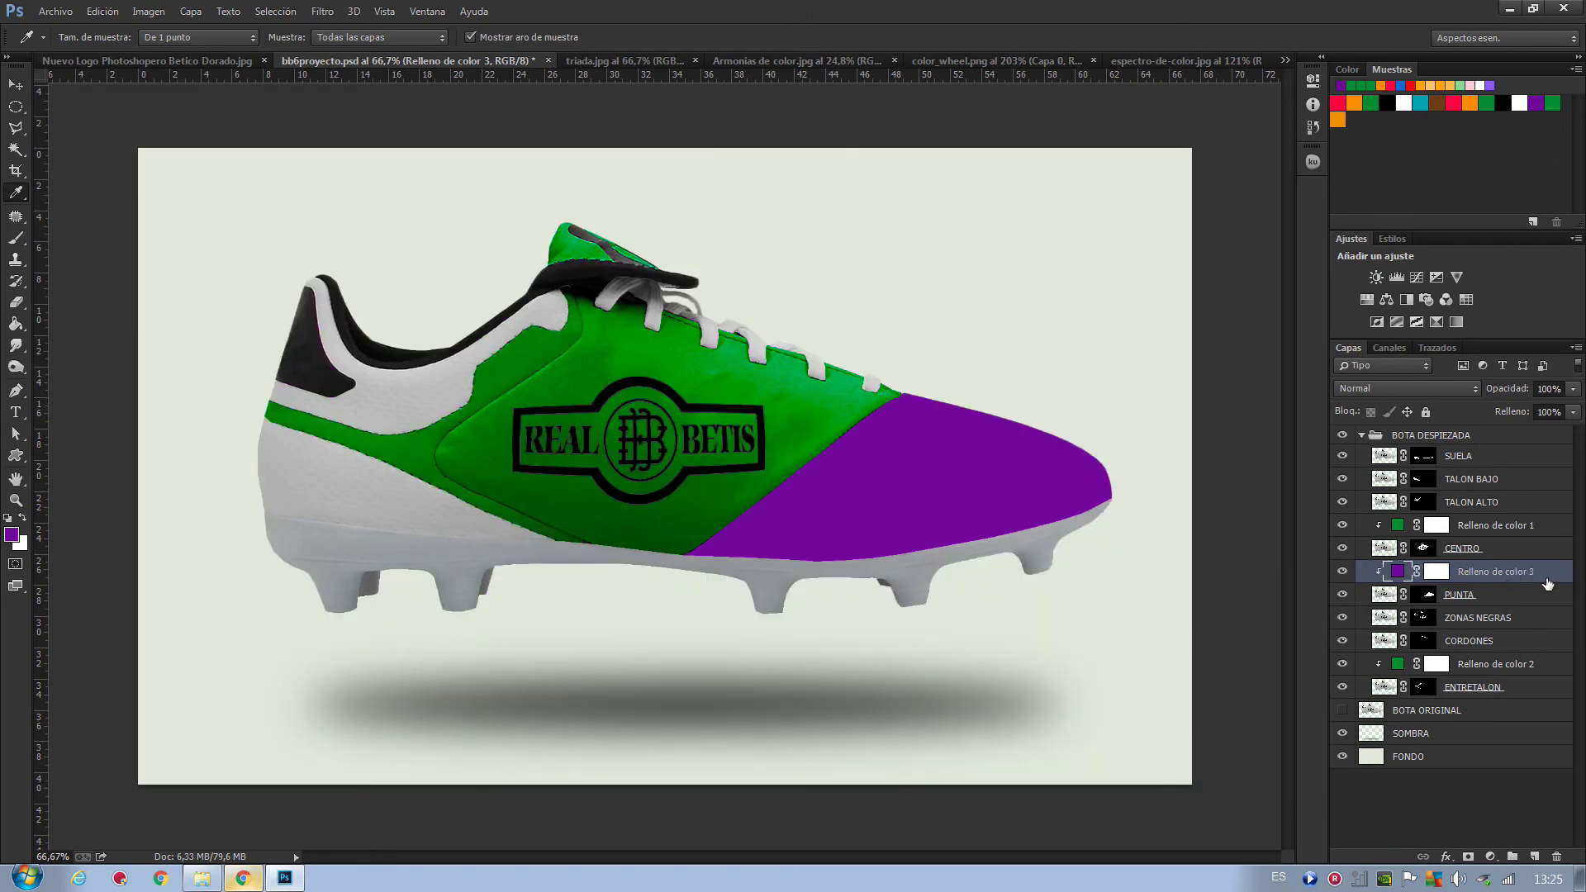
click(1379, 391)
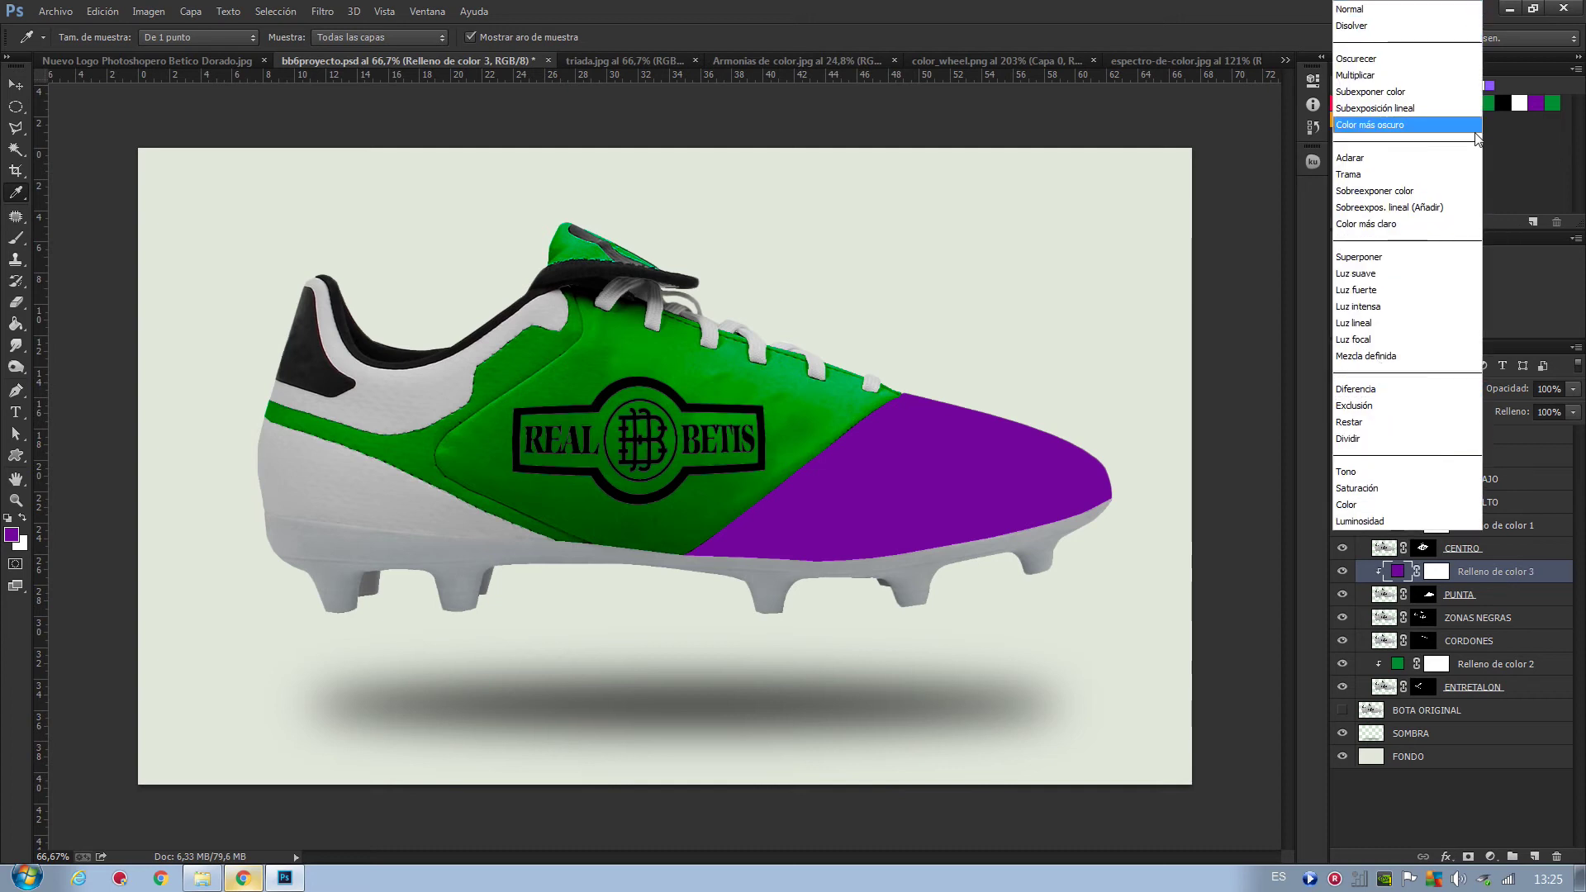
click(1362, 92)
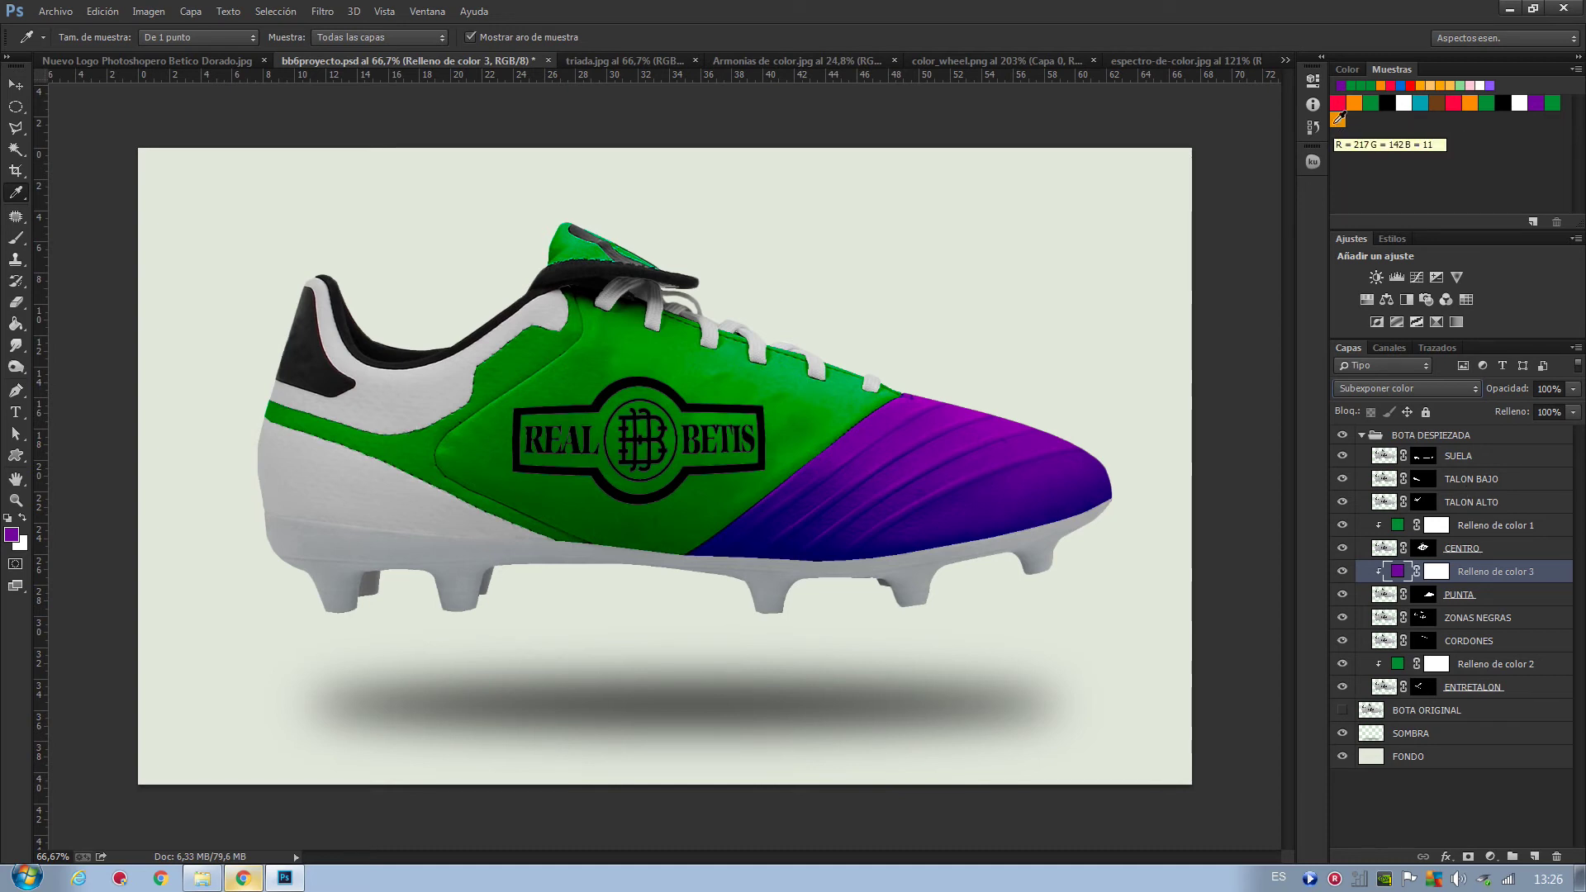
- Group the TALON BAJO and TALON ALTO heel layers together
click(1475, 486)
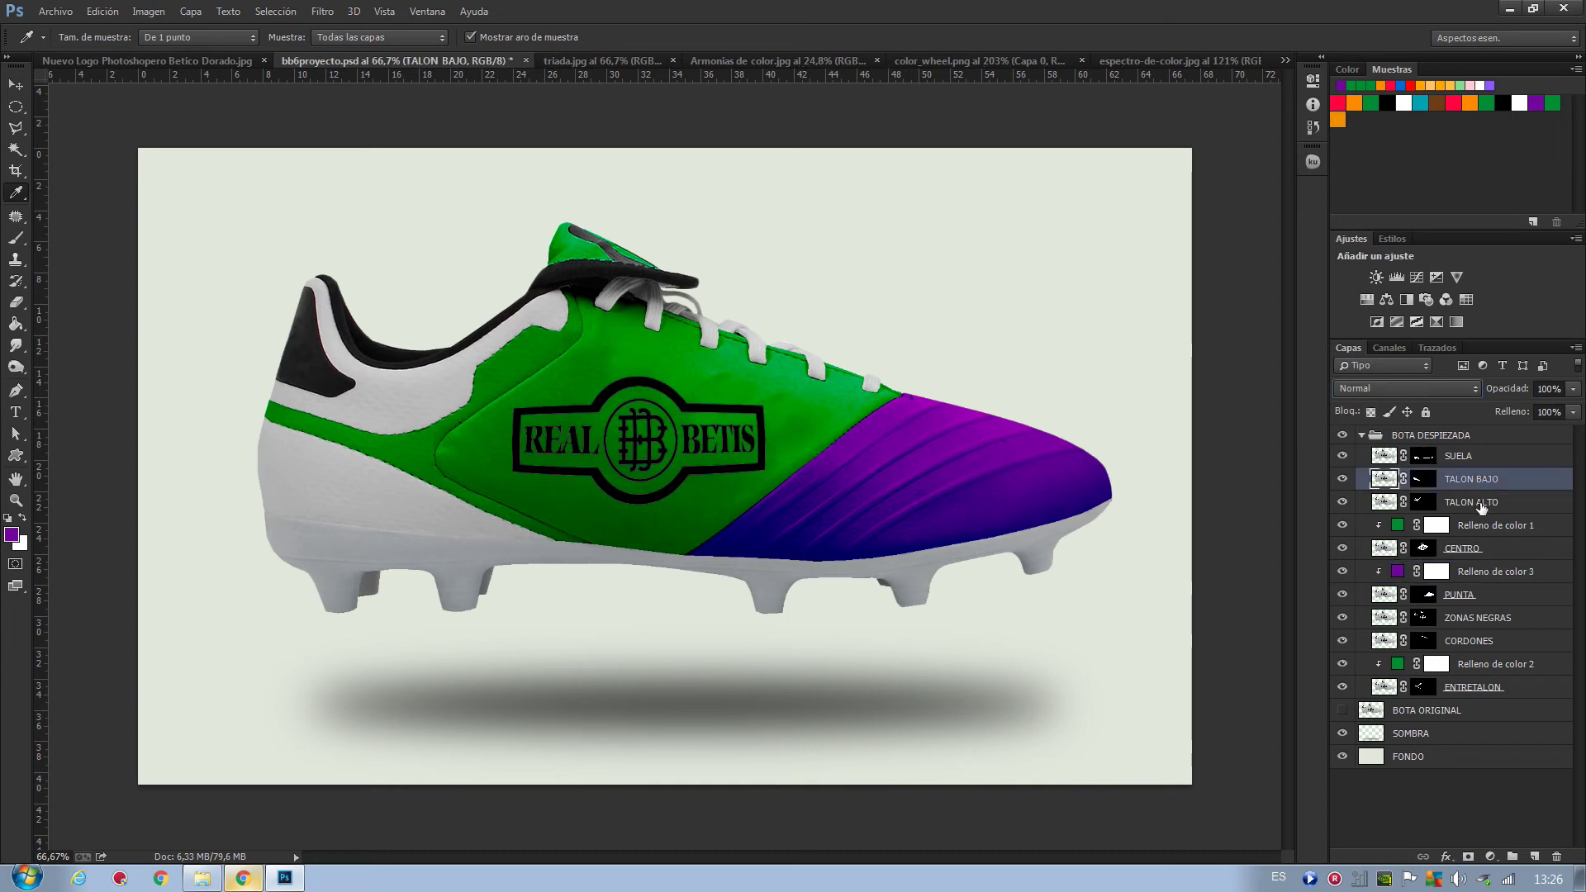
shift+click(1482, 502)
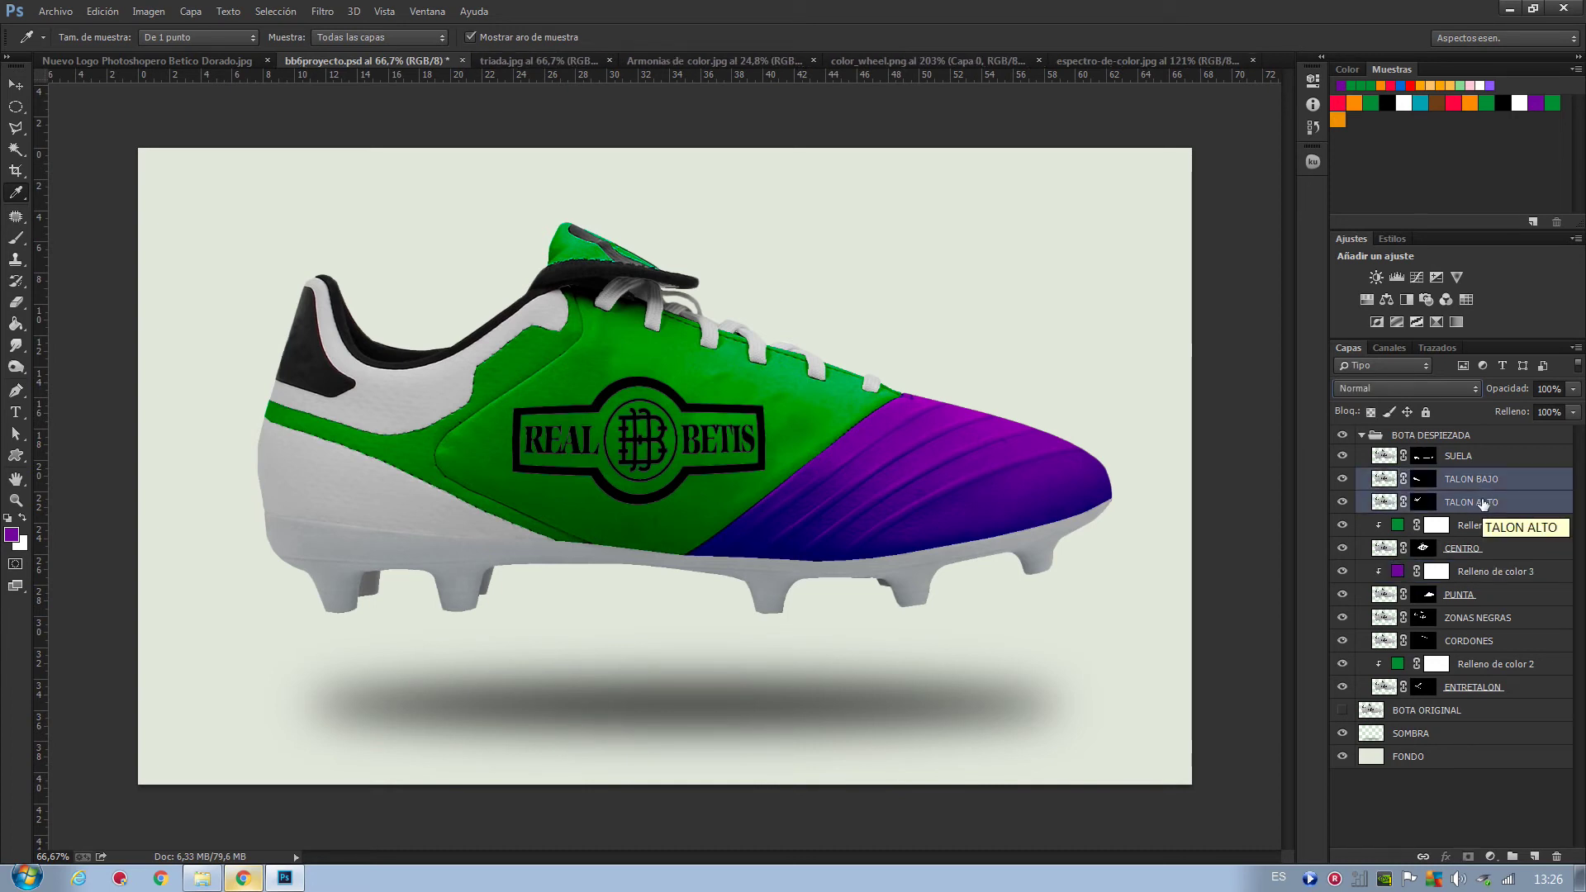
key(ctrl+g)
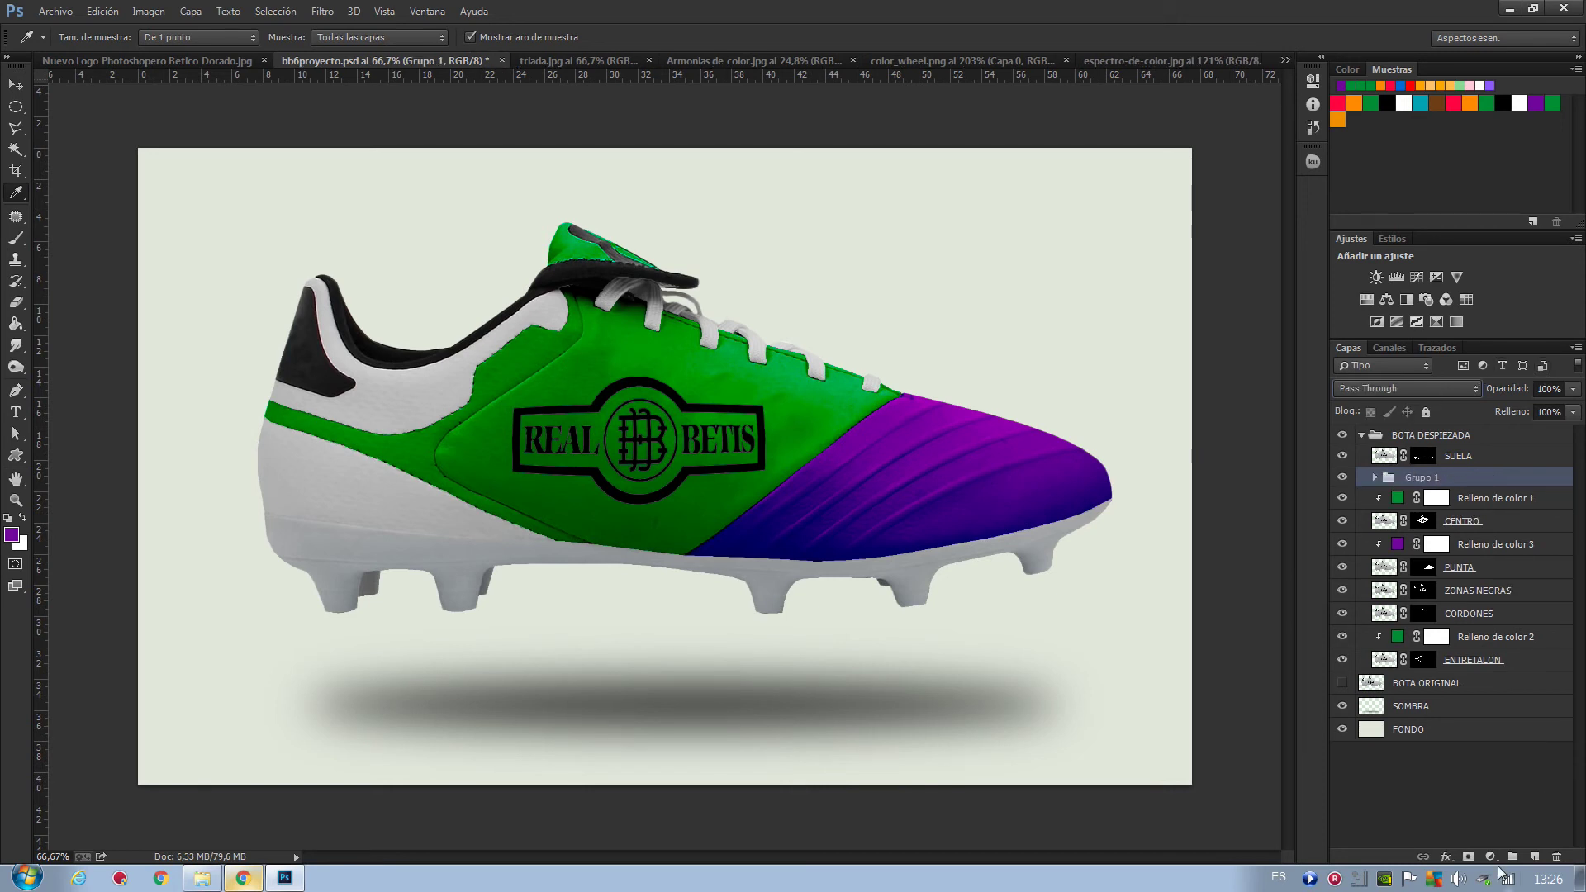
- Add an orange Solid Color fill clipped to the heel group, blended in Color Burn
click(1490, 859)
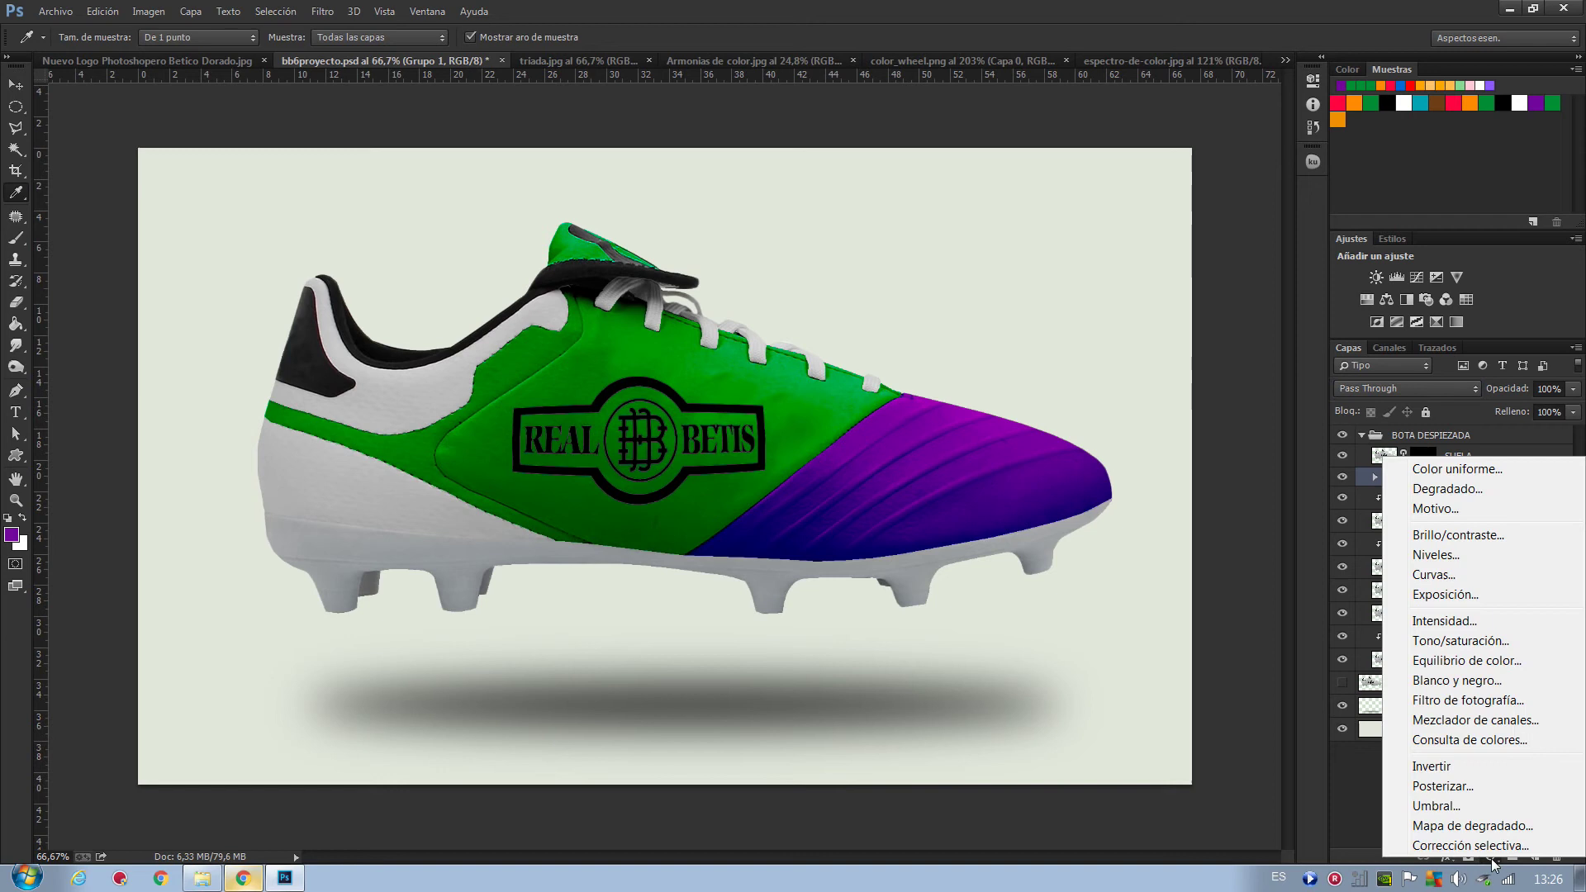
click(1446, 469)
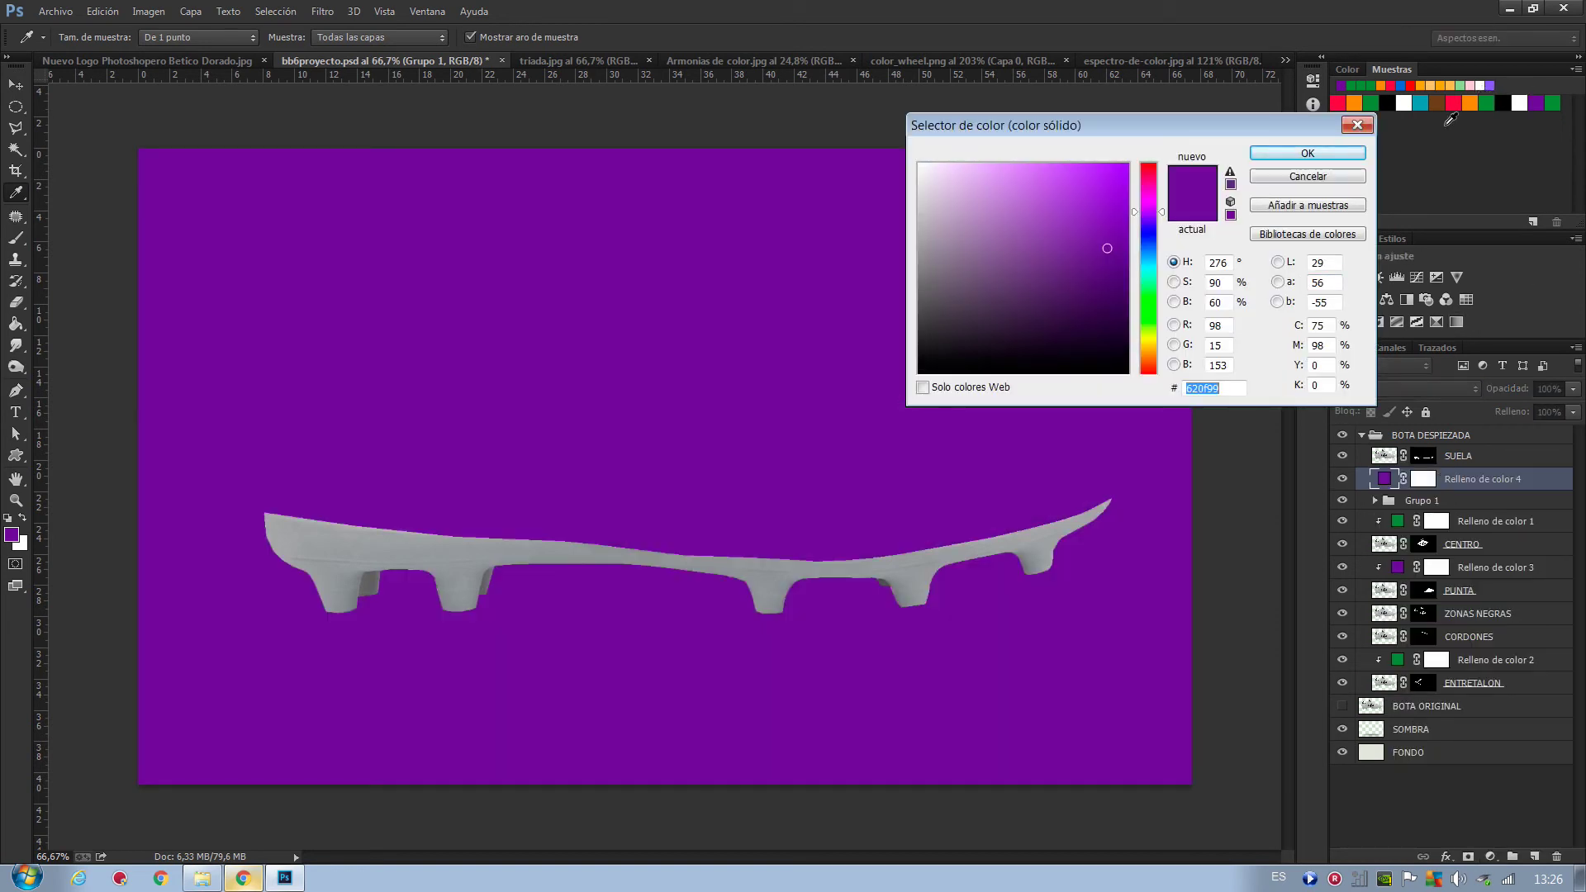
drag(1277, 125, 1196, 121)
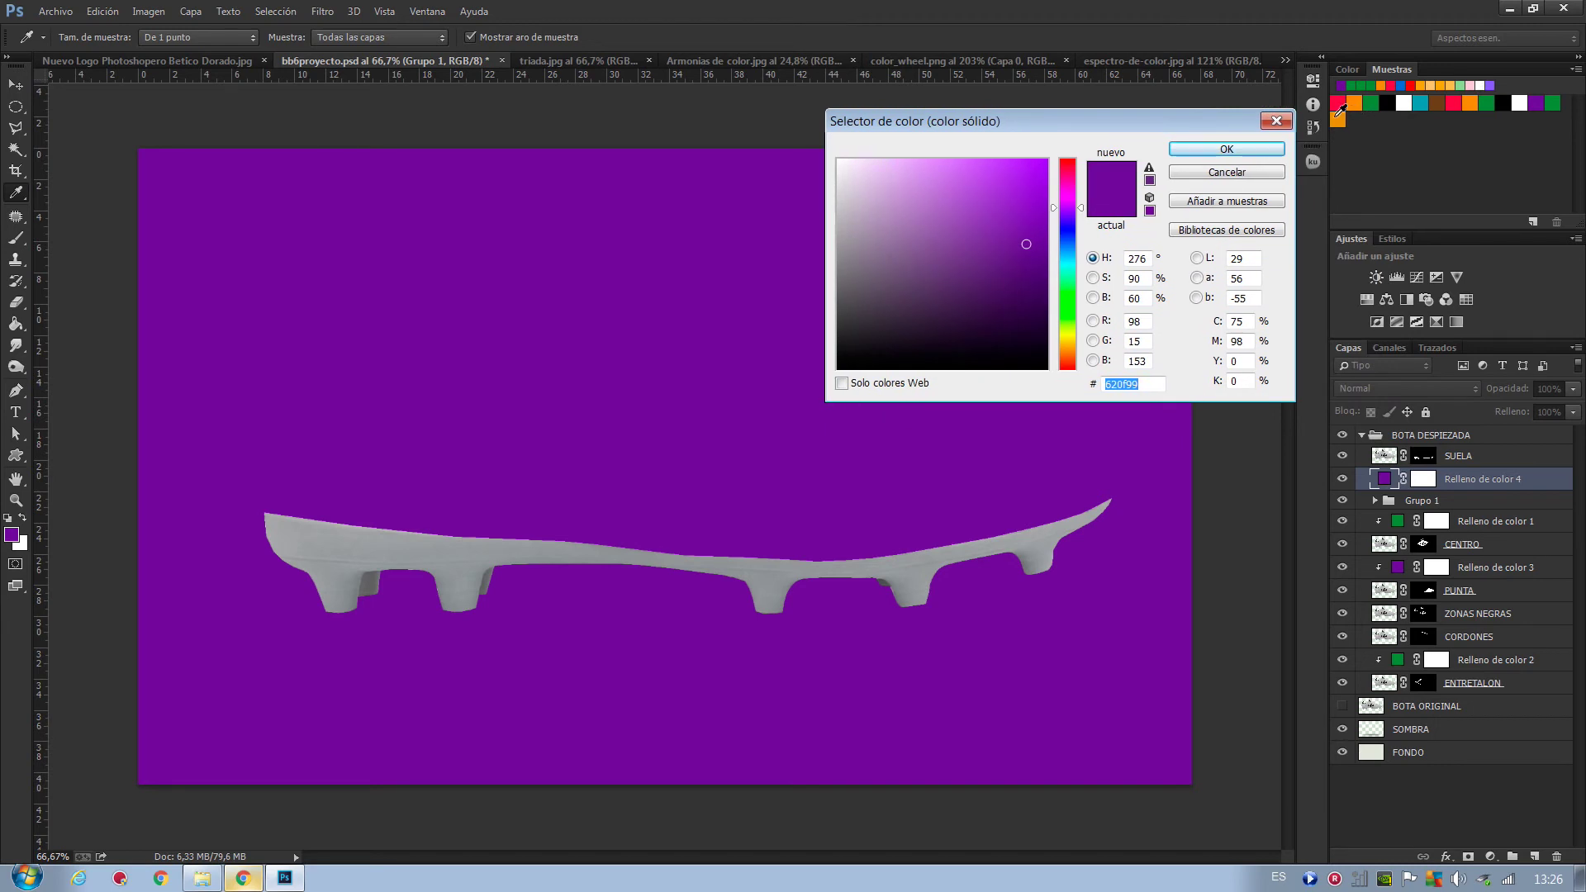
click(1336, 115)
click(1221, 156)
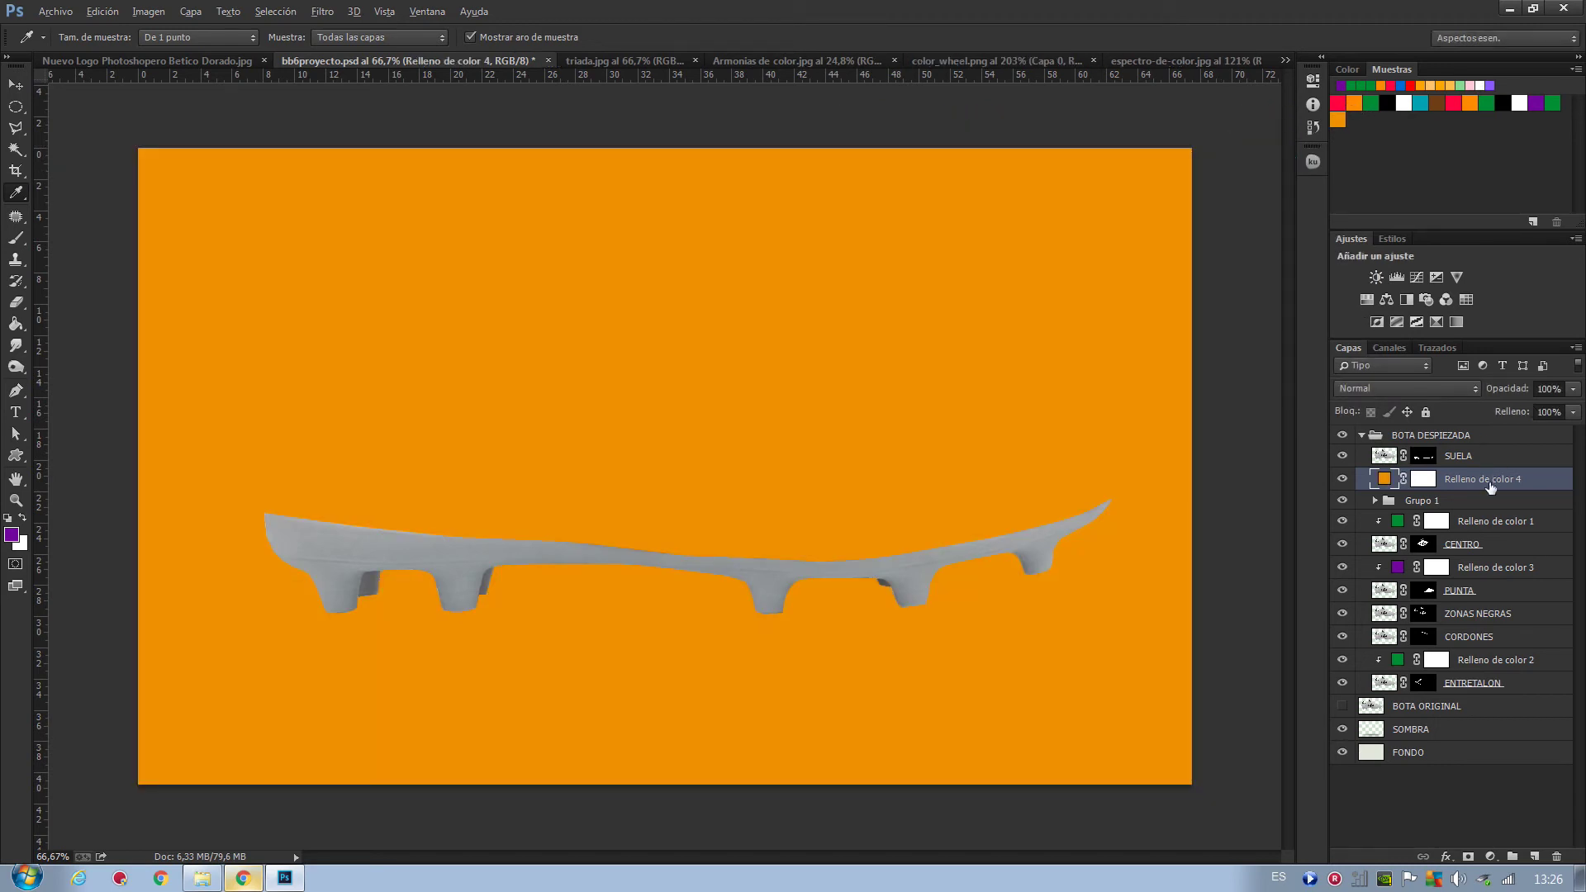
drag(1486, 482, 1491, 485)
alt+click(1496, 487)
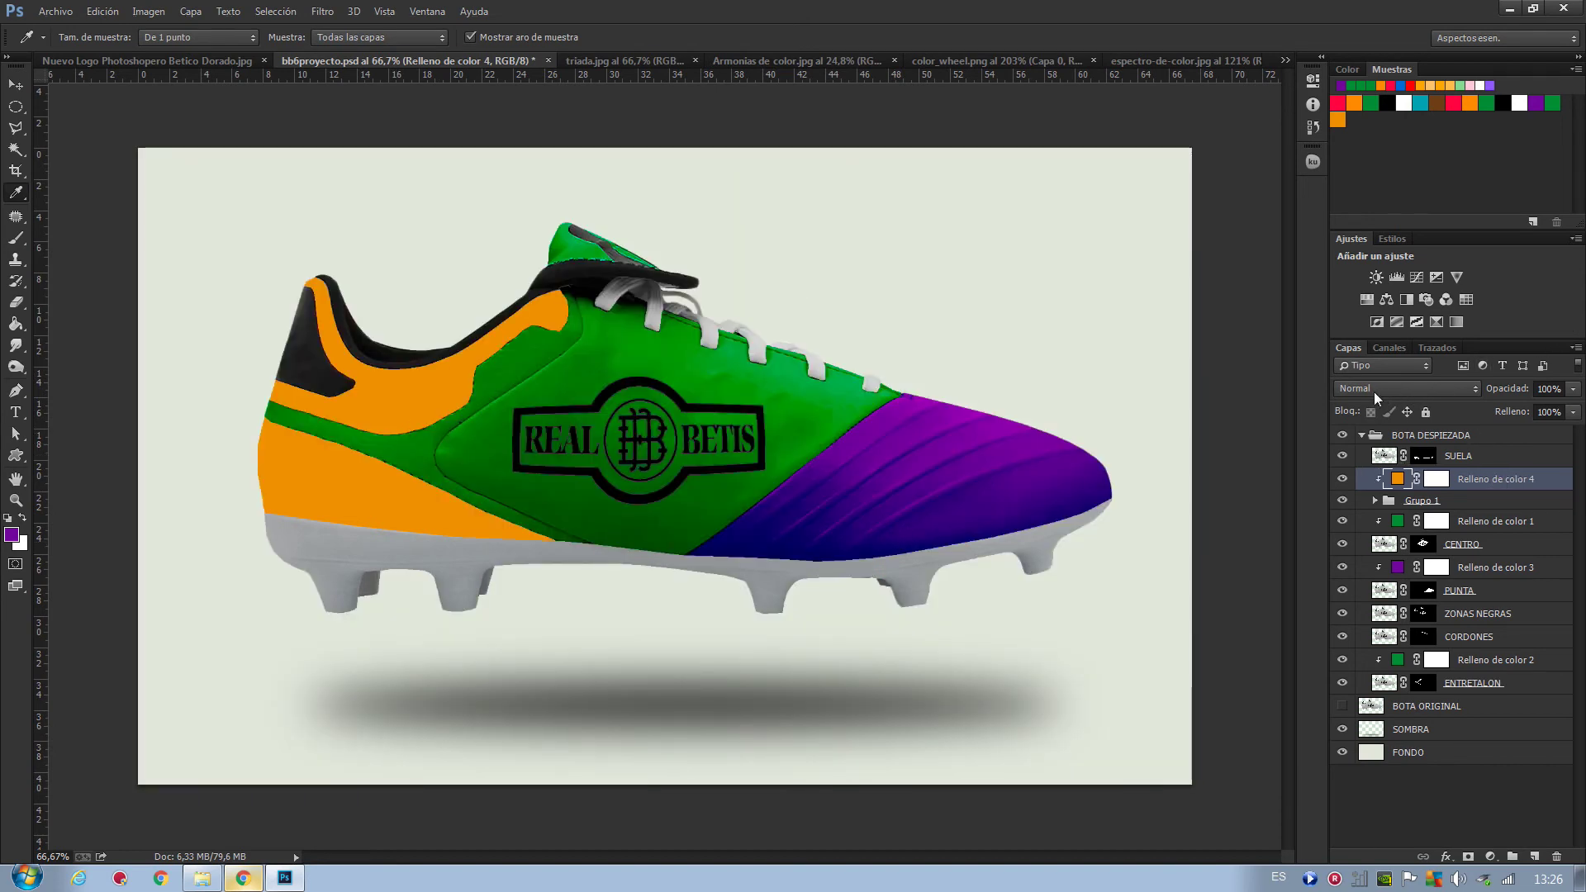
click(1374, 389)
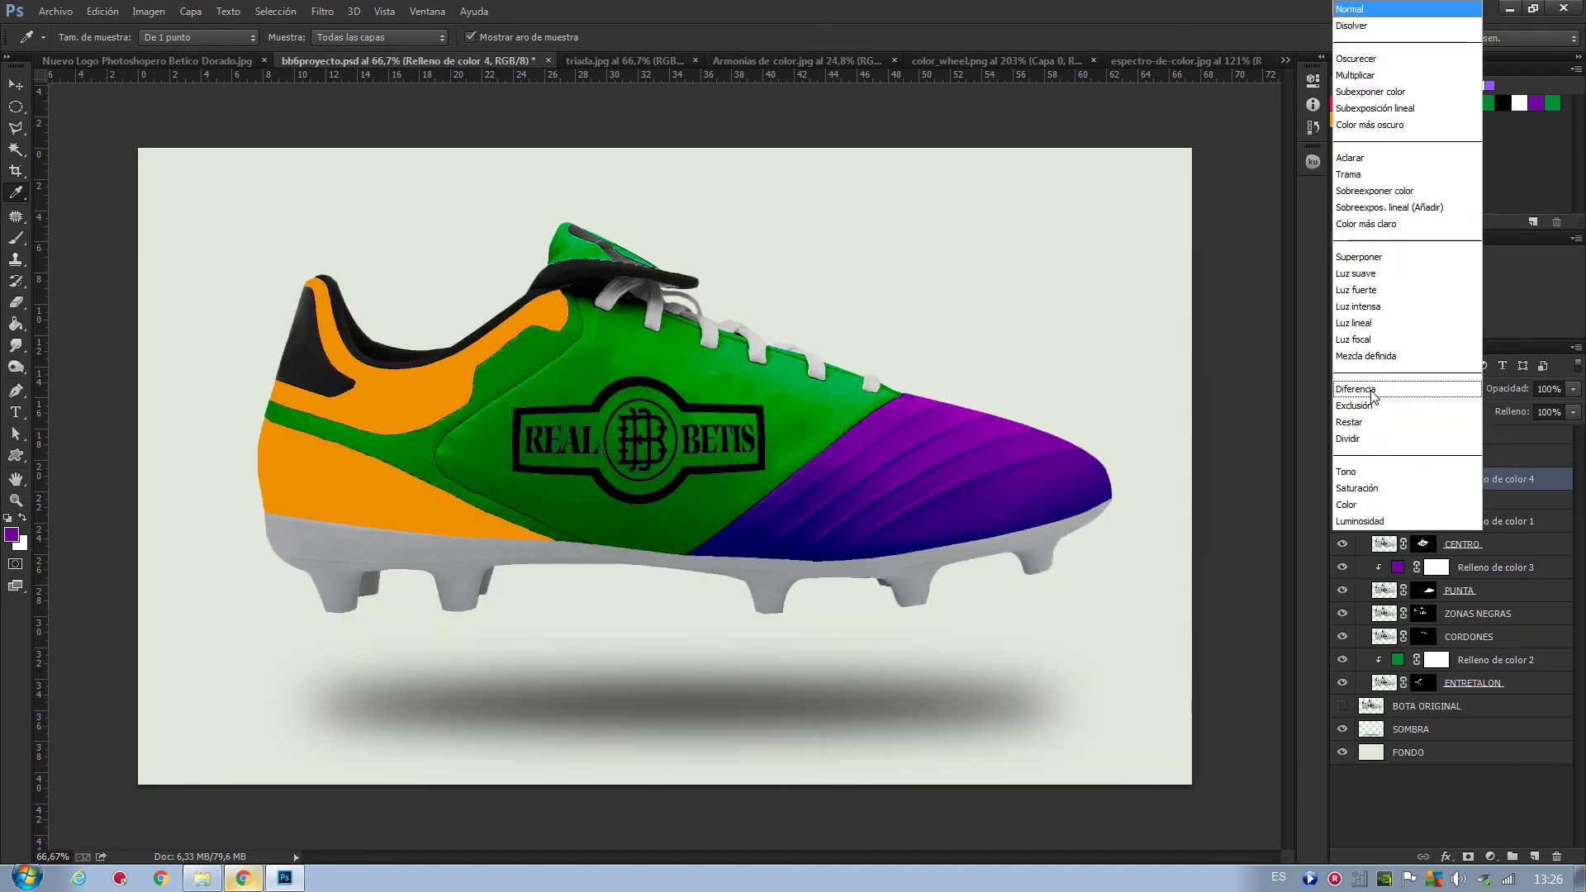
click(1377, 93)
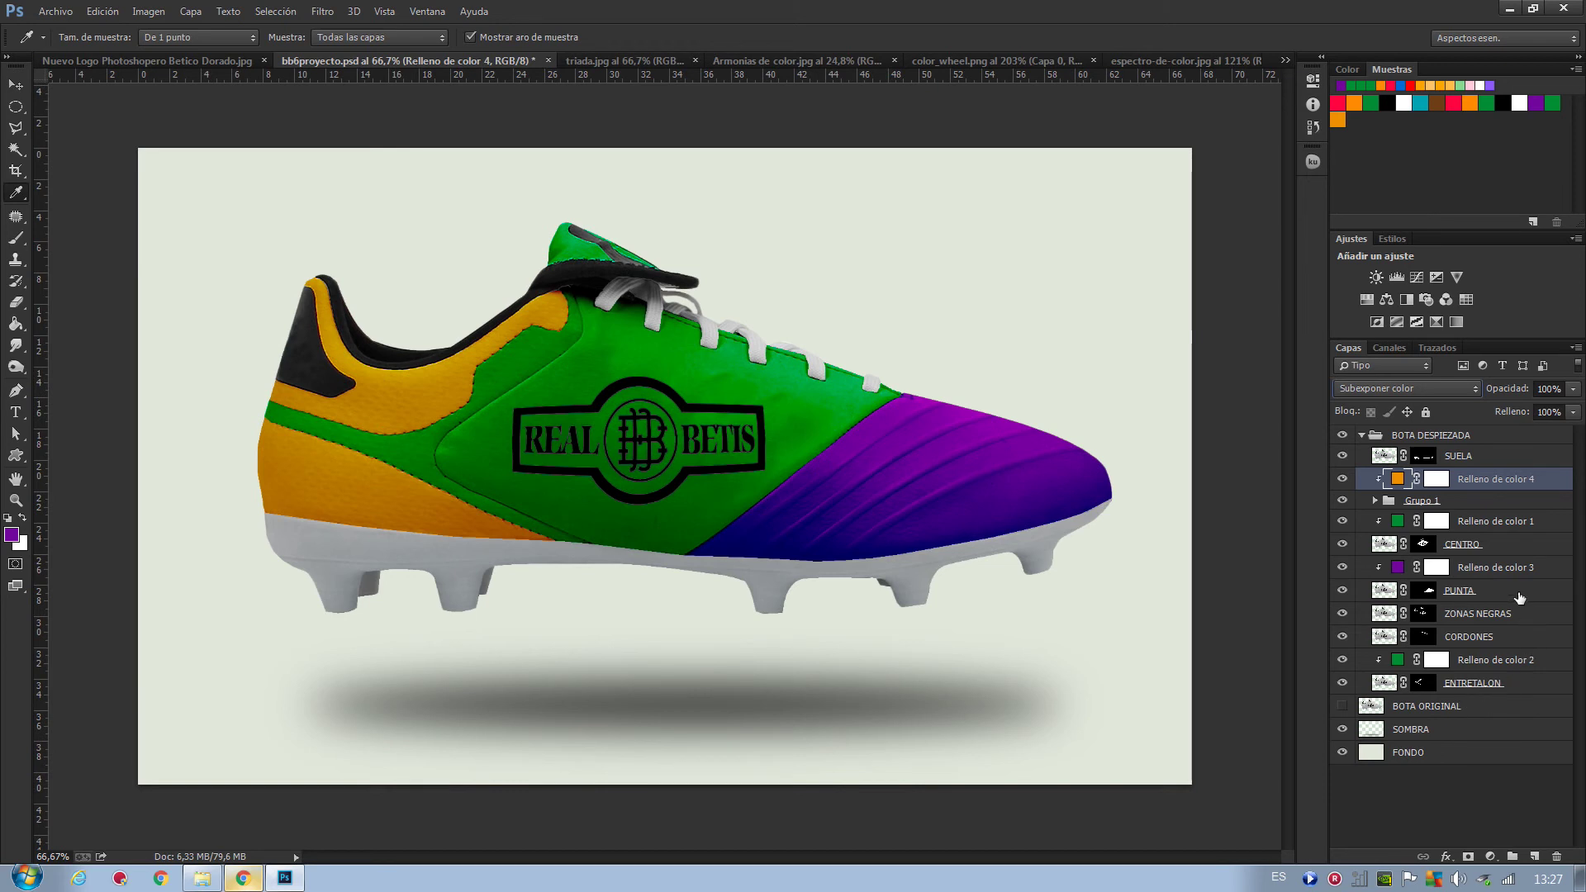
click(1463, 459)
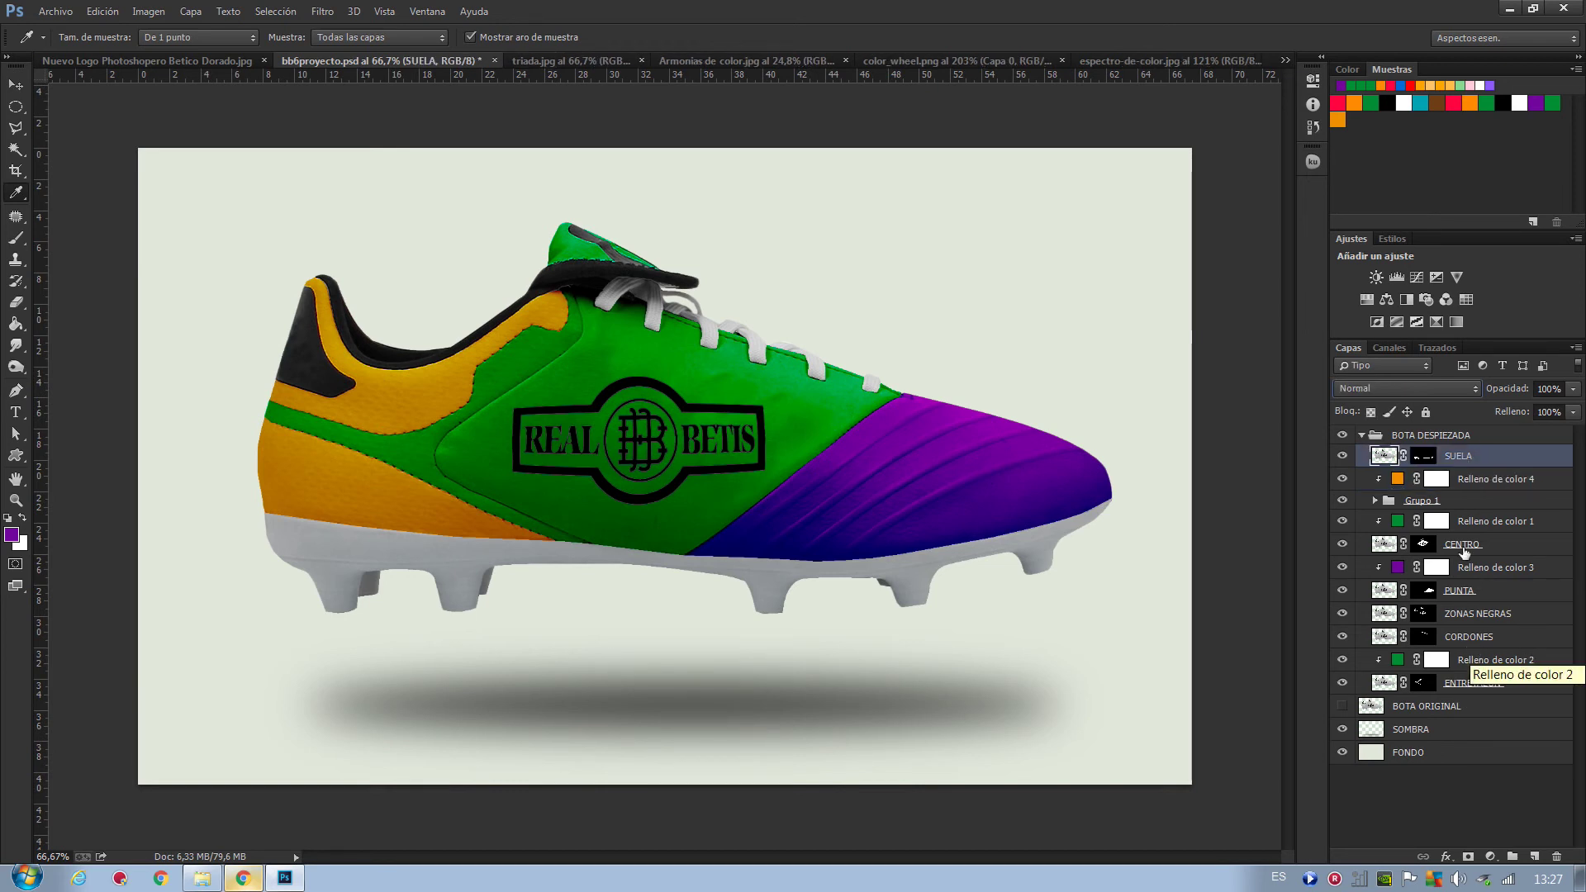
- Group SUELA with CORDONES and clip a greyish lilac Color Burn fill to the group
mouse_move(1463, 459)
mouse_down()
mouse_move(1475, 625)
mouse_move(1491, 624)
mouse_up()
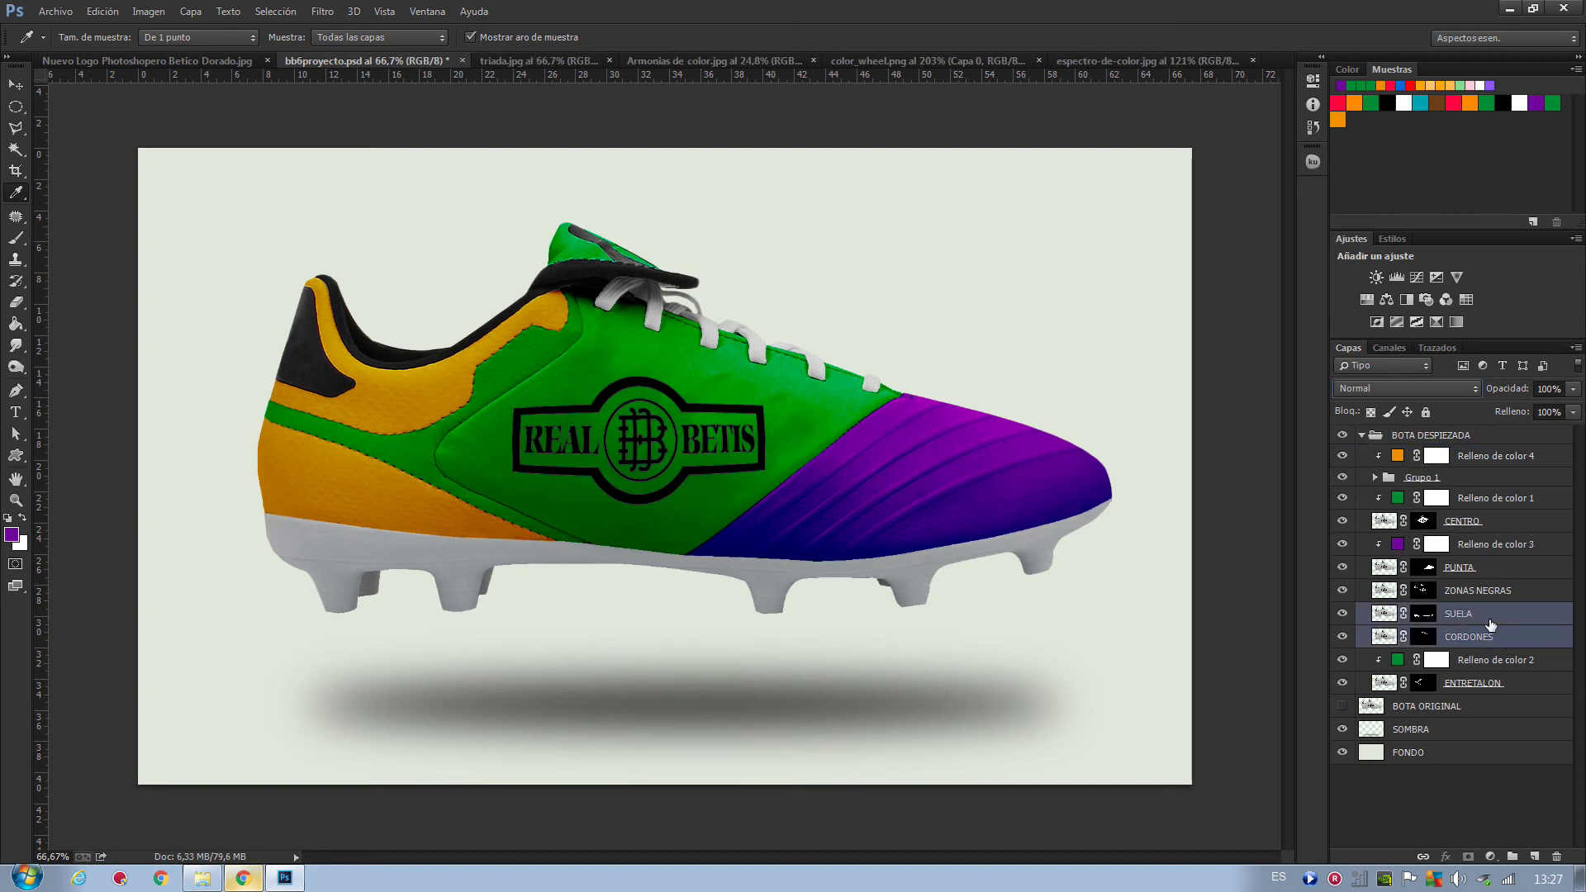
key(ctrl+g)
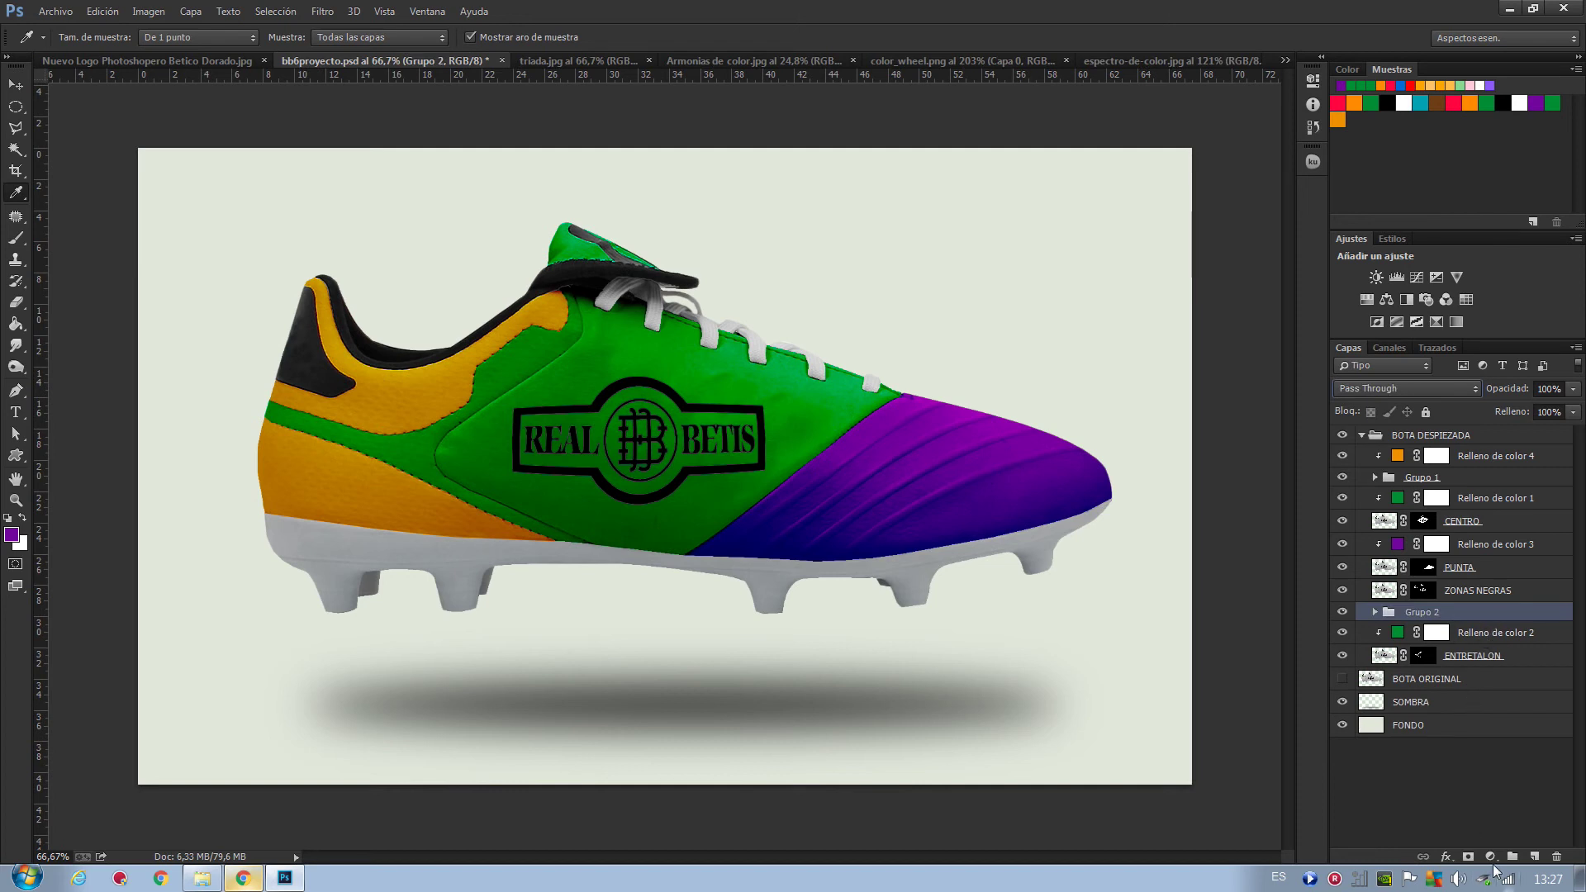
click(1490, 857)
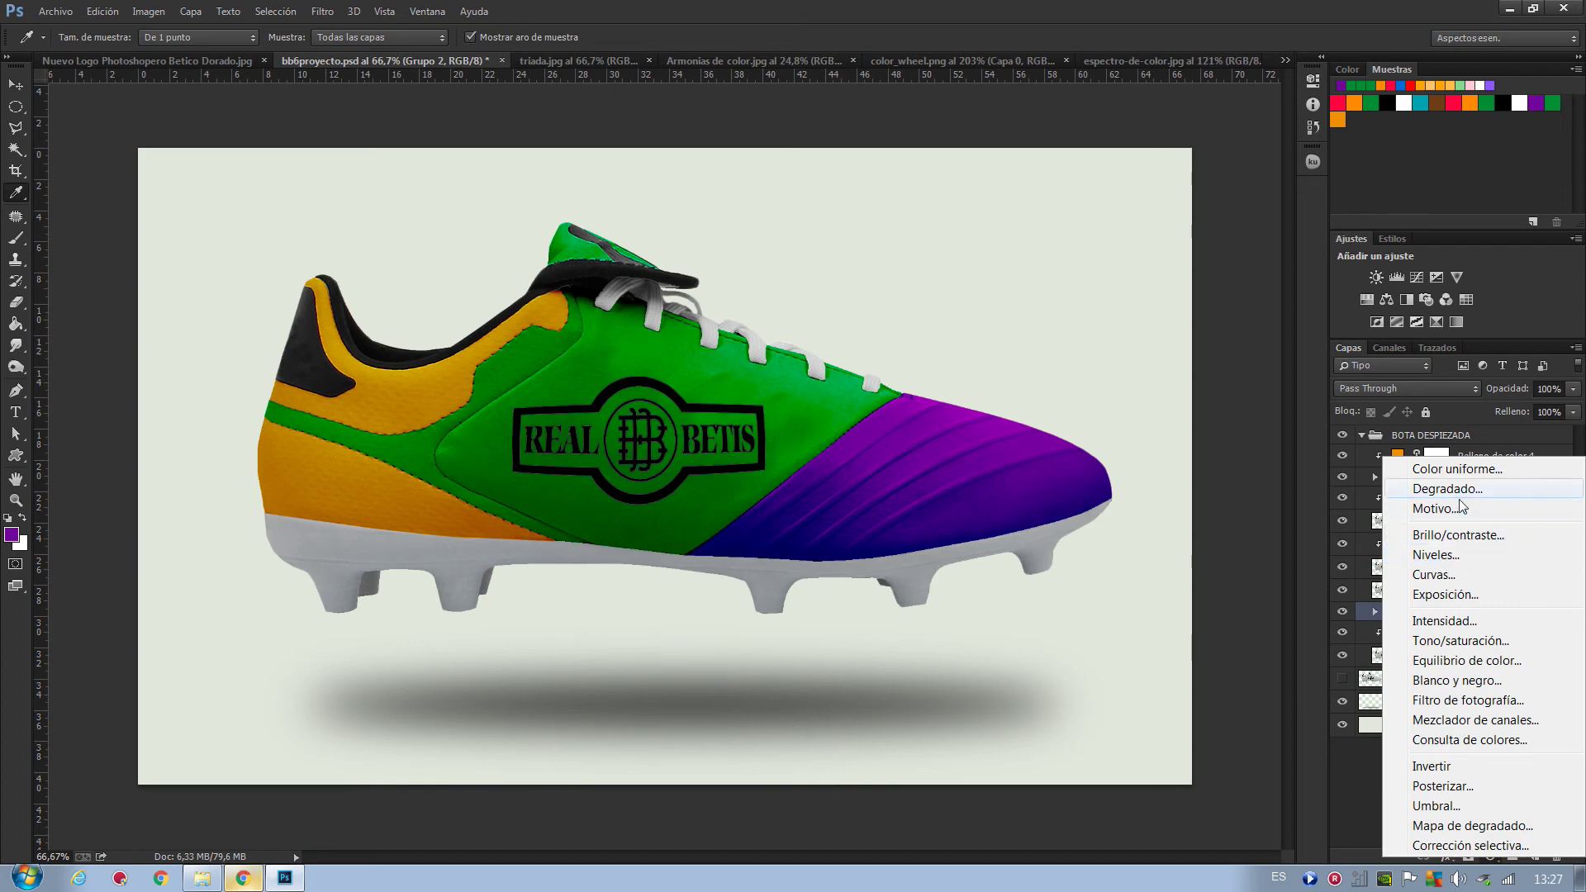
click(1455, 470)
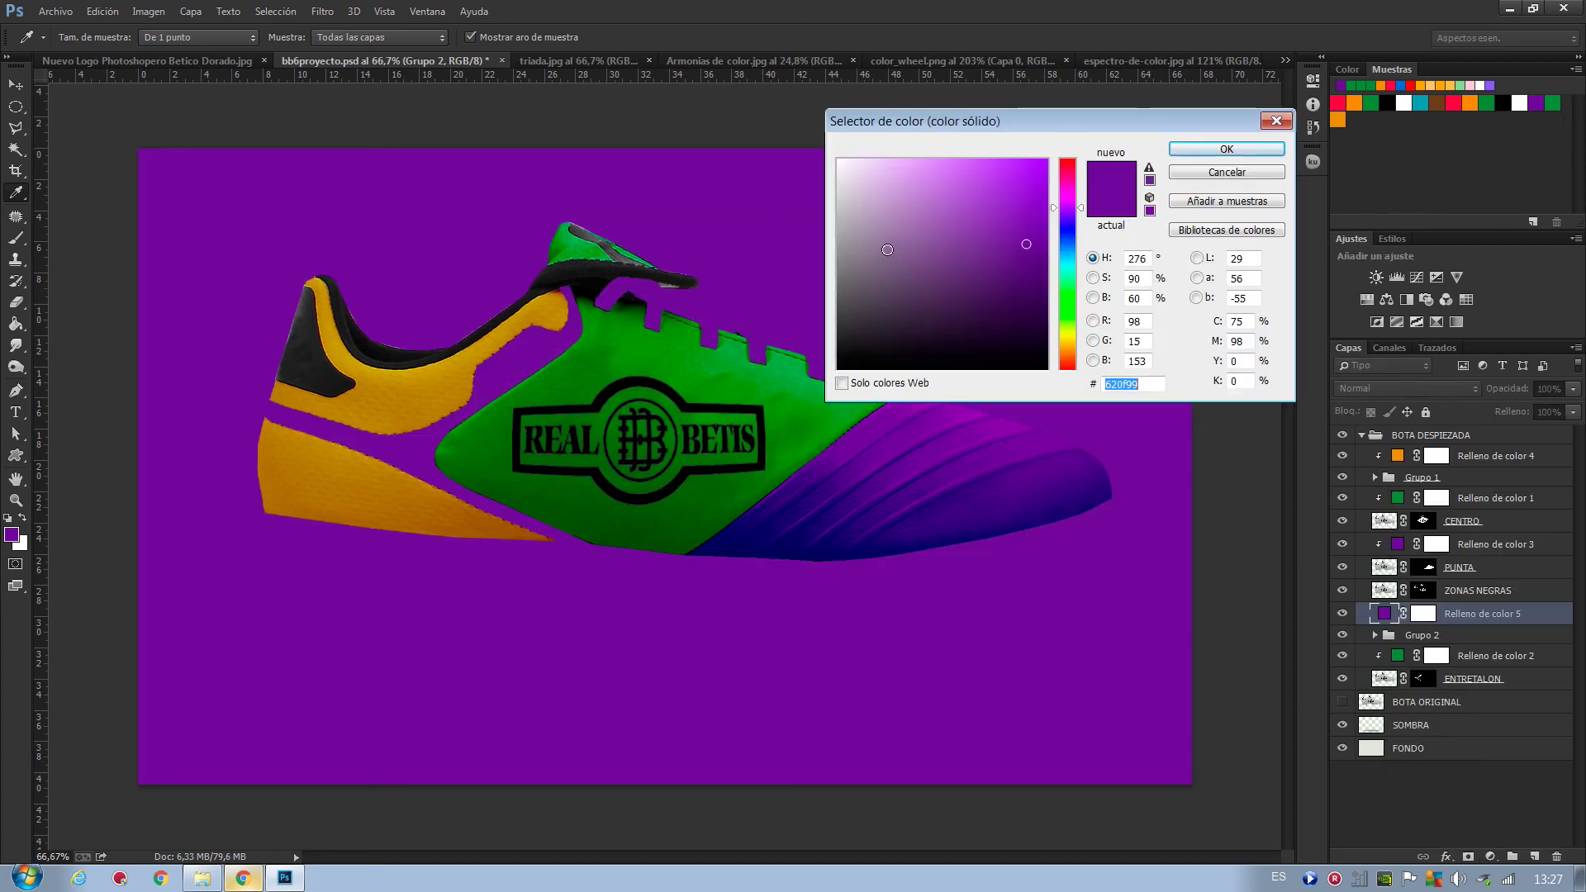
click(859, 238)
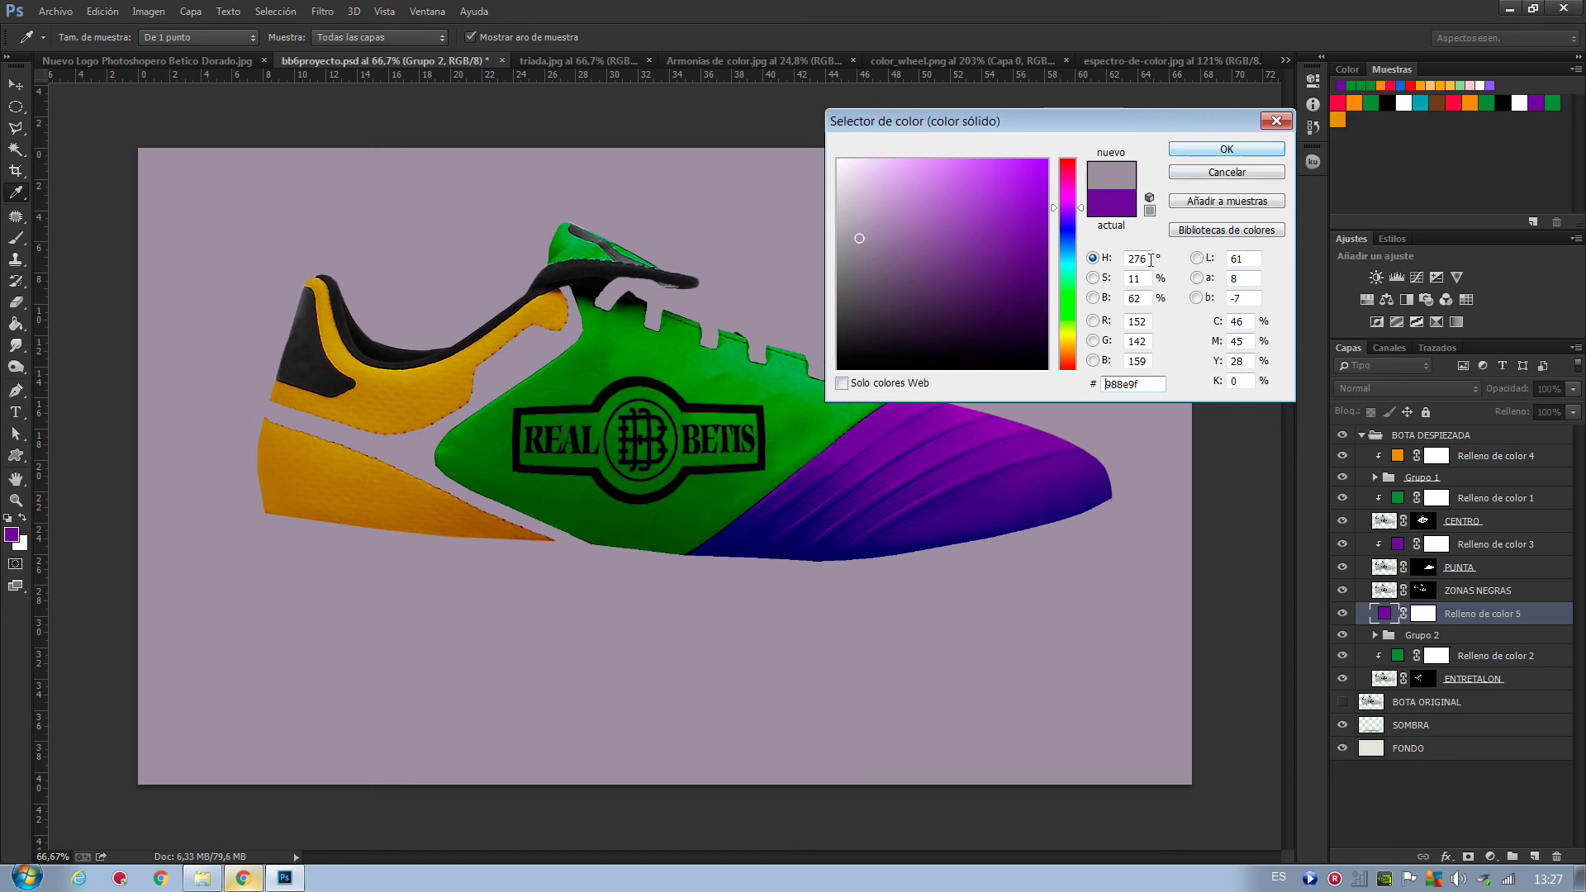
click(1202, 153)
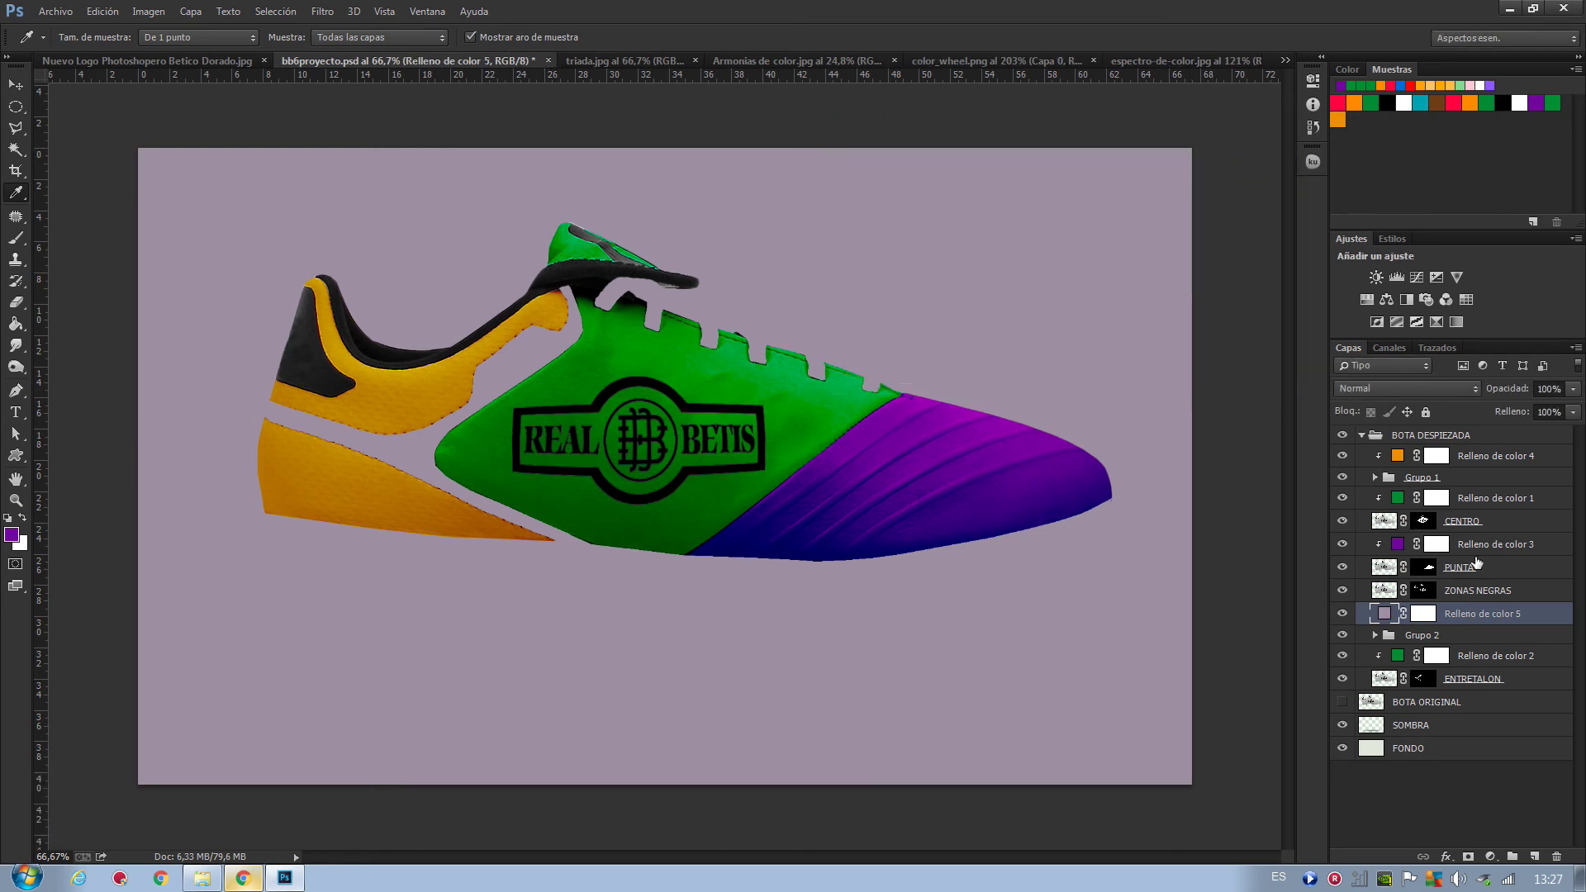
drag(1487, 619, 1480, 616)
alt+click(1480, 619)
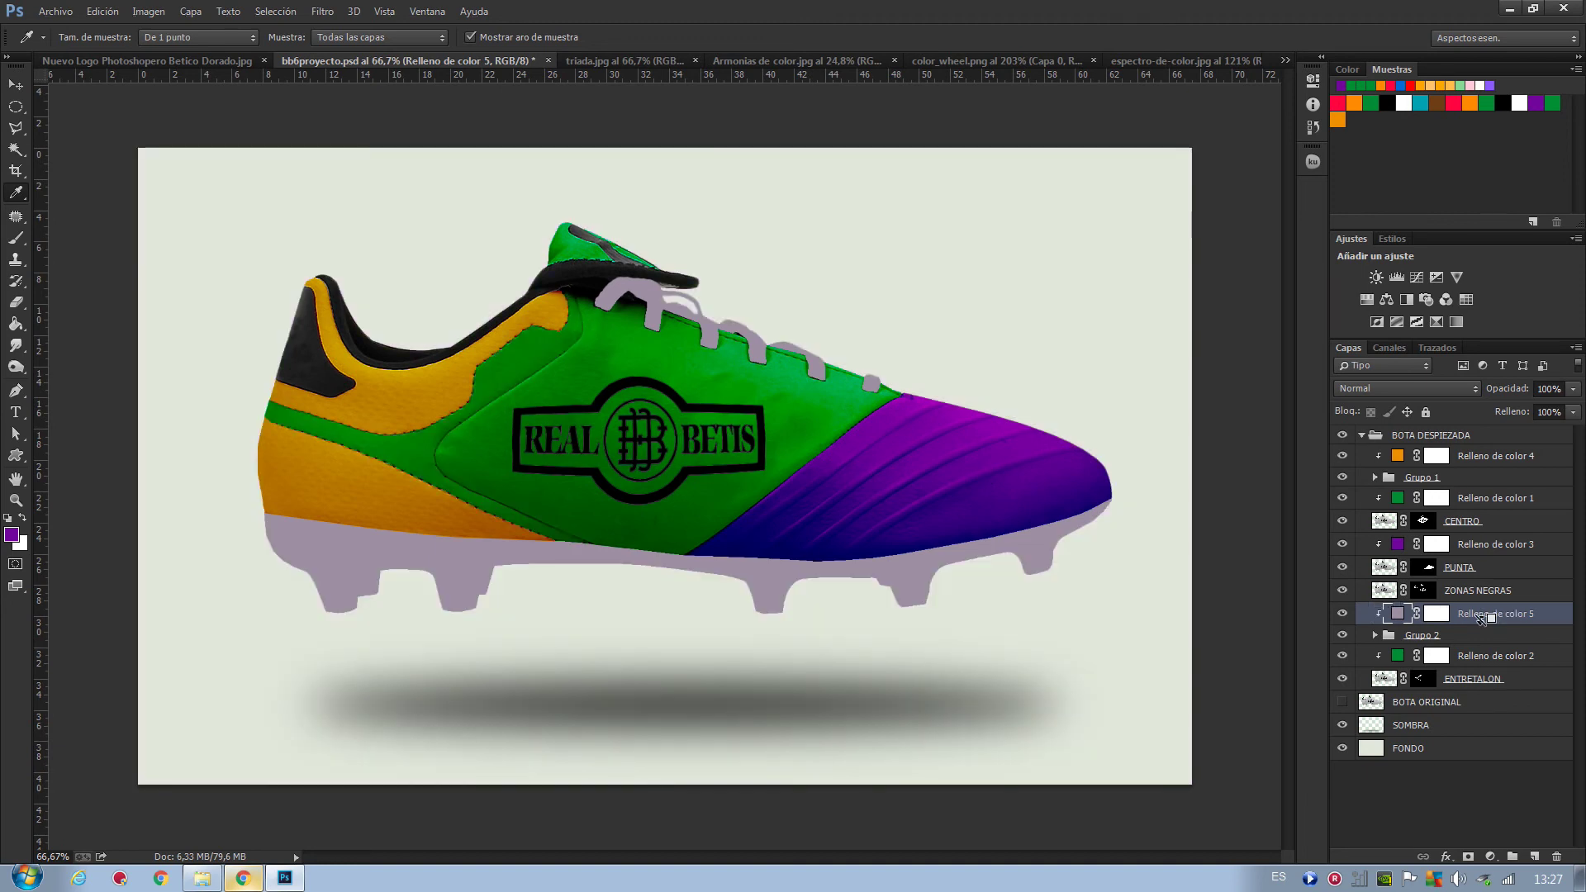
click(1346, 388)
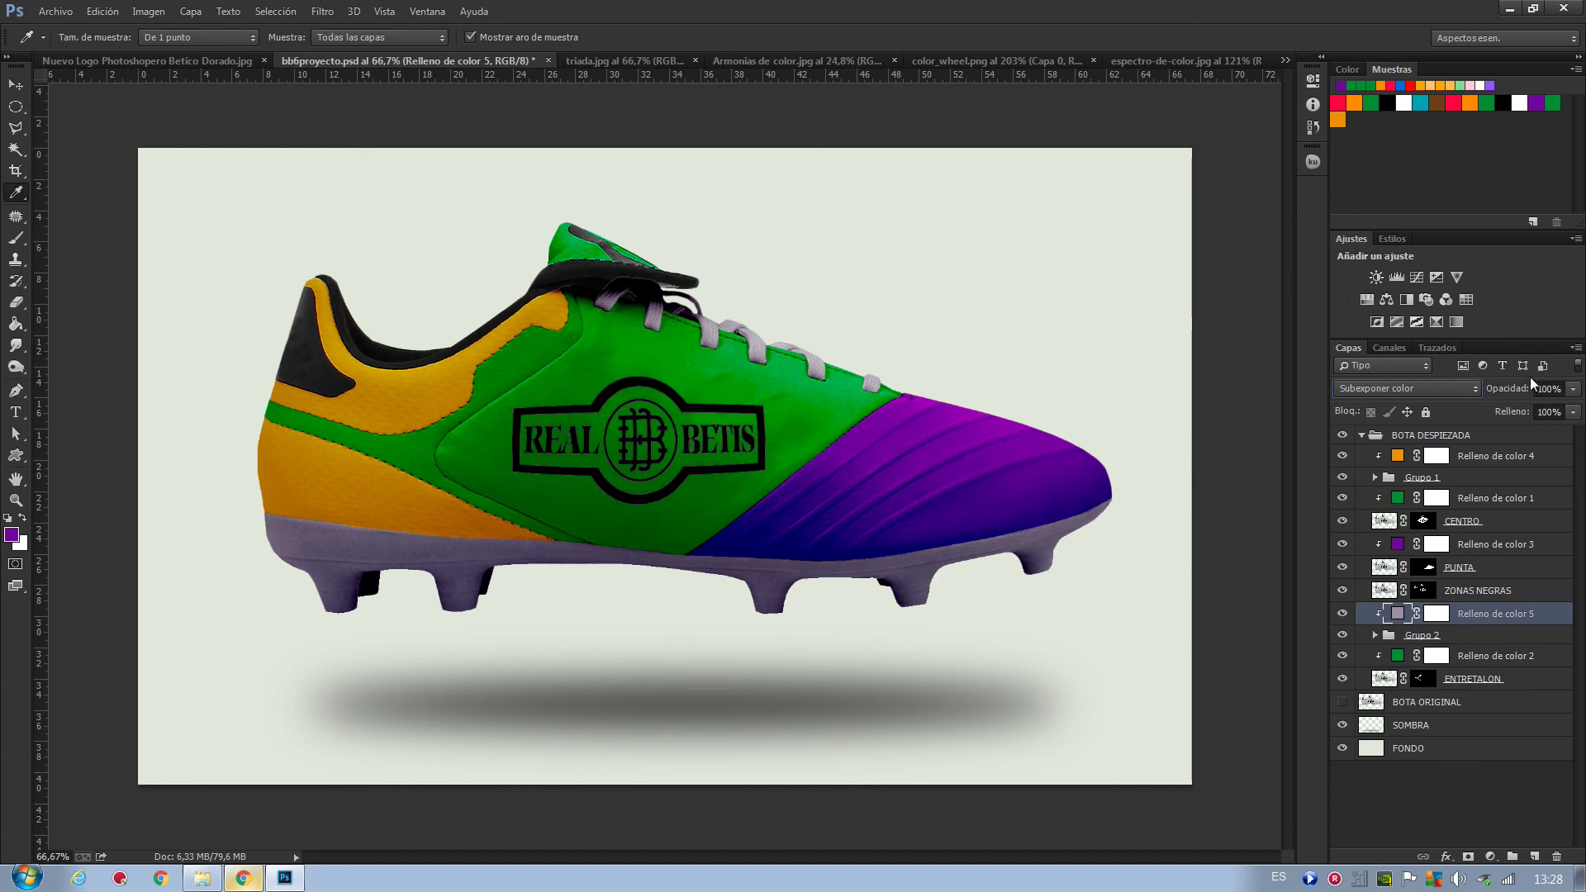
- Lower the lilac fill's opacity to 71% and reopen the Kuler harmony wheel
drag(1516, 395, 1491, 396)
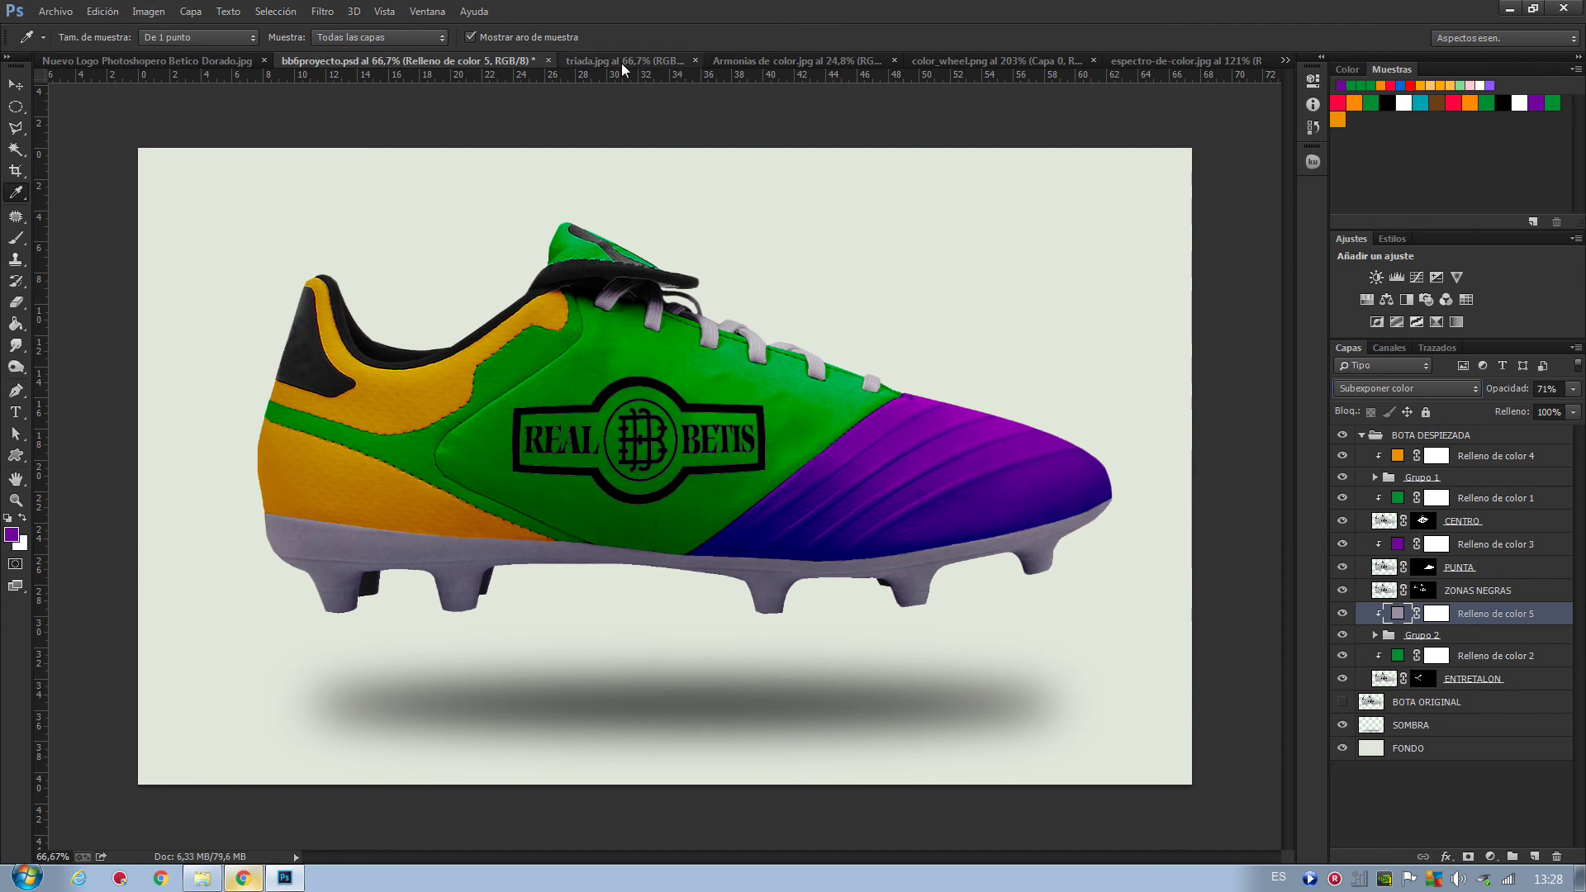
click(1317, 163)
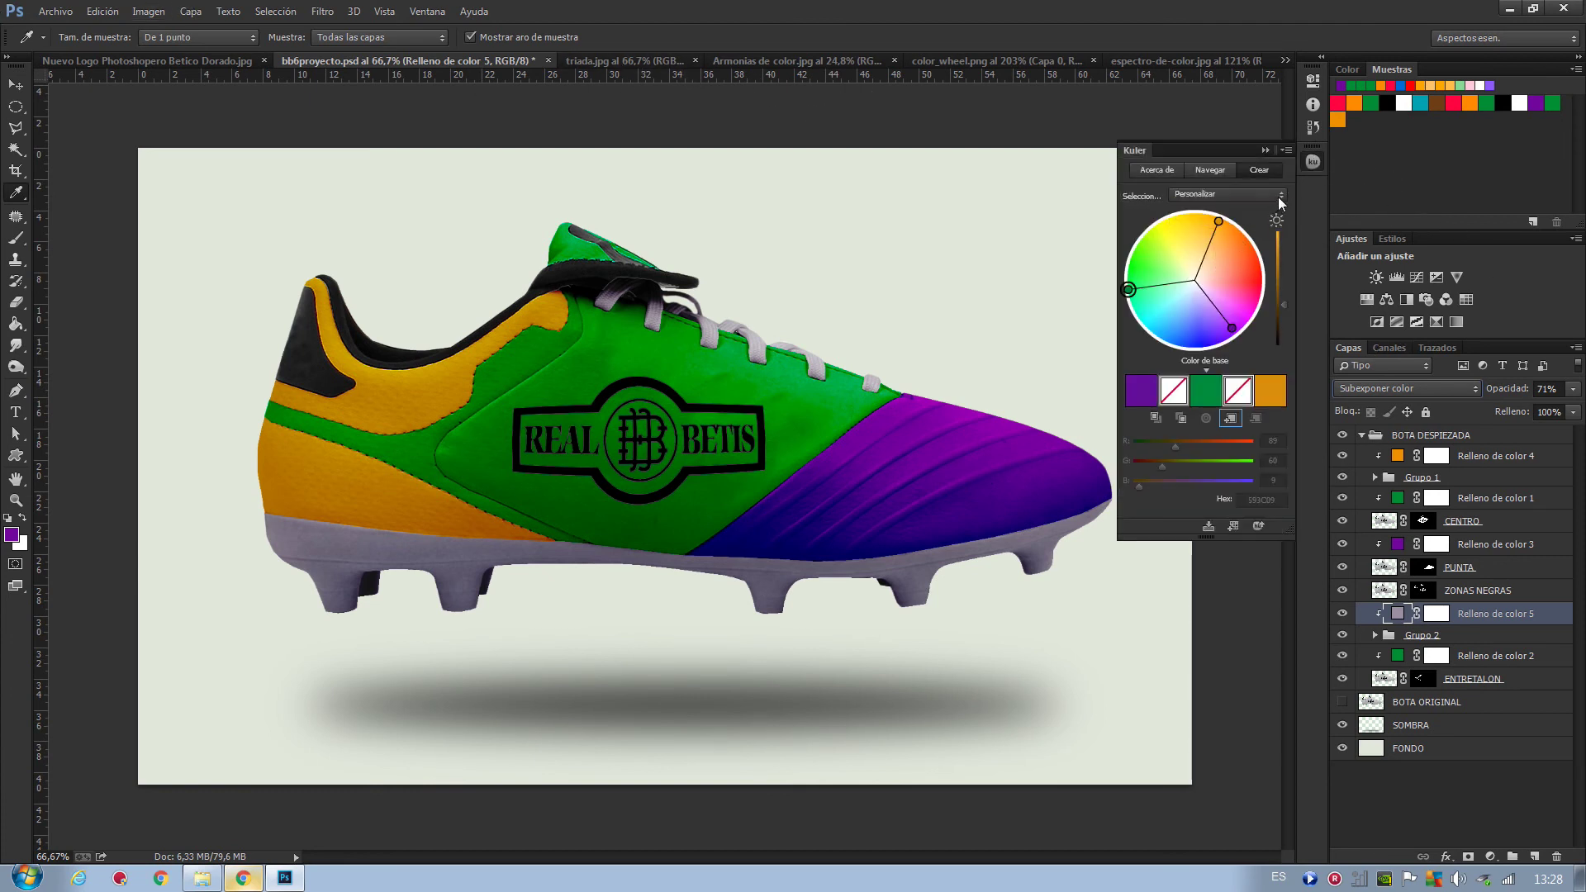
- Switch Kuler to the Complementary rule and remove the light green colour
click(1278, 197)
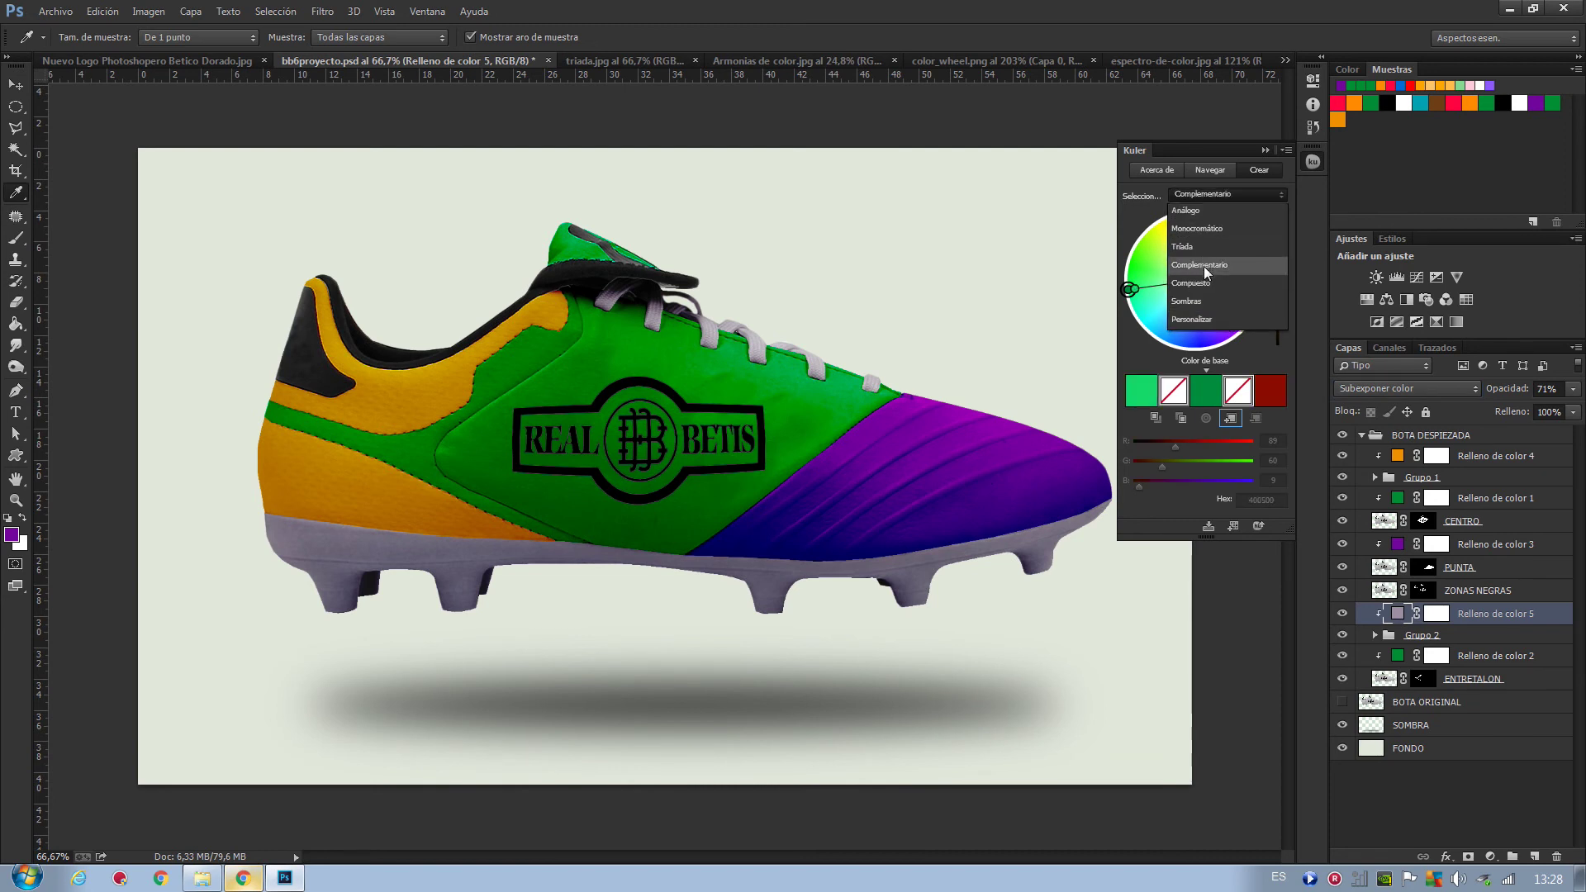
click(1203, 266)
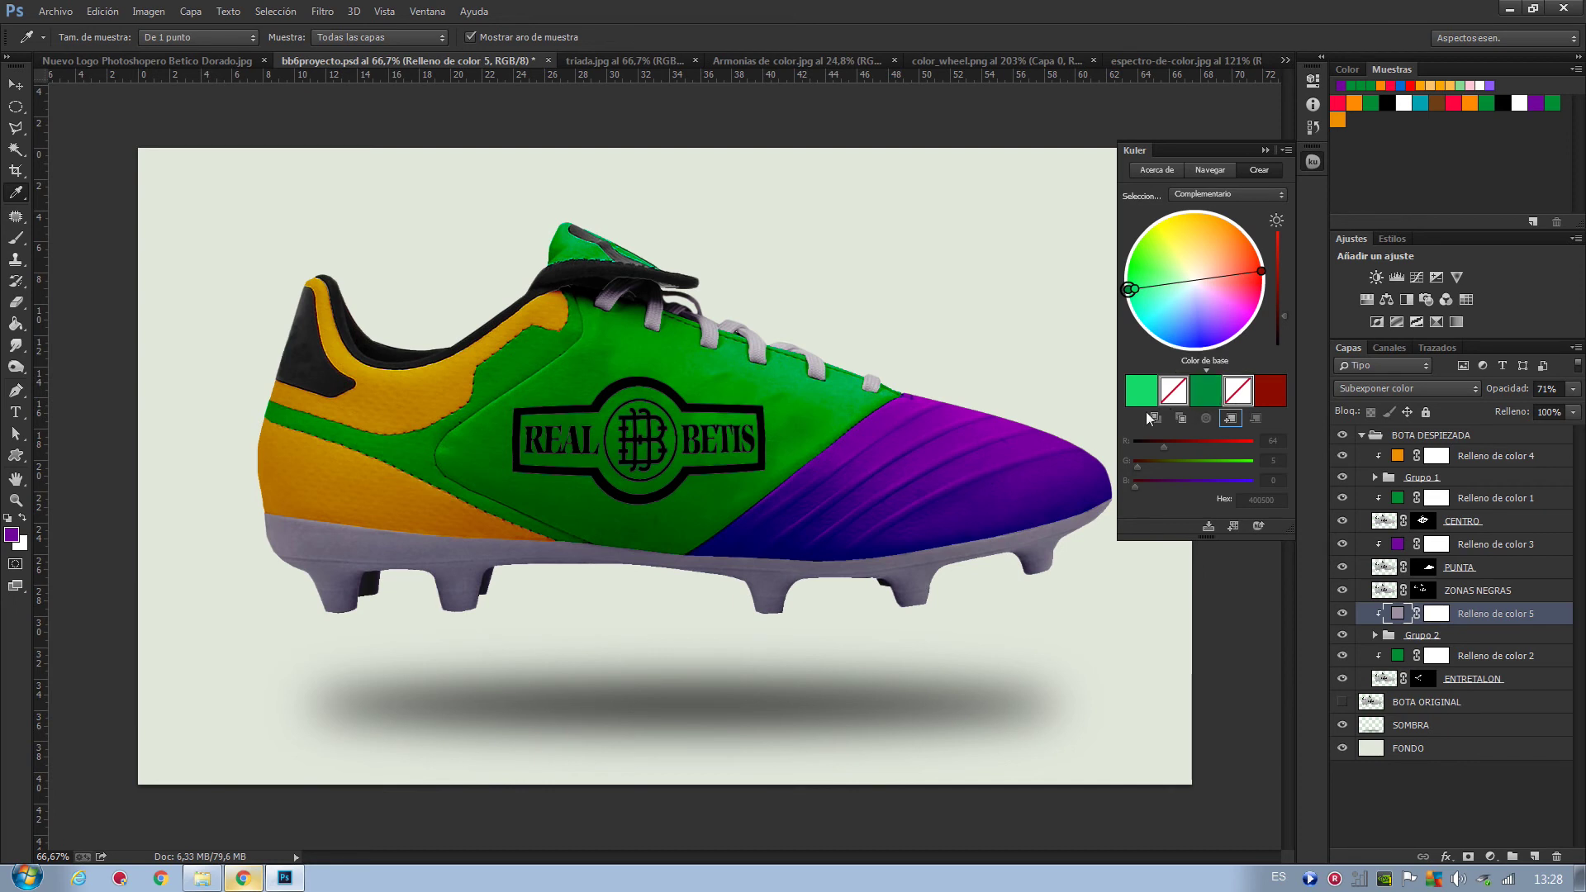
click(1133, 294)
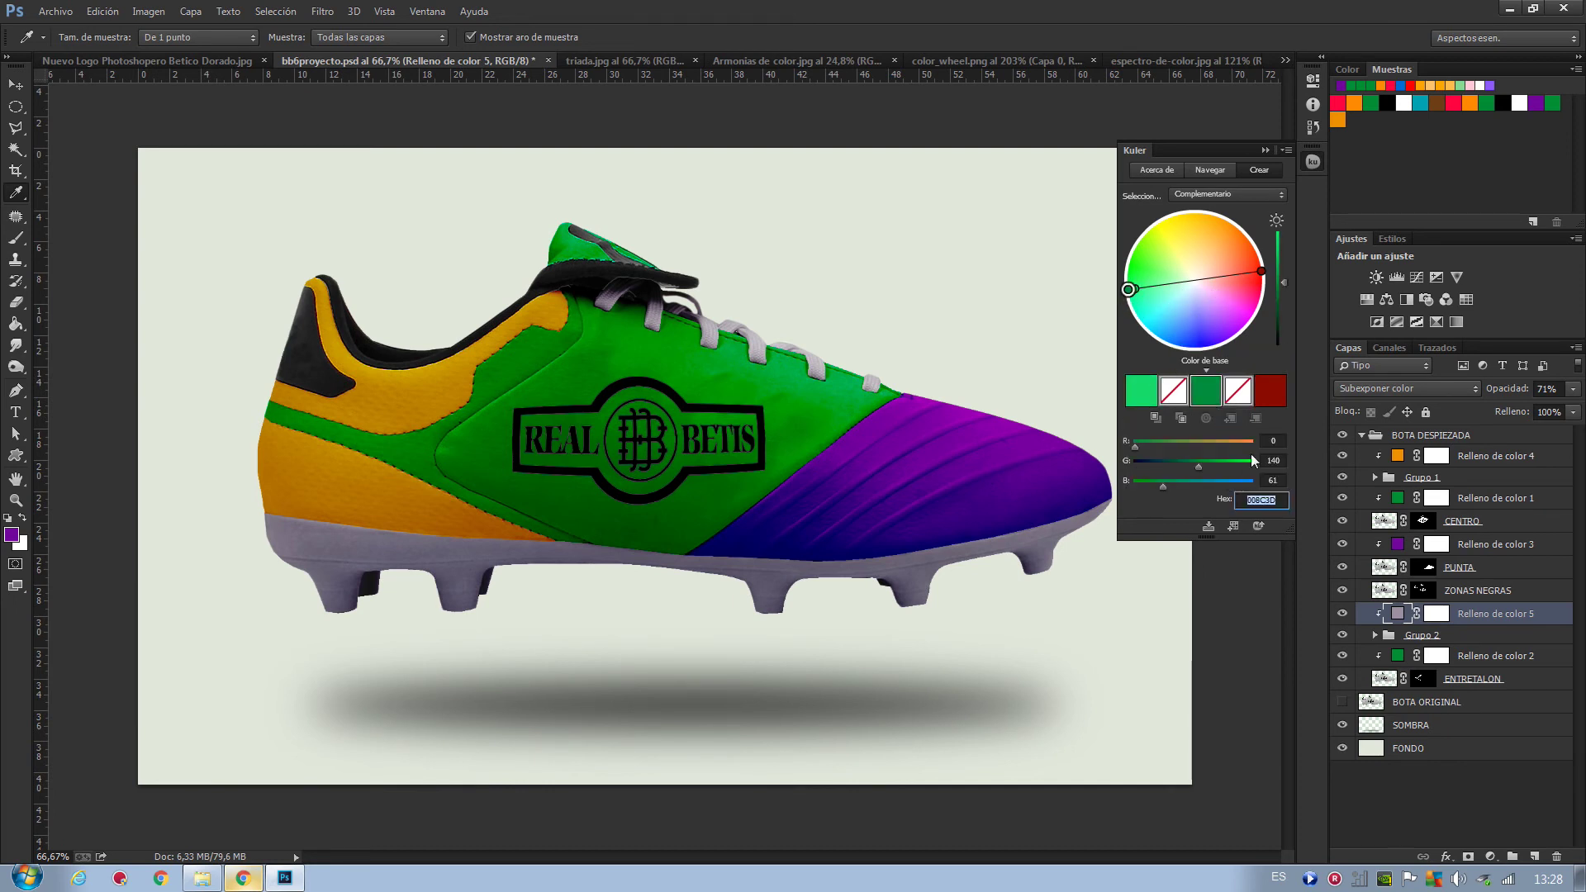
click(1135, 290)
click(1251, 416)
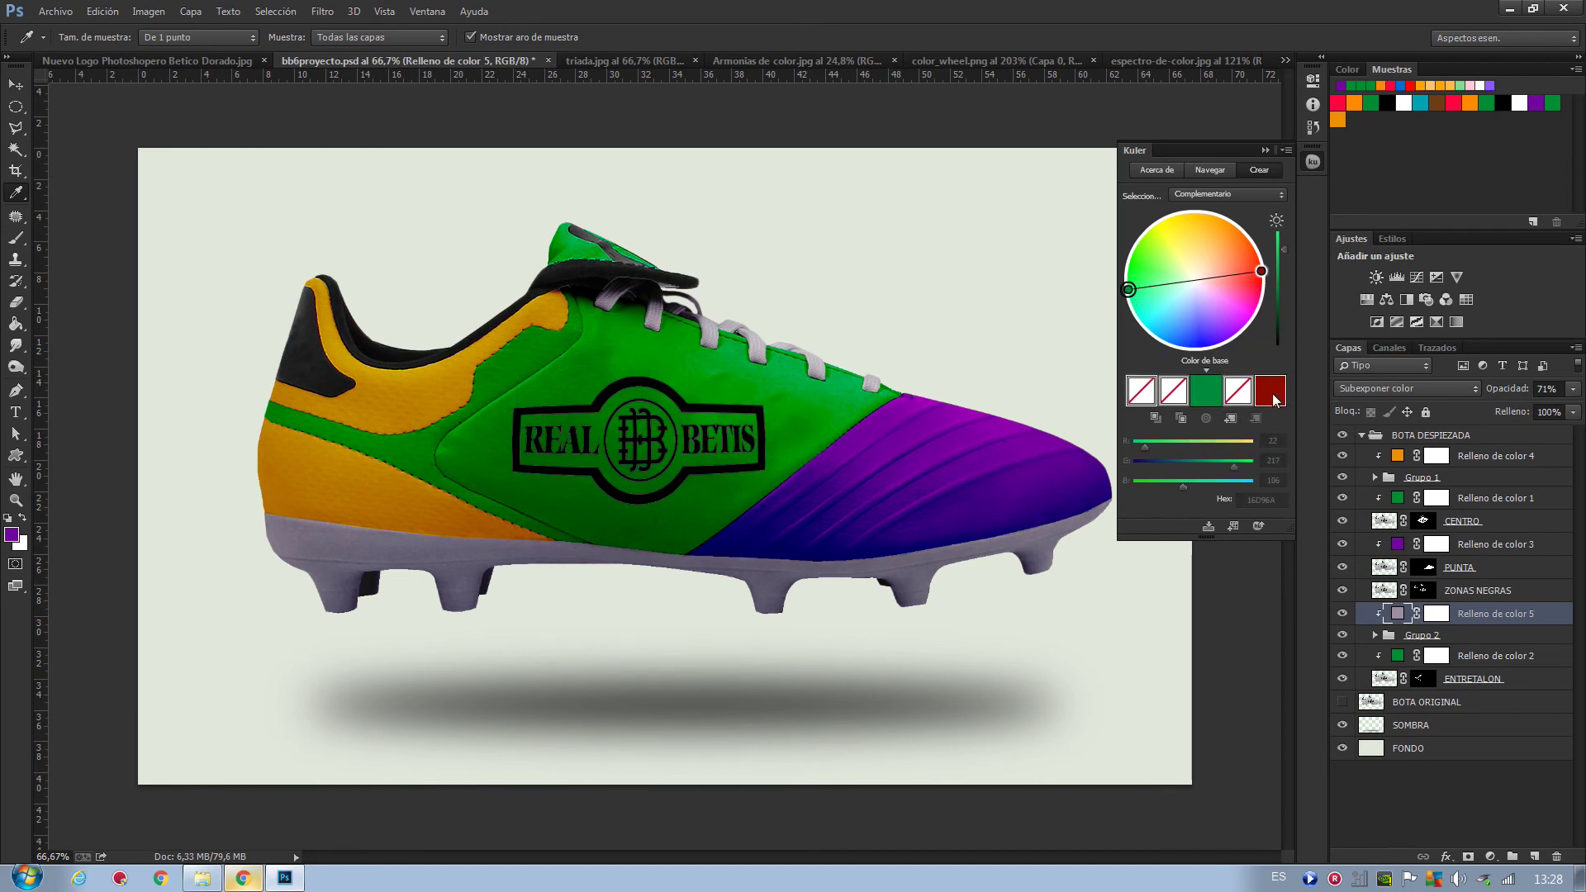
- Move the harmony's base colour to a dark navy blue, paired with a brown complement
drag(1128, 289, 1173, 301)
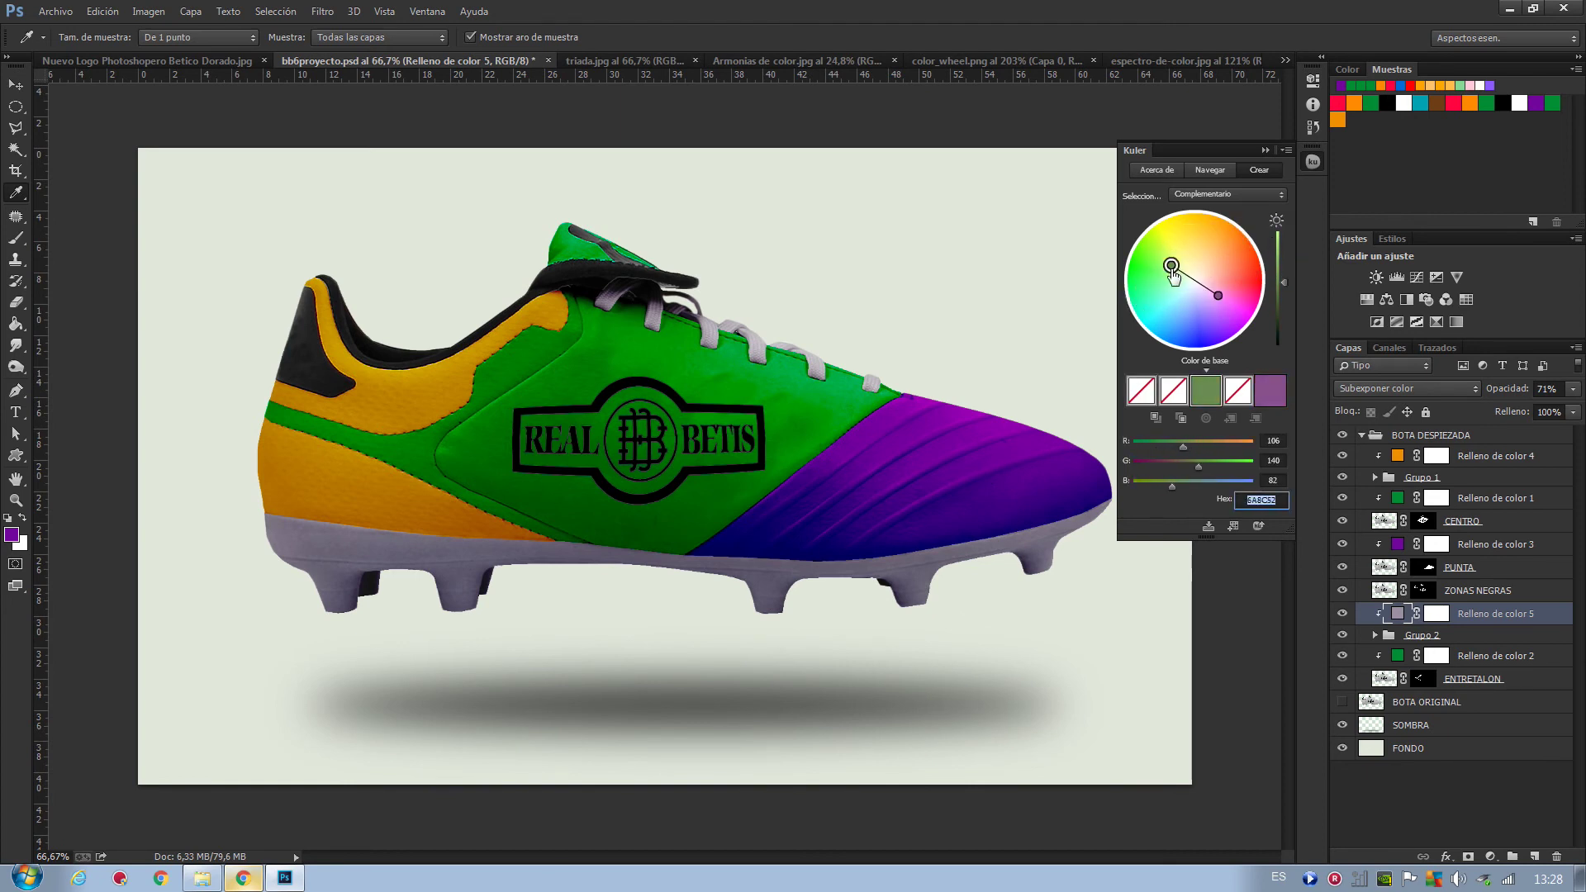
drag(1283, 283, 1282, 293)
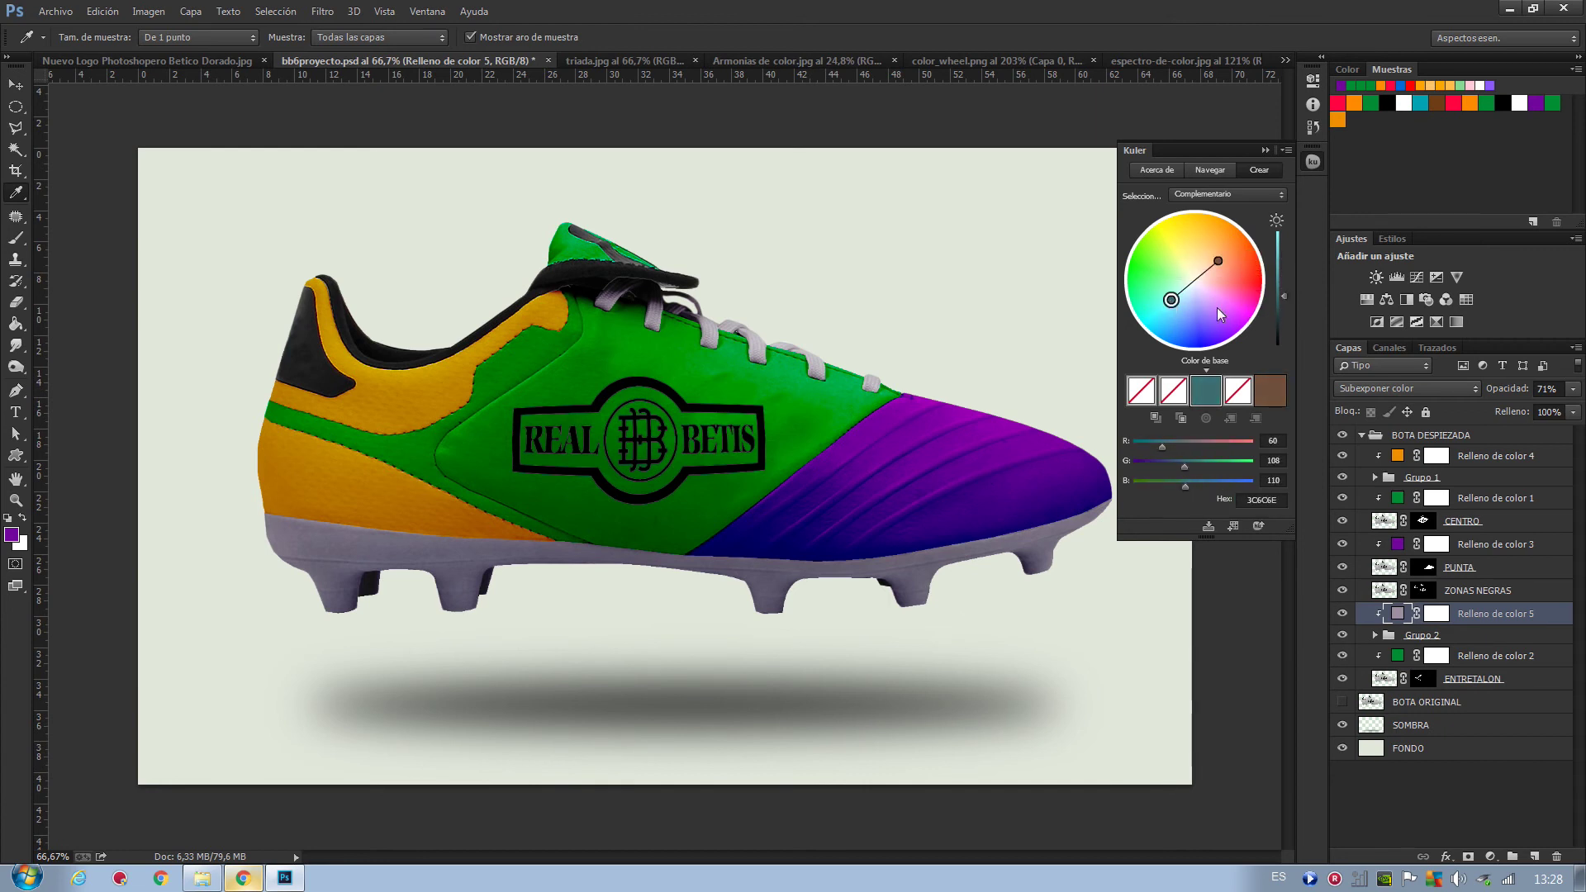
drag(1171, 302, 1260, 284)
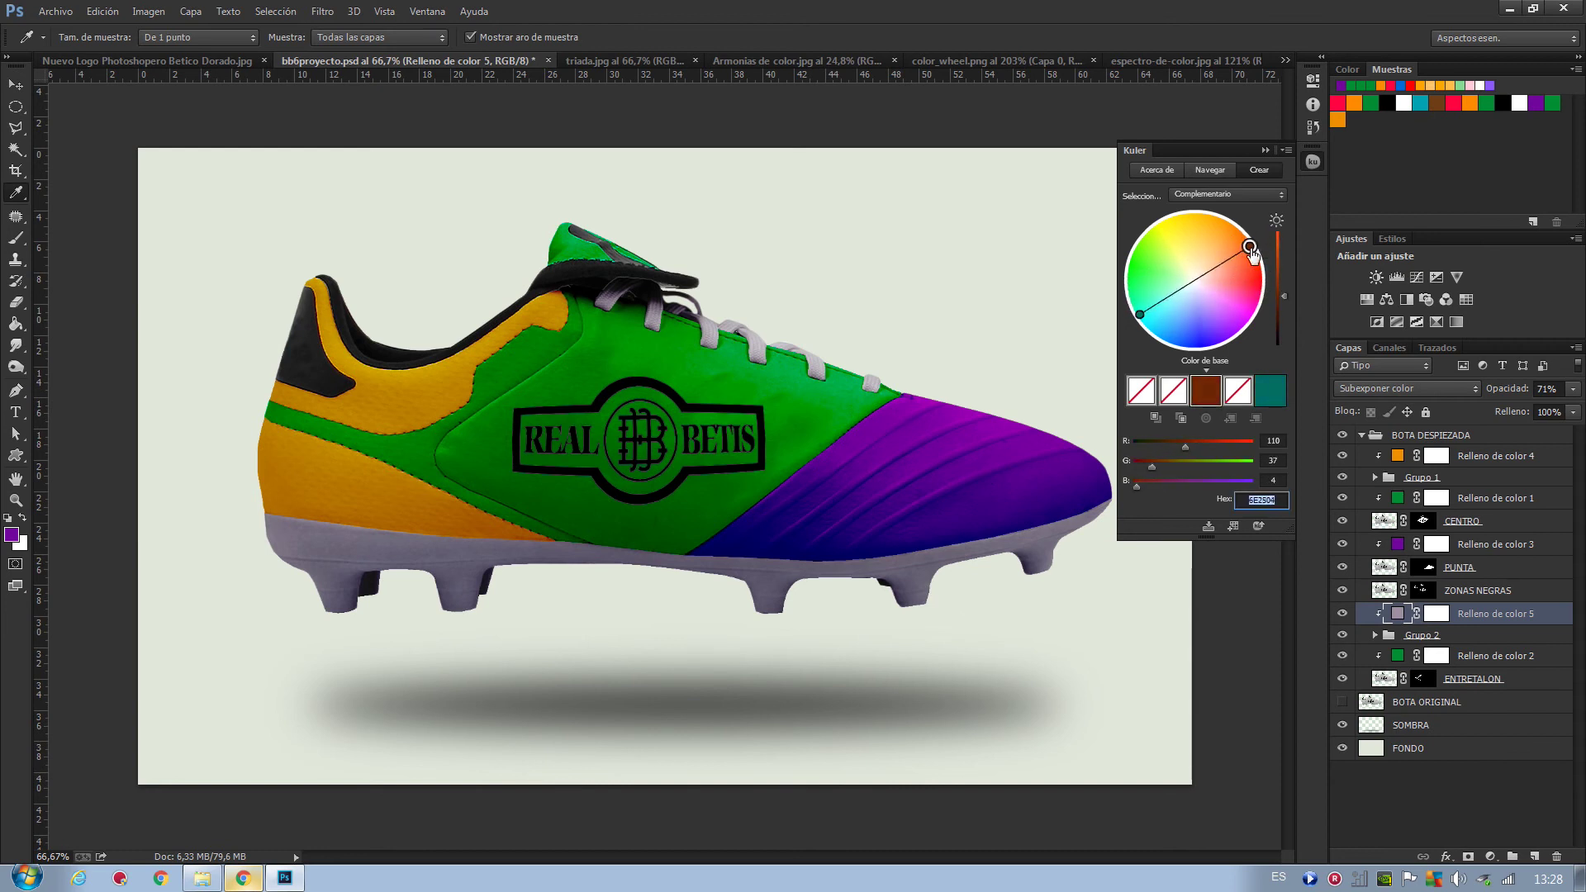
mouse_move(1261, 289)
mouse_down()
mouse_move(1236, 231)
mouse_move(1129, 275)
mouse_move(1171, 343)
mouse_move(1192, 299)
mouse_move(1169, 341)
mouse_up()
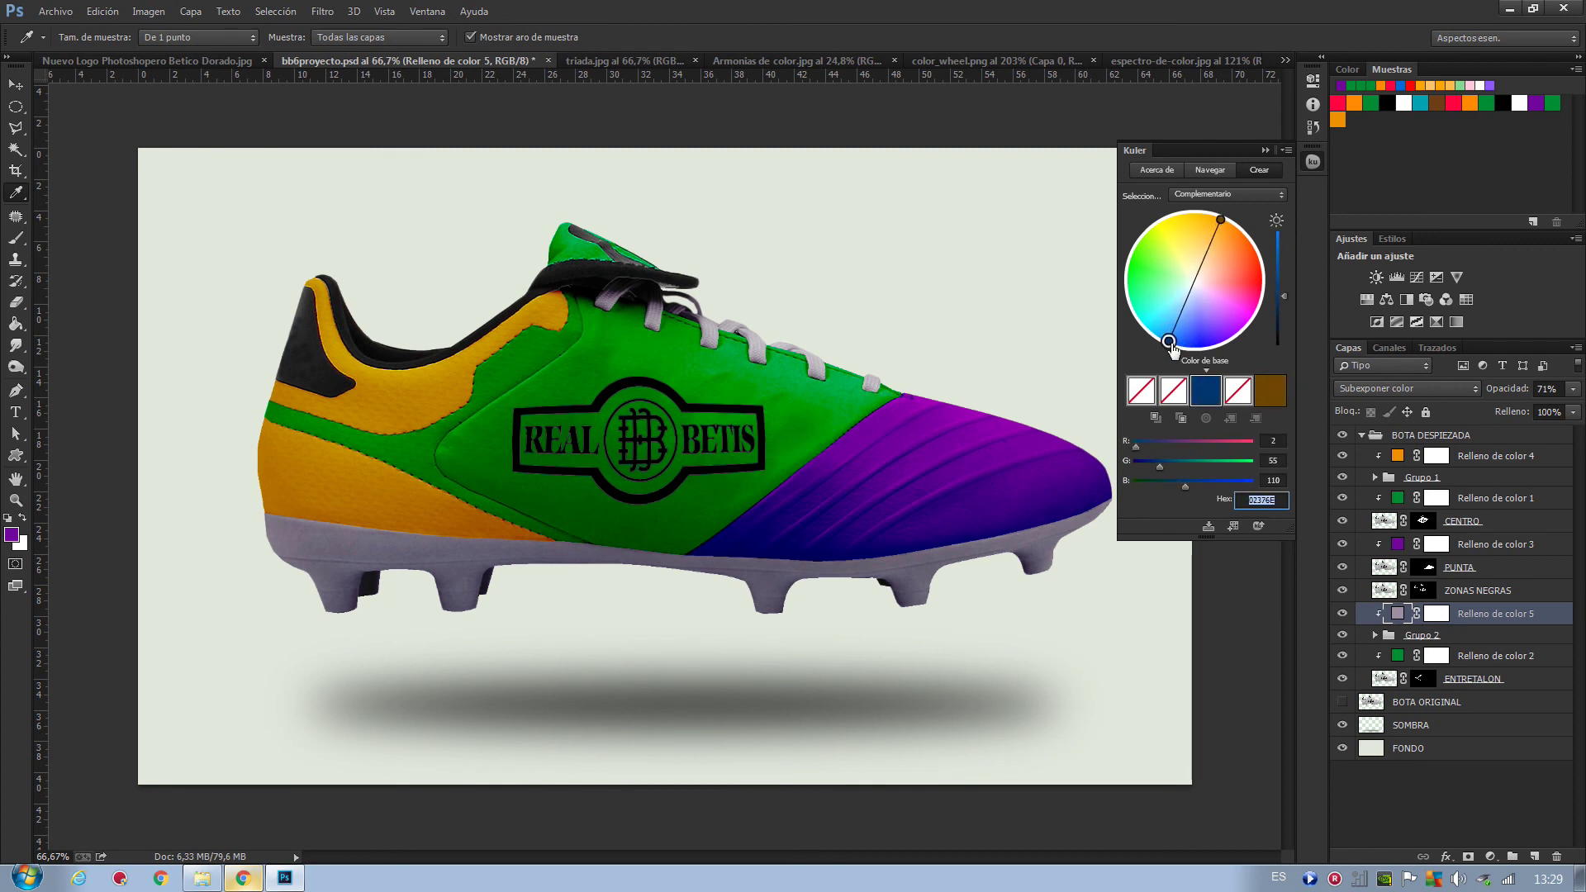
drag(1285, 296, 1281, 308)
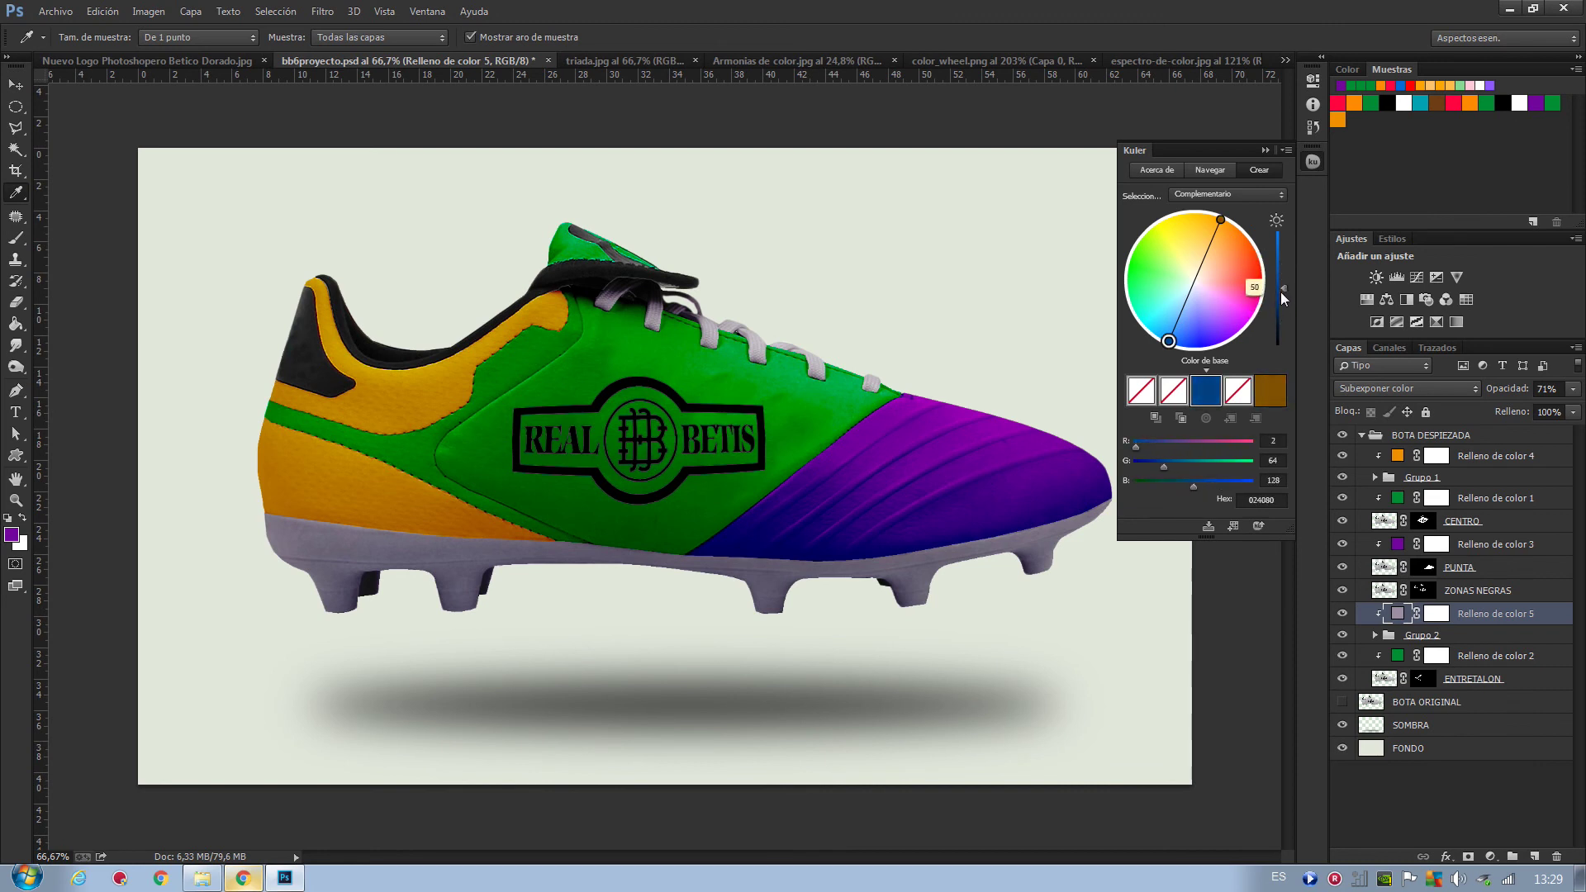
drag(1281, 309, 1280, 295)
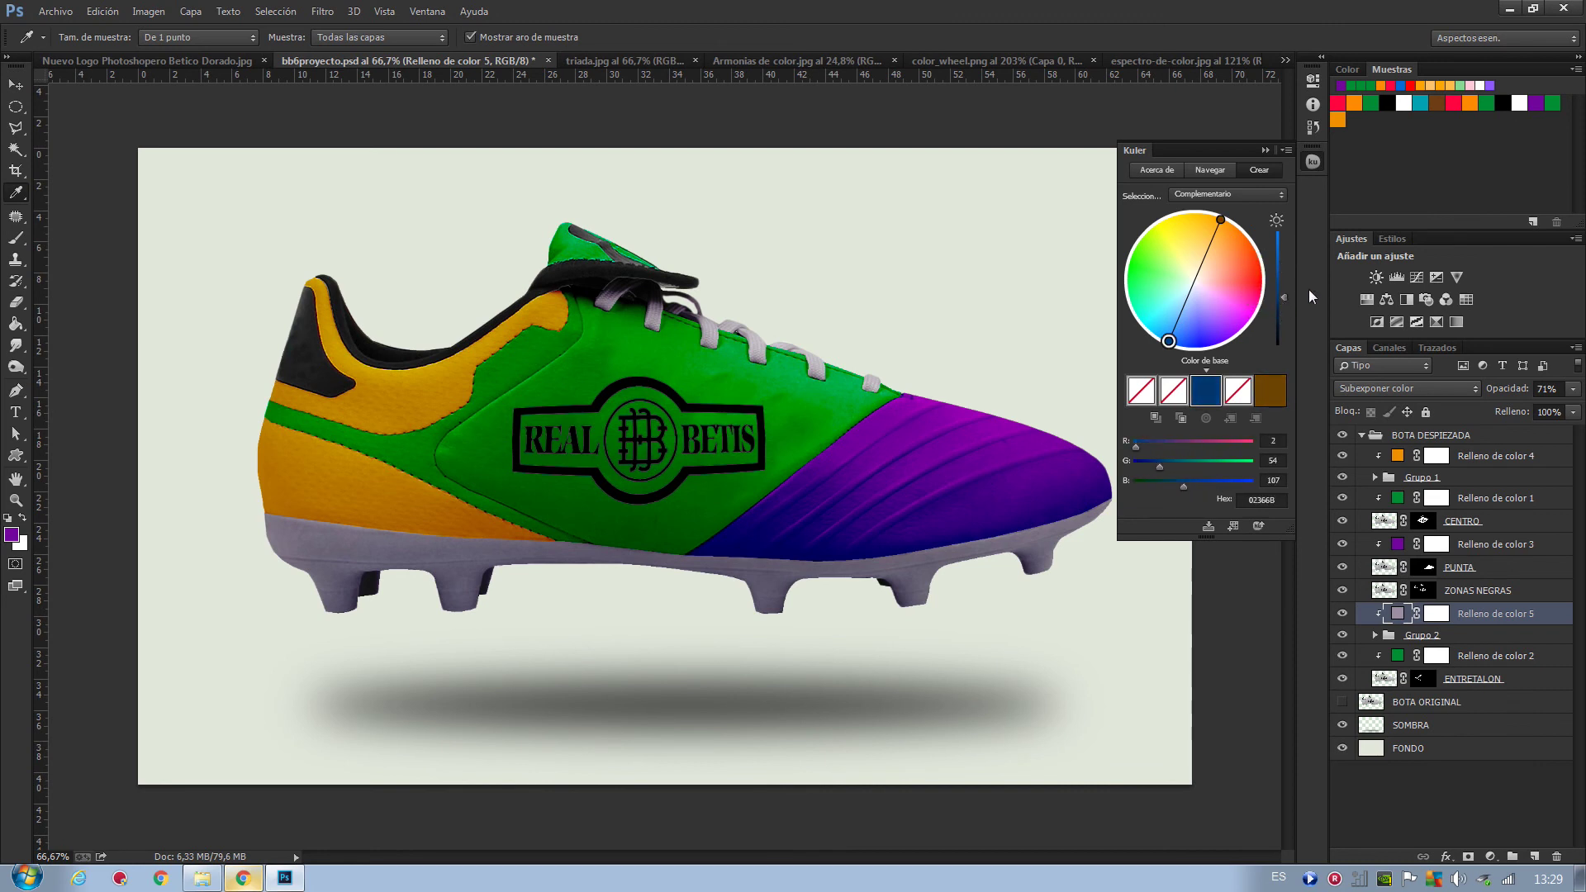
- Switch Kuler to the Compuesto rule and fill swatches with blue-violet, dark blue and brown
click(1280, 192)
click(1214, 284)
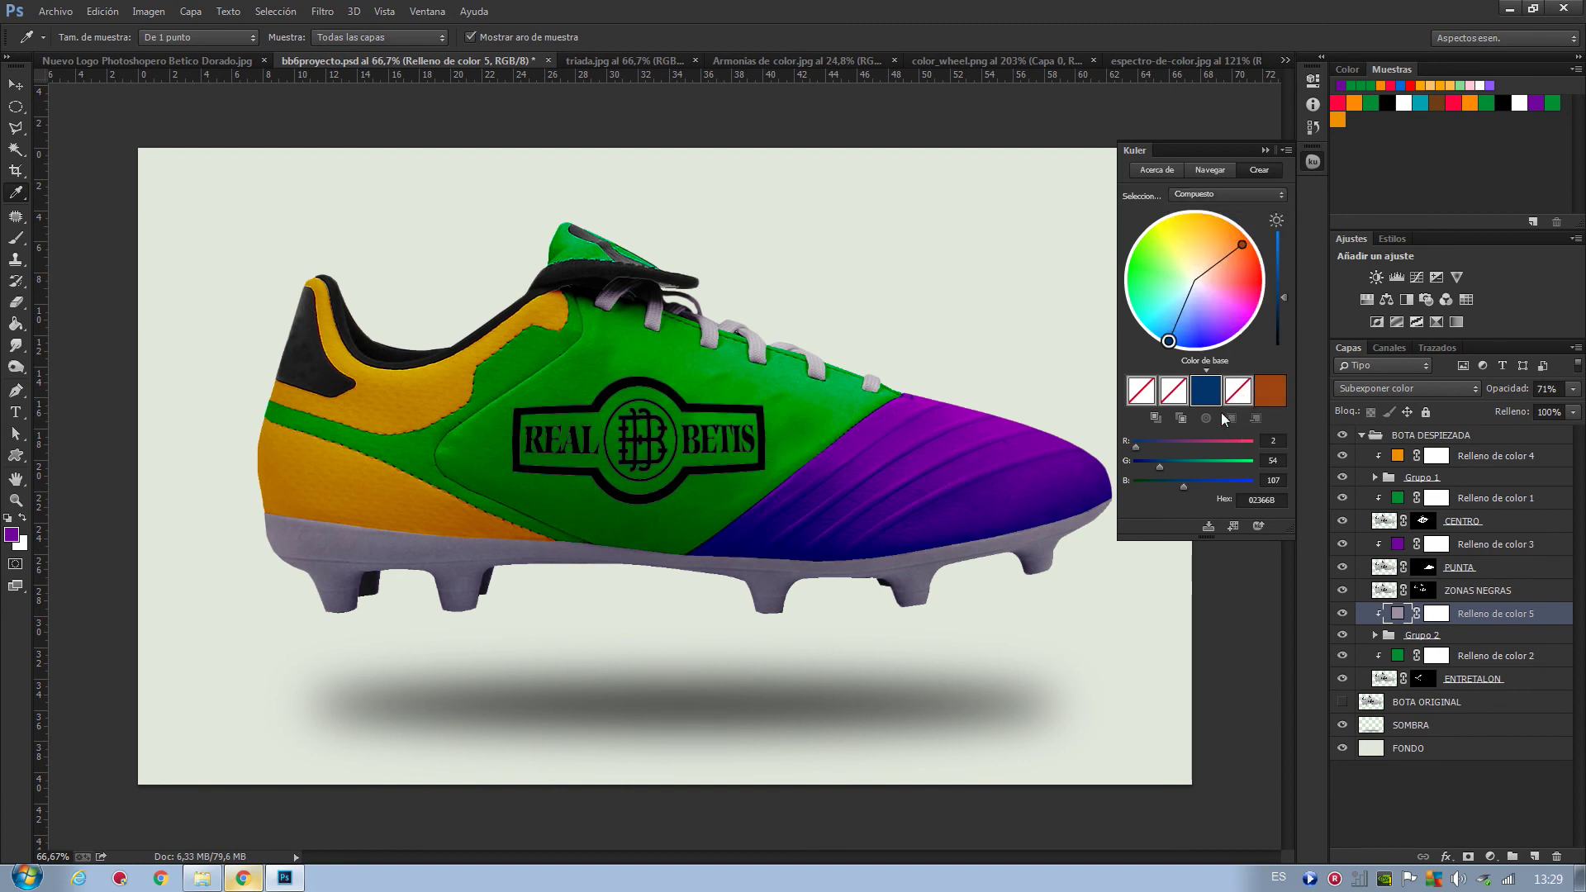
click(1143, 398)
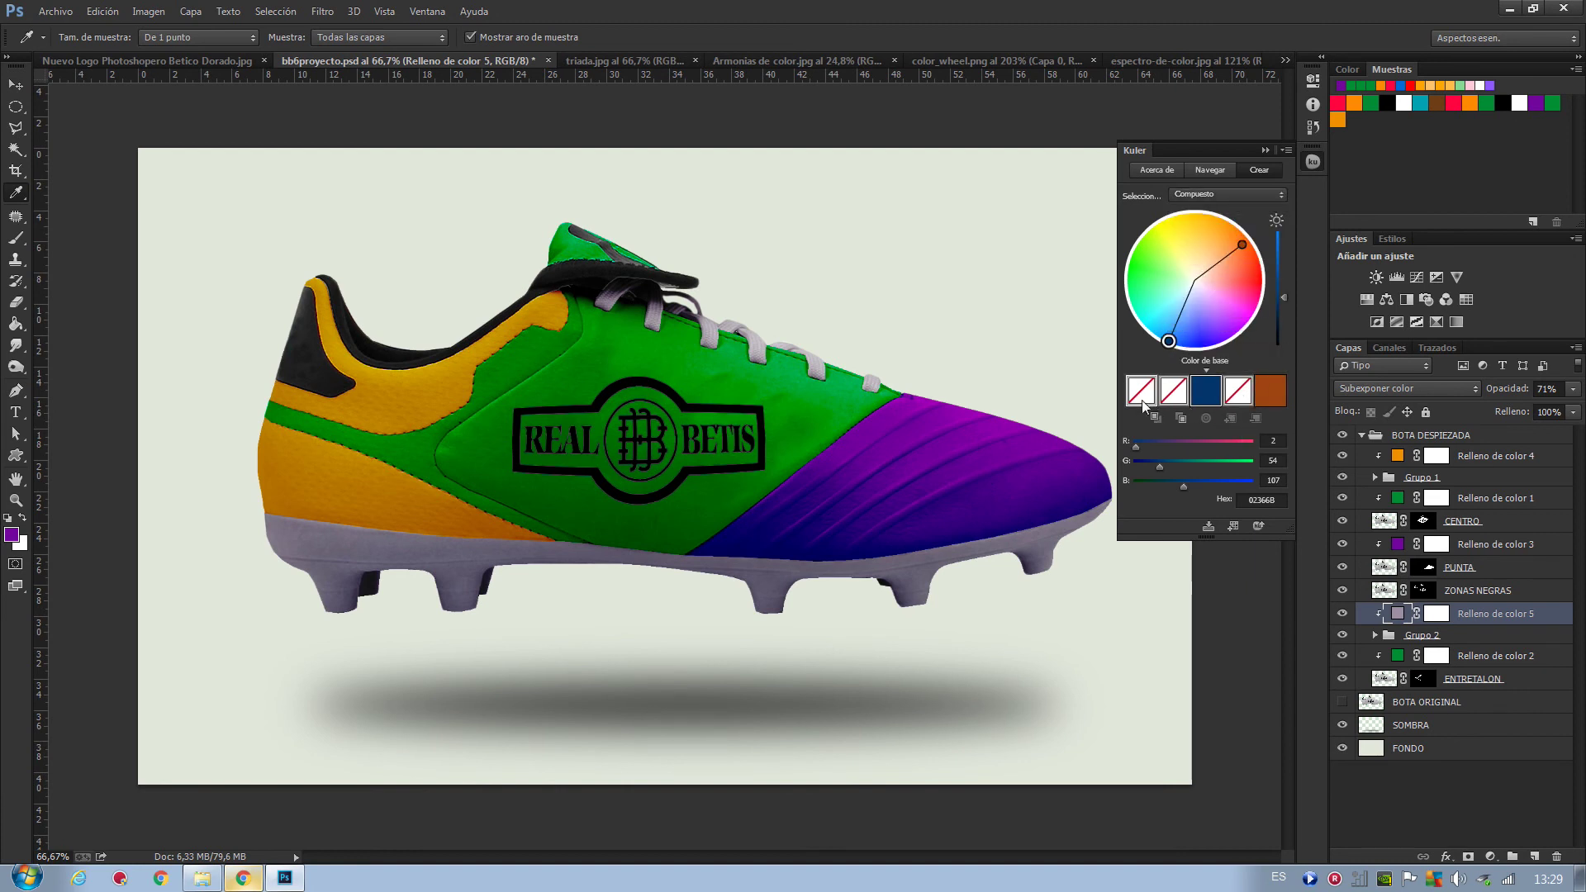
click(1230, 419)
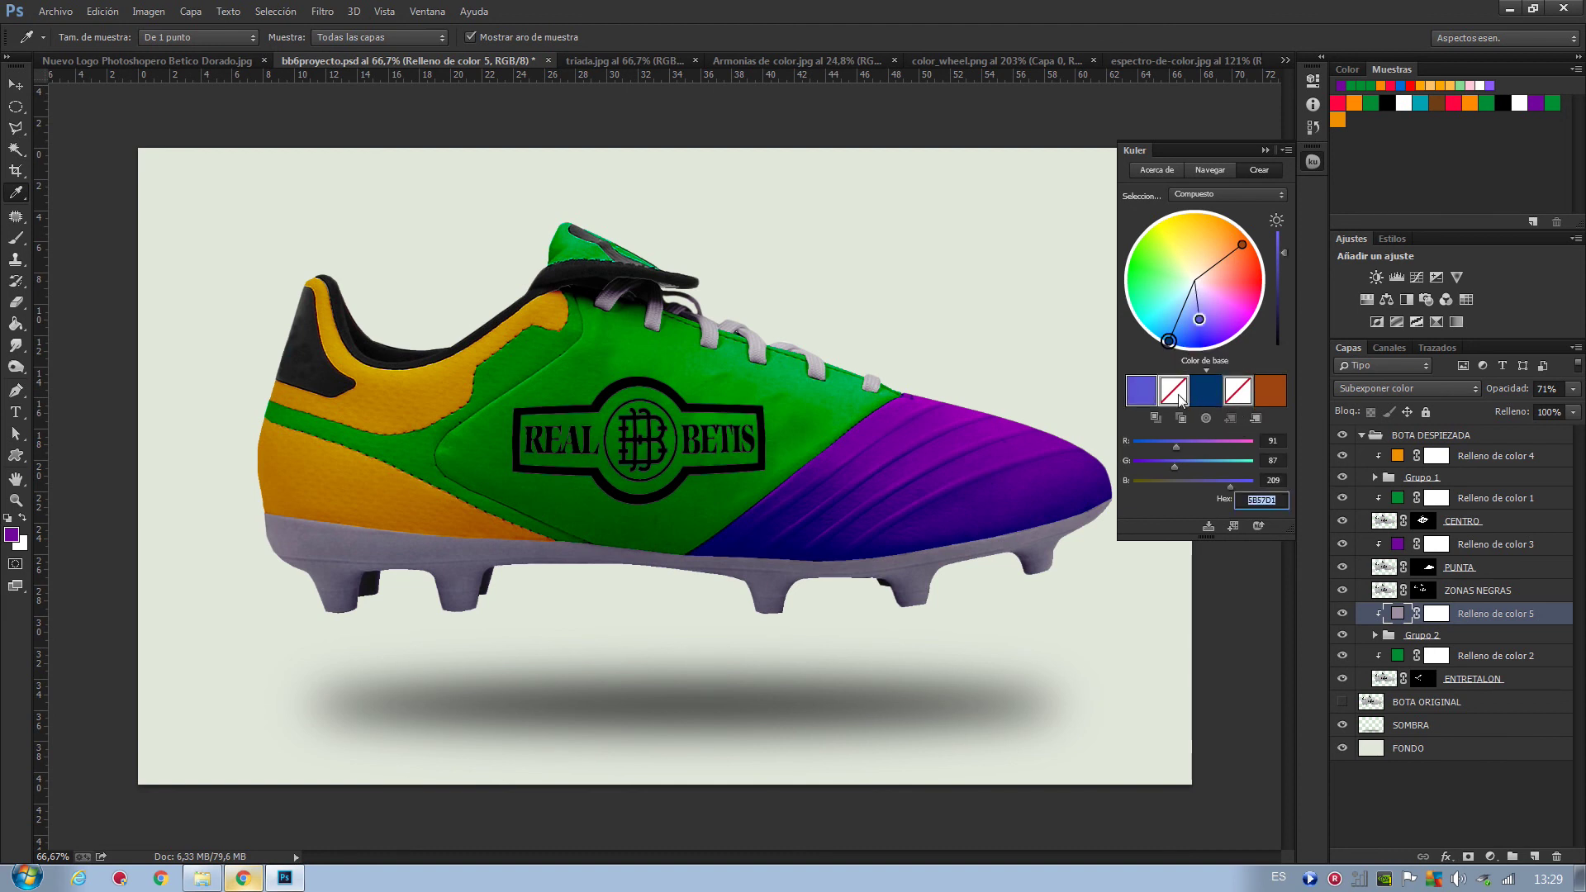
click(1180, 400)
click(1229, 419)
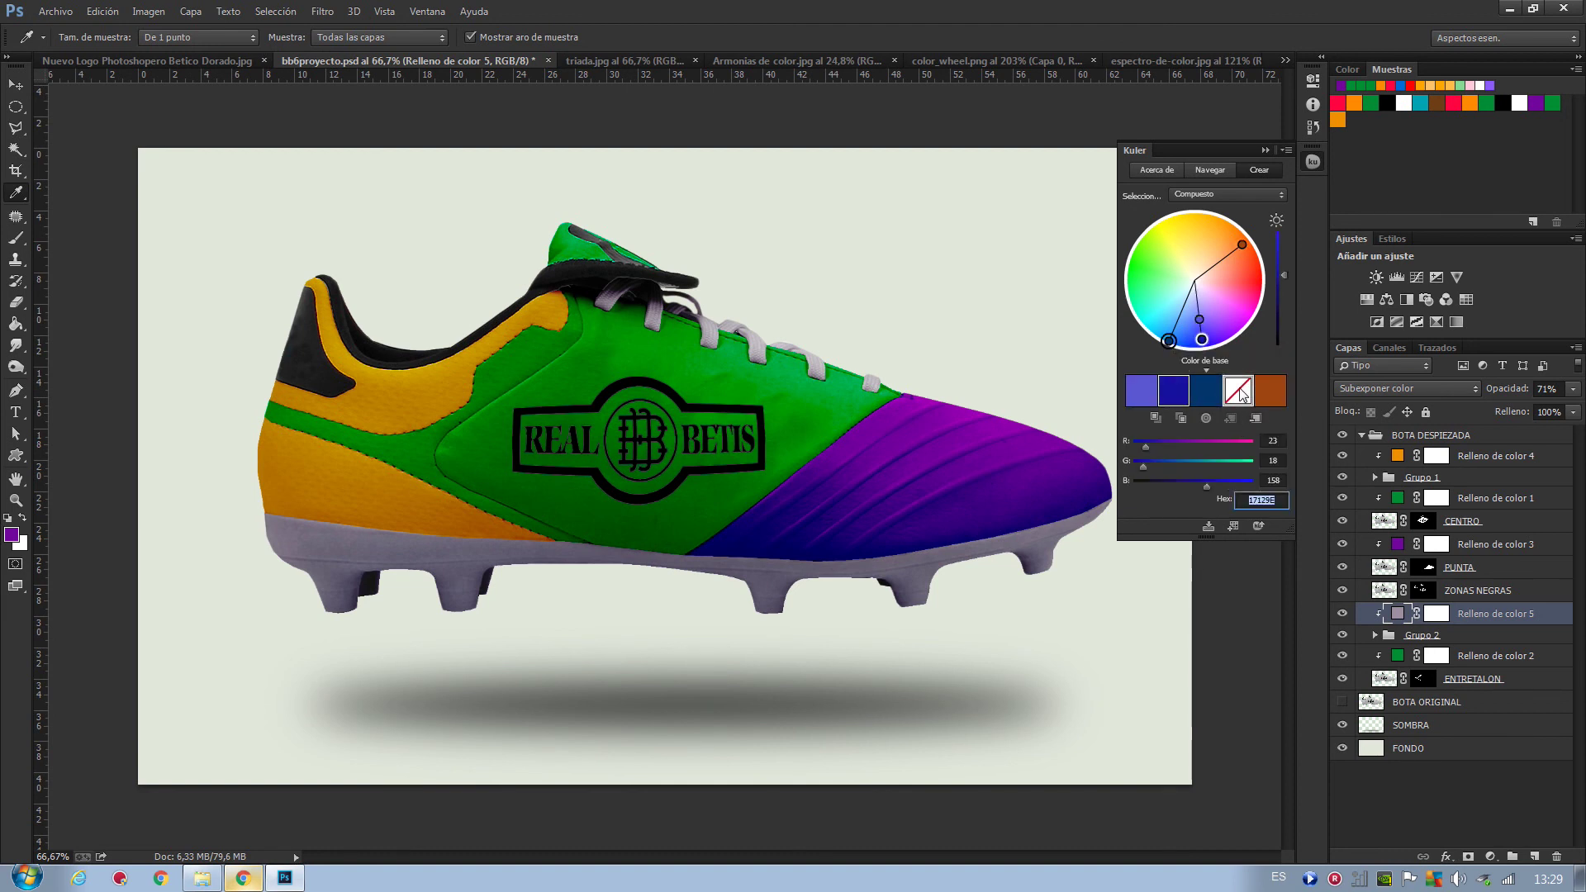
click(1233, 418)
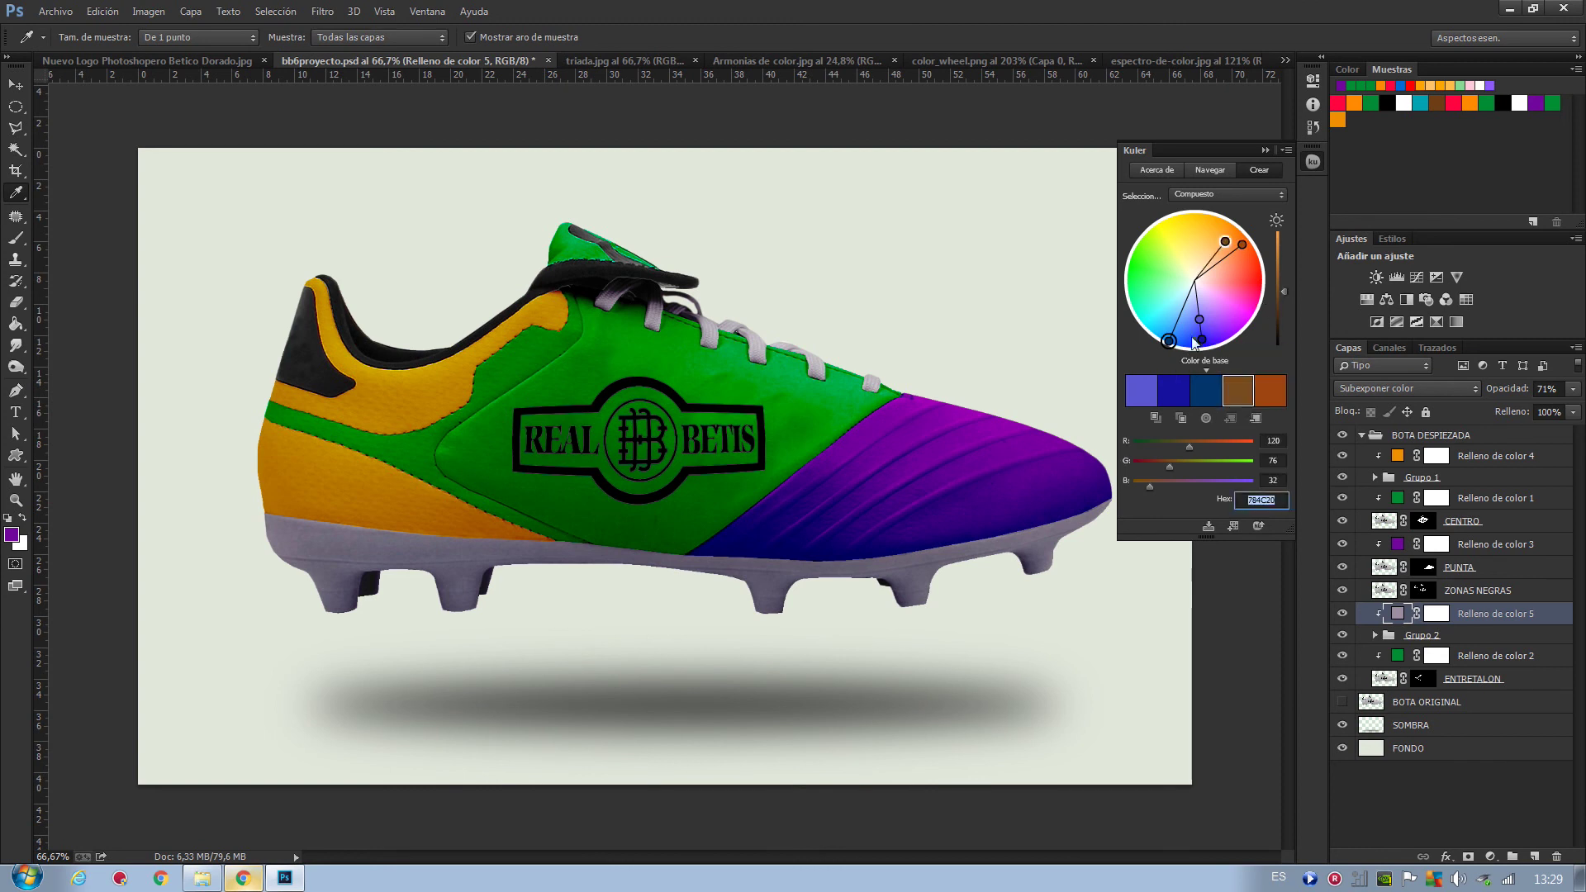
- Move the base colour to teal and change the rule to Sombras for five teal shades
drag(1167, 340, 1205, 321)
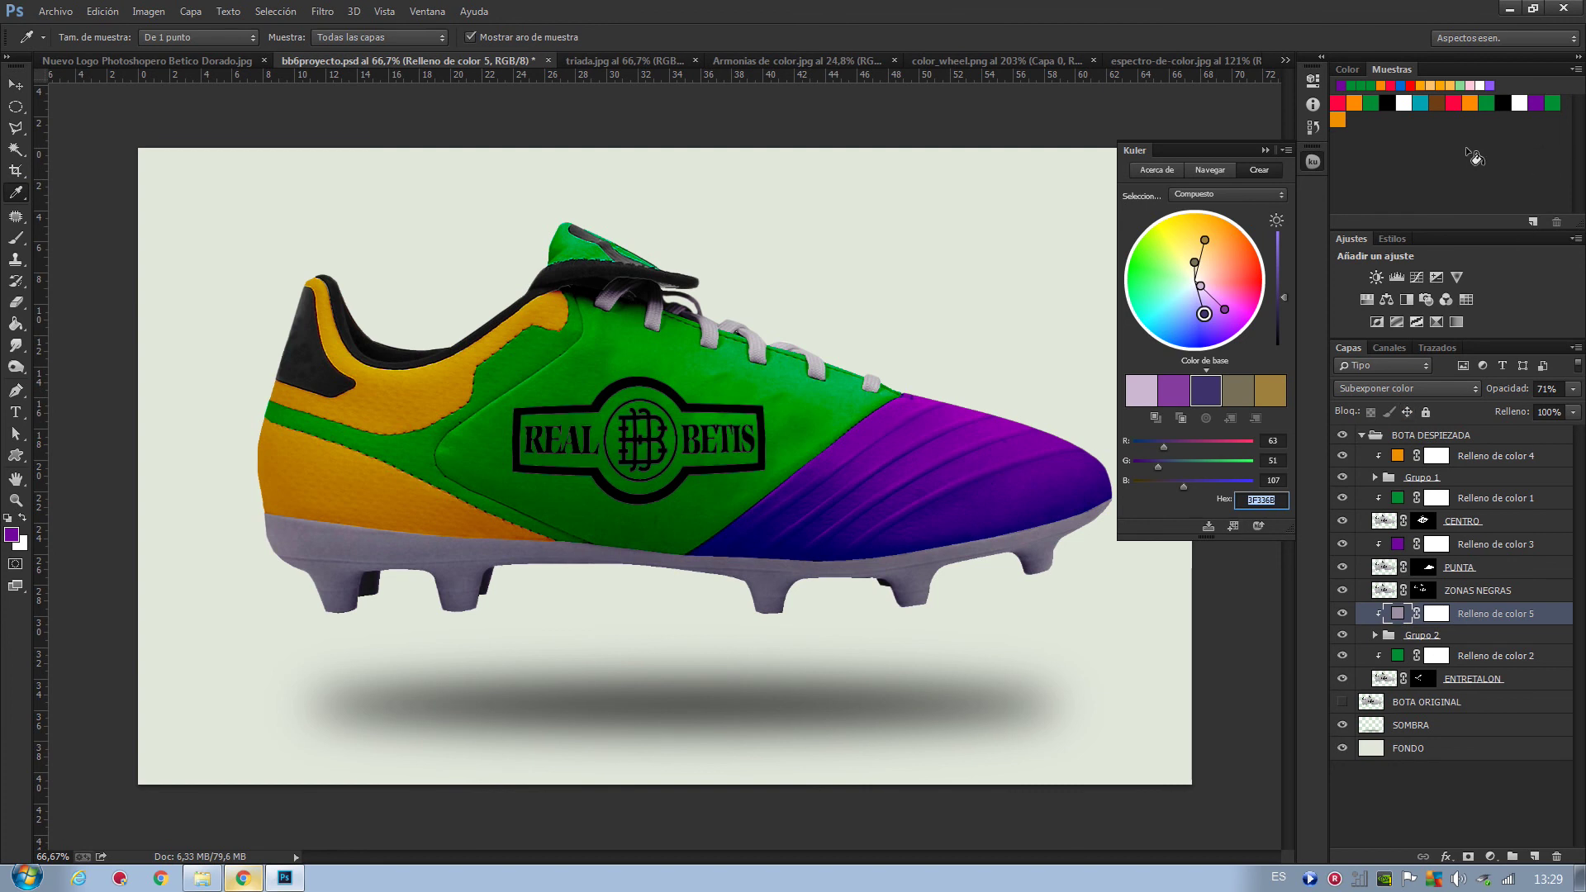
drag(1204, 318, 1154, 300)
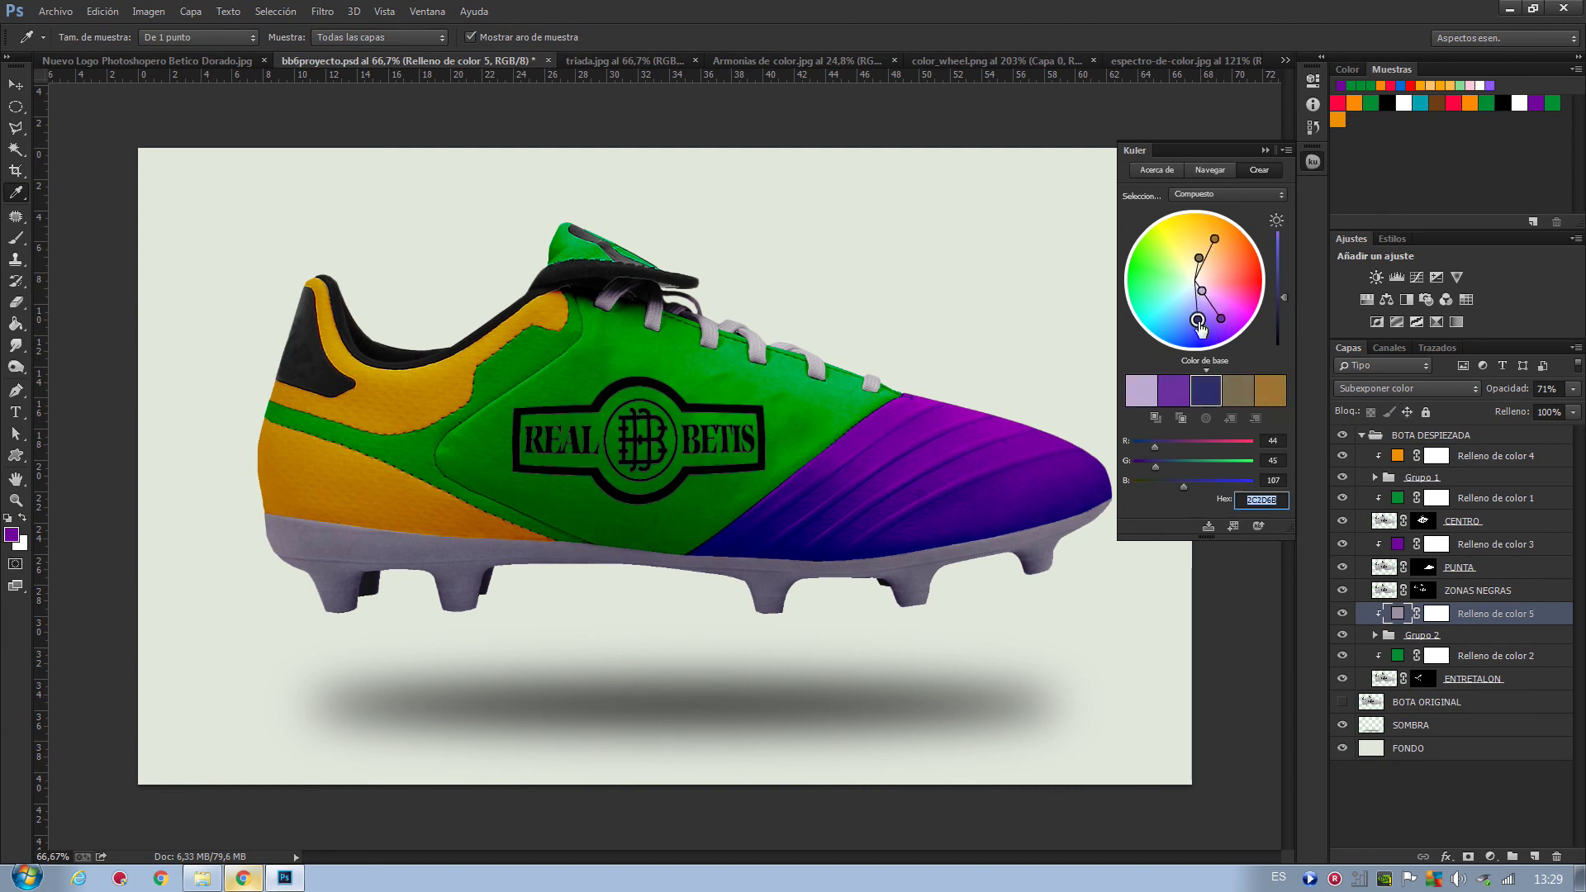
click(1280, 195)
click(1210, 306)
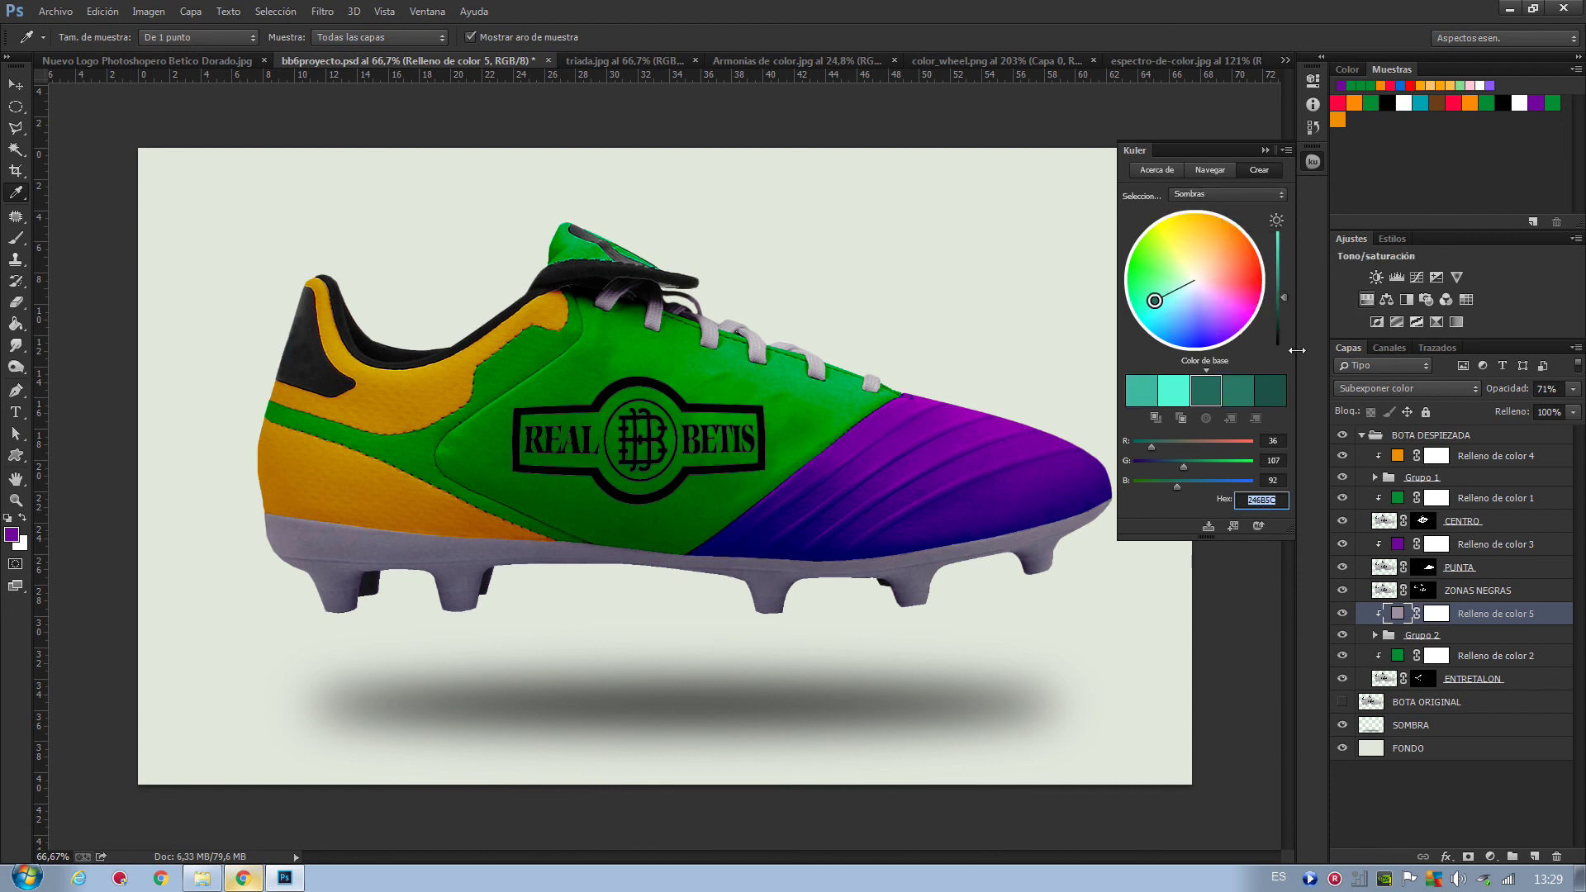
mouse_move(1155, 301)
mouse_down()
mouse_move(1169, 324)
mouse_move(1155, 303)
mouse_move(1174, 296)
mouse_move(1157, 308)
mouse_up()
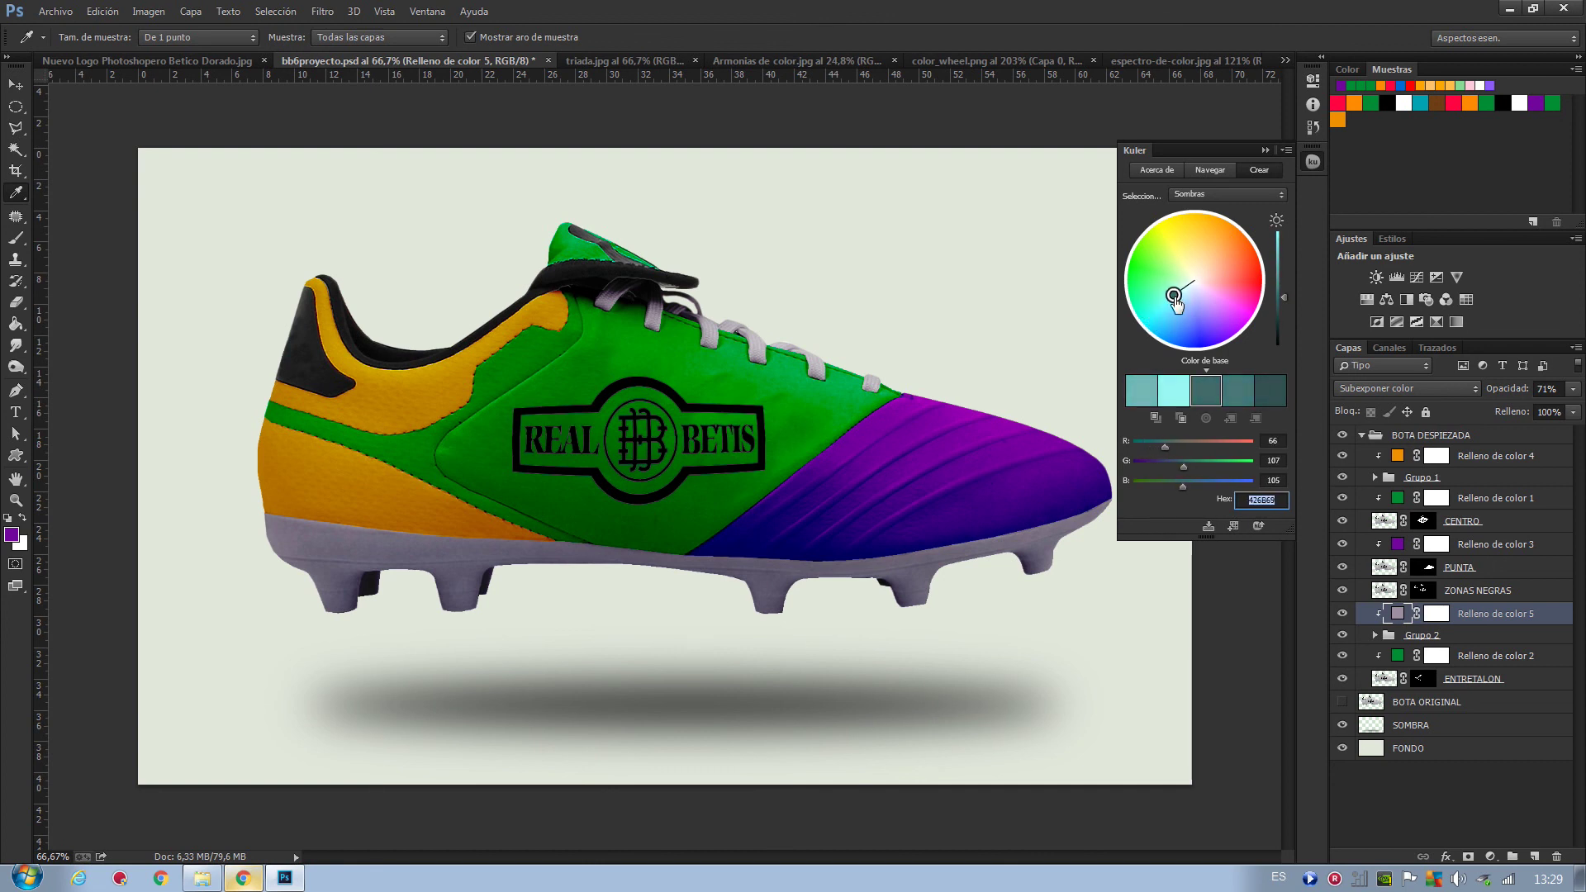
- Try the Personalizar rule, moving a colour and setting the cyan swatch as active colour
click(1281, 197)
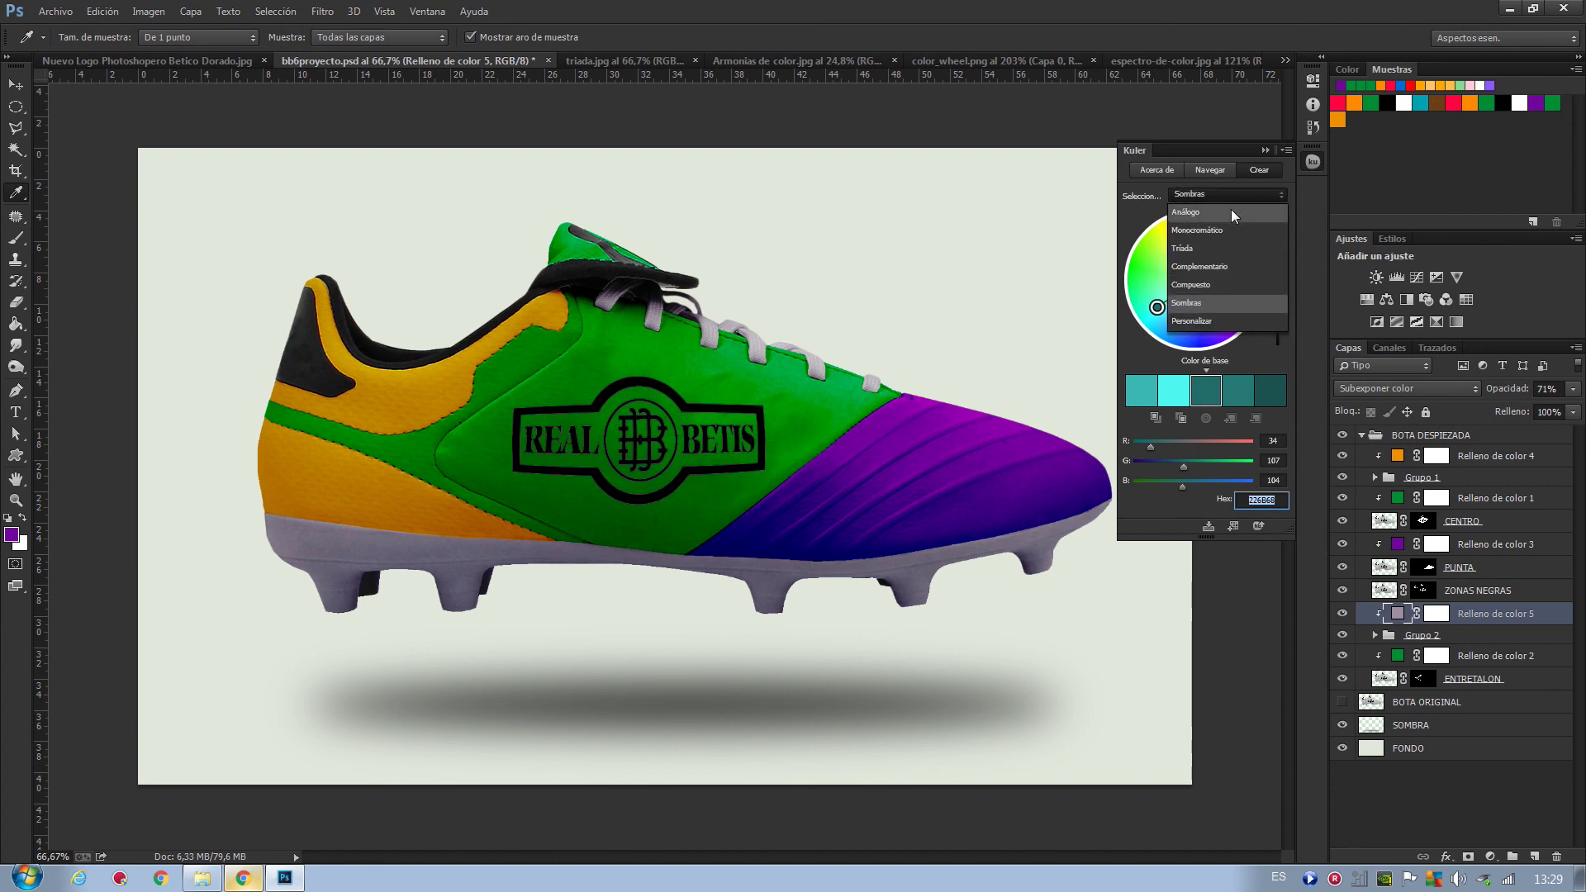
click(1211, 320)
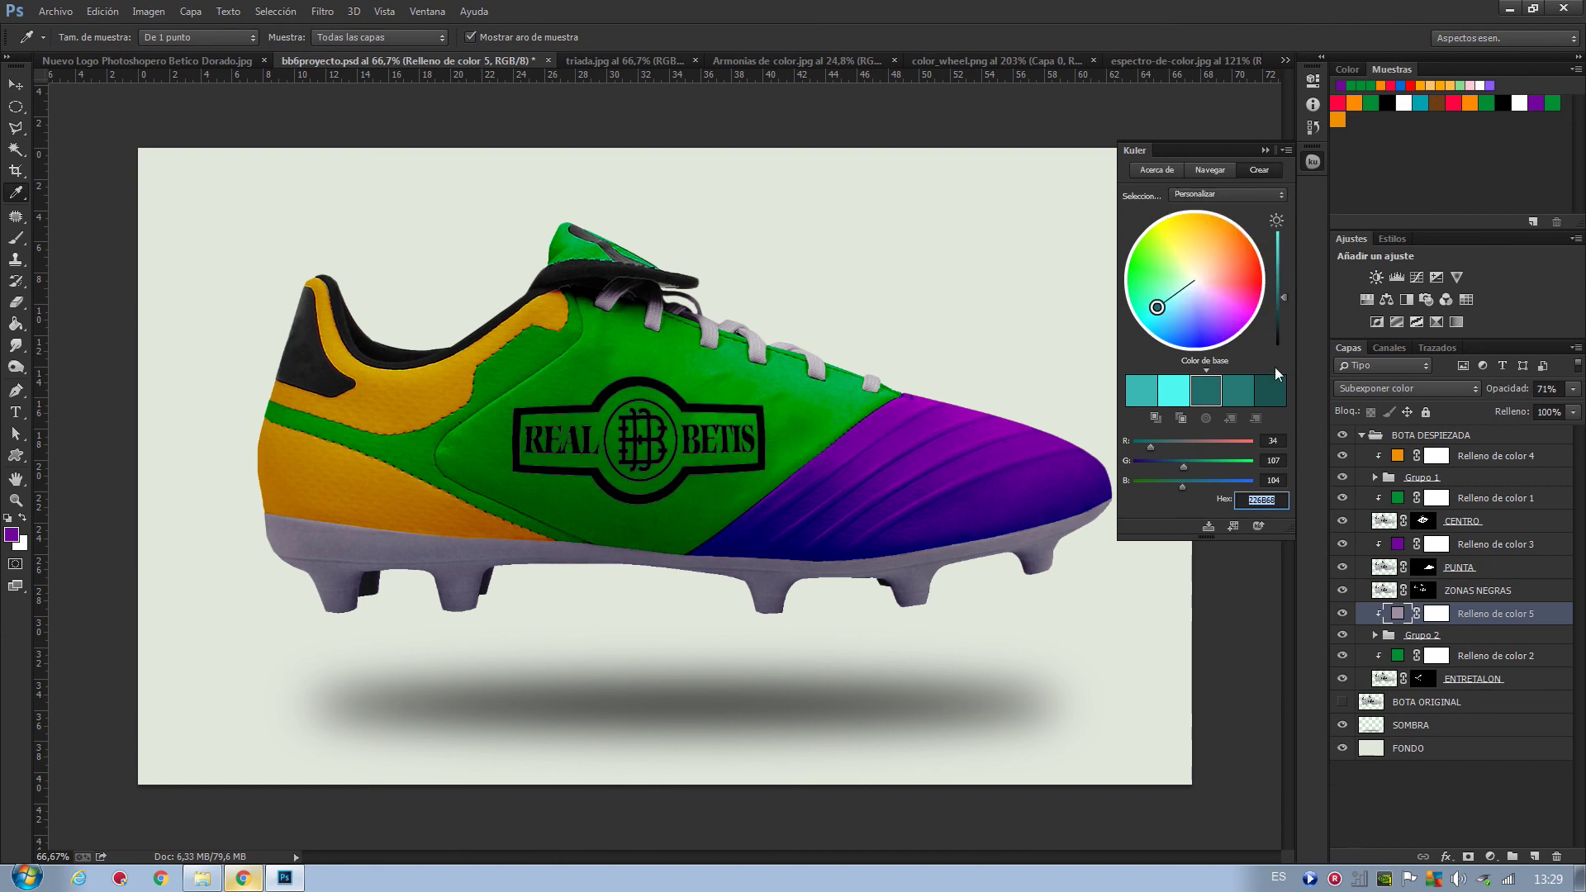
mouse_move(1157, 308)
mouse_down()
mouse_move(1229, 304)
mouse_move(1194, 236)
mouse_move(1221, 259)
mouse_up()
click(1158, 307)
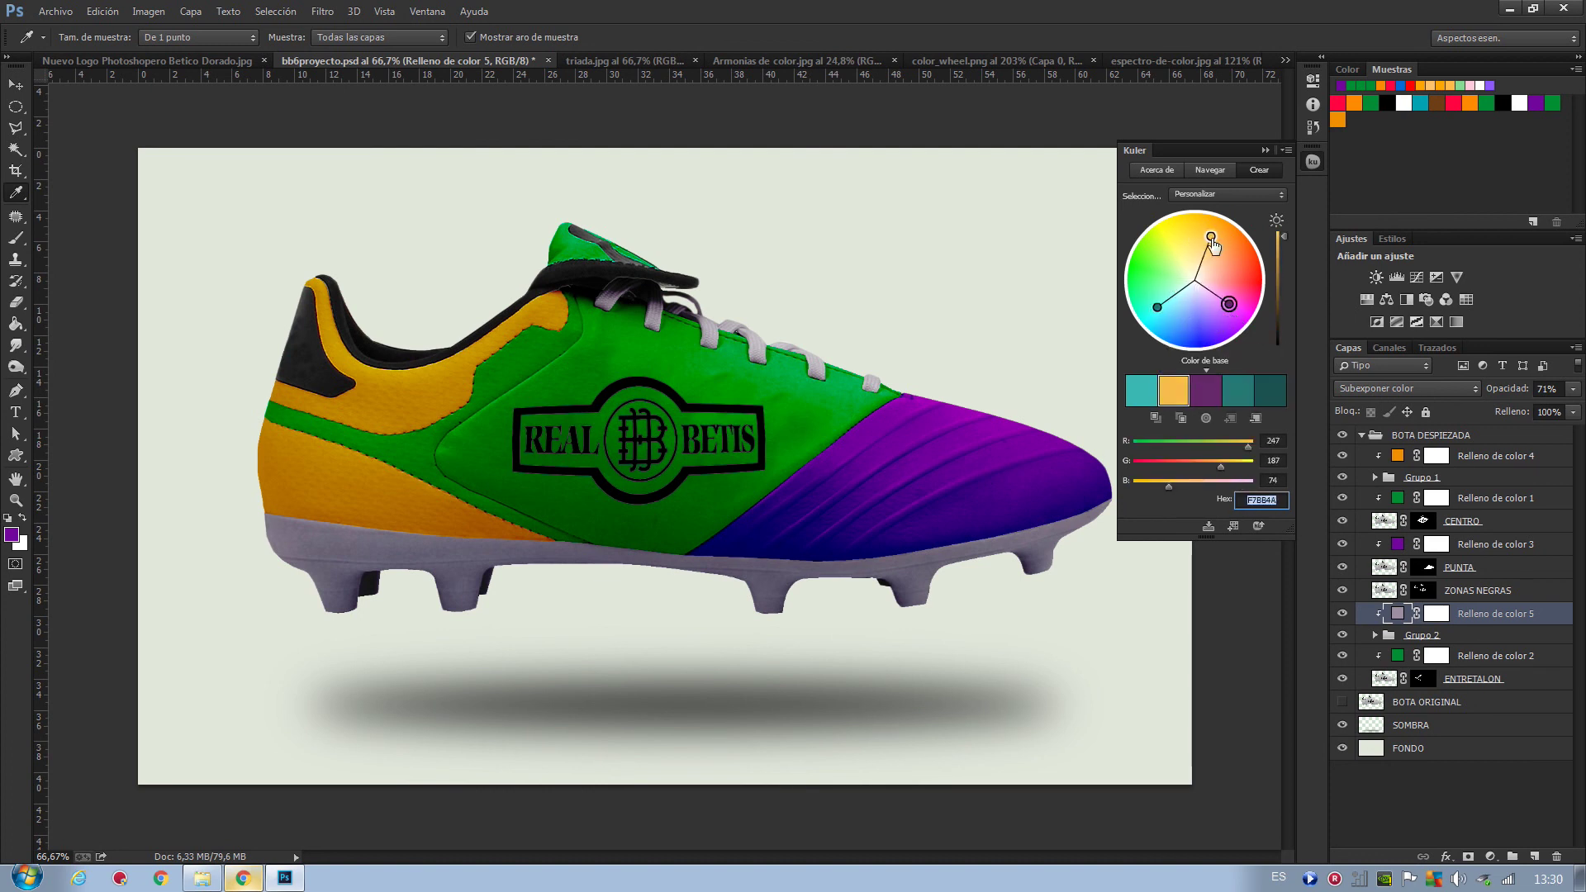
click(1153, 394)
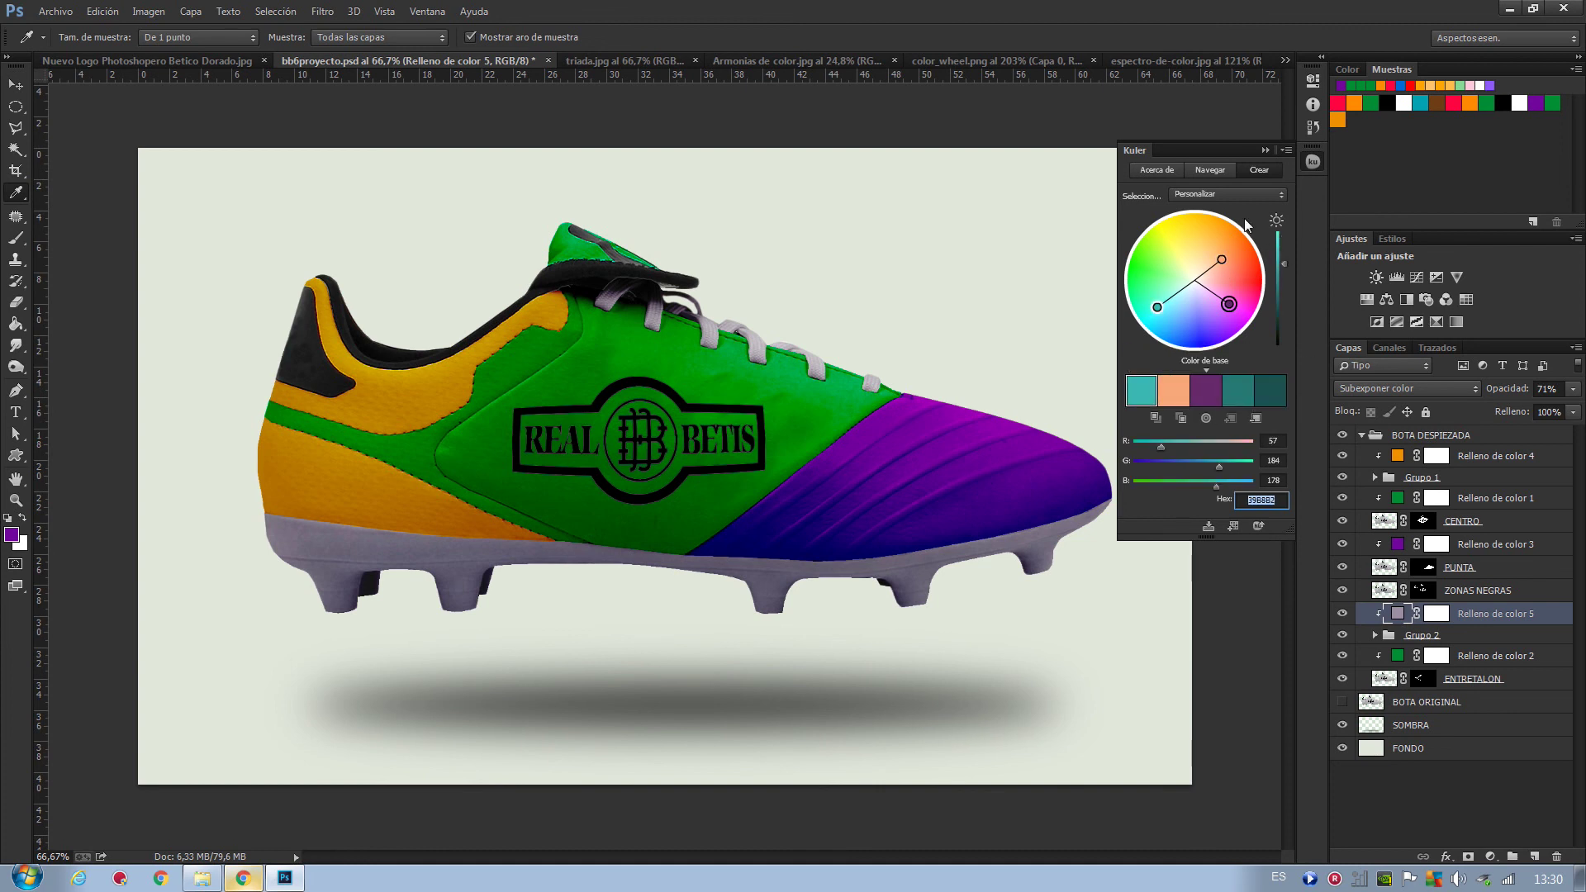
- Switch to the Análogo rule with a green base, then close the Kuler panel
click(1282, 193)
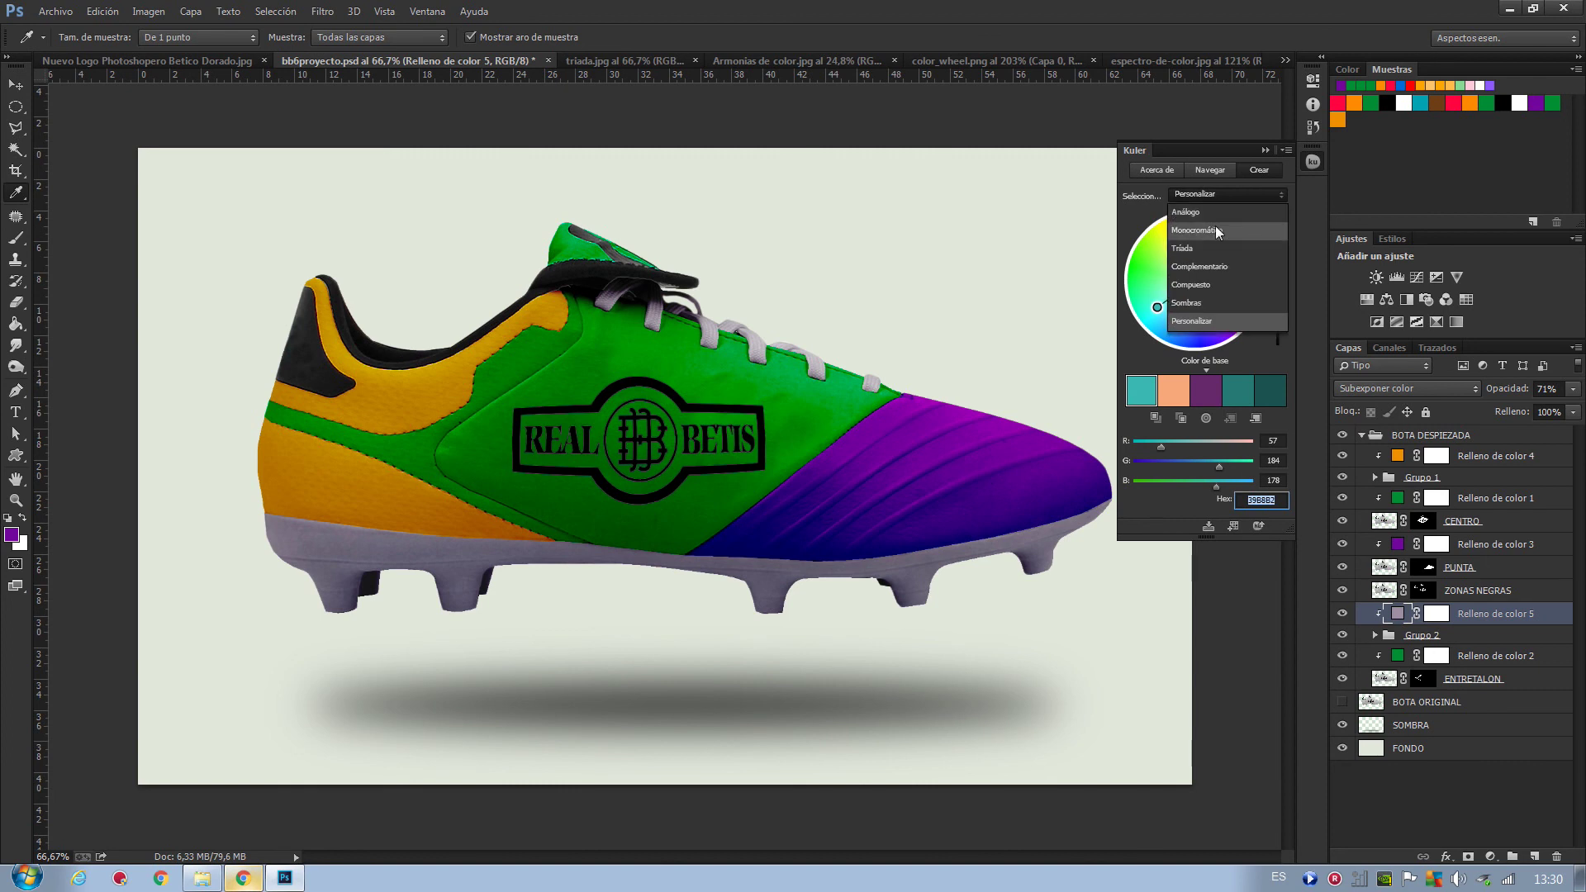
click(1206, 214)
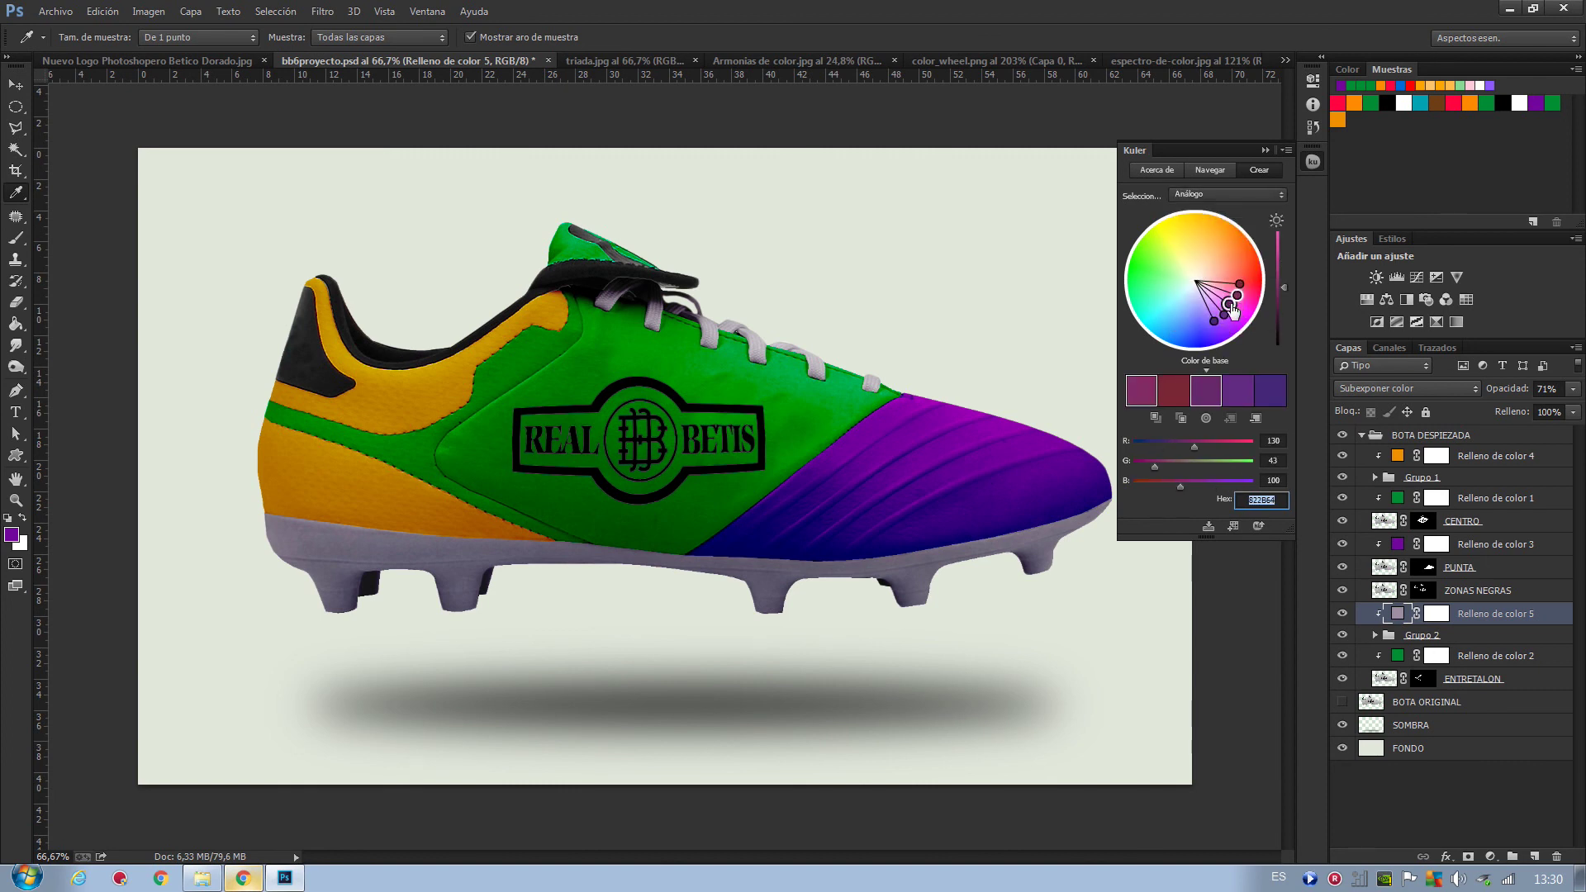
mouse_move(1228, 304)
mouse_down()
mouse_move(1197, 254)
mouse_move(1147, 308)
mouse_move(1230, 329)
mouse_move(1159, 320)
mouse_move(1144, 284)
mouse_up()
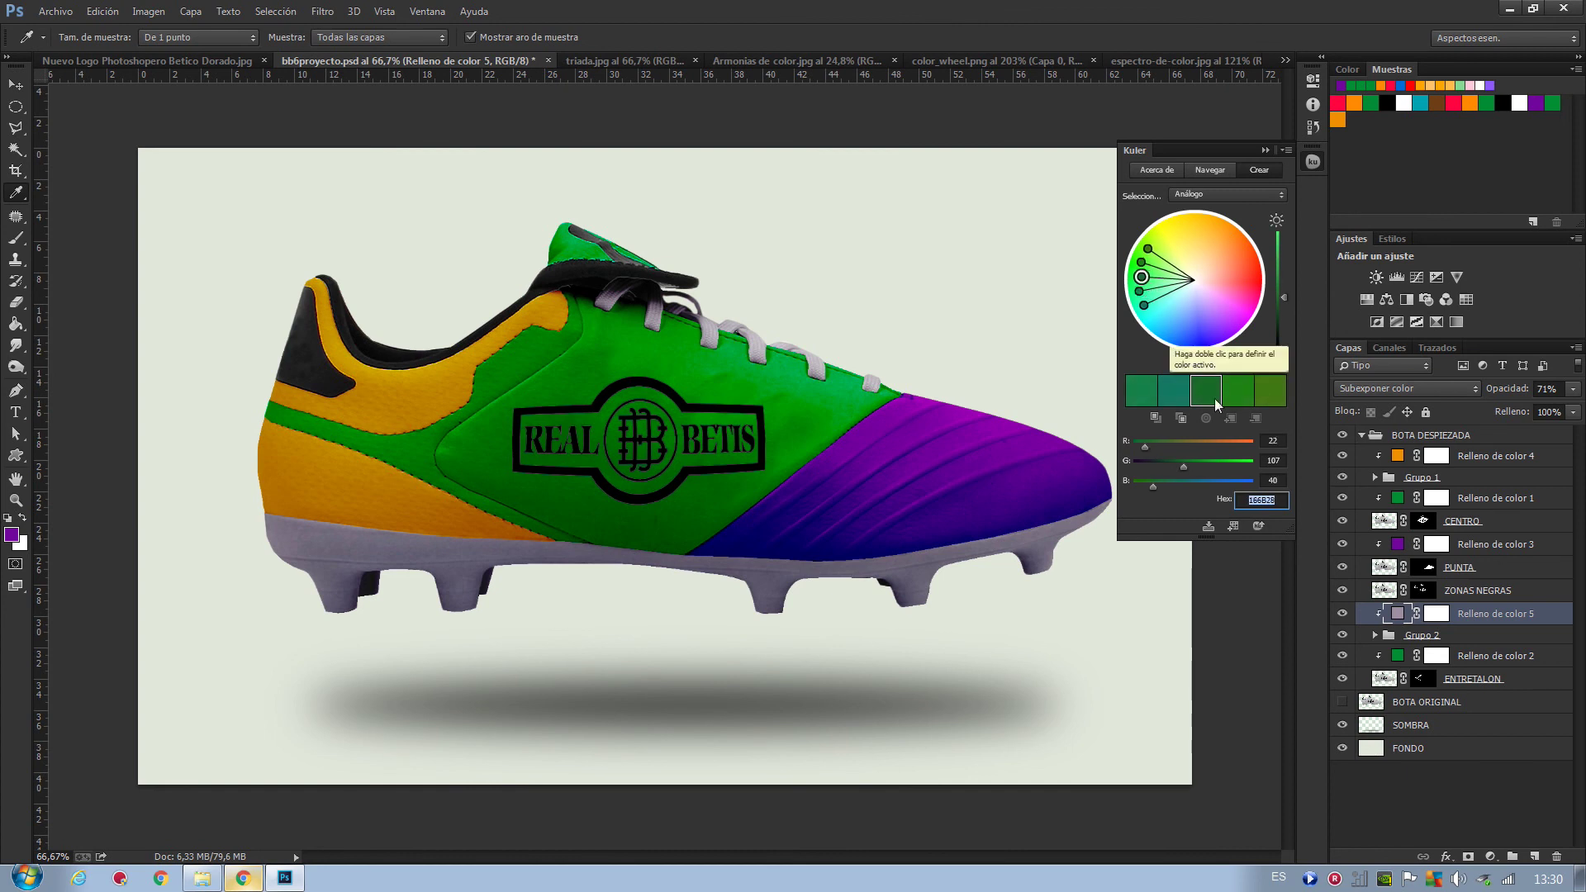
click(1265, 151)
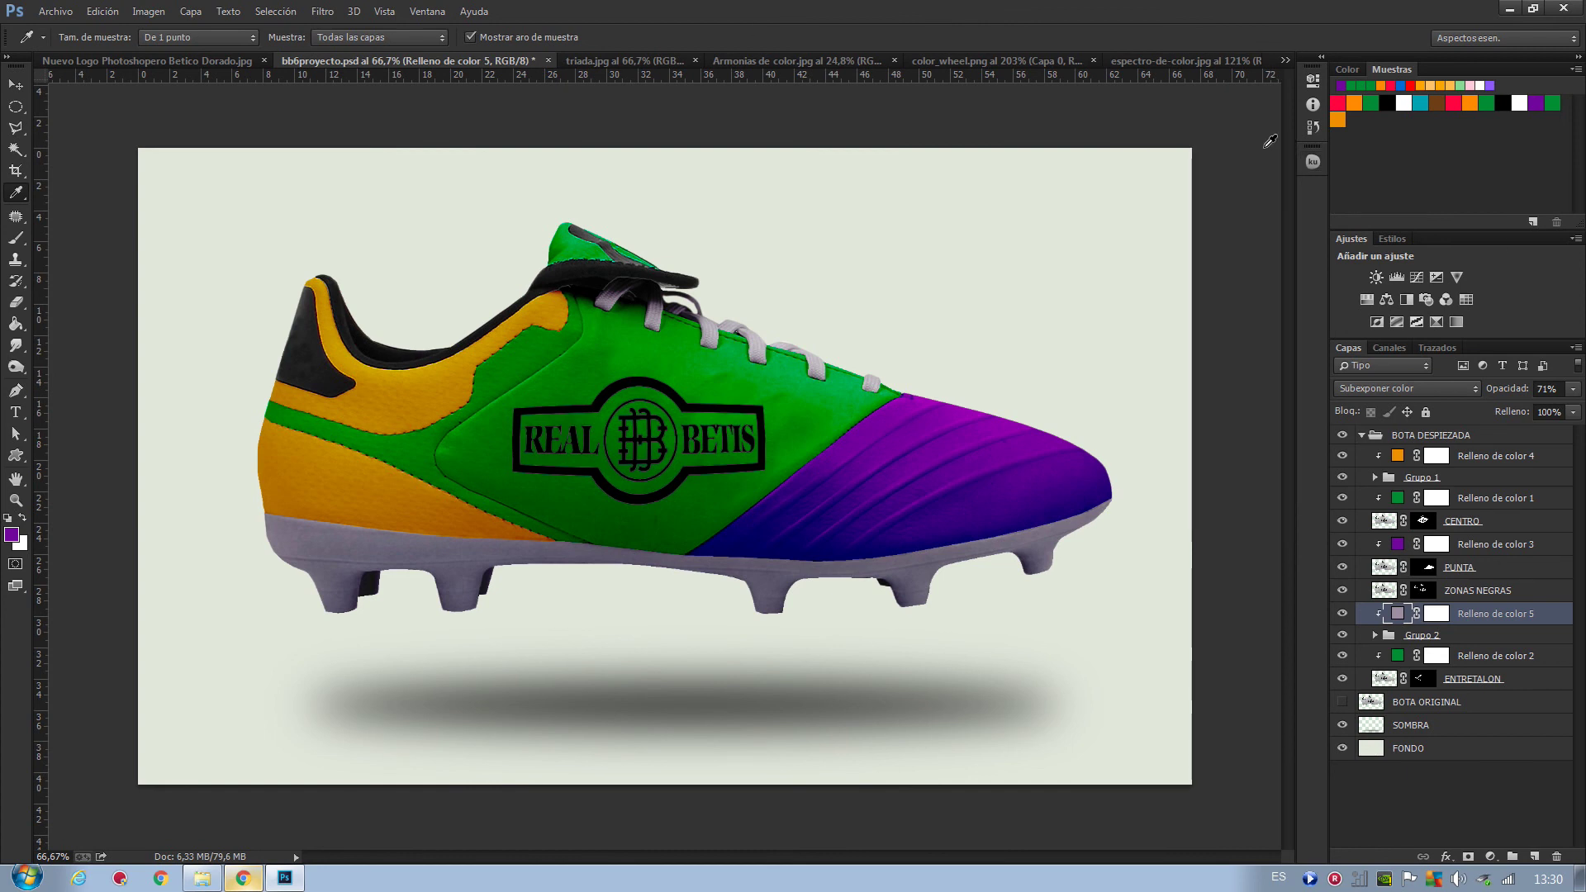
- Show the Armonias de color.jpg six-boot sheet, passing through triada.jpg, and reopen Kuler
click(628, 62)
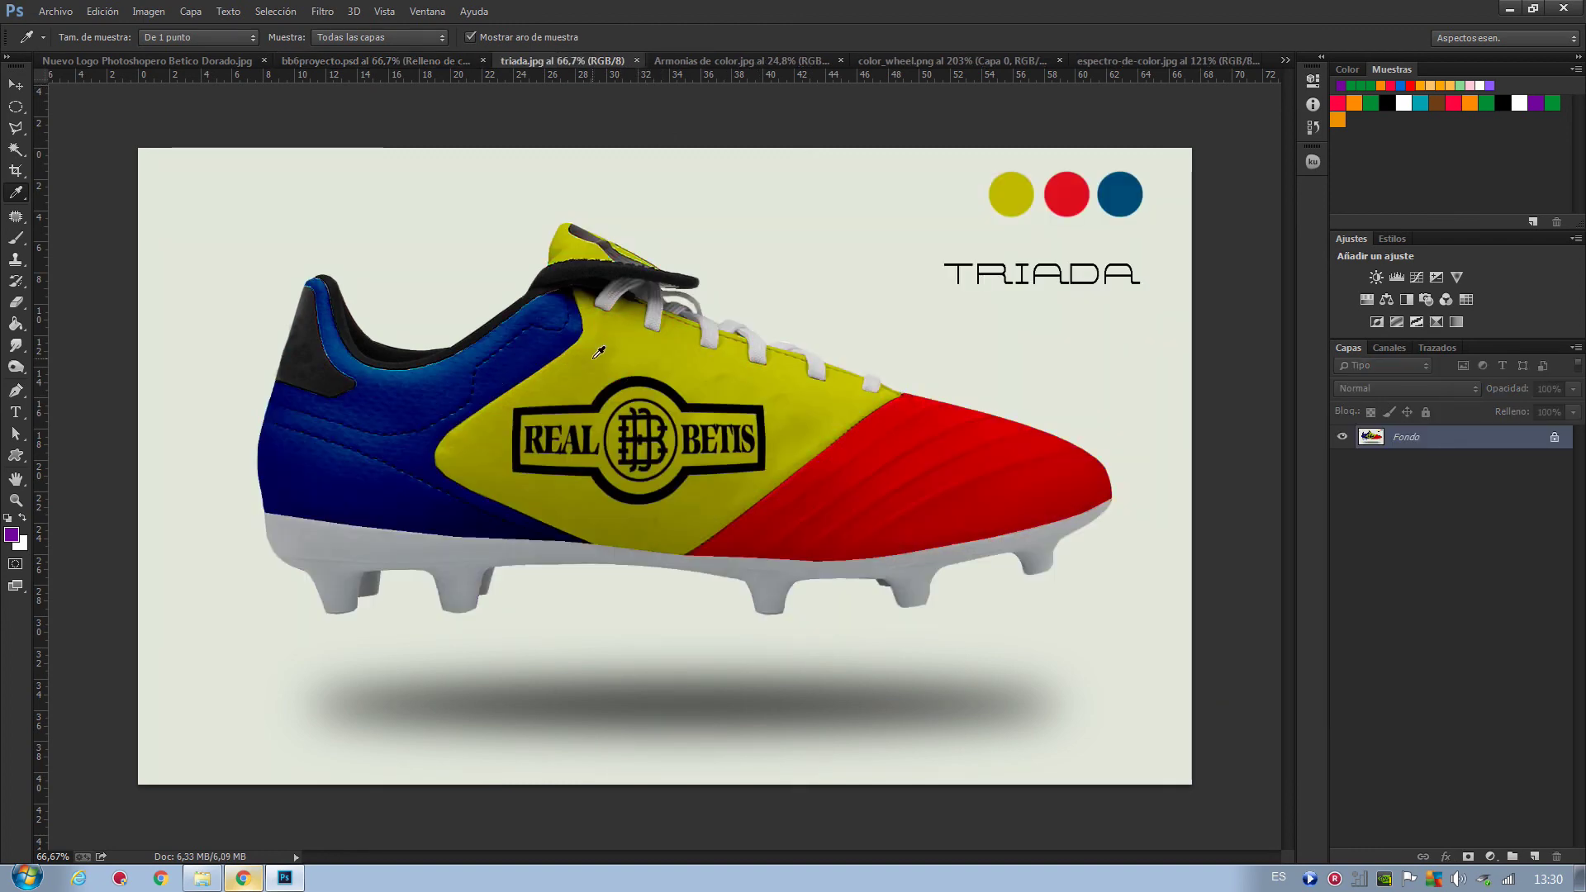
click(716, 61)
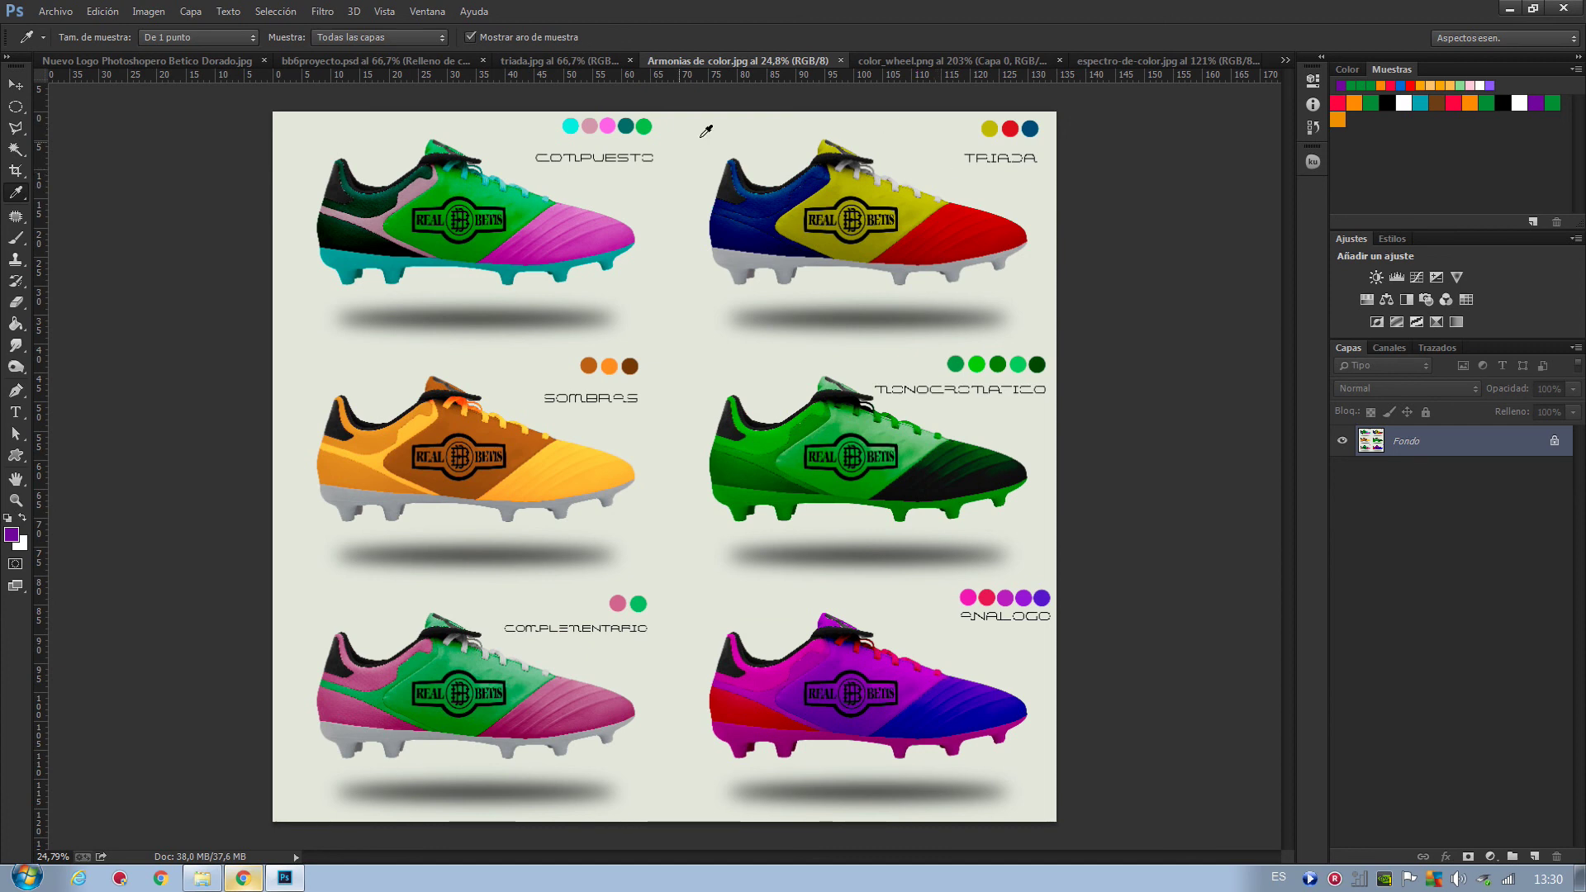
click(1311, 162)
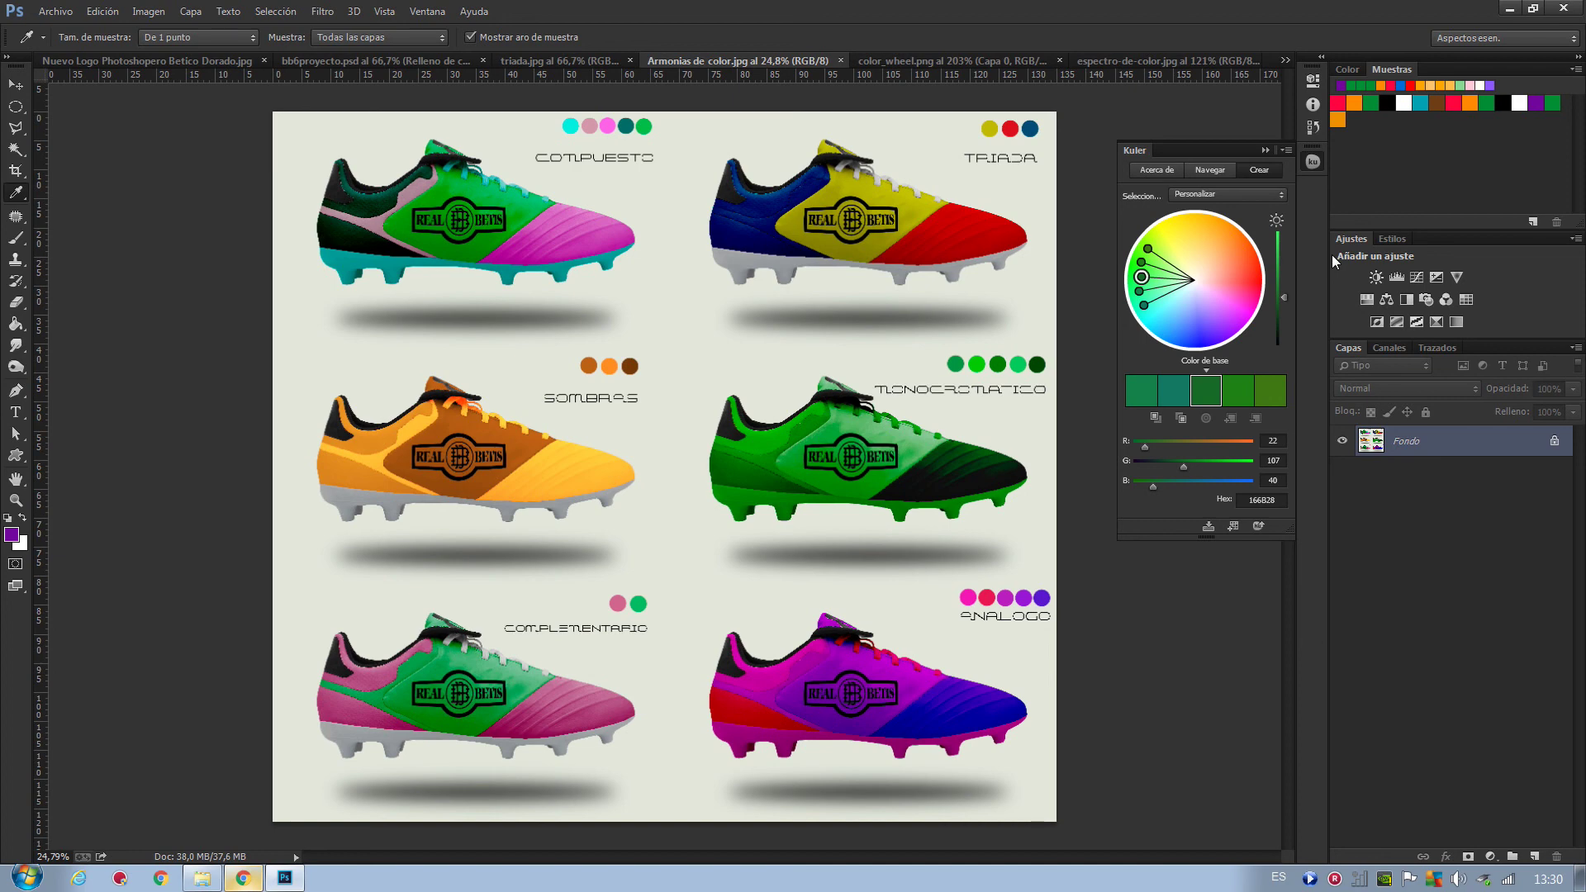
- Close Kuler and display the Nuevo Logo Photoshopero Betico Dorado document
click(344, 63)
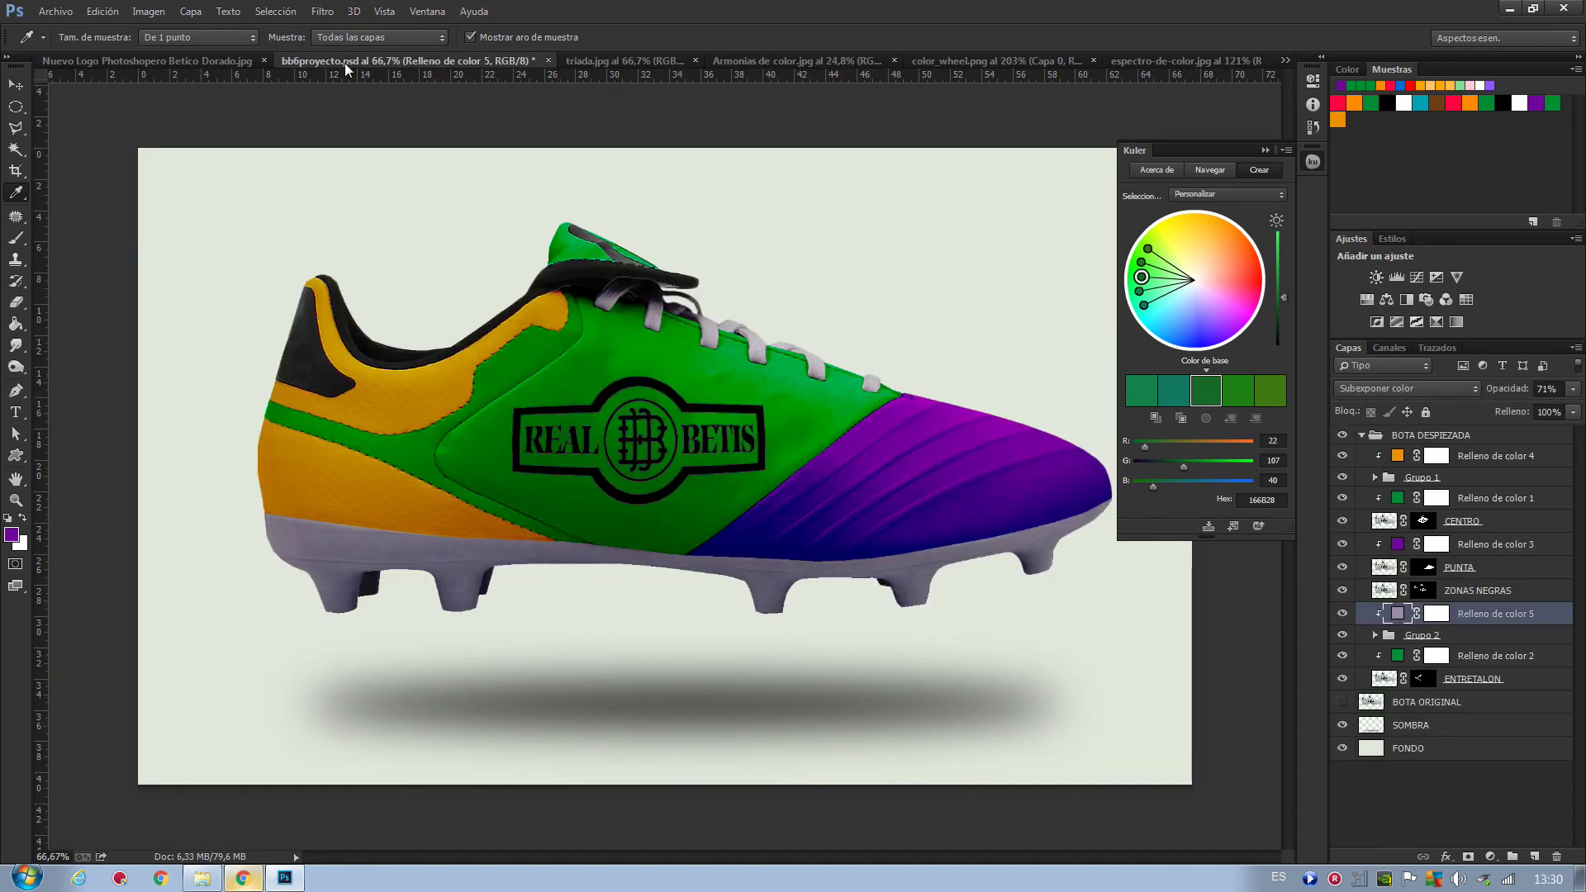
click(1263, 151)
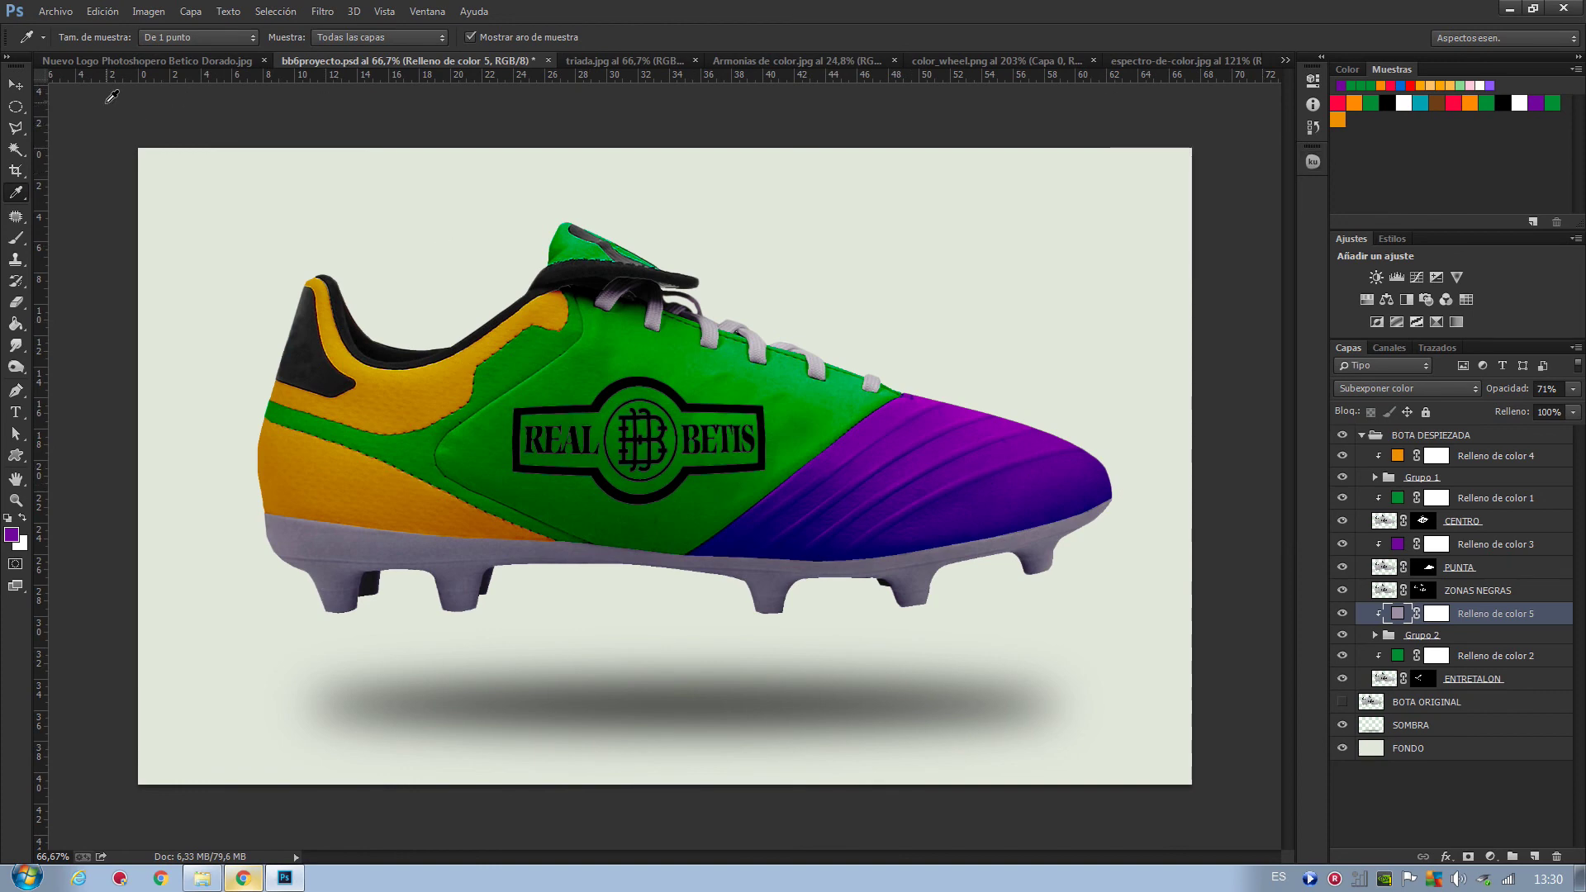
click(120, 61)
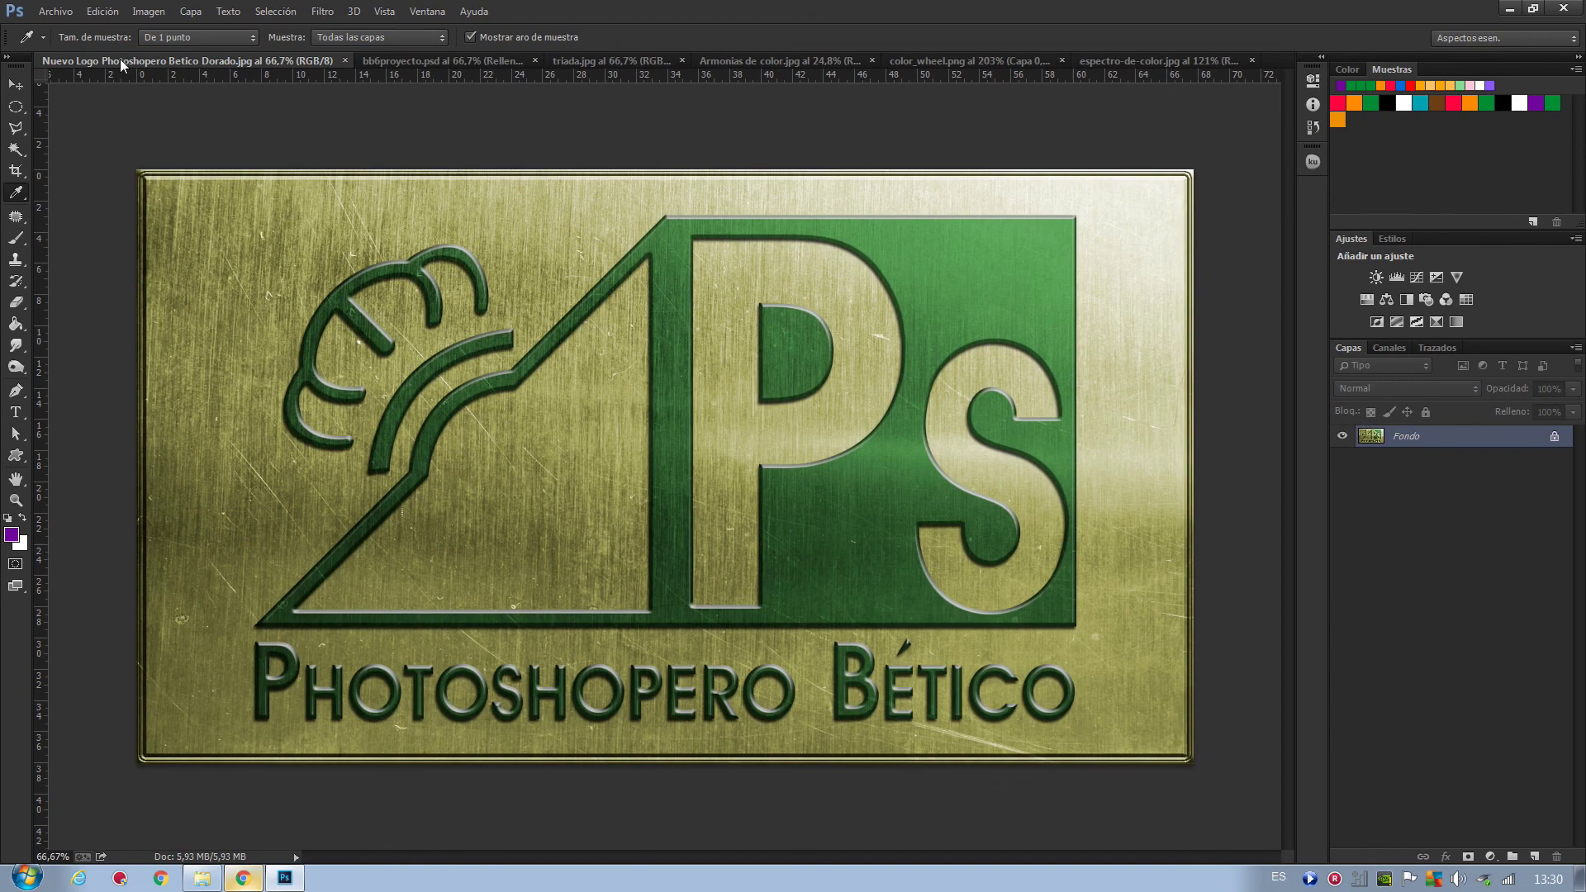